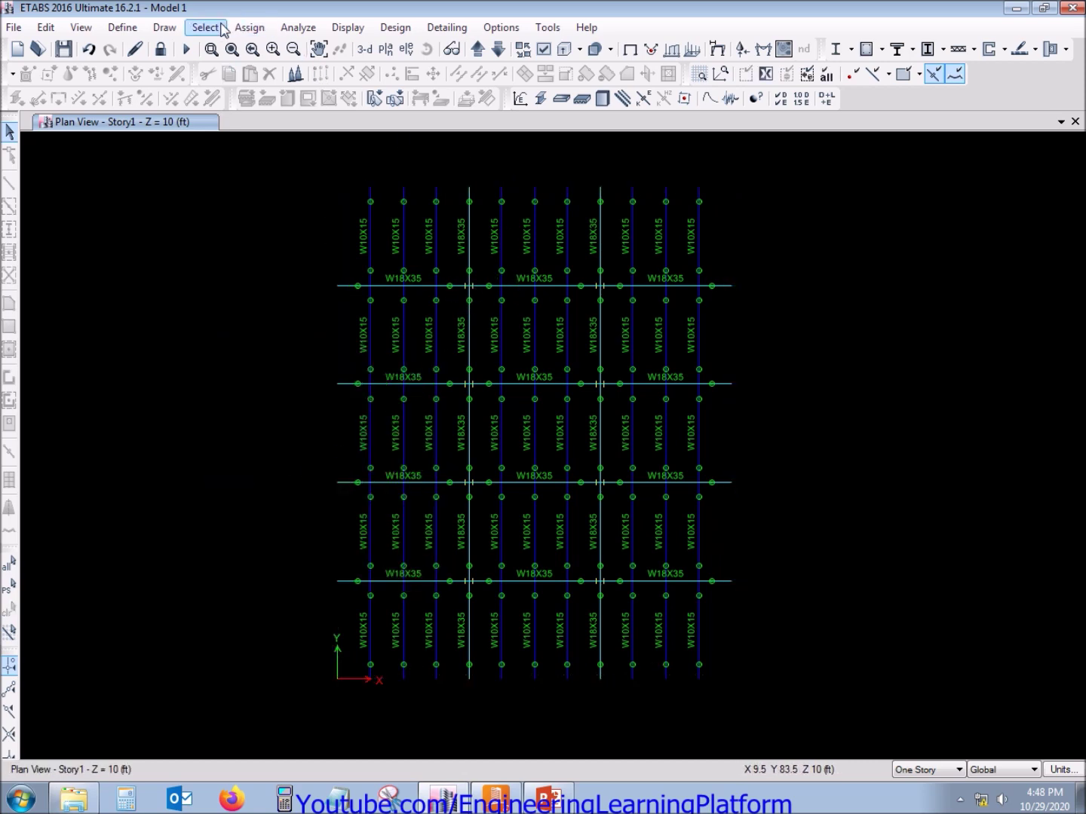
# Select all frames with the W10X15 section by property and hide them from the Story1 plan view
pyautogui.click(222, 30)
pyautogui.moveTo(200, 45)
pyautogui.moveTo(453, 199)
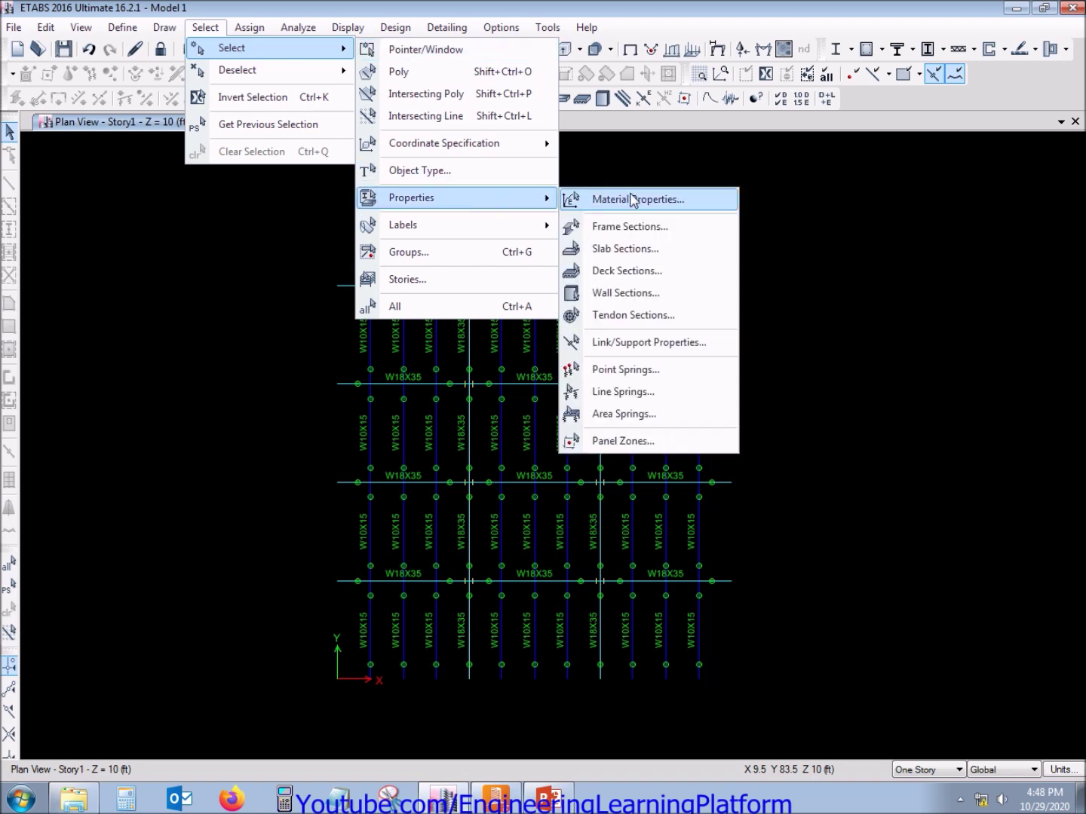
pyautogui.click(626, 226)
pyautogui.write('w10x15')
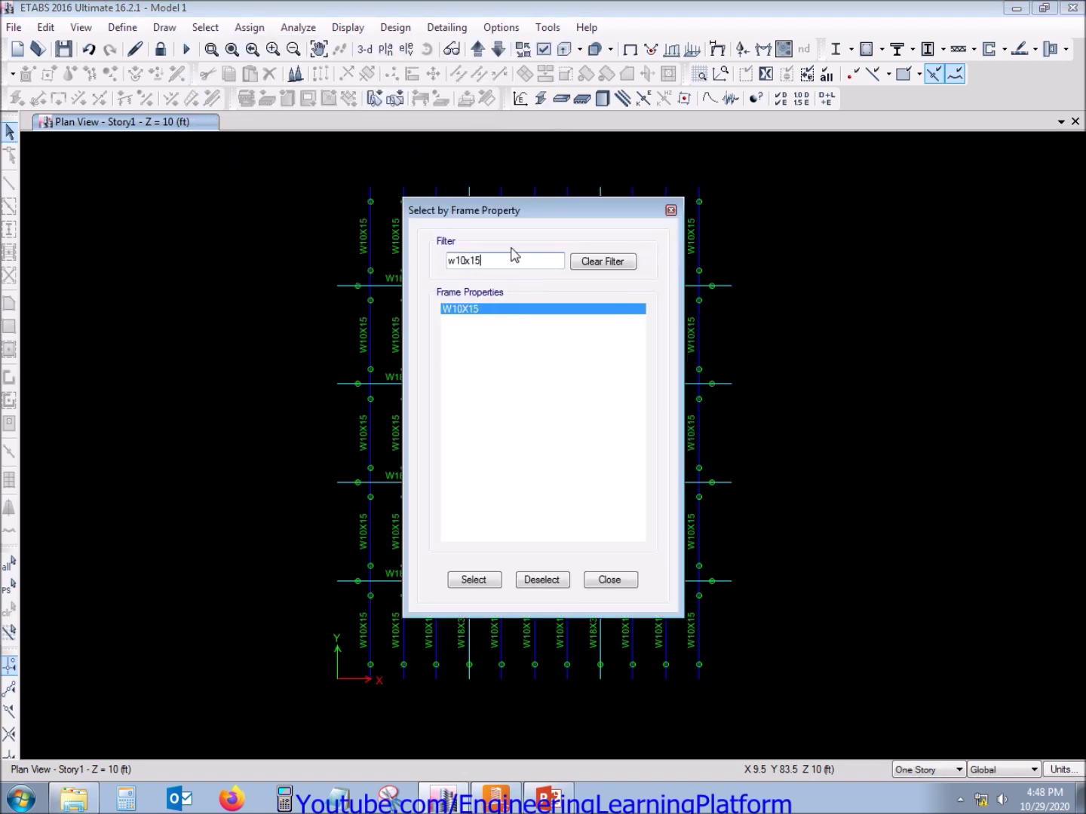
pyautogui.click(474, 579)
pyautogui.click(597, 580)
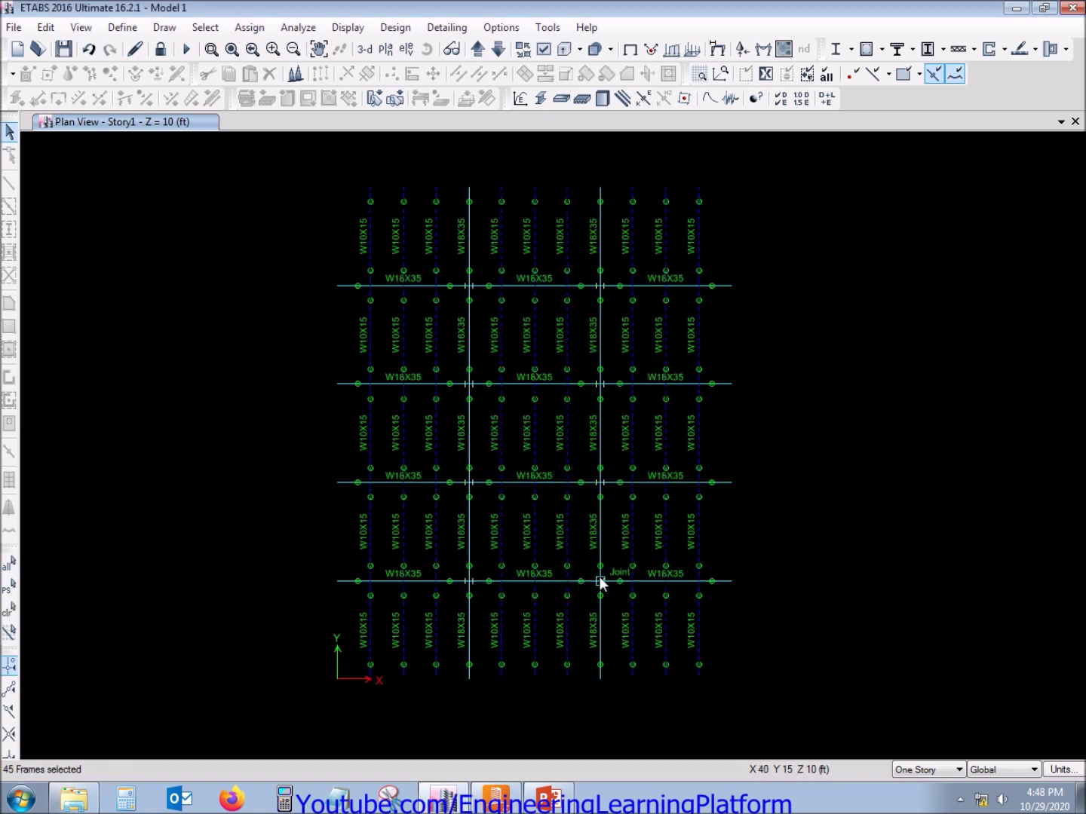
pyautogui.rightClick(788, 468)
pyautogui.click(828, 601)
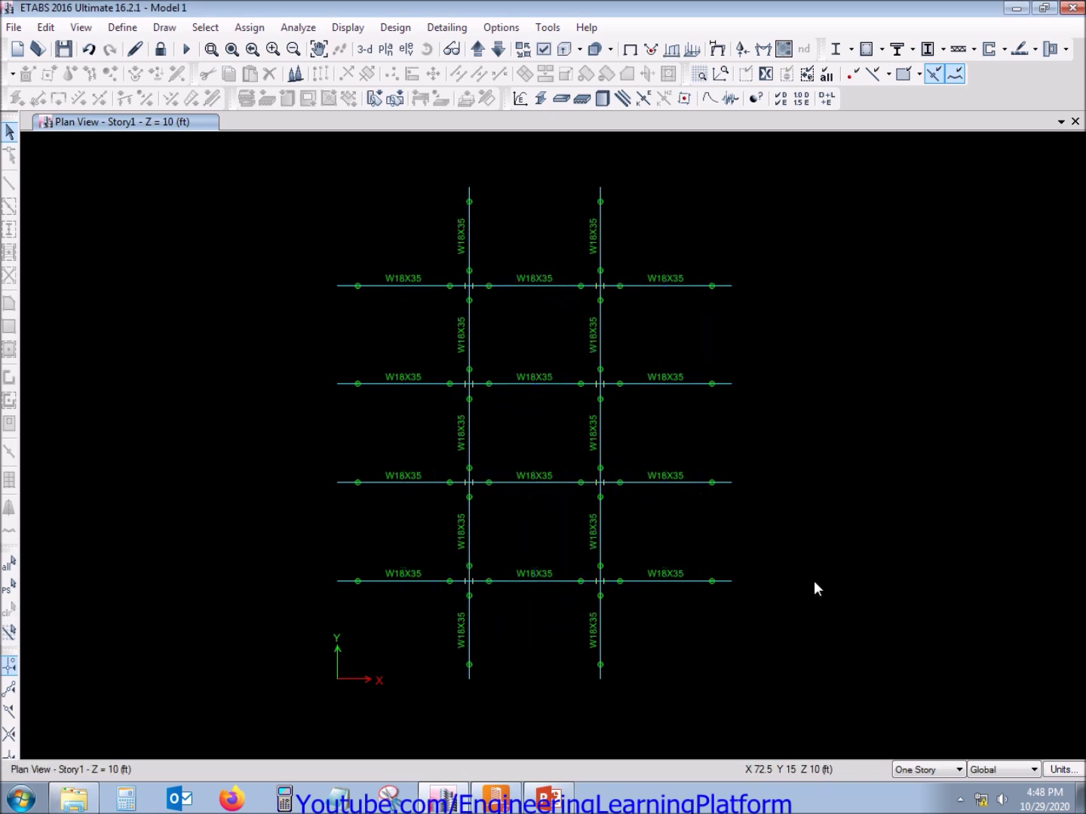
# Pick the two X-direction W18X35 beams at an interior column and compare them with the BCF picture in the PowerPoint slide
pyautogui.scroll(4, 601, 586)
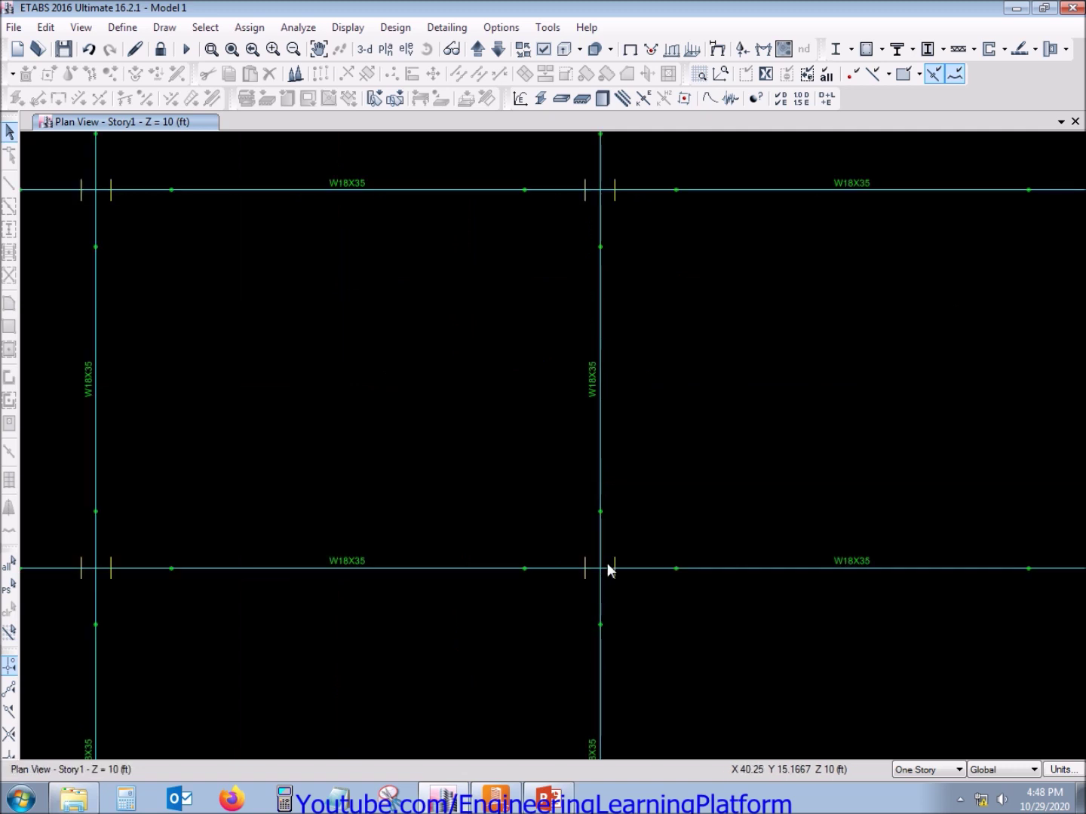
pyautogui.click(723, 567)
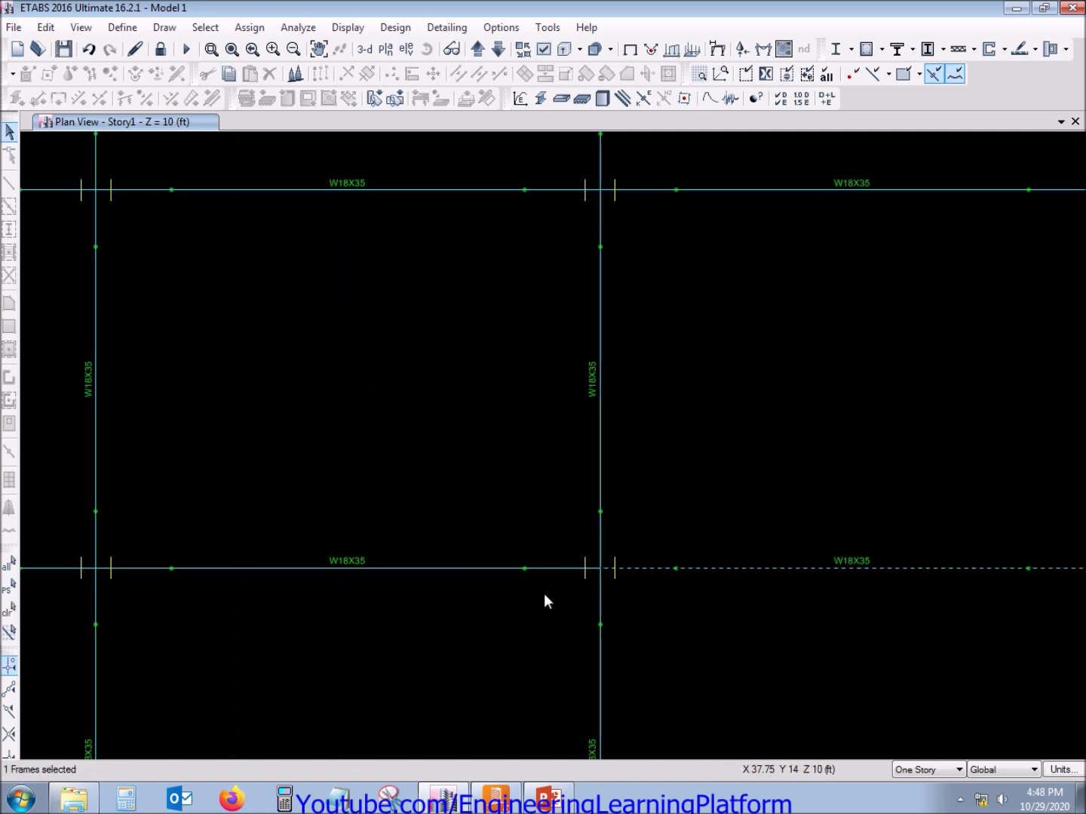
pyautogui.click(518, 567)
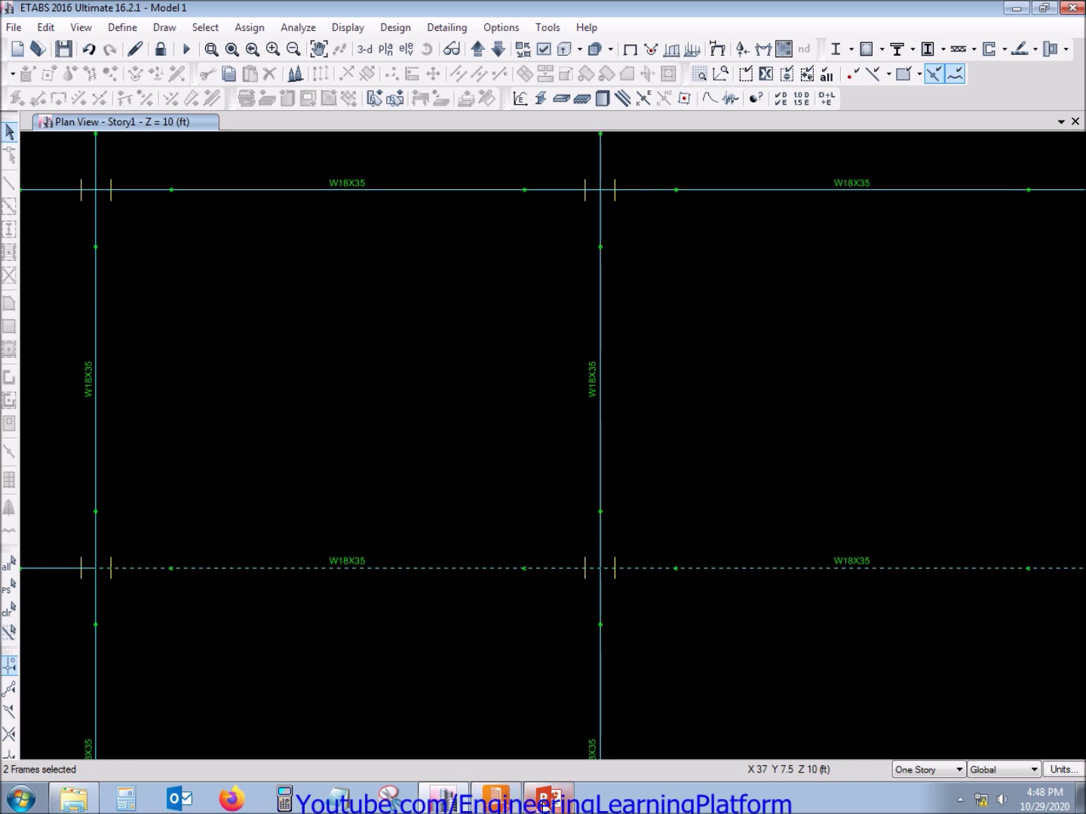
pyautogui.click(548, 798)
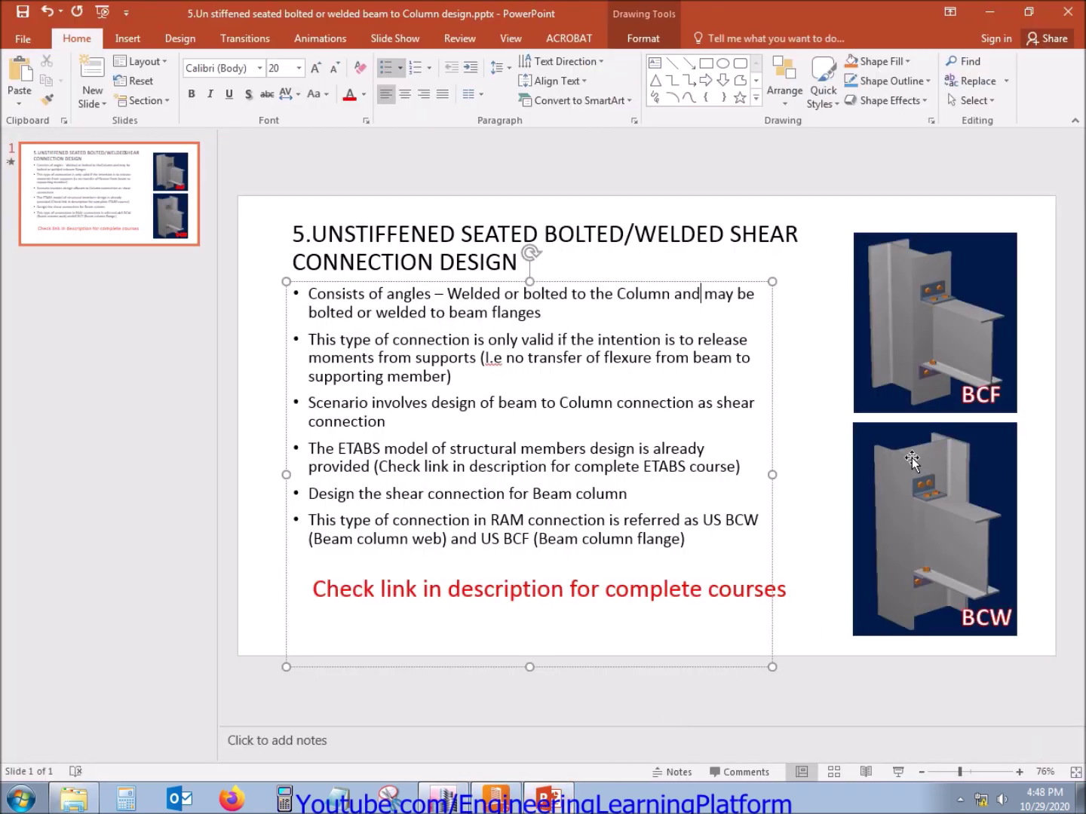
pyautogui.click(964, 337)
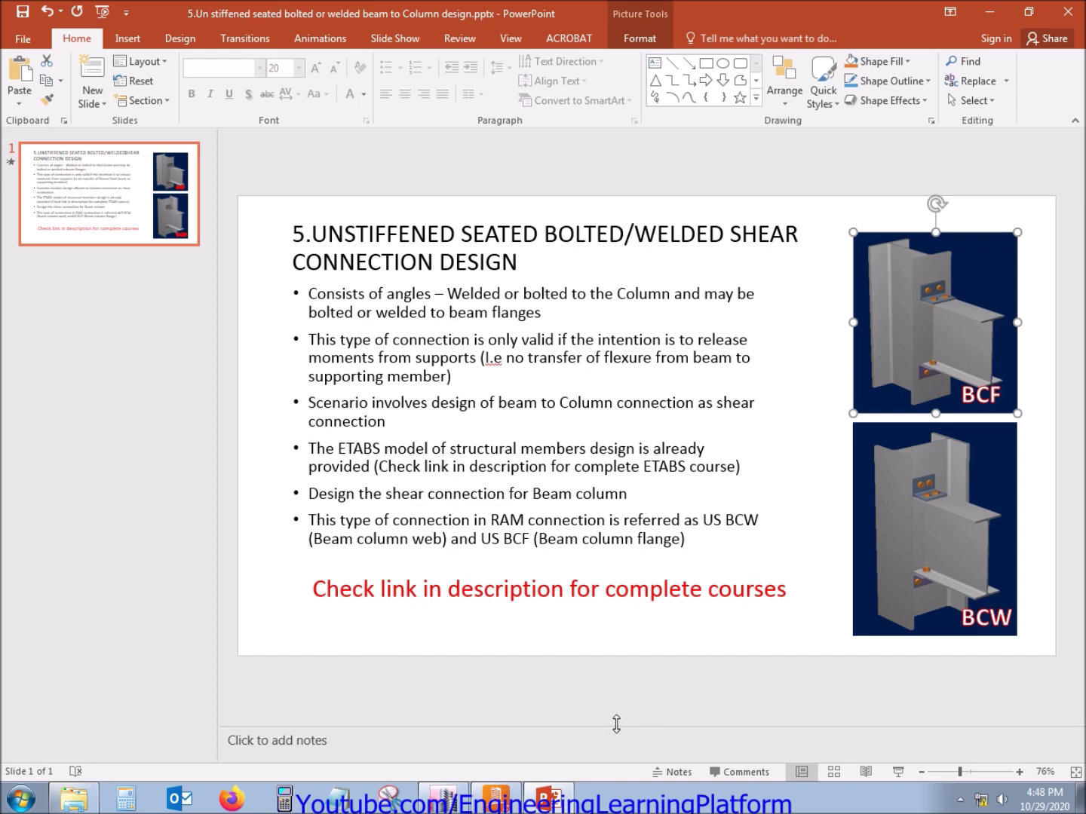
# In ETABS pick the two Y-direction beams at the same column, and compare them with the slide's BCW picture in PowerPoint
pyautogui.hotkey('alt', 'Tab')
pyautogui.click(600, 679)
pyautogui.click(601, 452)
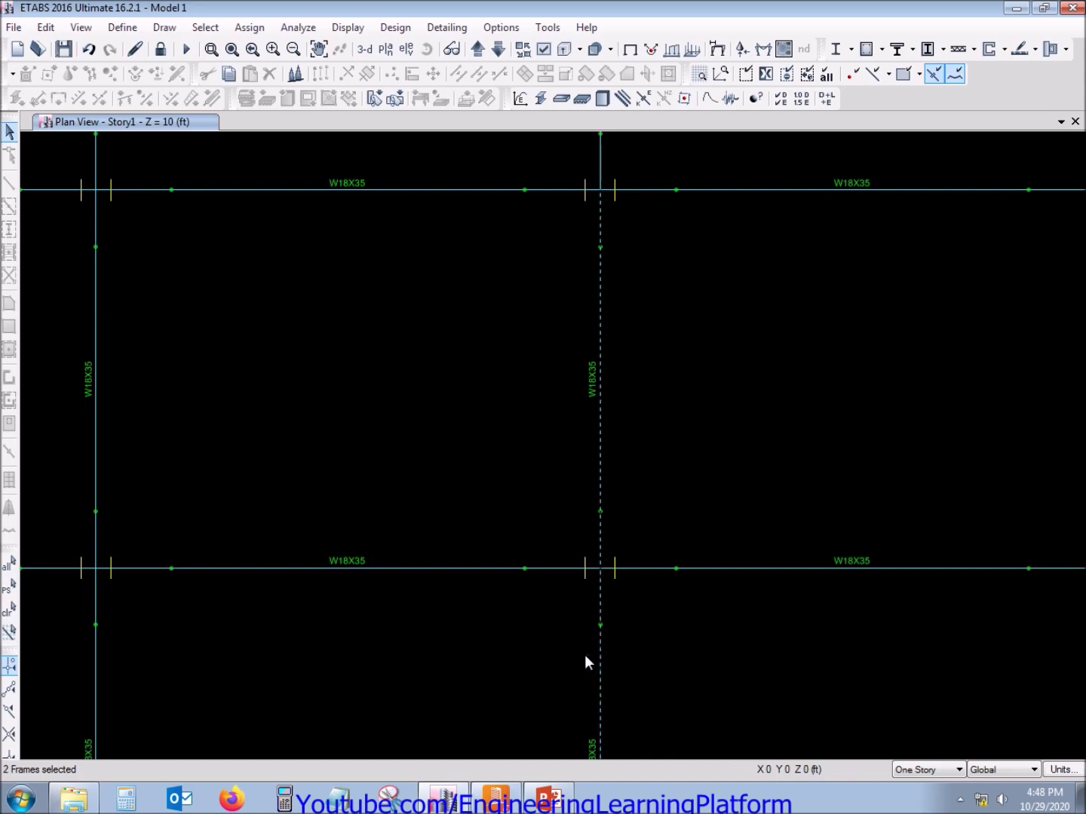
pyautogui.hotkey('alt', 'Tab')
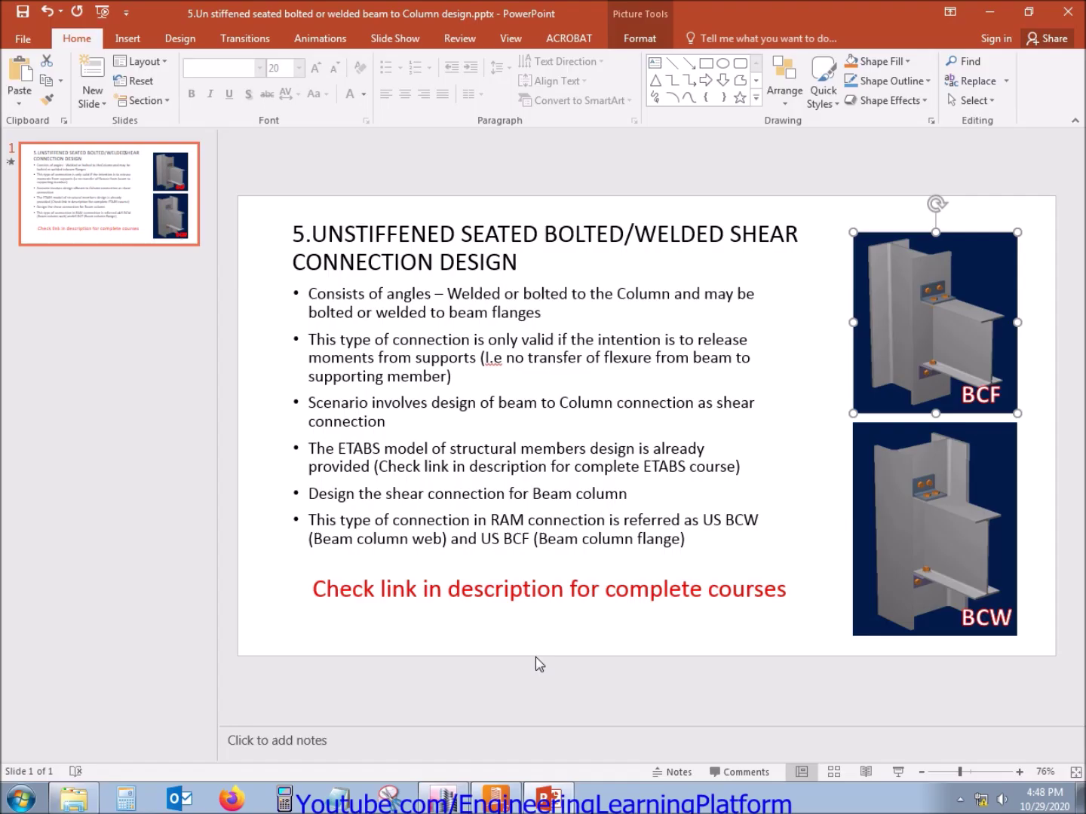
pyautogui.click(934, 534)
pyautogui.press('Escape')
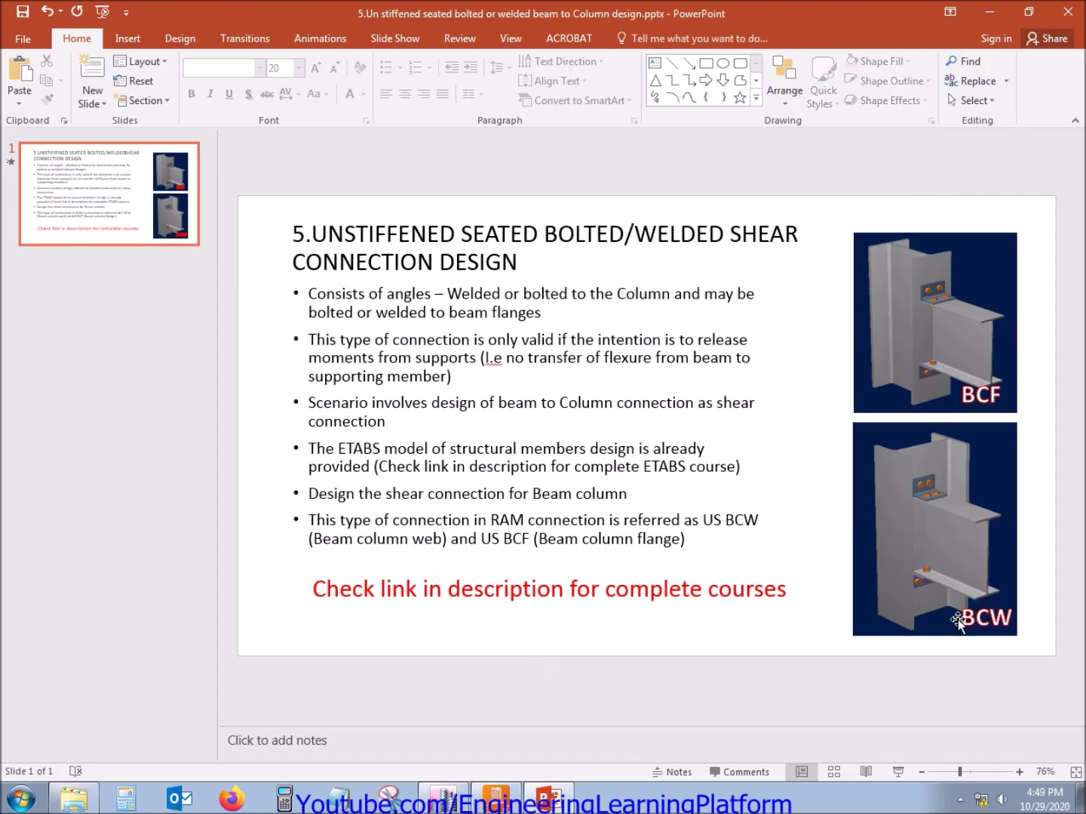
# Back in ETABS, select all Y-direction W18X35 beams along both column lines and hide them from the plan
pyautogui.hotkey('alt', 'Tab')
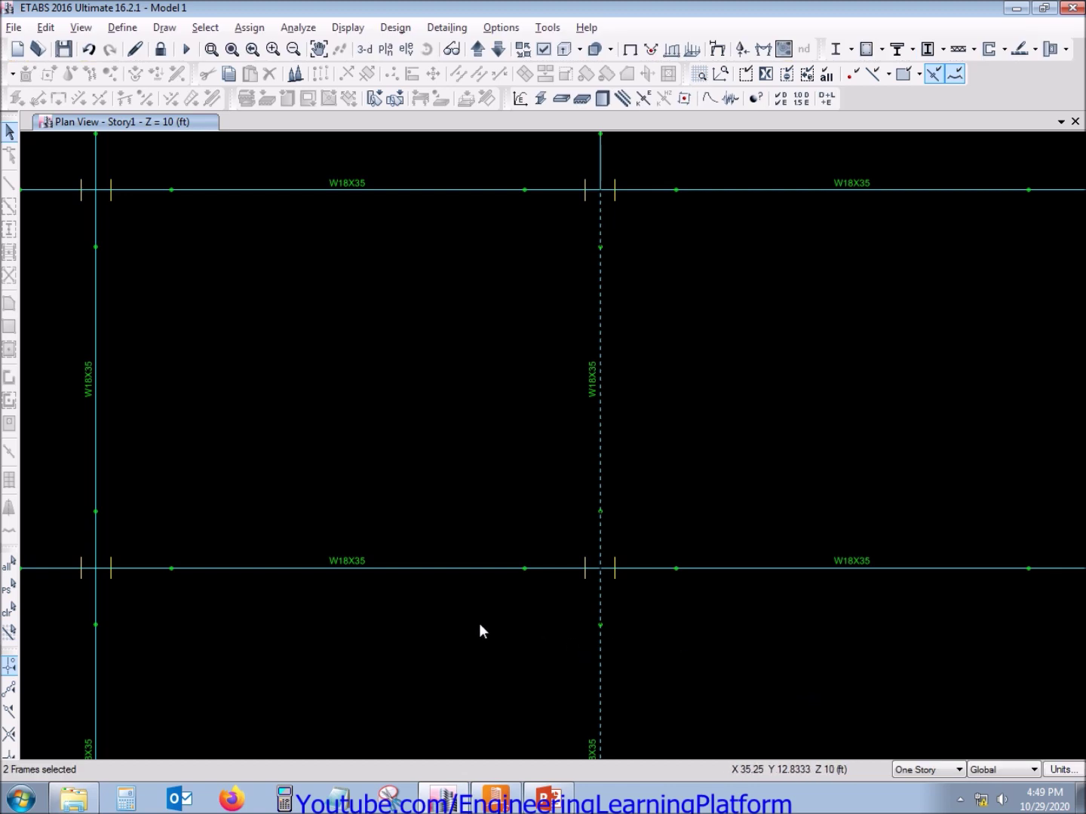
pyautogui.scroll(-5, 635, 641)
pyautogui.scroll(3, 634, 638)
pyautogui.moveTo(648, 705); pyautogui.dragTo(450, 697)
pyautogui.moveTo(649, 490); pyautogui.dragTo(490, 489)
pyautogui.moveTo(665, 381); pyautogui.dragTo(464, 386)
pyautogui.rightClick(306, 220)
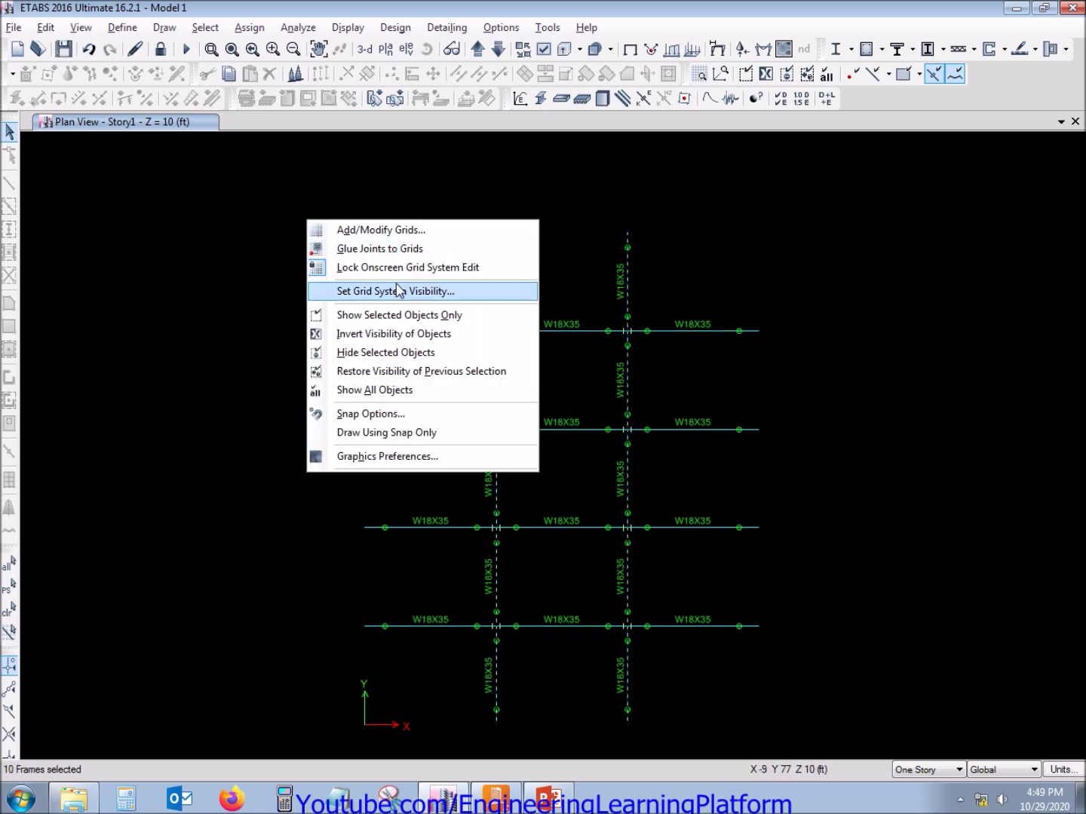
pyautogui.click(400, 353)
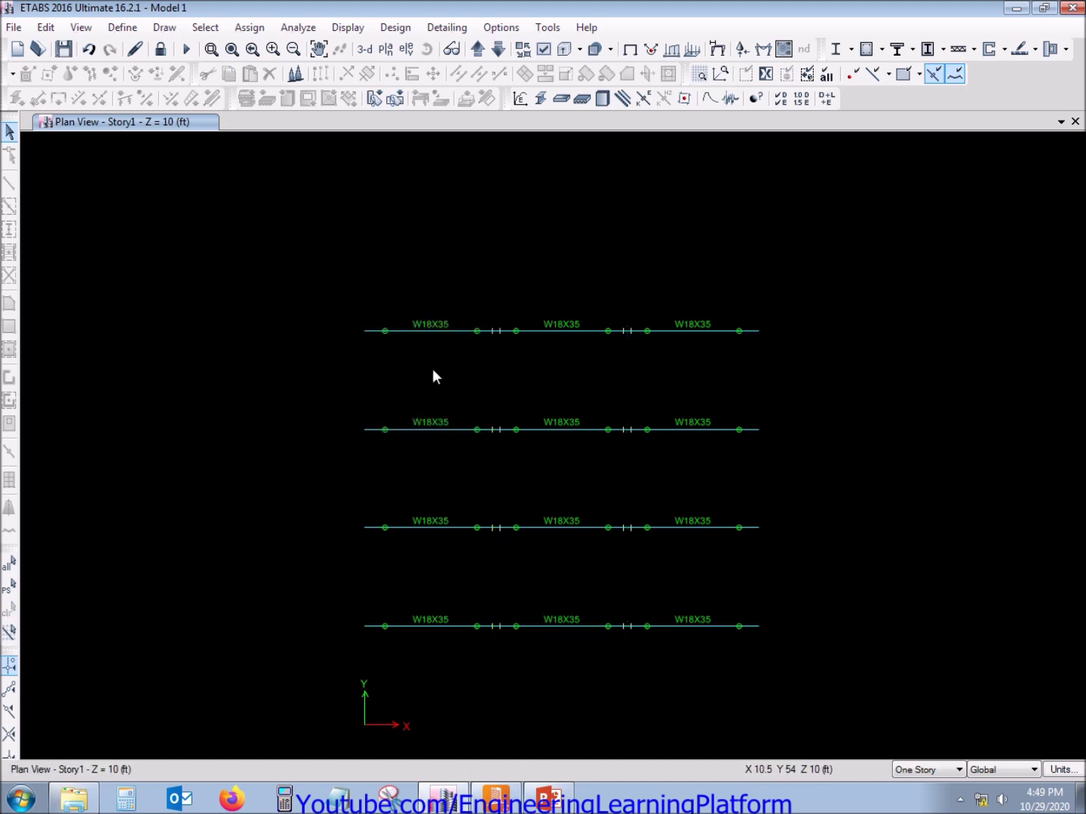
pyautogui.click(273, 49)
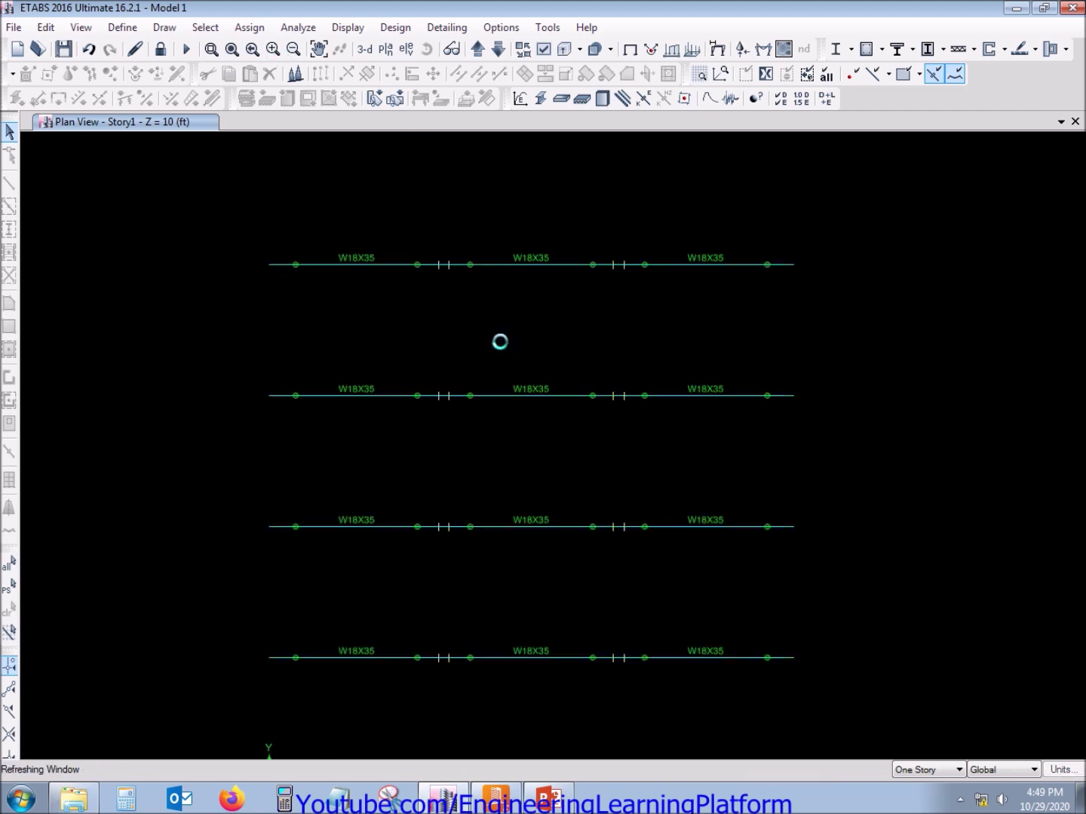
pyautogui.moveTo(543, 664); pyautogui.dragTo(379, 668, button='middle')
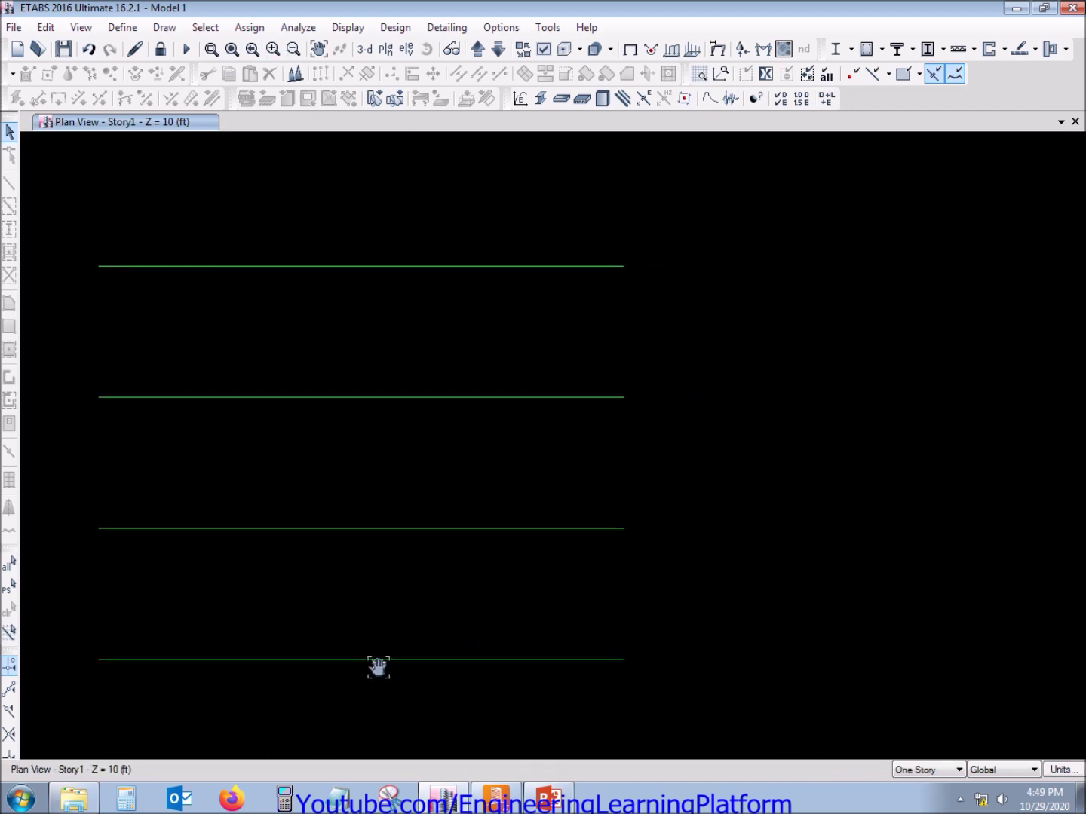
# Switch to RAM Connection and start a new joint with structural type Frame and joint type BCF
pyautogui.click(495, 800)
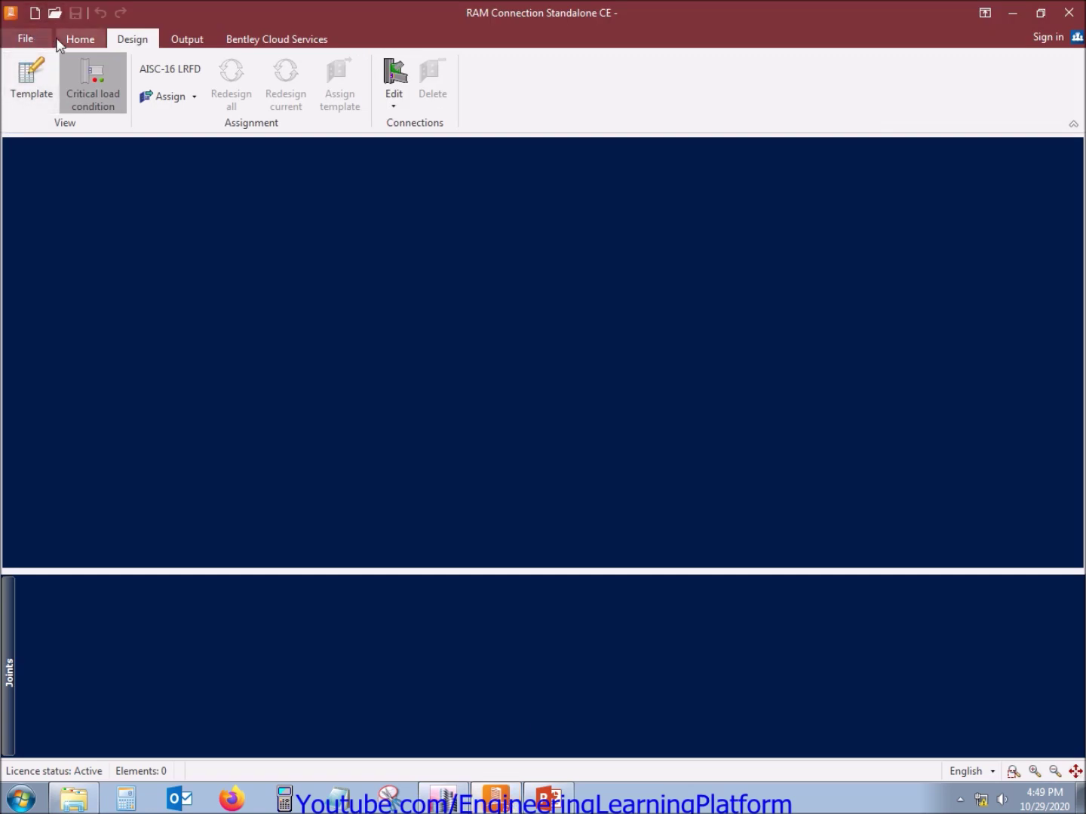
pyautogui.click(64, 41)
pyautogui.click(22, 78)
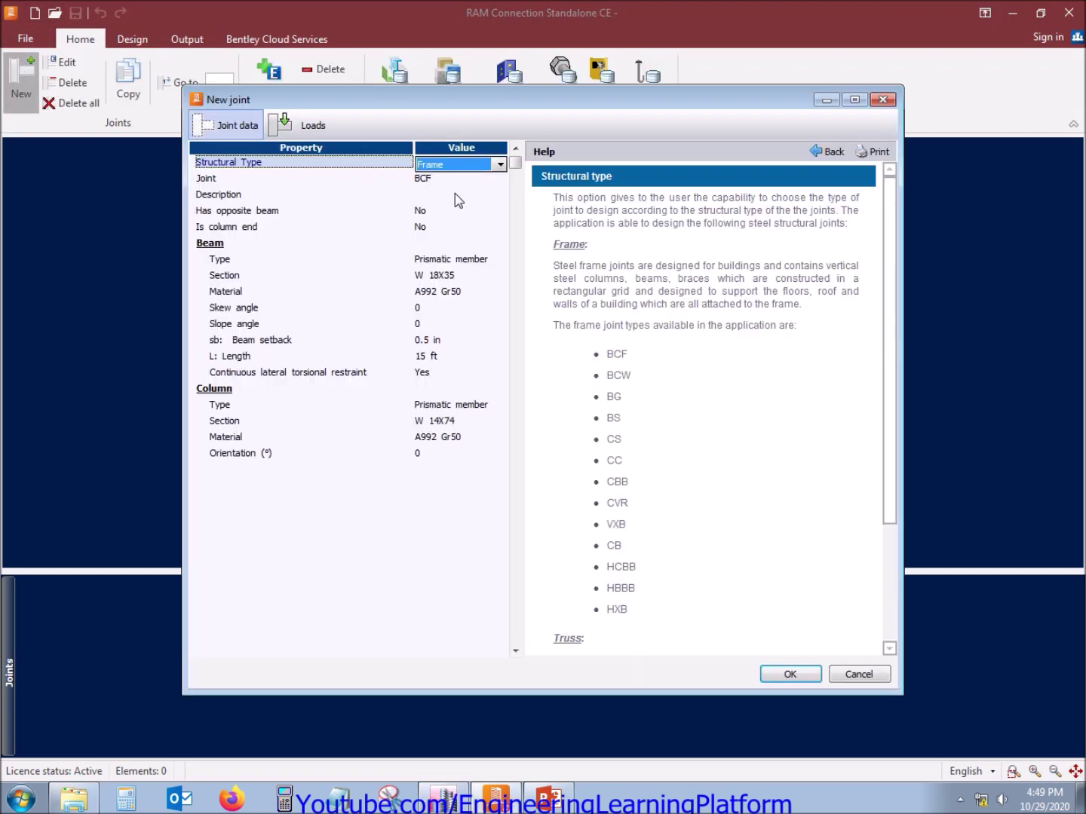
pyautogui.click(431, 183)
pyautogui.click(500, 180)
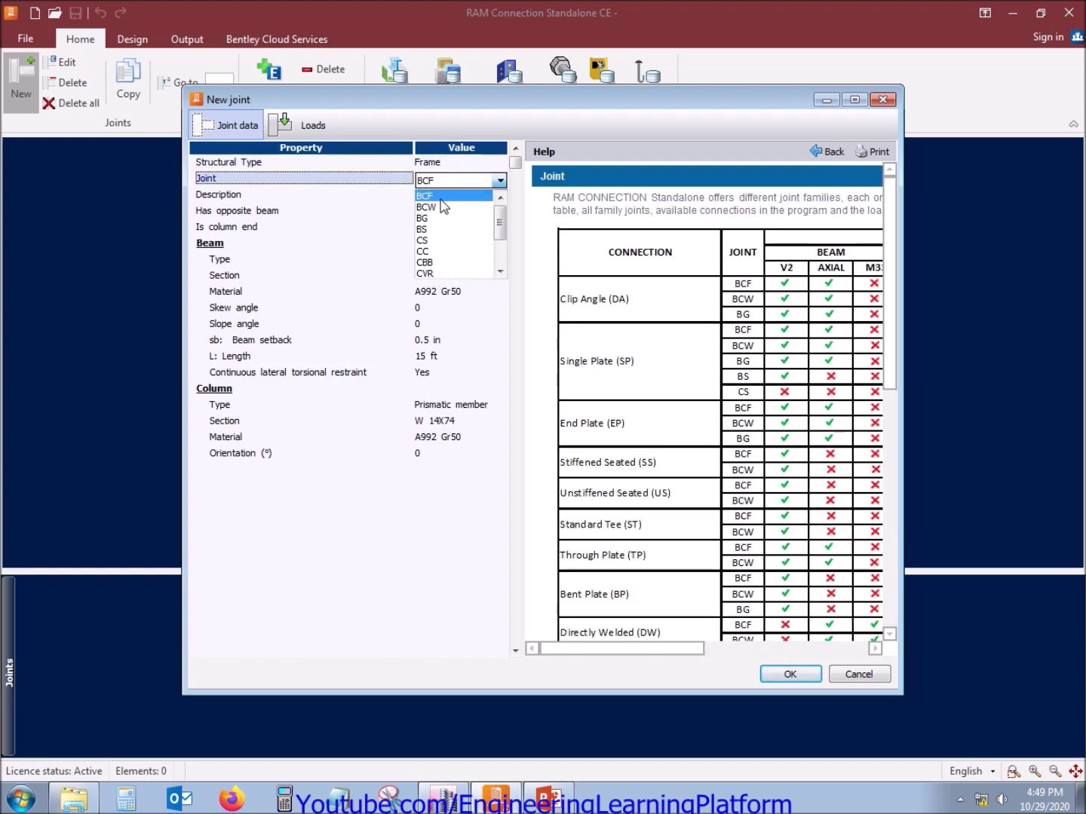
pyautogui.click(504, 183)
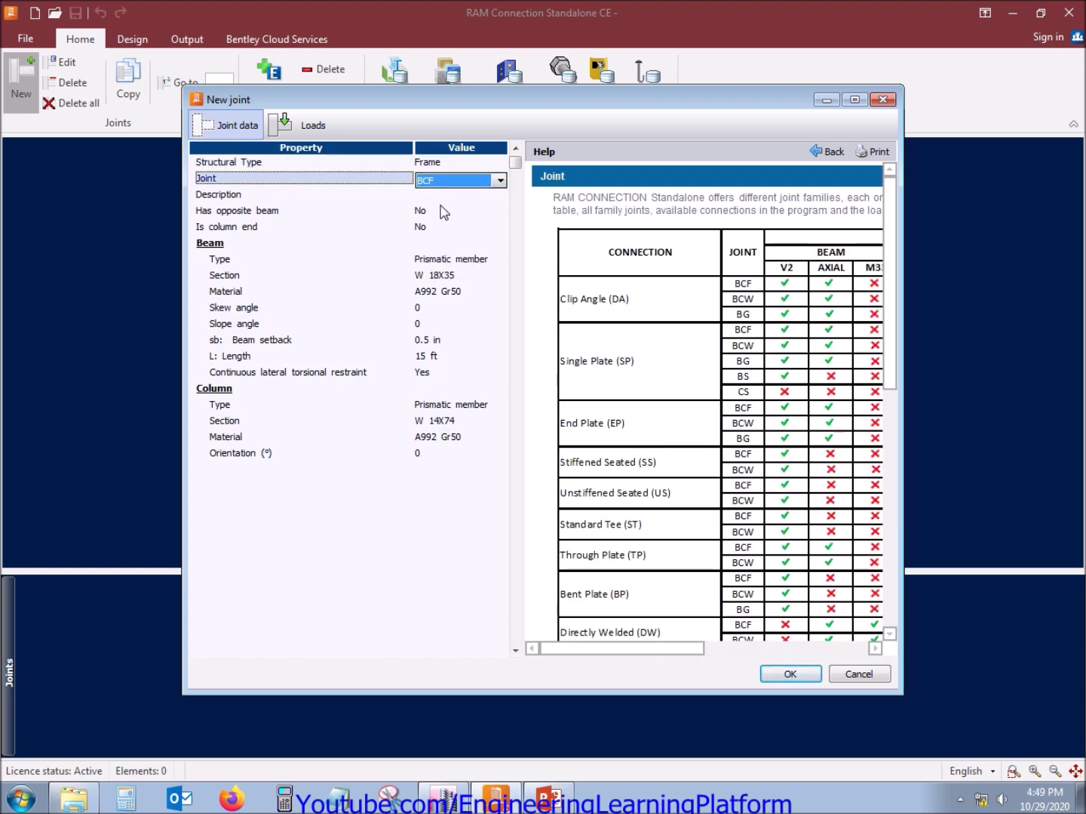
# Check the new joint's beam and column sections against the member labels in the ETABS 3D view of Story1
pyautogui.click(460, 276)
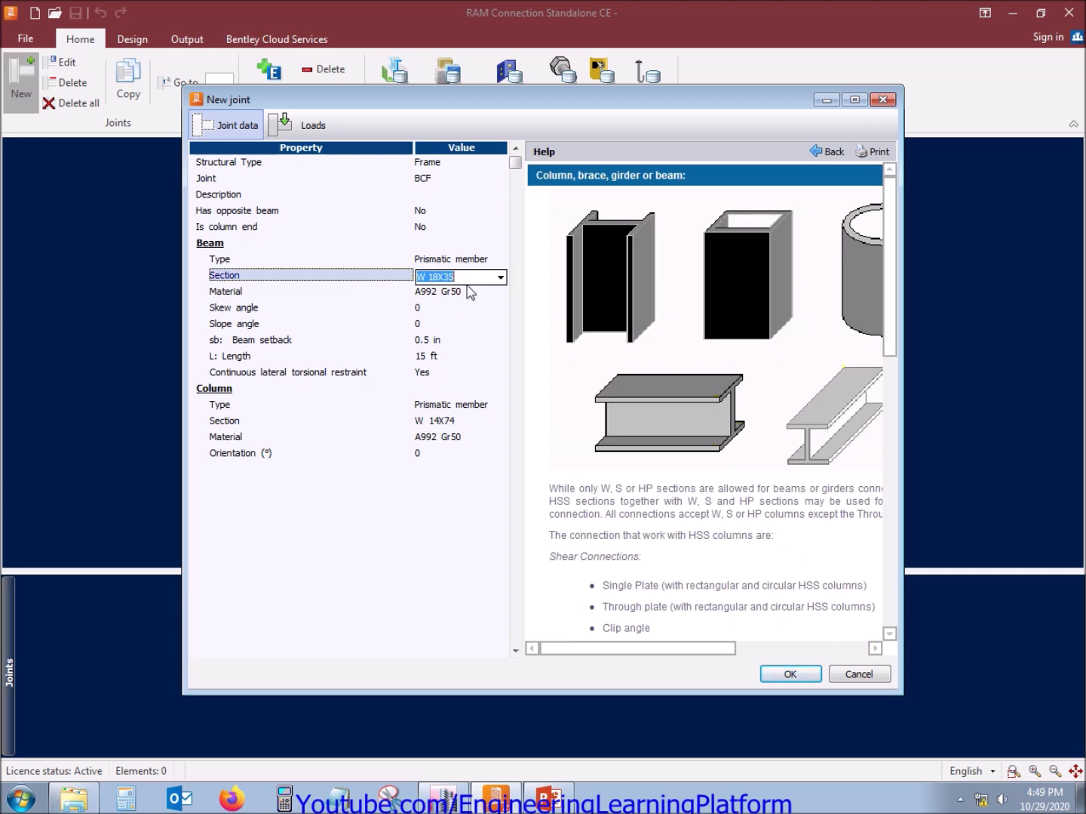
pyautogui.click(464, 422)
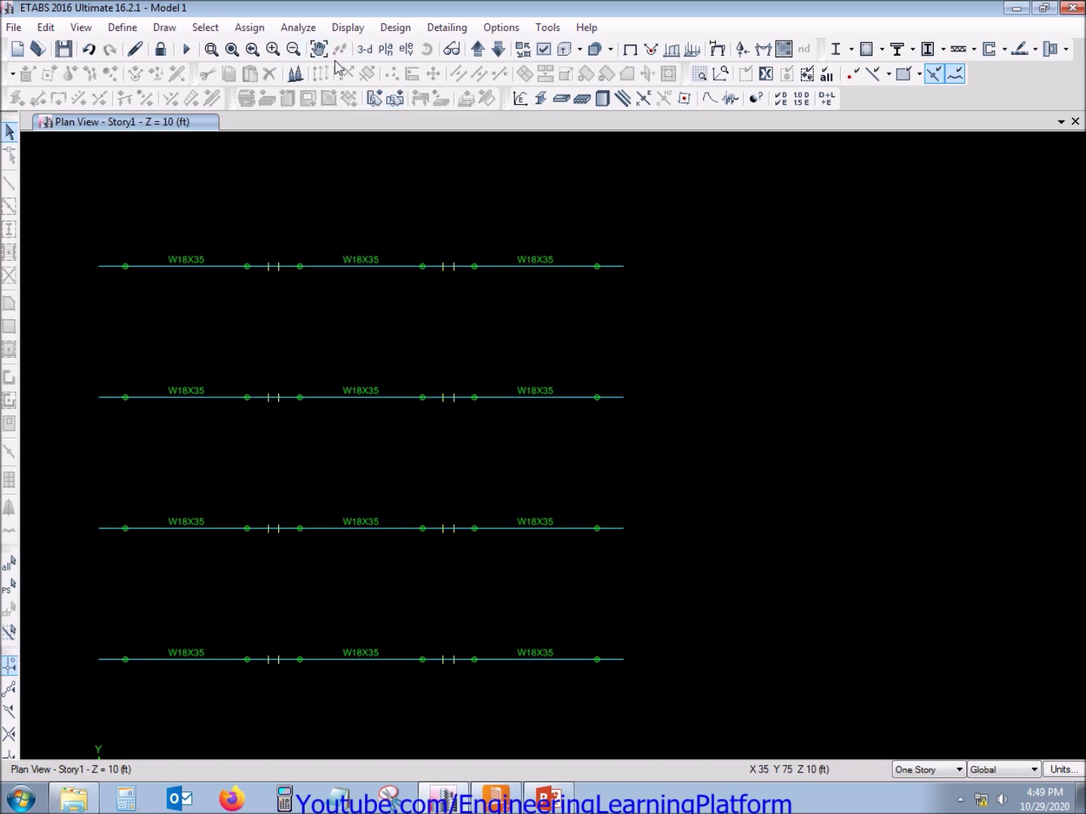
pyautogui.click(452, 51)
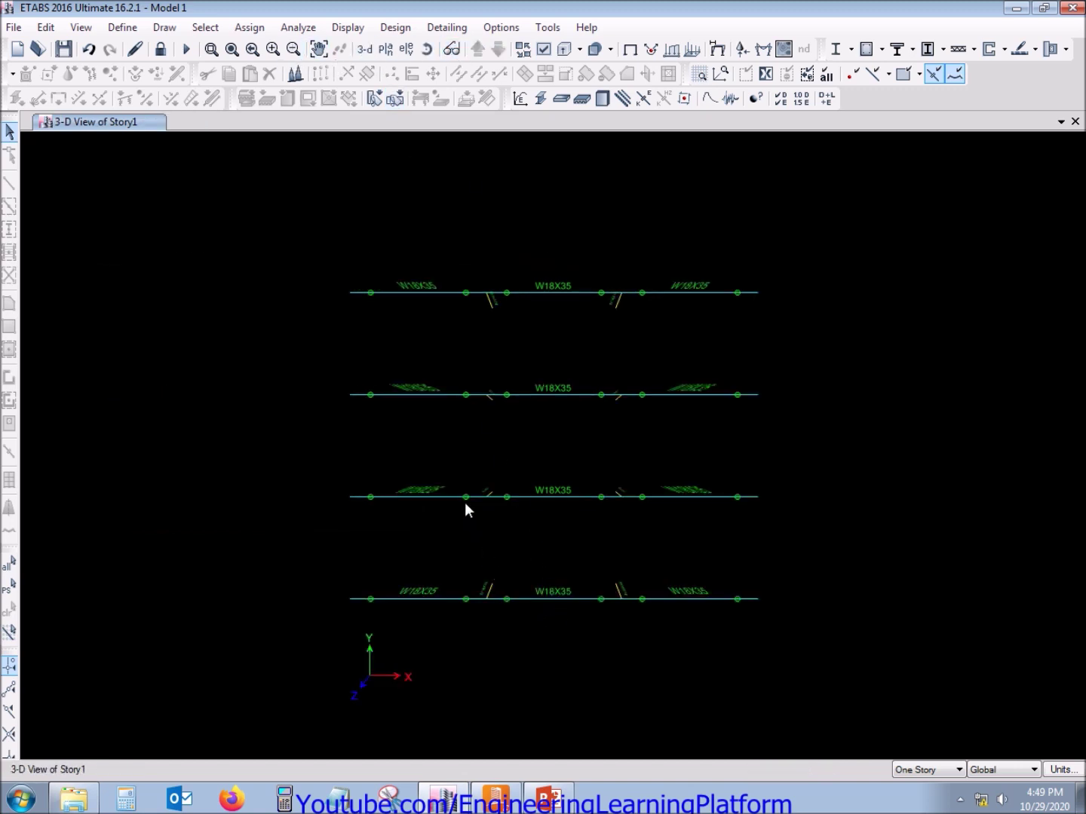
pyautogui.keyDown('shift'); pyautogui.moveTo(550, 590); pyautogui.dragTo(604, 576, button='middle'); pyautogui.keyUp('shift')
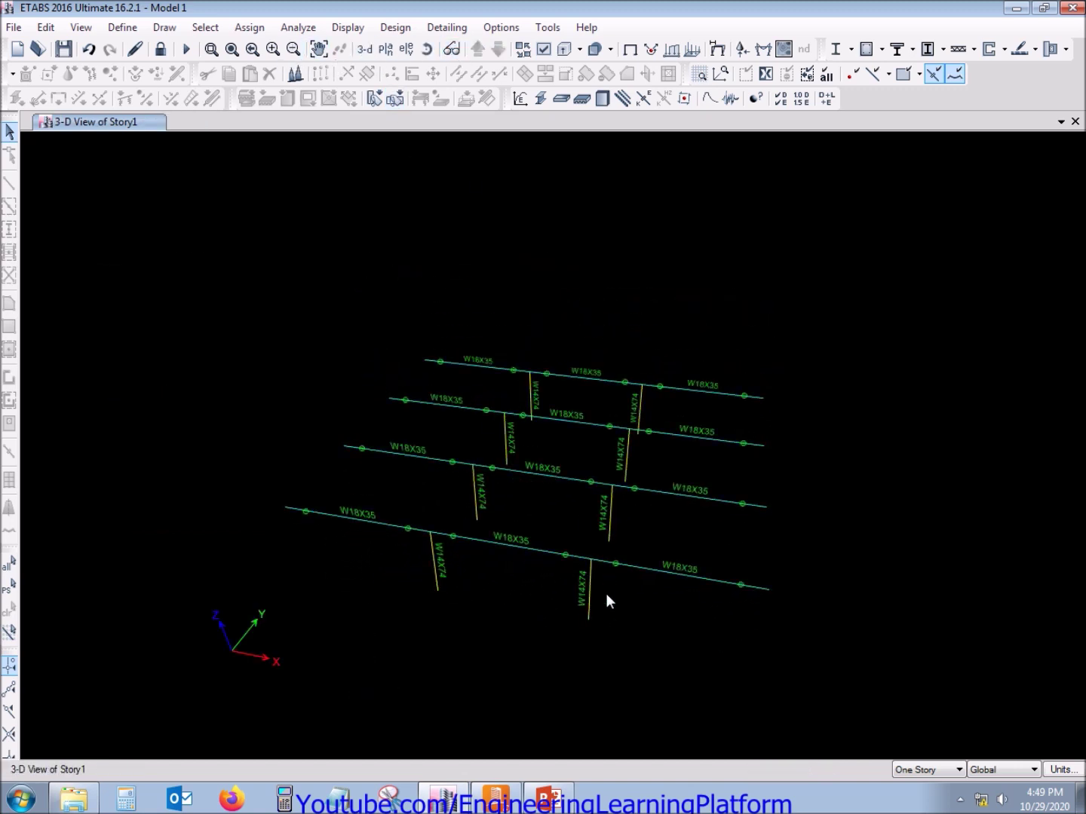
pyautogui.click(442, 52)
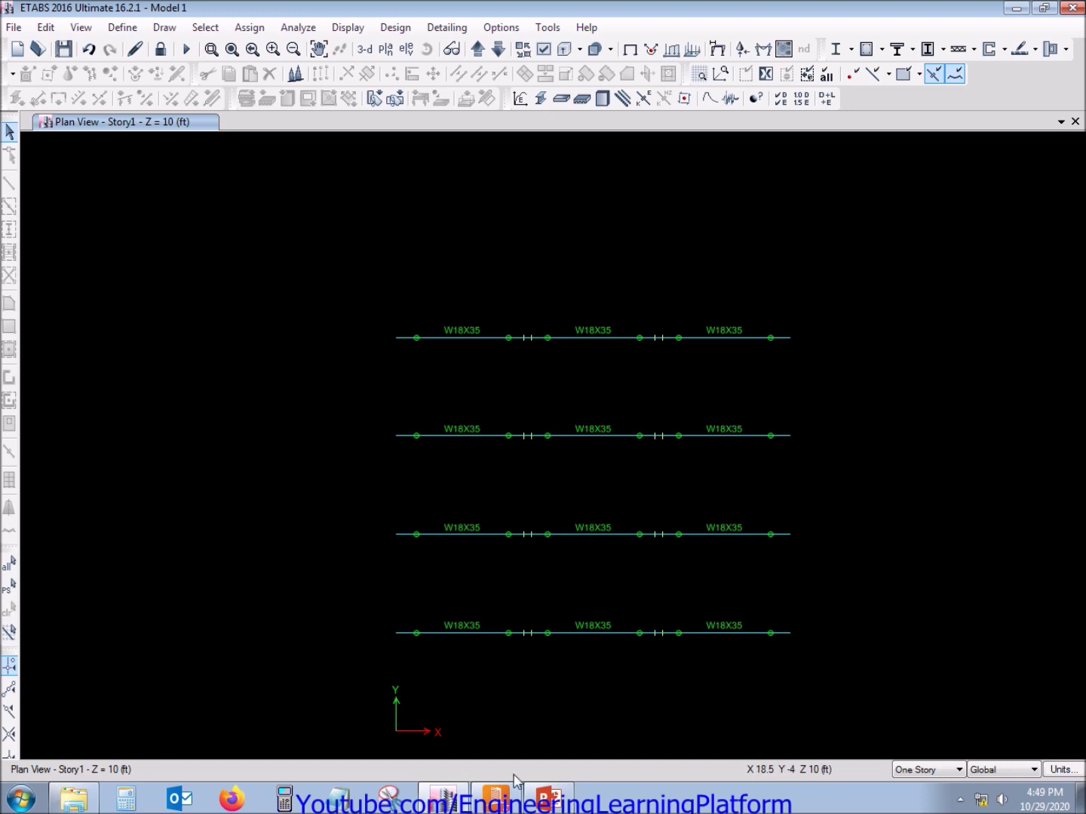
# Return to RAM Connection and review the beam section and column section entries of the new joint
pyautogui.click(496, 798)
pyautogui.click(960, 799)
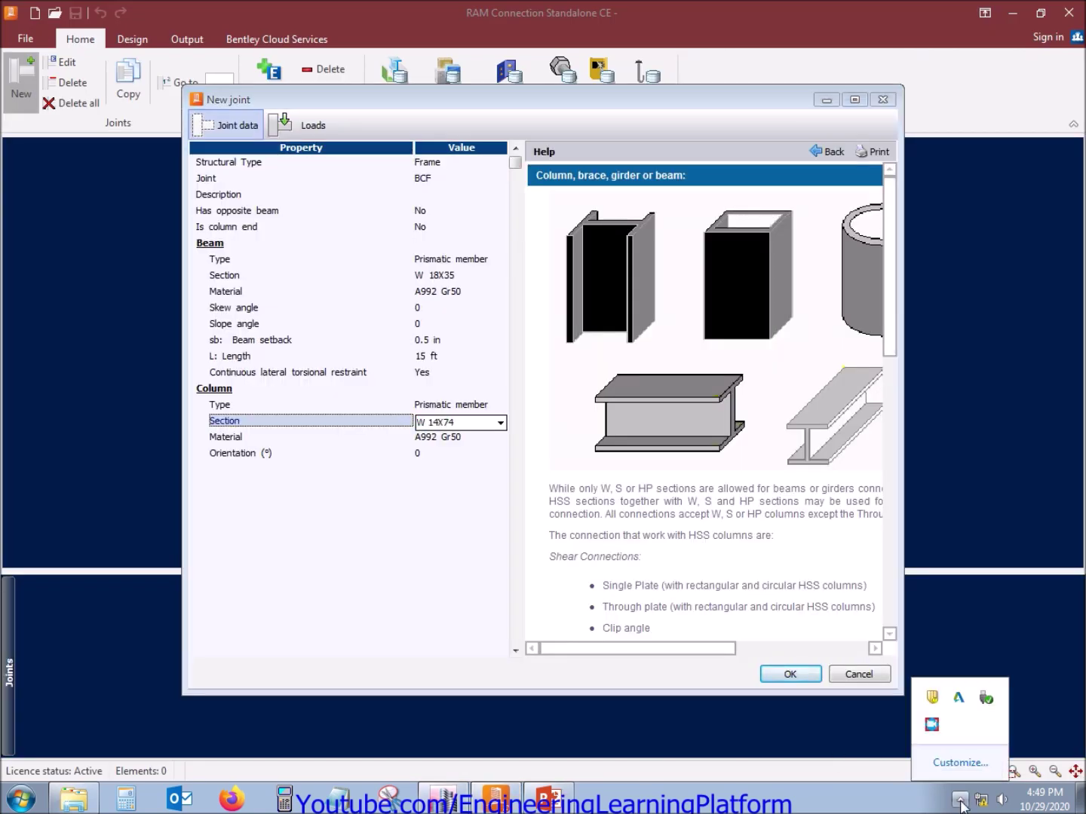
pyautogui.click(960, 799)
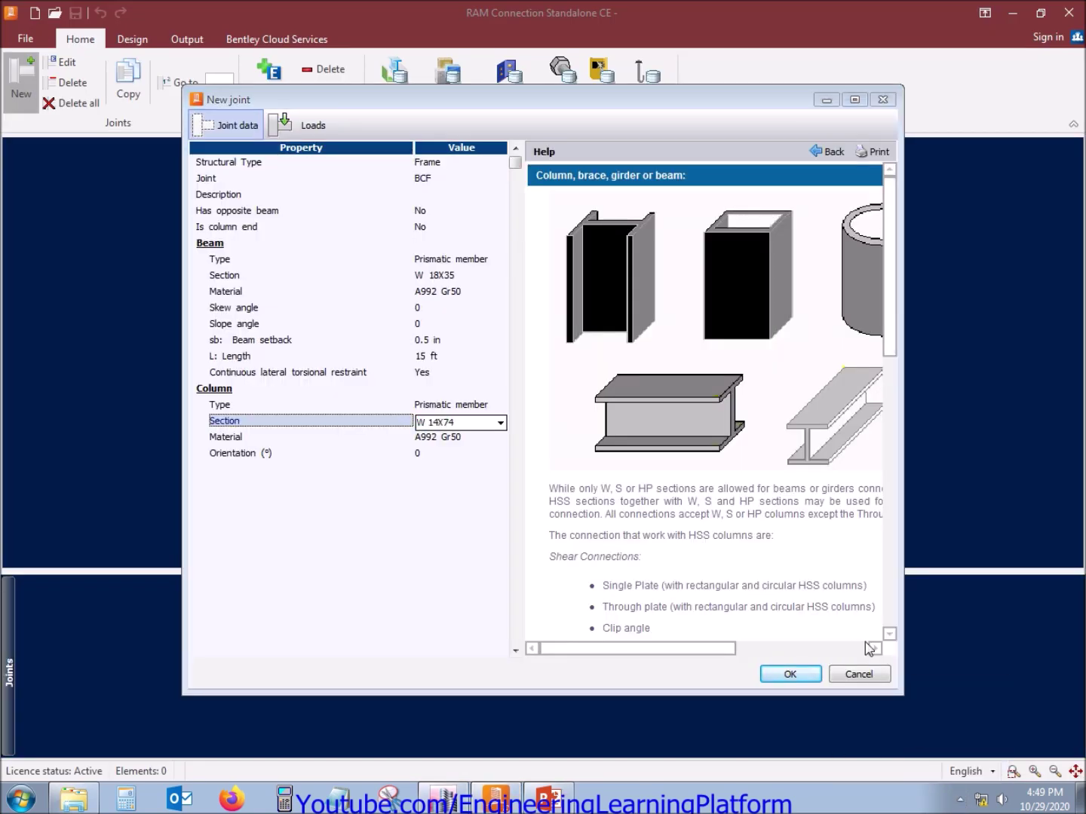
pyautogui.click(817, 585)
pyautogui.click(451, 271)
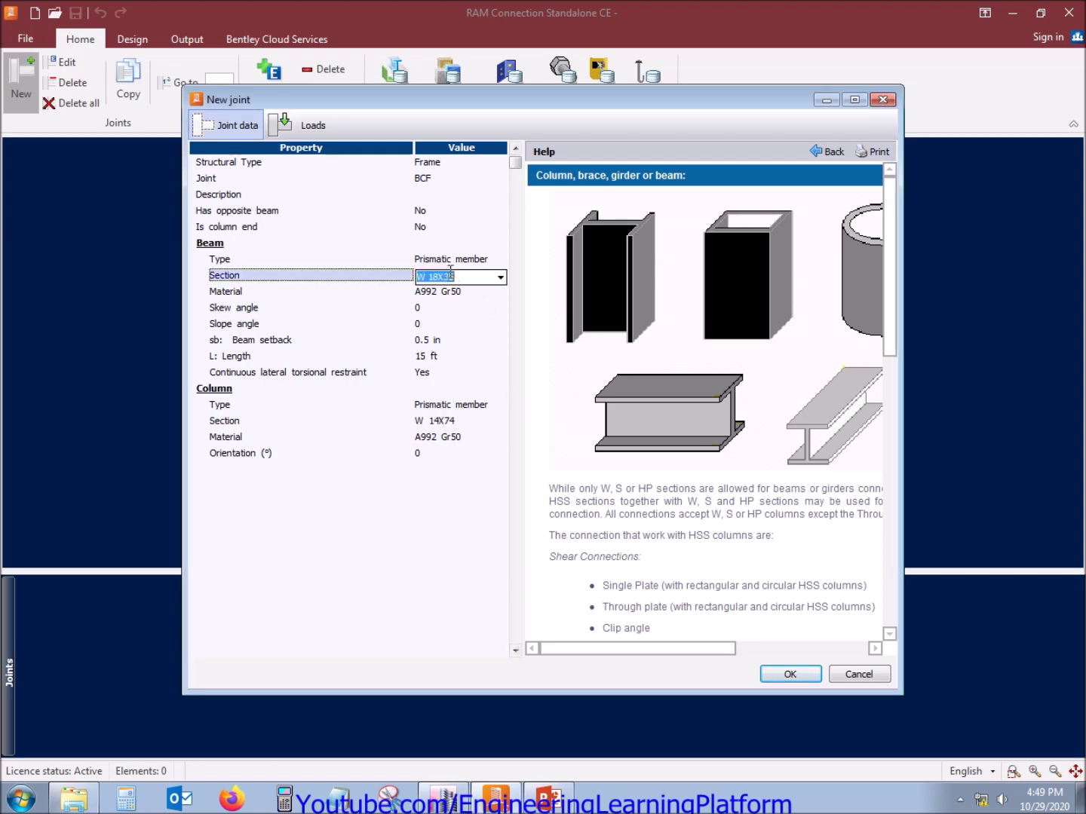
pyautogui.click(443, 425)
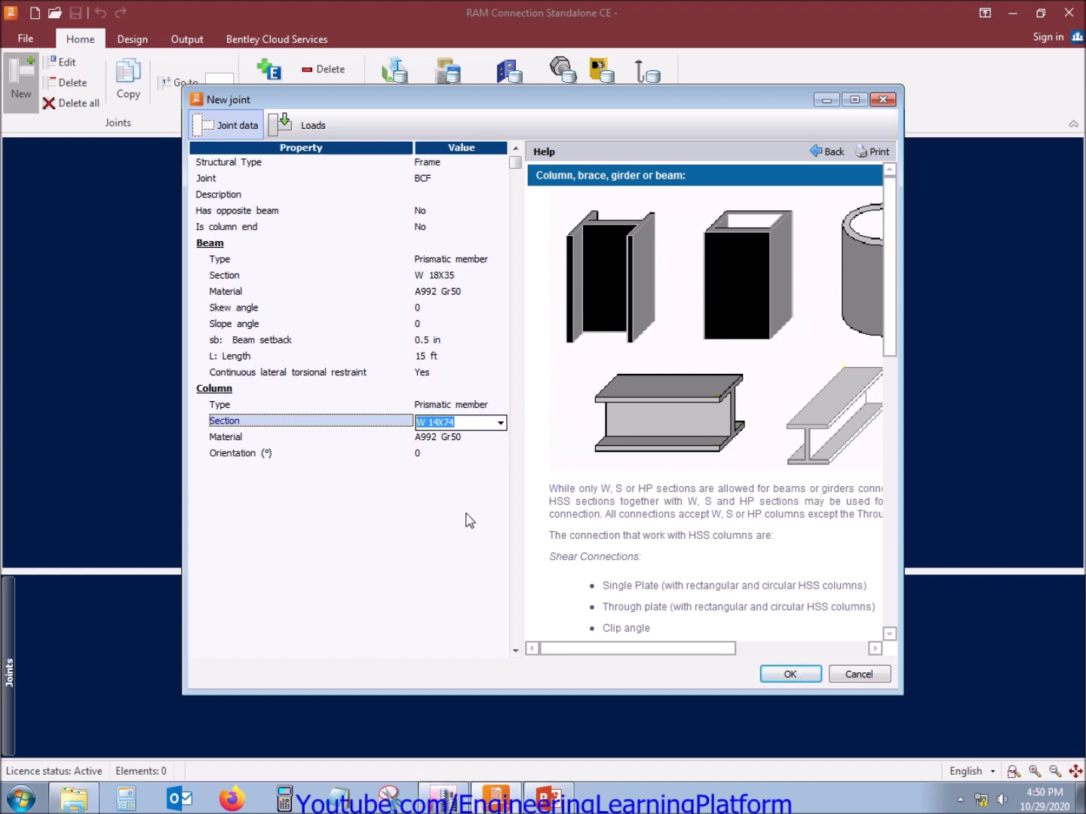
# Switch to ETABS and look up the length of an X-direction W18X35 beam in its beam information
pyautogui.hotkey('alt', 'Tab')
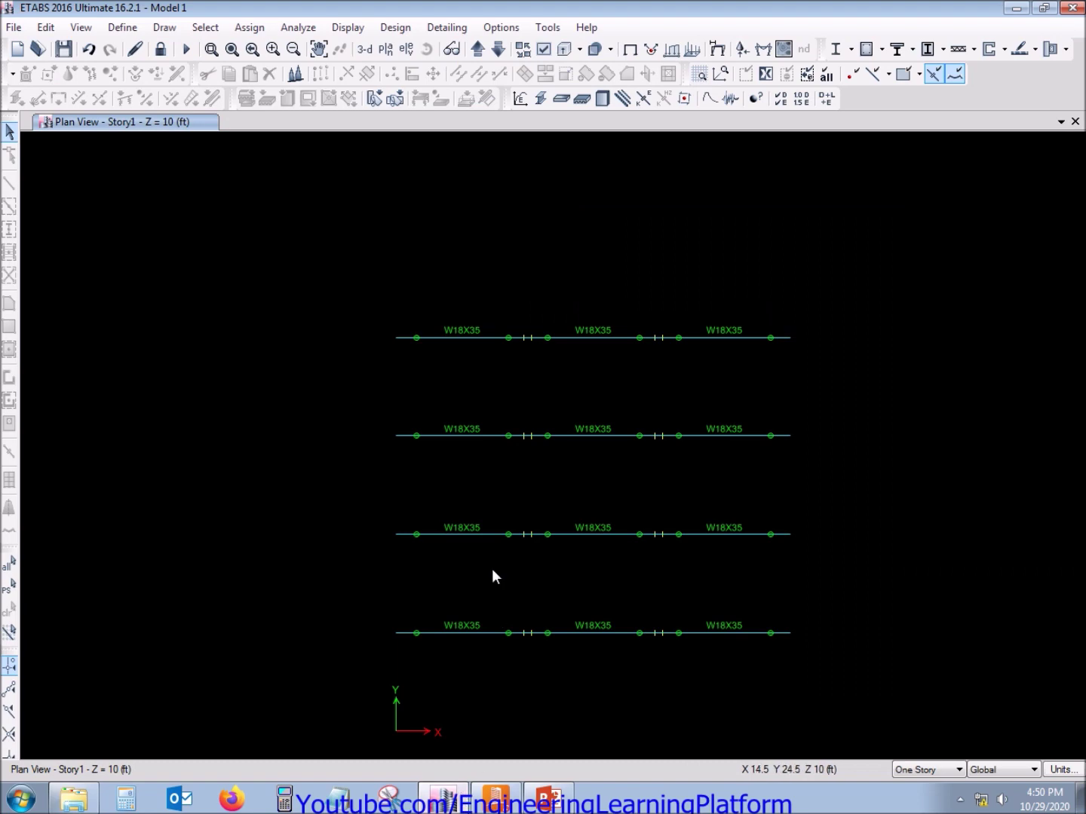
pyautogui.rightClick(467, 436)
pyautogui.click(528, 322)
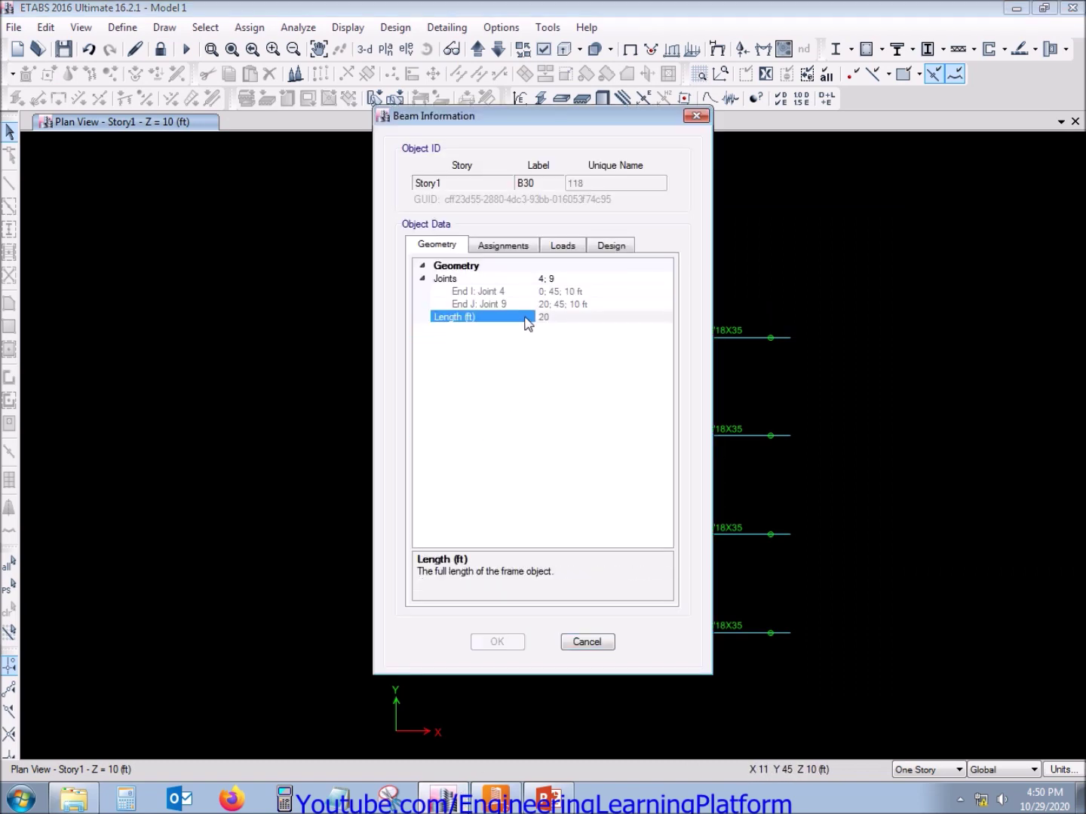
pyautogui.click(595, 644)
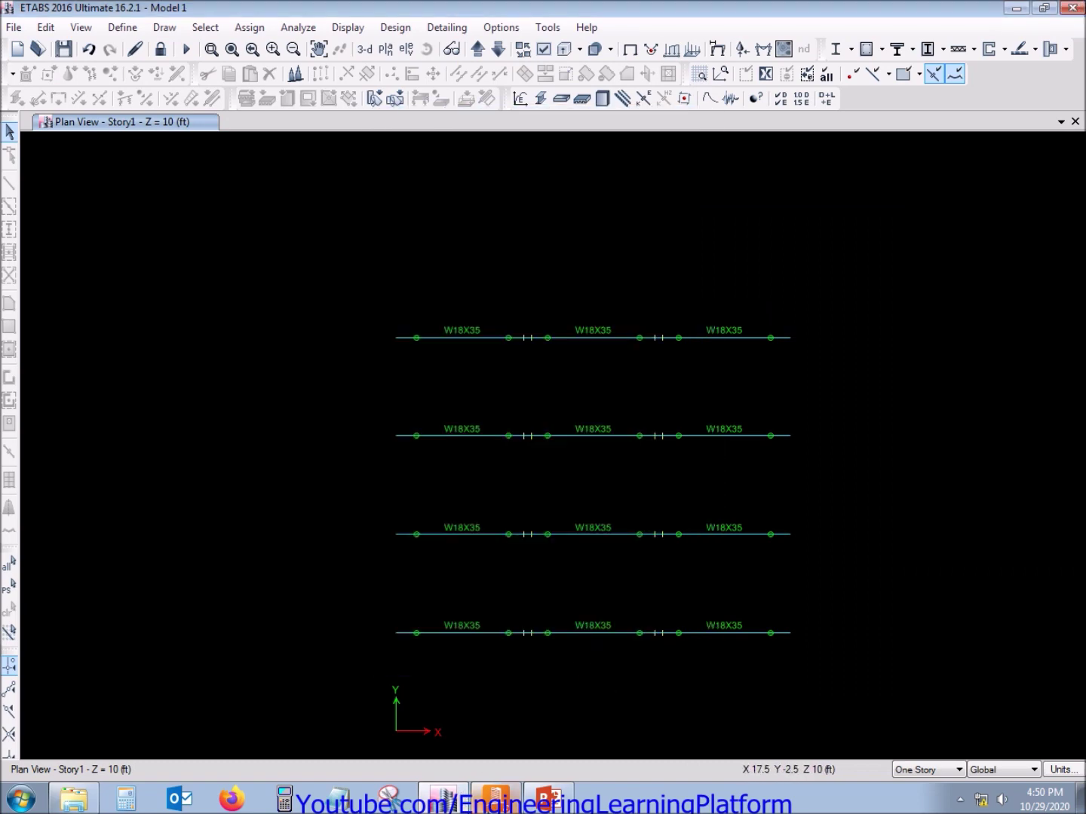
# Return to the new joint in RAM Connection and set the beam length to 20 ft
pyautogui.hotkey('alt', 'Tab')
pyautogui.click(449, 357)
pyautogui.write('20')
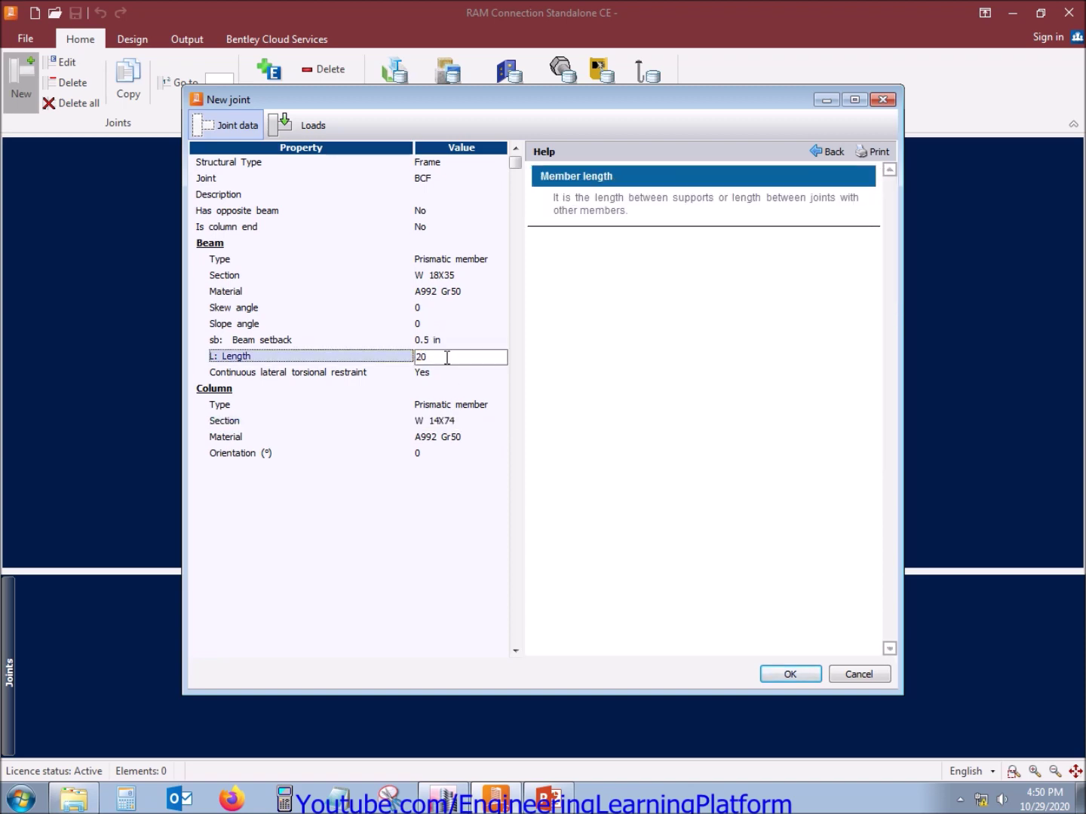
pyautogui.press('Up')
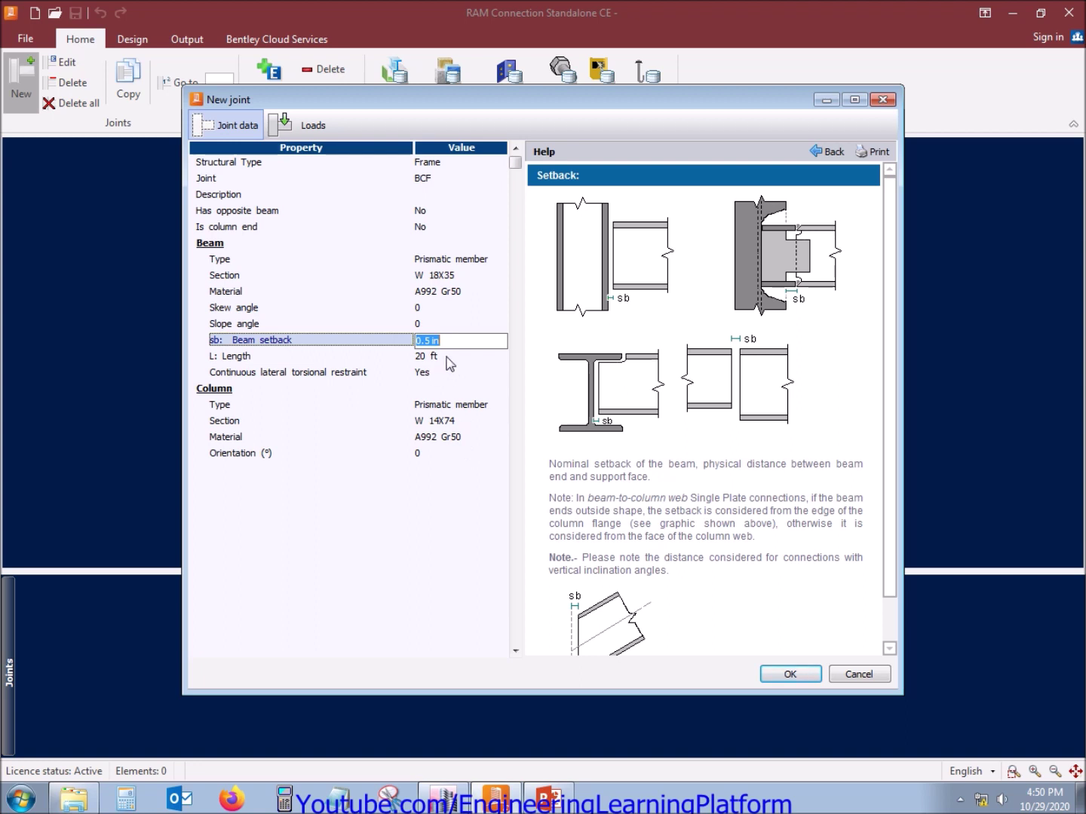
# Create the BCF joint with the entered data and start a second new joint of type BCW
pyautogui.click(783, 681)
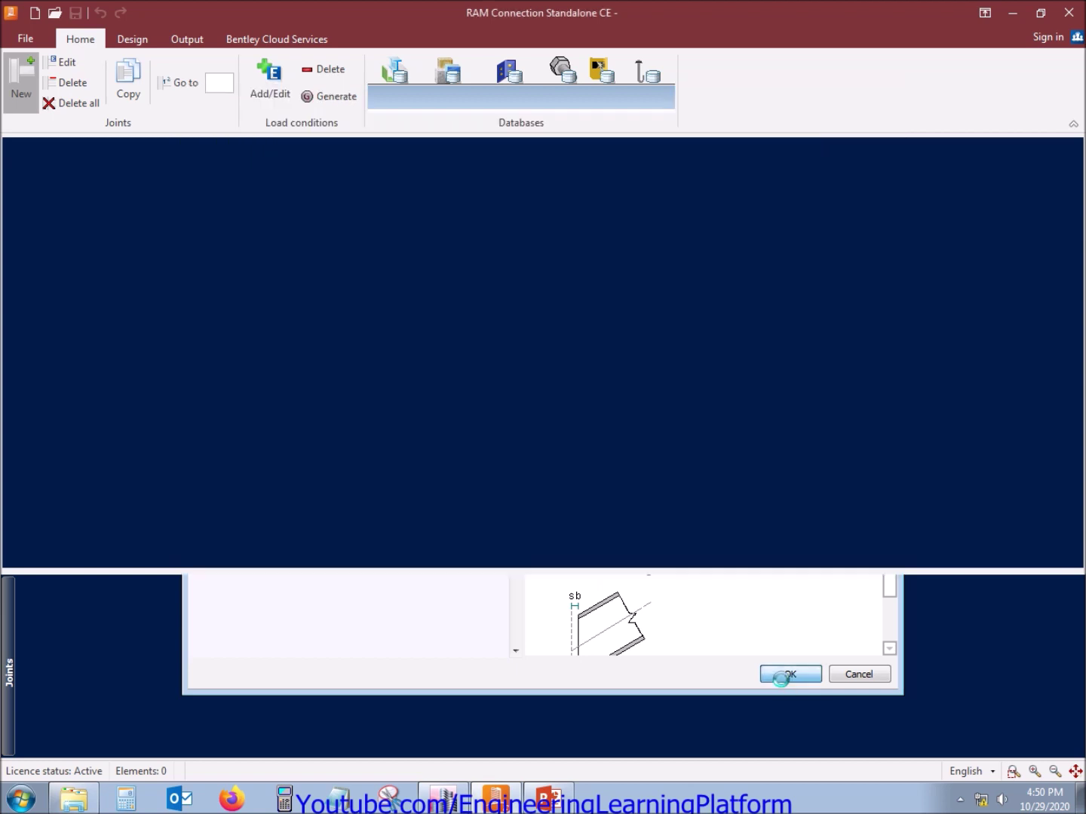
pyautogui.moveTo(536, 501); pyautogui.dragTo(384, 282)
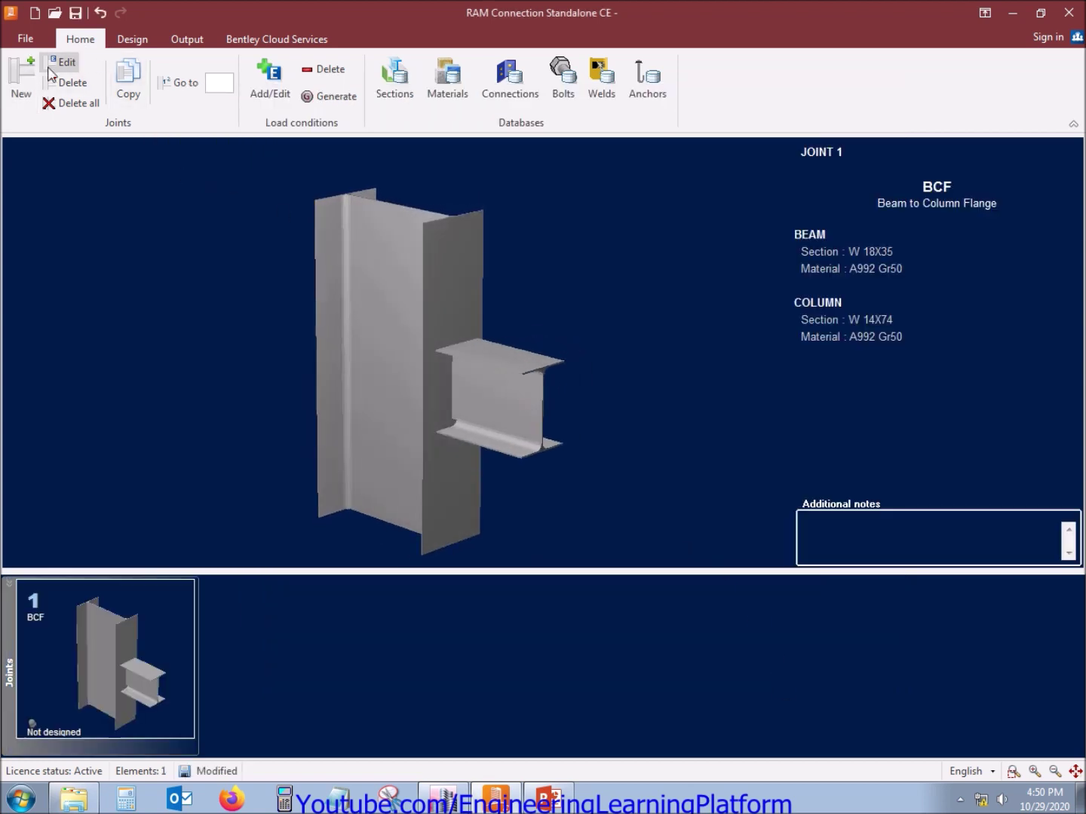
pyautogui.click(18, 86)
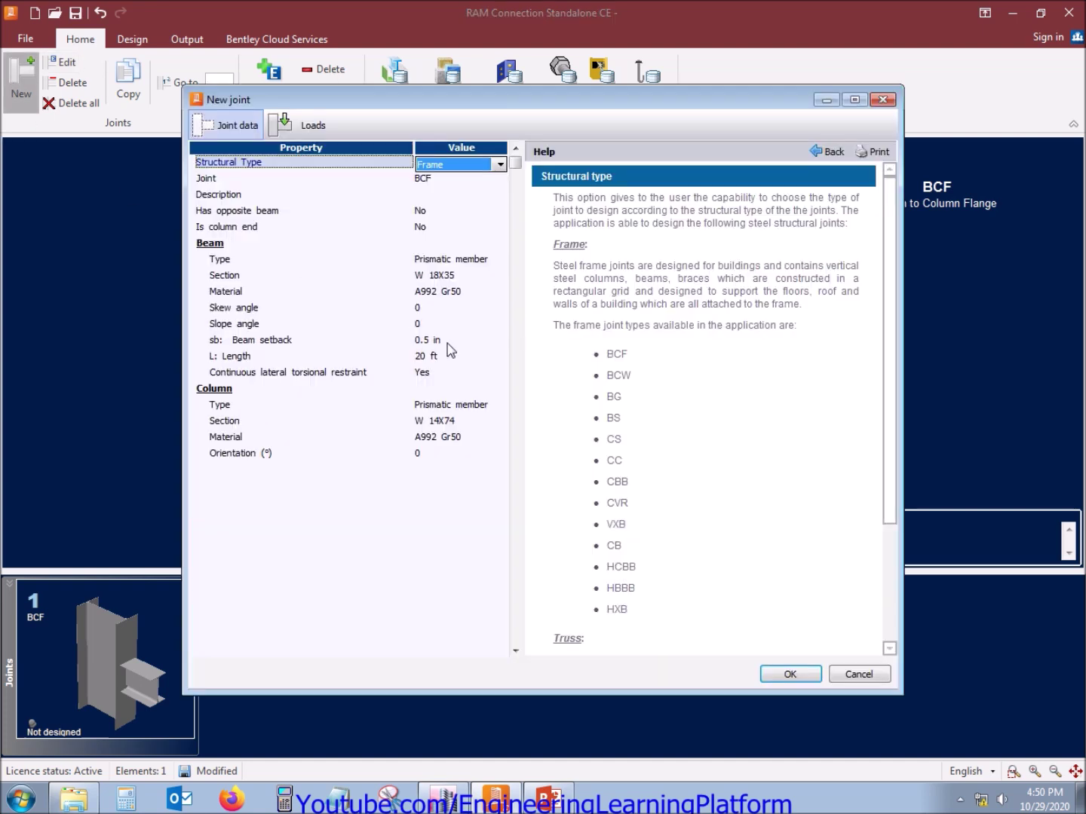
pyautogui.click(497, 180)
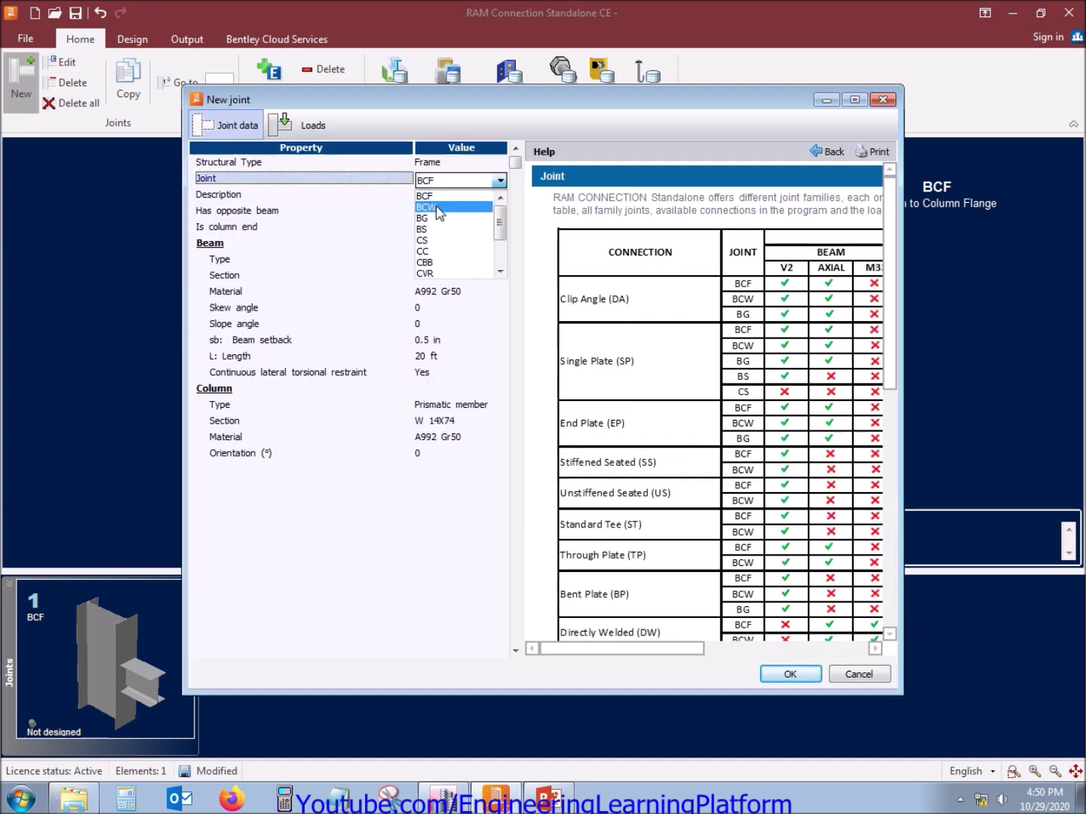
pyautogui.click(499, 202)
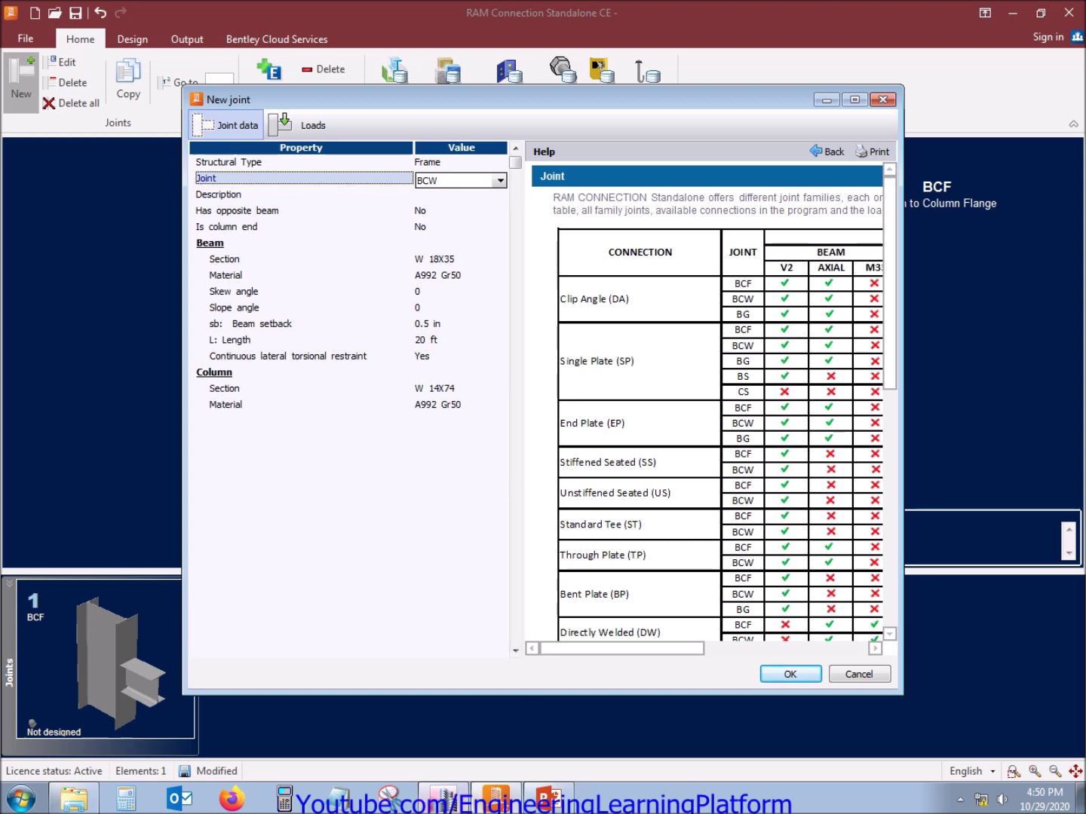
# Switch to ETABS and invert the visibility of the objects in the Story1 plan view
pyautogui.click(443, 798)
pyautogui.rightClick(146, 353)
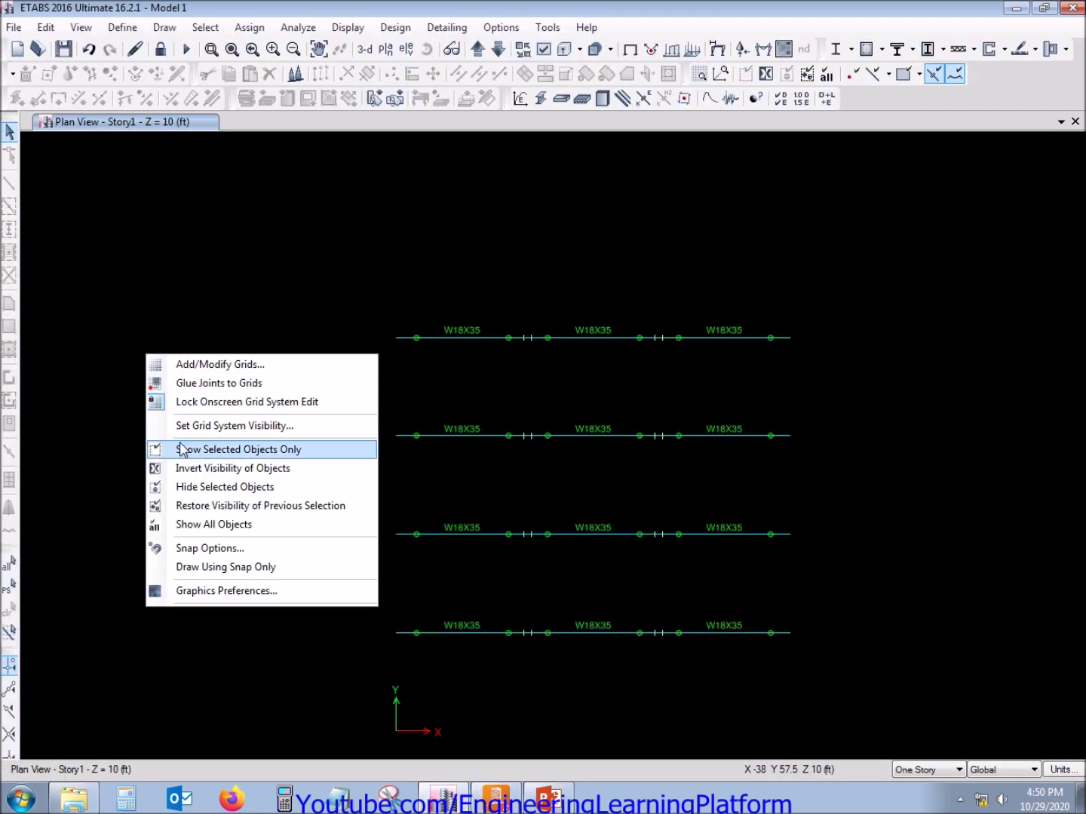
pyautogui.click(212, 472)
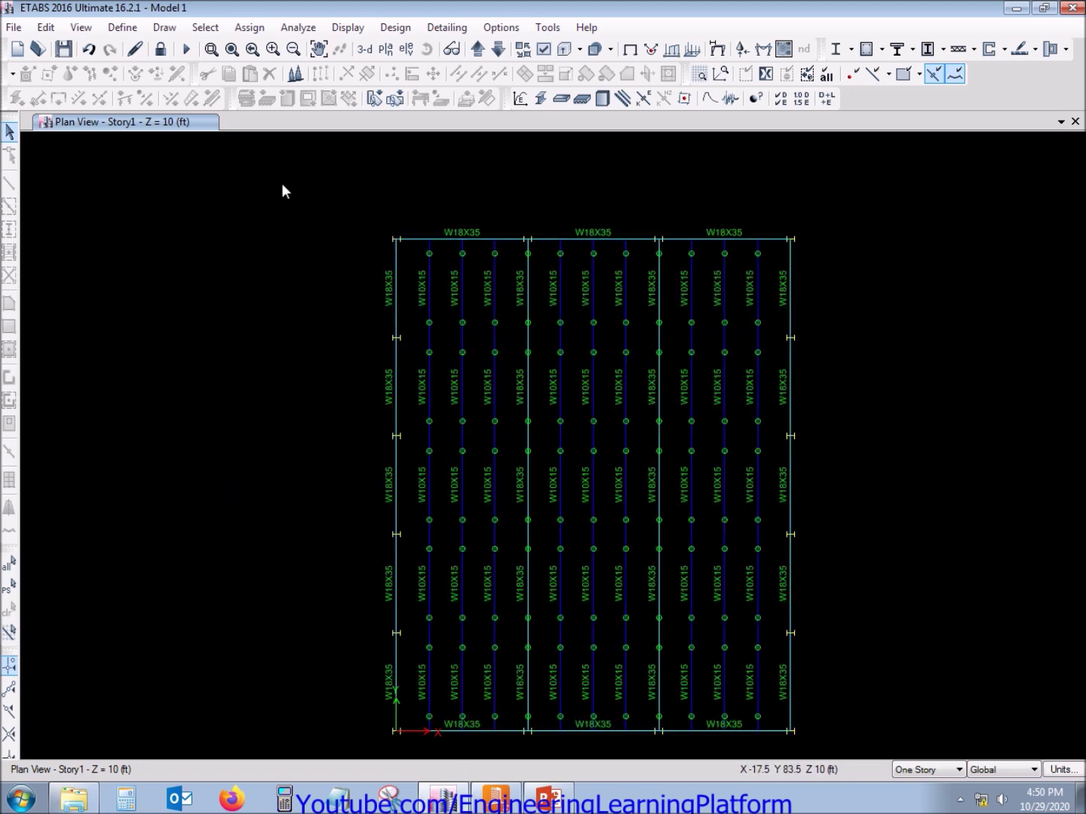
# Select all frames with the W10X15 section by frame property and hide them in the Story1 plan
pyautogui.click(205, 29)
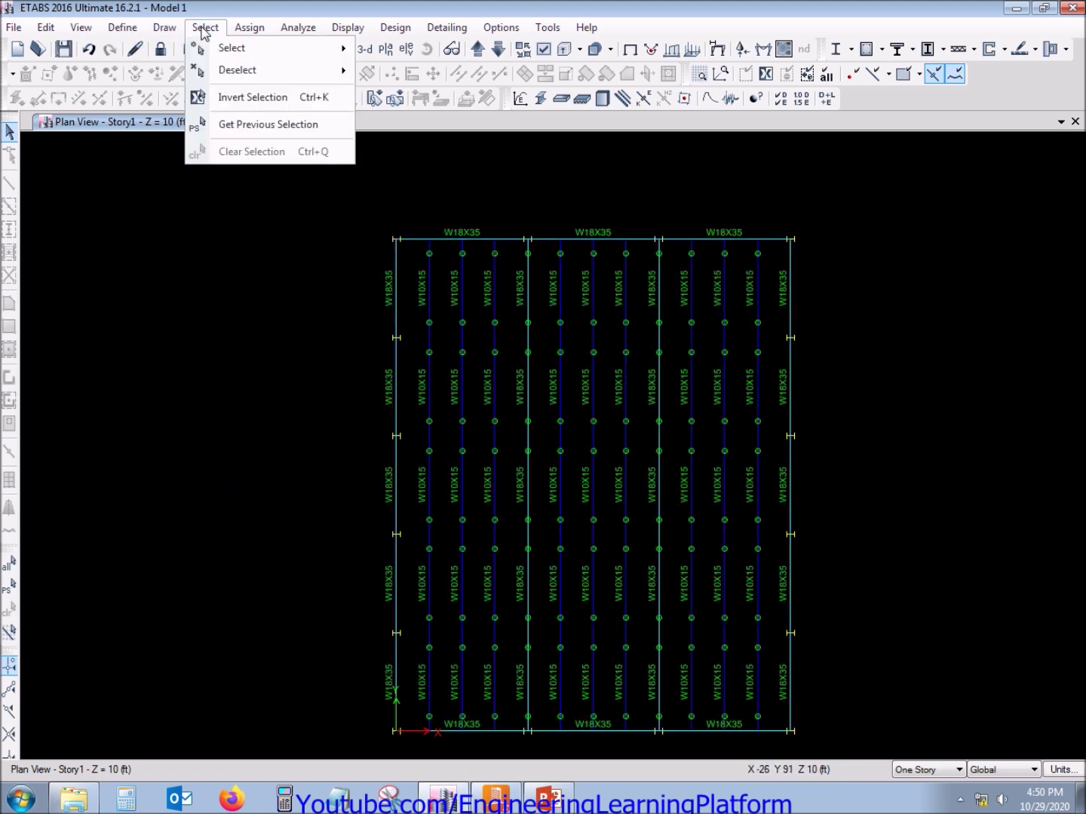
pyautogui.moveTo(221, 54)
pyautogui.click(415, 39)
pyautogui.click(205, 28)
pyautogui.click(482, 29)
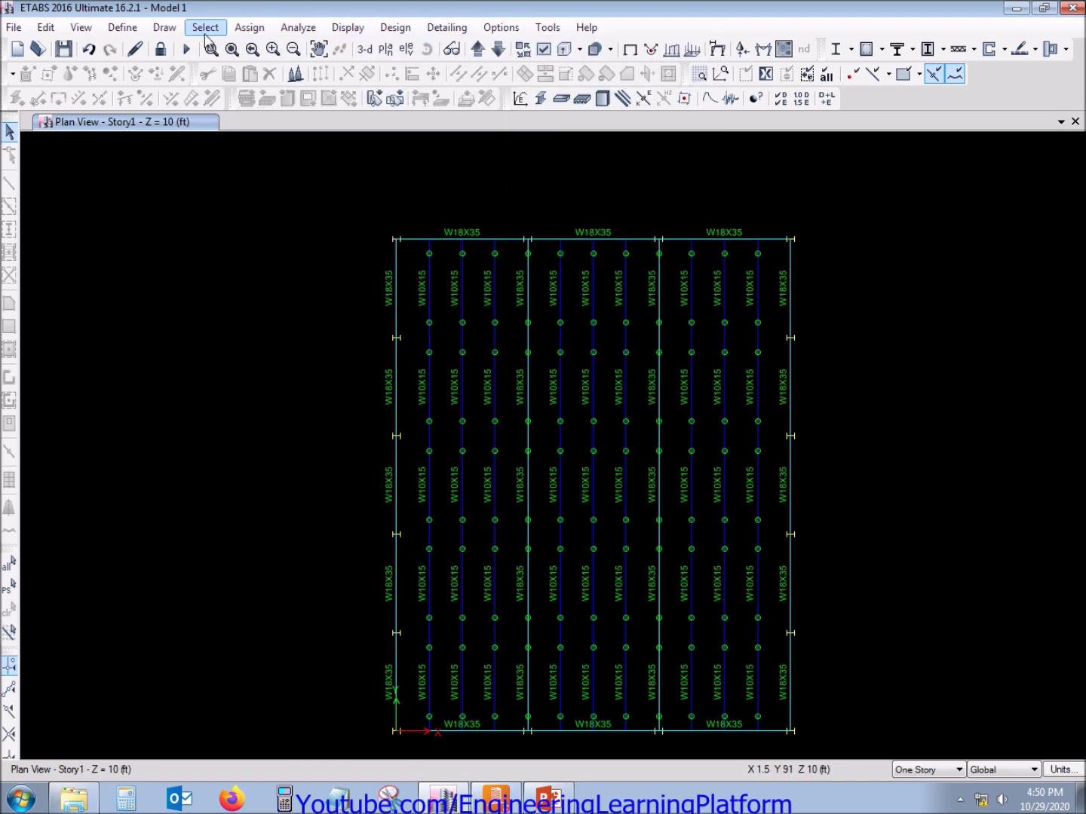
pyautogui.click(206, 27)
pyautogui.moveTo(221, 51)
pyautogui.moveTo(451, 197)
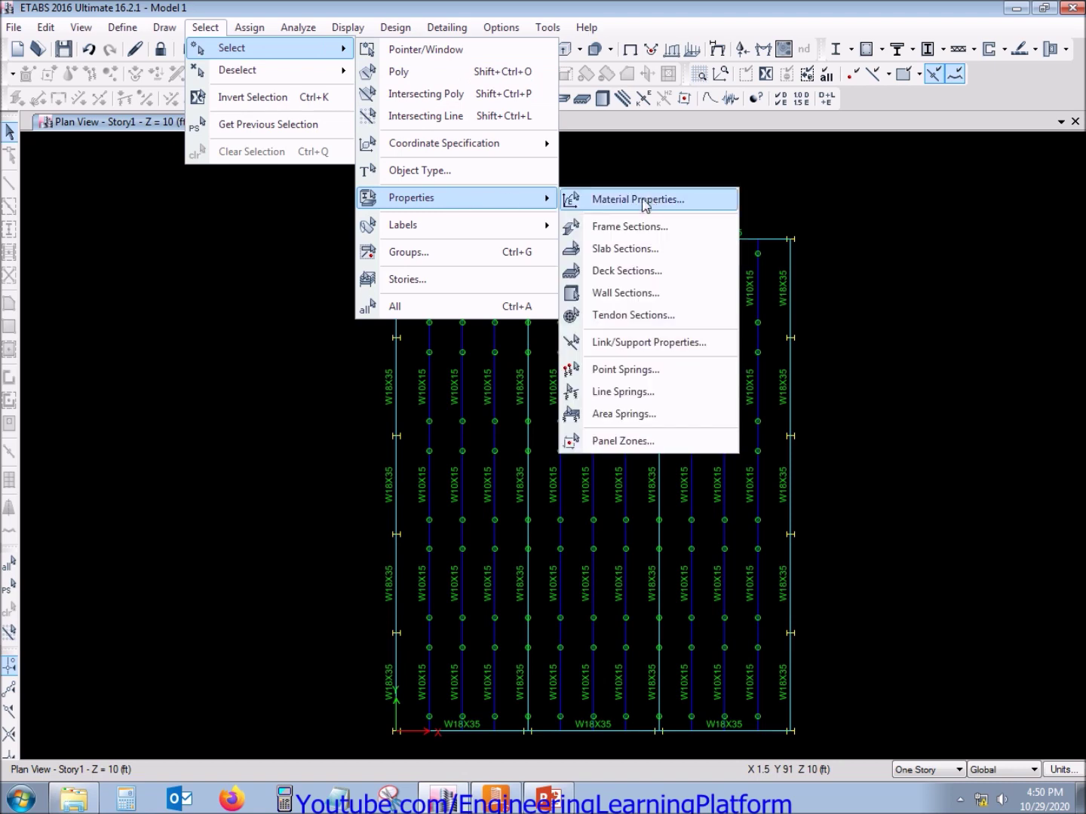
pyautogui.click(636, 222)
pyautogui.write('w1')
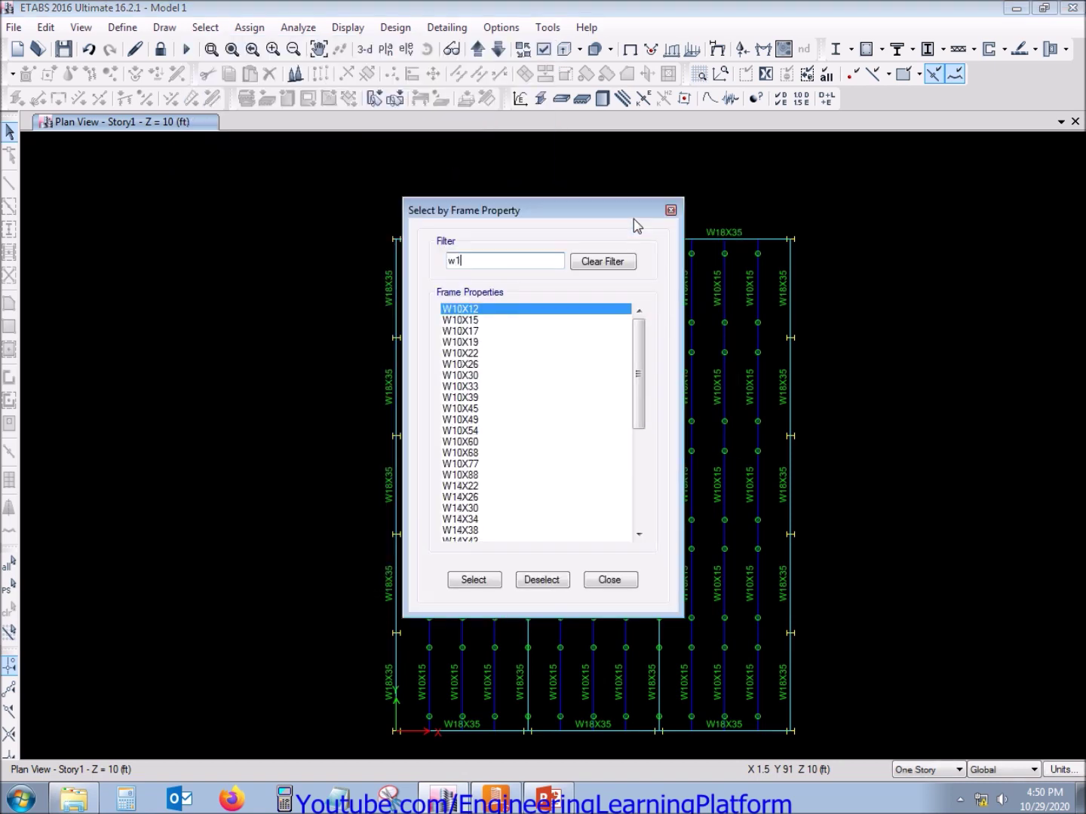
pyautogui.write('0x15')
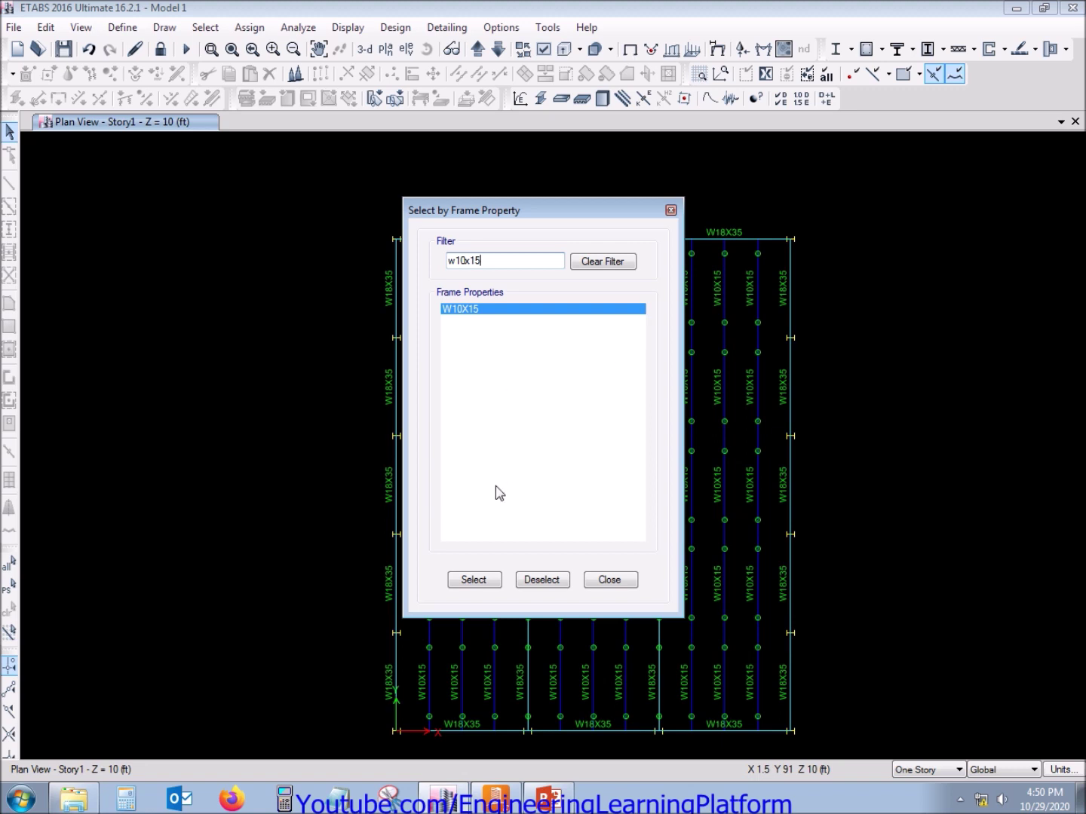
pyautogui.click(483, 579)
pyautogui.click(608, 580)
pyautogui.rightClick(923, 316)
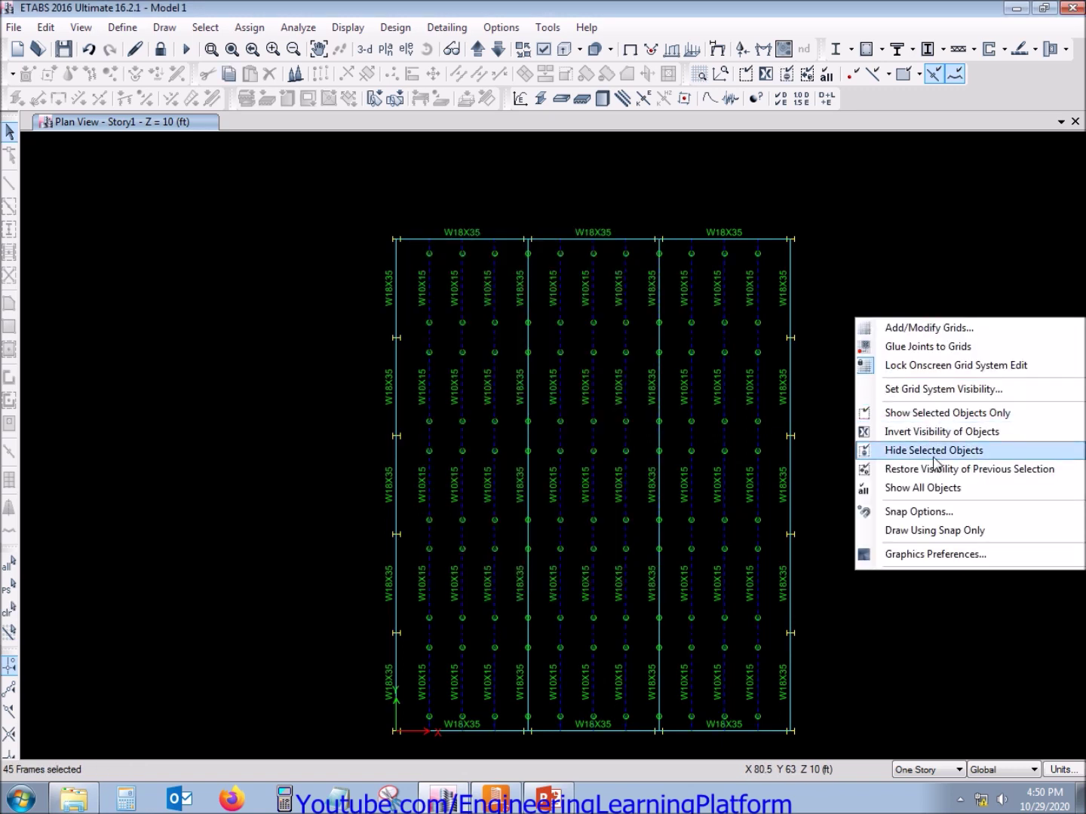
pyautogui.click(897, 450)
# Select the W18X35 beams along all four edges of the plan, including their columns, and hide them
pyautogui.moveTo(329, 205); pyautogui.dragTo(800, 266)
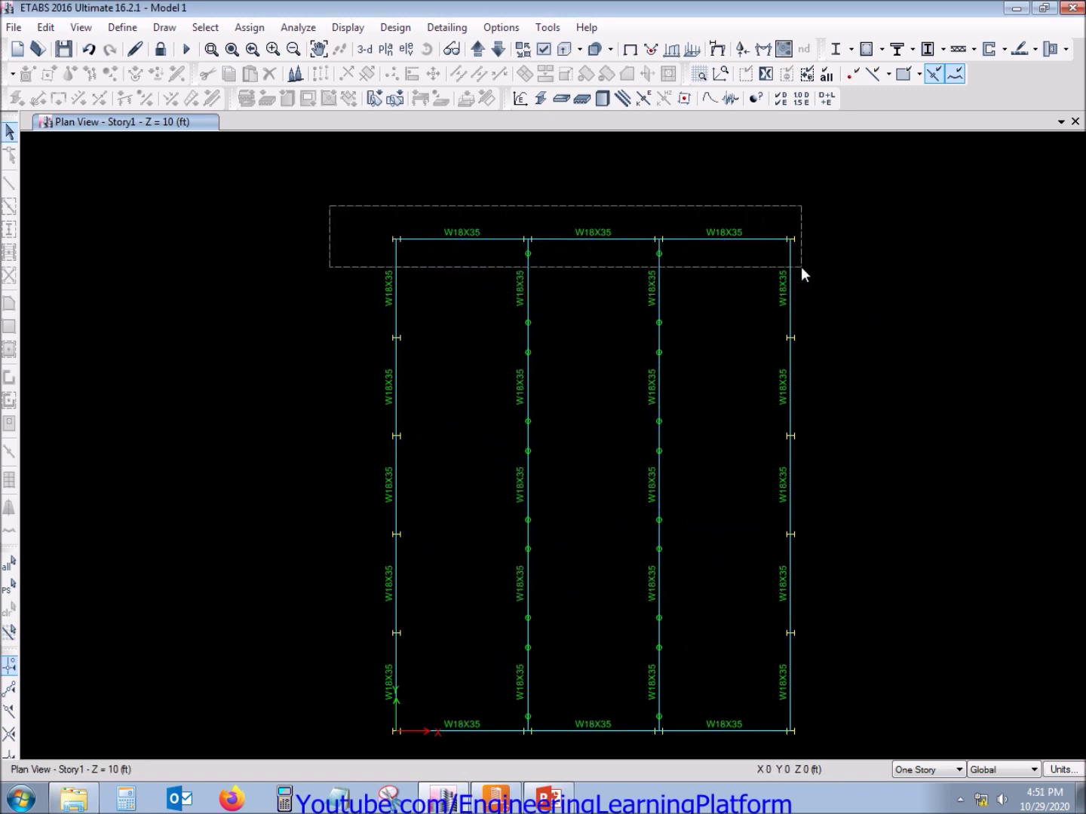
pyautogui.moveTo(815, 199); pyautogui.dragTo(743, 760)
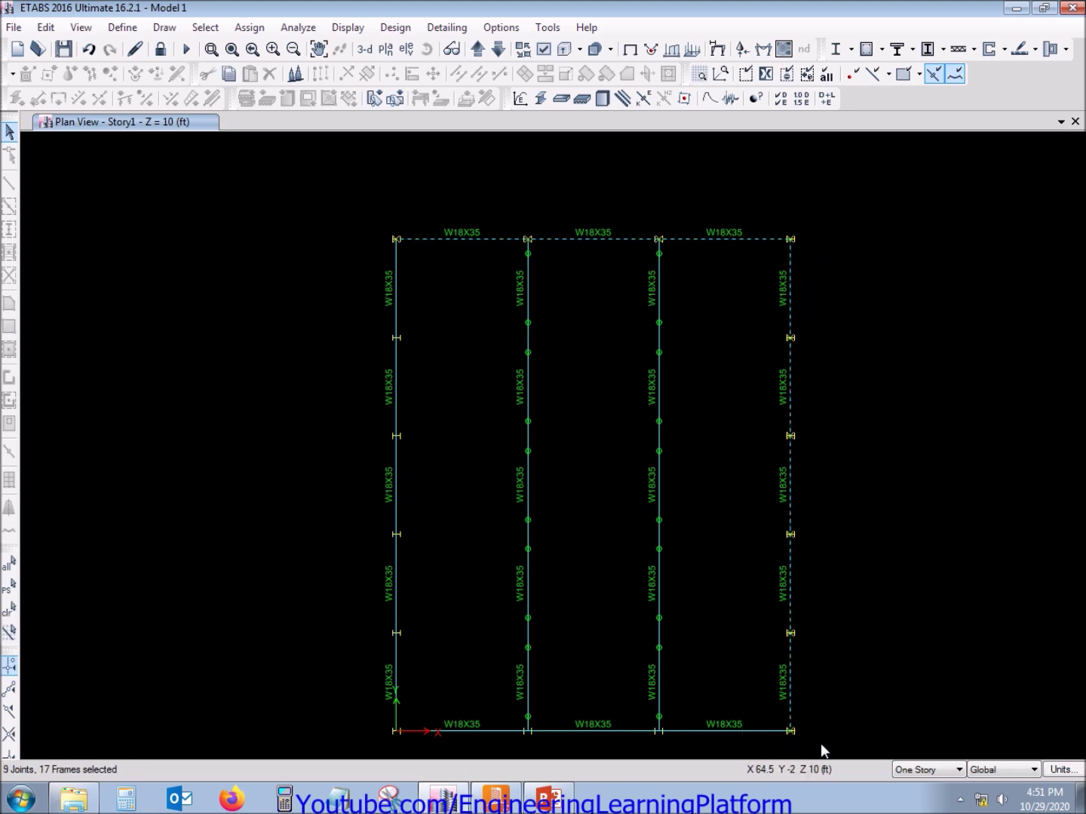
pyautogui.moveTo(322, 687); pyautogui.dragTo(836, 742)
pyautogui.moveTo(367, 254); pyautogui.dragTo(443, 739)
pyautogui.rightClick(182, 437)
pyautogui.click(268, 575)
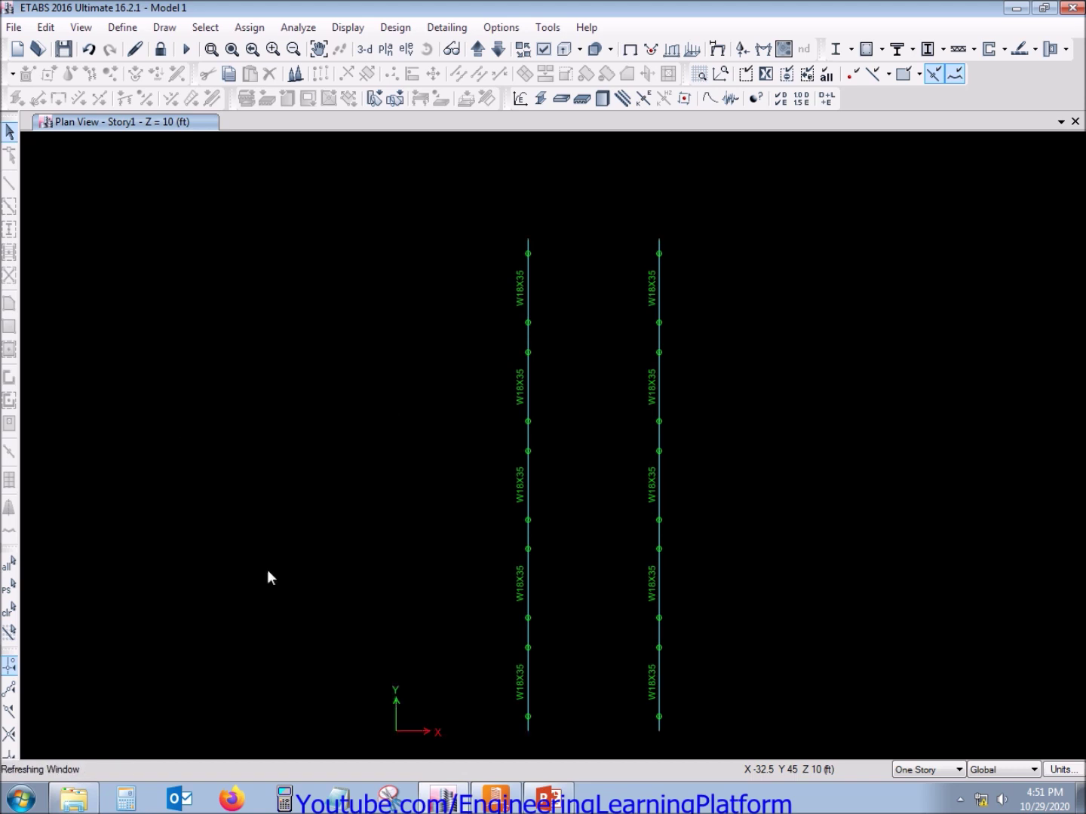
# Look up the length of an interior Y-direction W18X35 beam in its beam information
pyautogui.scroll(2, 560, 686)
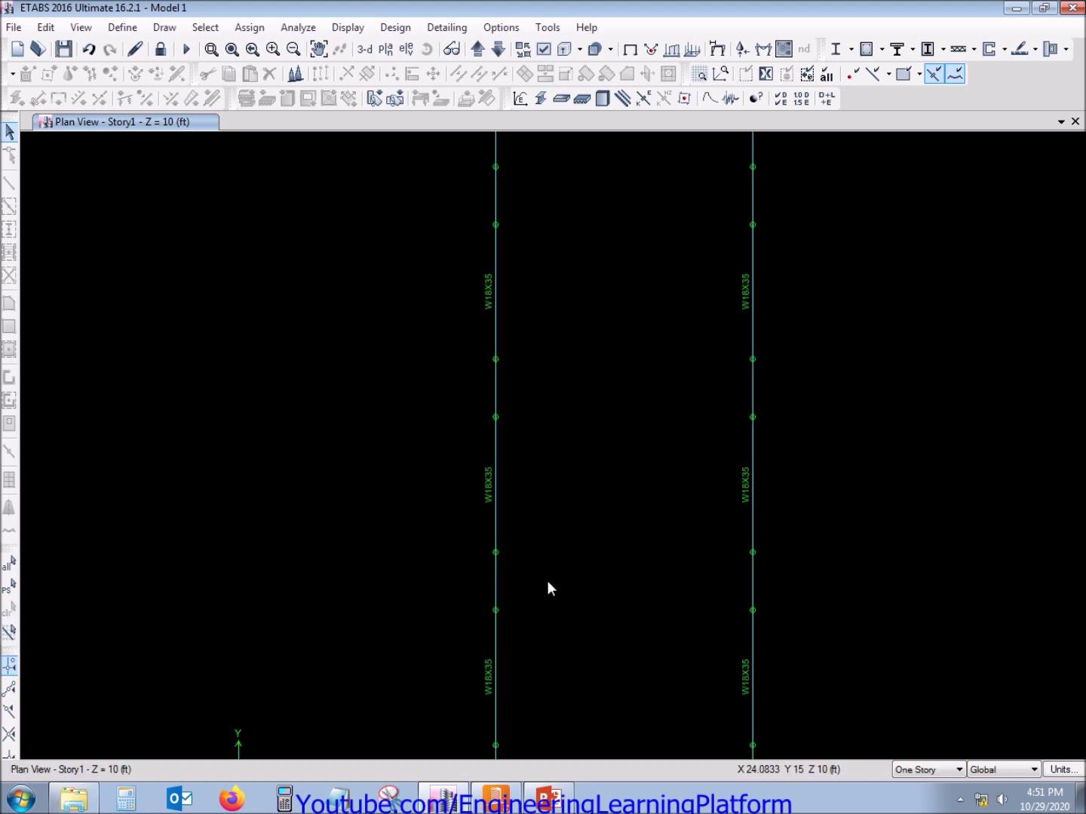
pyautogui.moveTo(537, 662); pyautogui.dragTo(554, 607, button='middle')
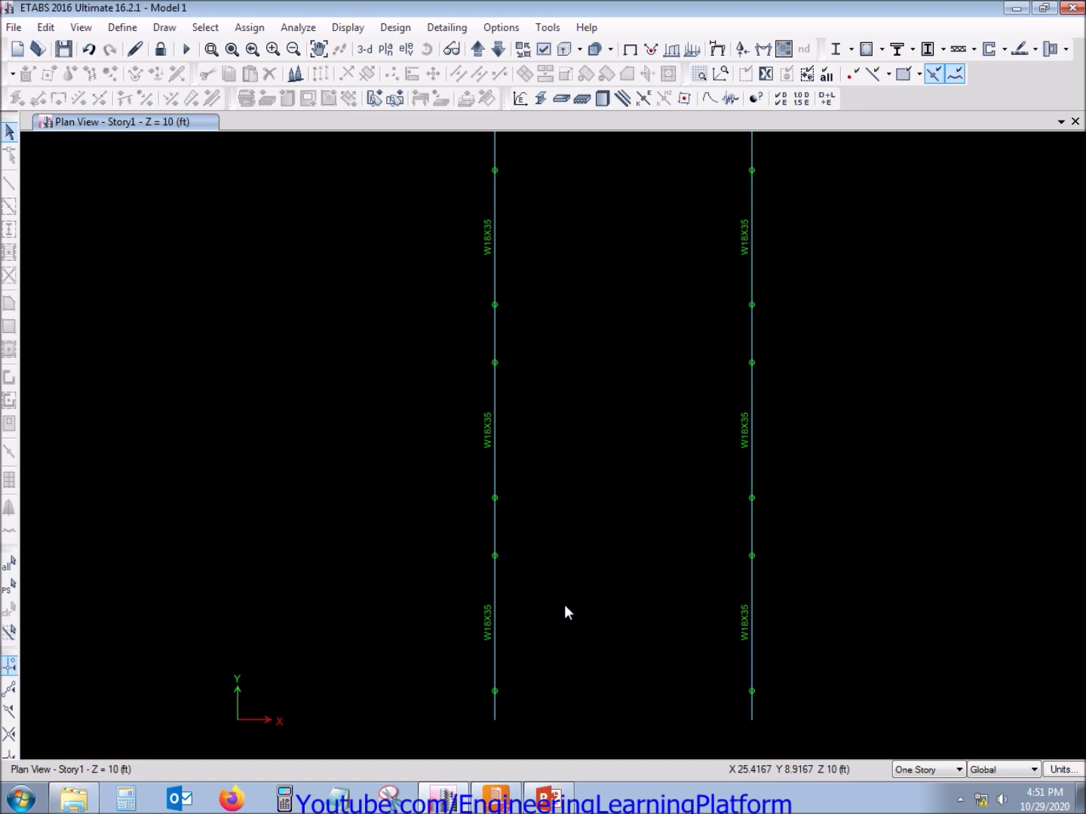
pyautogui.rightClick(499, 600)
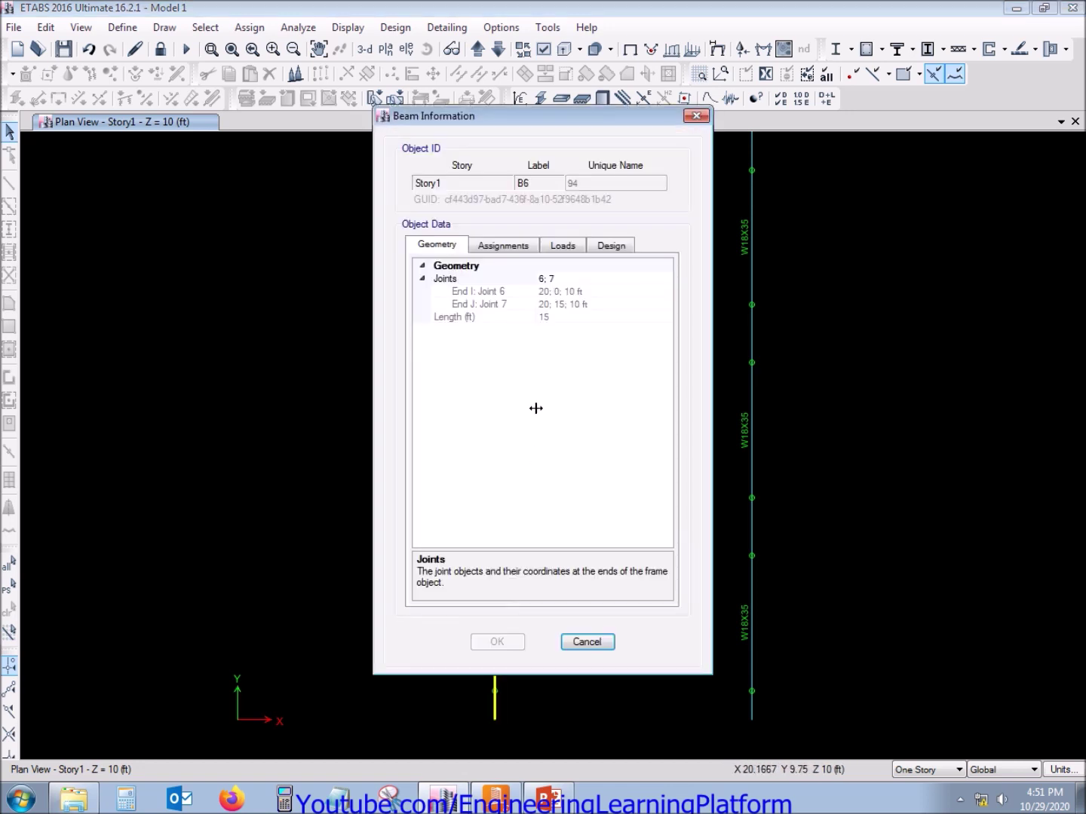
pyautogui.press('Escape')
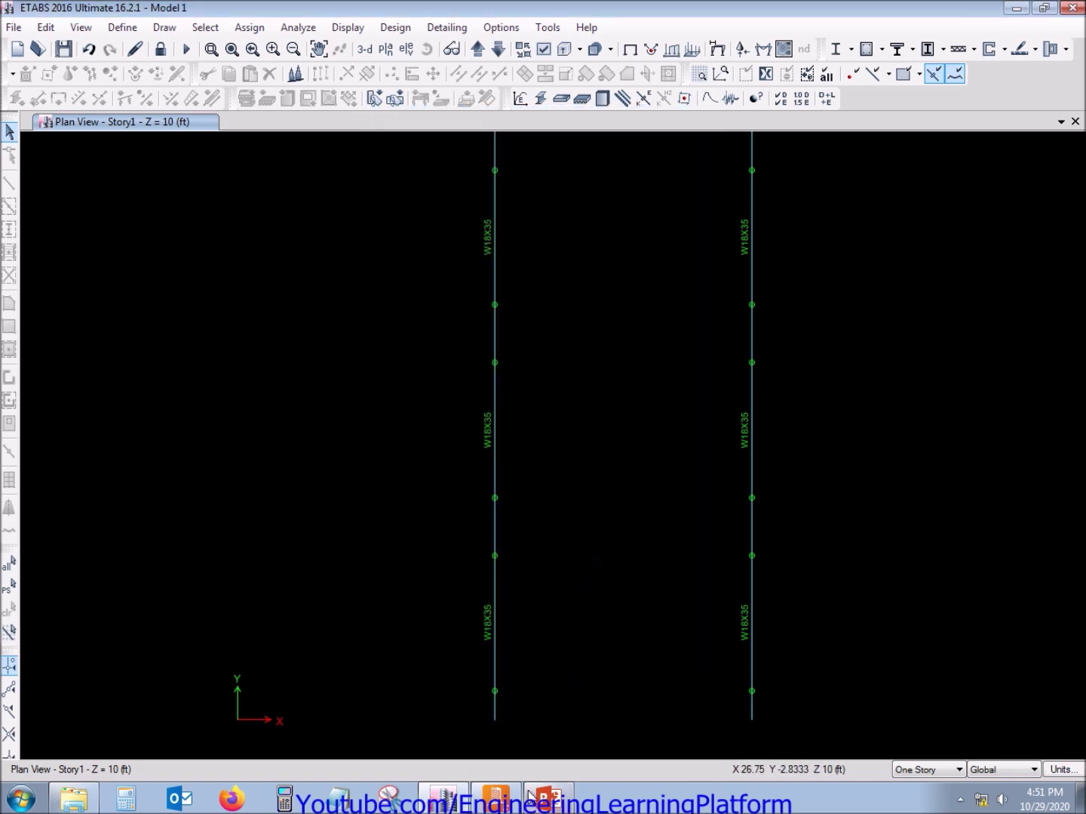
# Return to RAM Connection, set the BCW joint's beam length to 15 ft, and create the joint
pyautogui.click(498, 799)
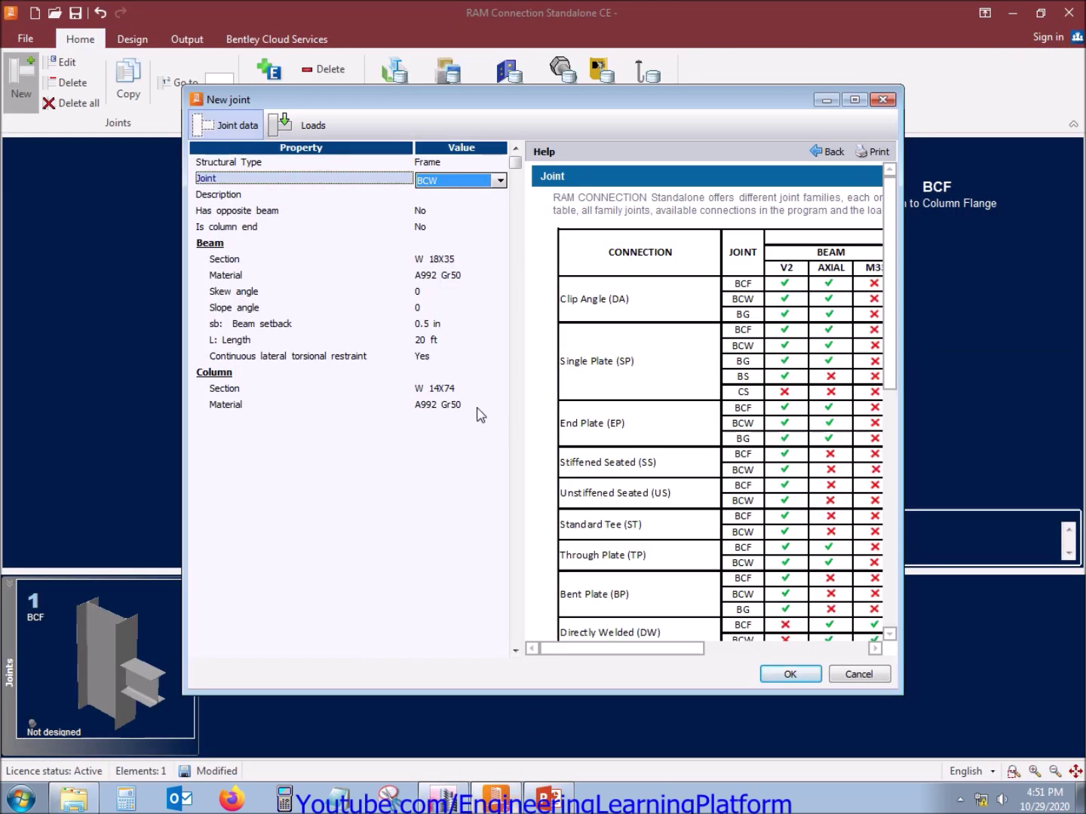
pyautogui.click(431, 341)
pyautogui.write('15')
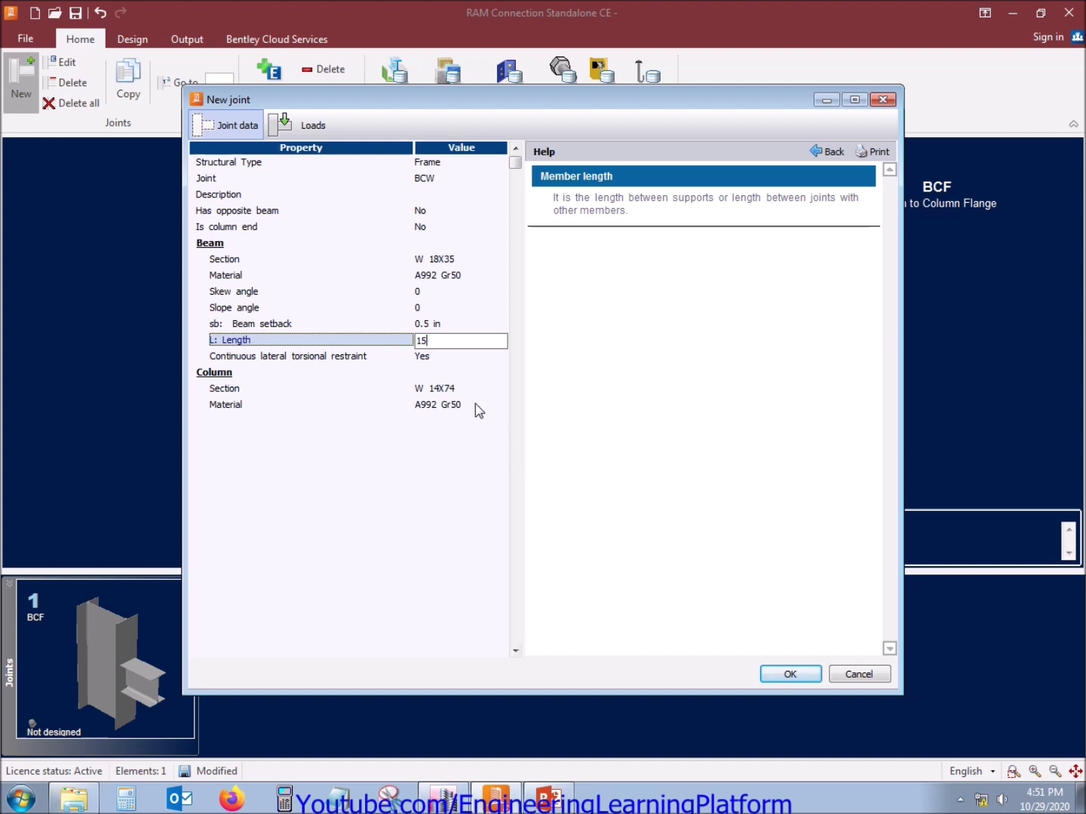
pyautogui.click(812, 676)
# Select the BCF joint and review its joint data without changing it
pyautogui.click(165, 686)
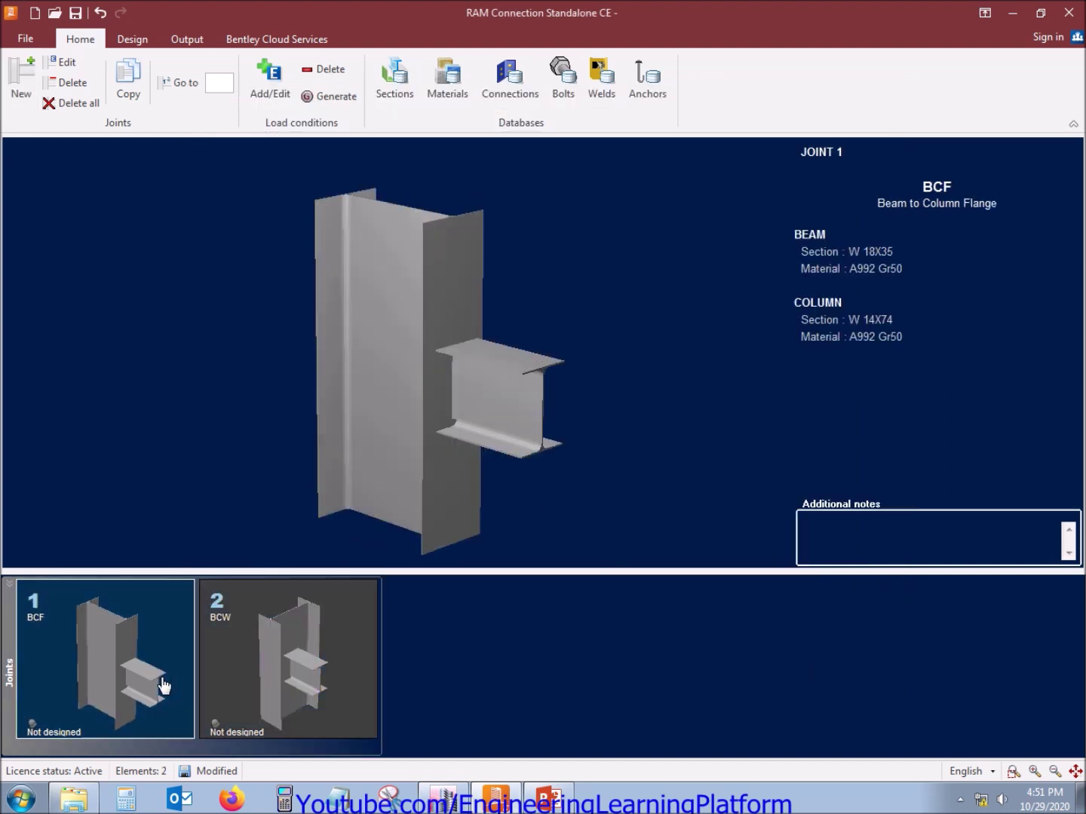
pyautogui.click(64, 66)
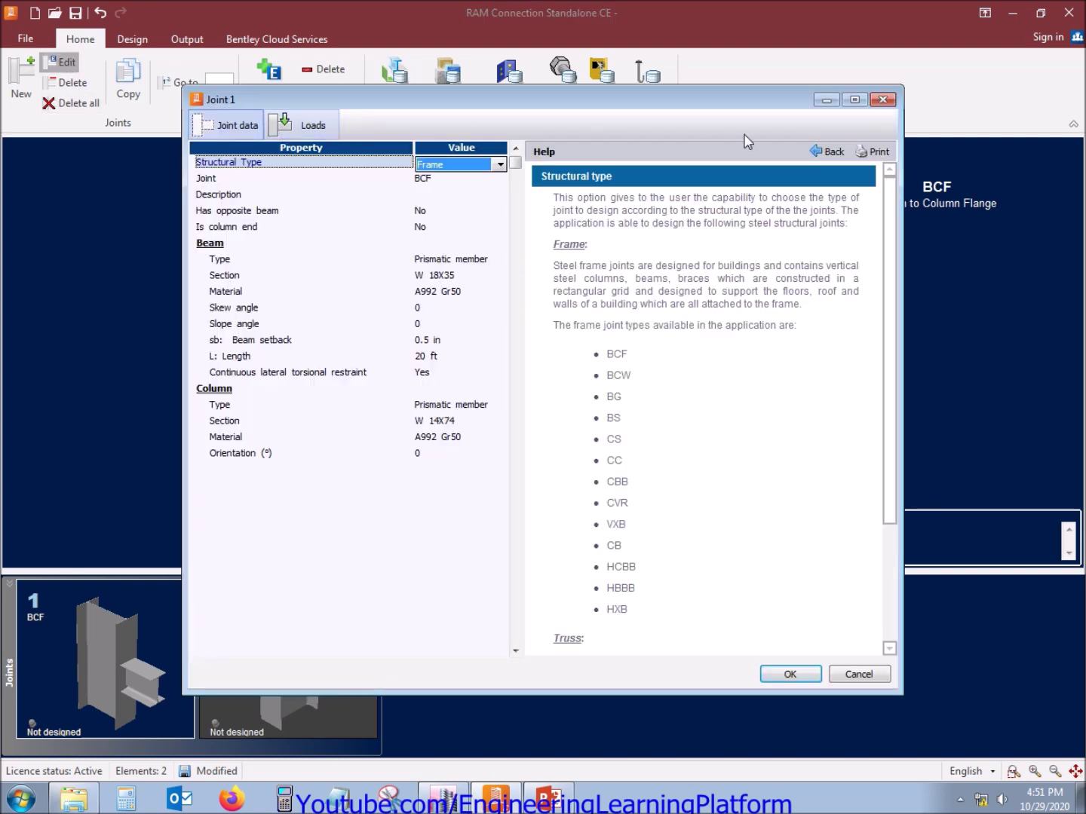
pyautogui.click(882, 99)
# Add the Live Load, Seismic in X and Seismic in Z cases to the load conditions
pyautogui.click(270, 90)
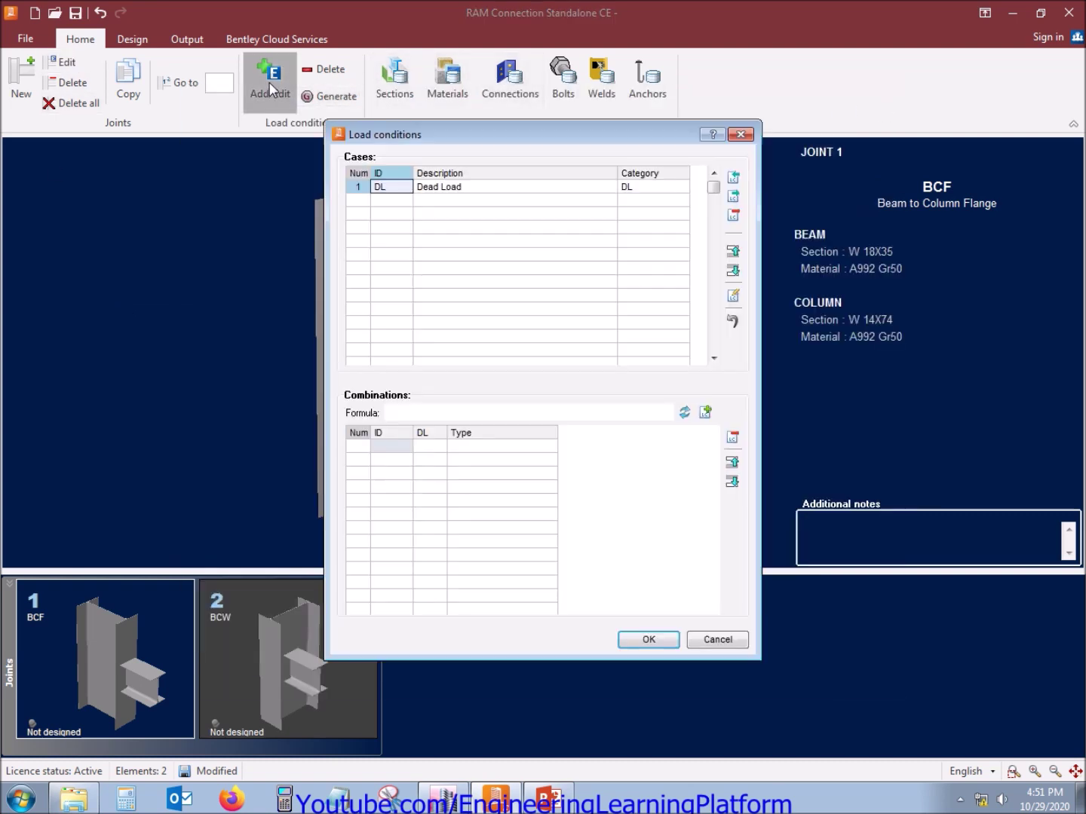
pyautogui.click(732, 178)
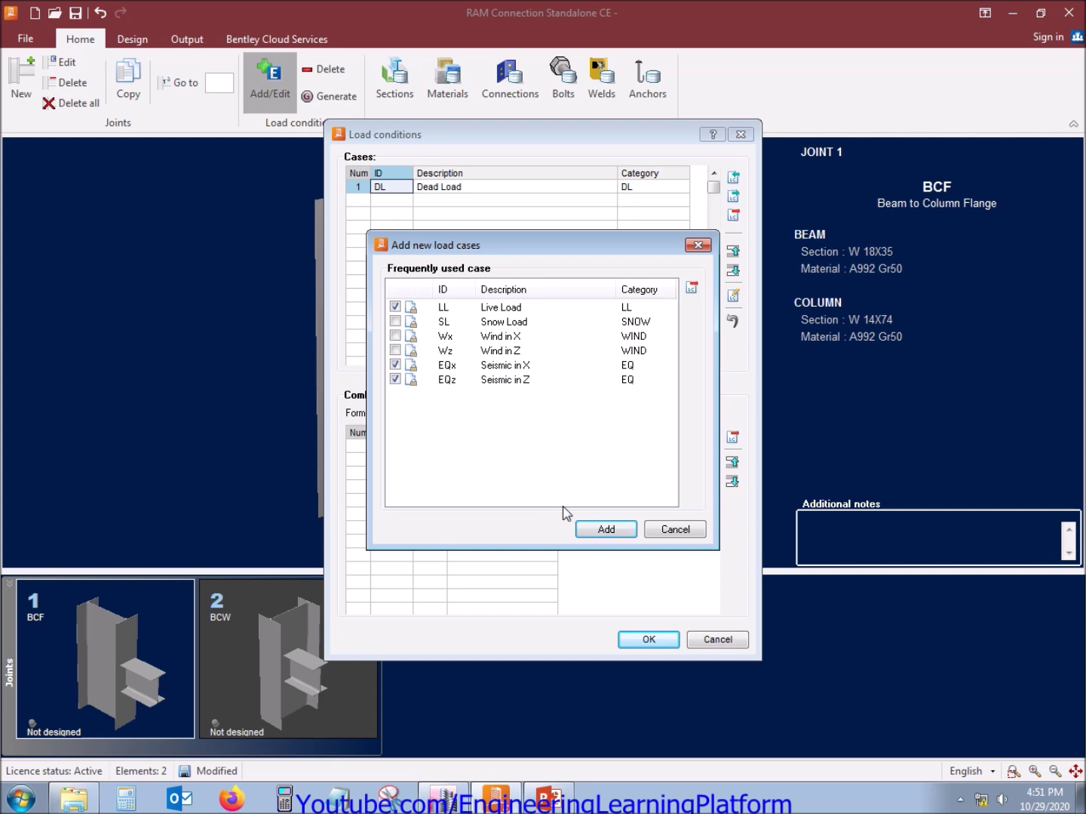
pyautogui.click(612, 532)
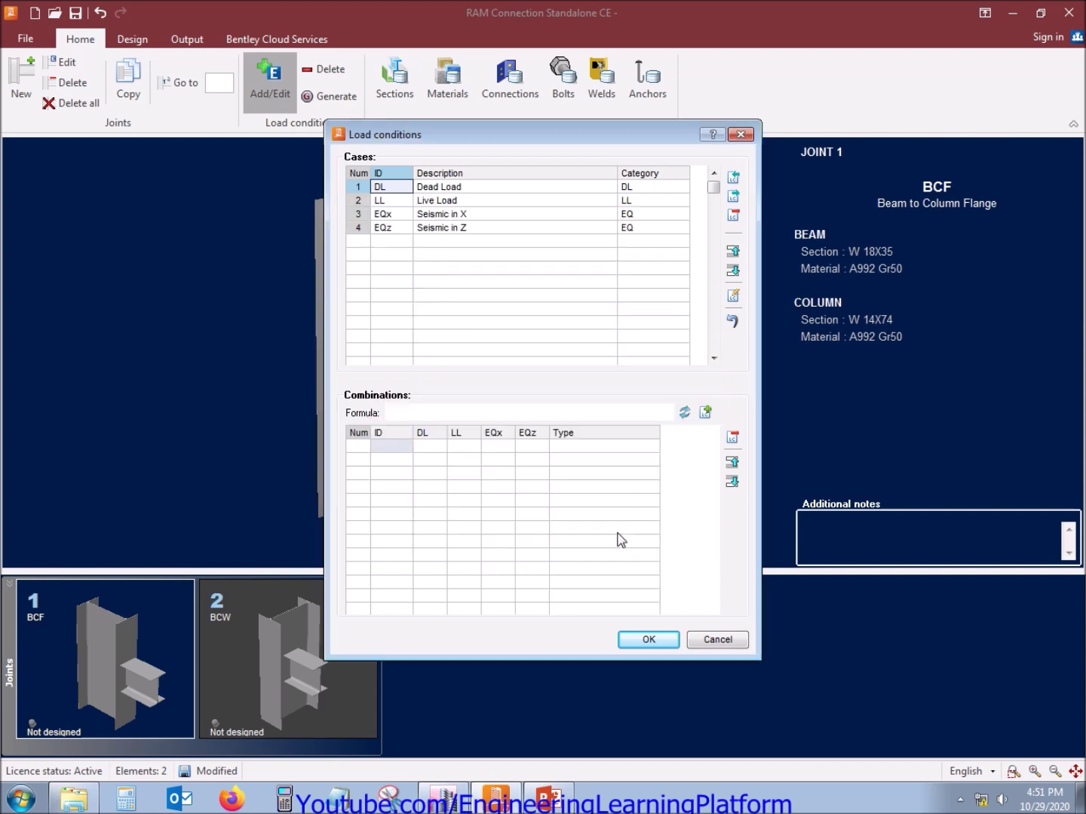
pyautogui.click(668, 646)
pyautogui.click(960, 799)
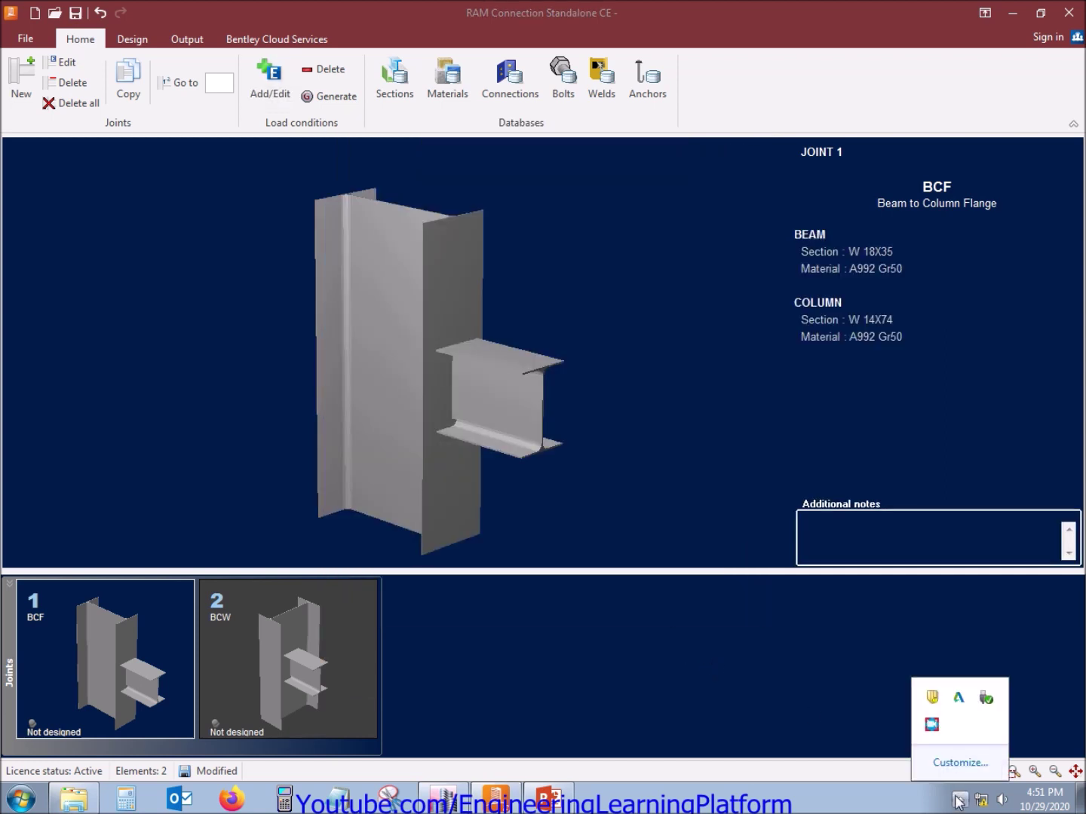
pyautogui.rightClick(932, 729)
pyautogui.click(961, 656)
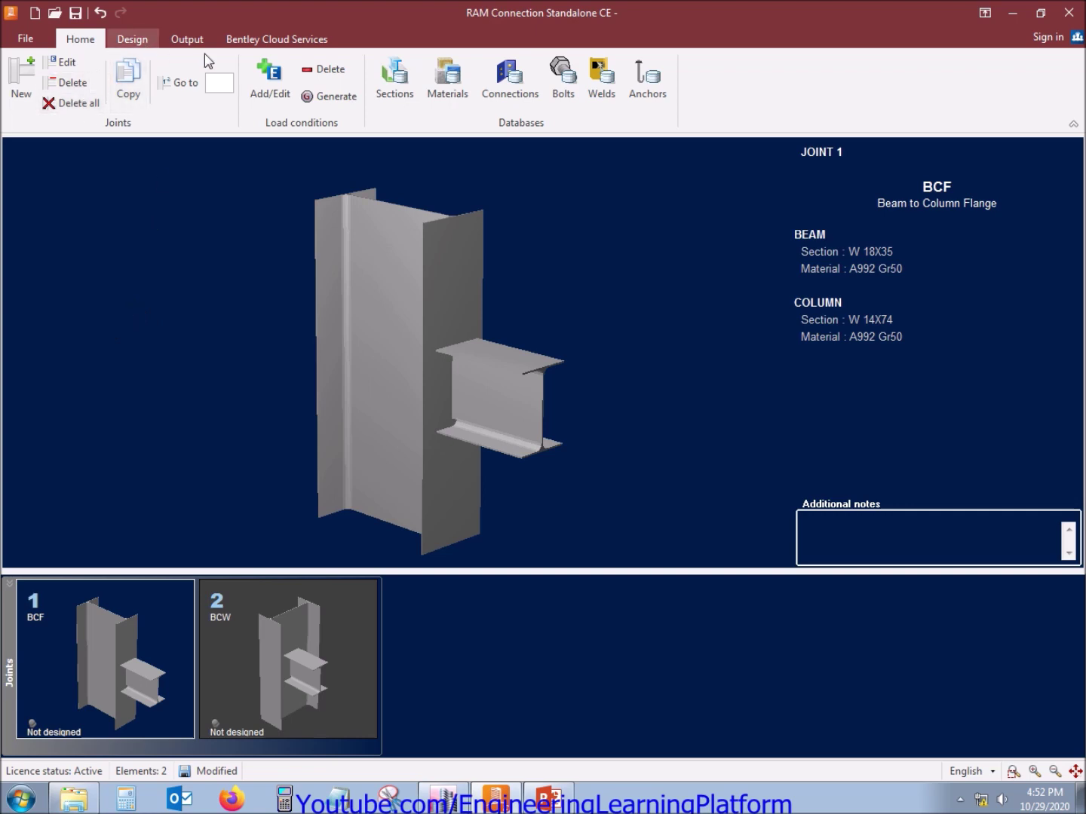
pyautogui.click(960, 802)
pyautogui.click(959, 801)
# Generate all load combinations from the ASCE 7-10 LRFD factored load combos generator file
pyautogui.click(359, 97)
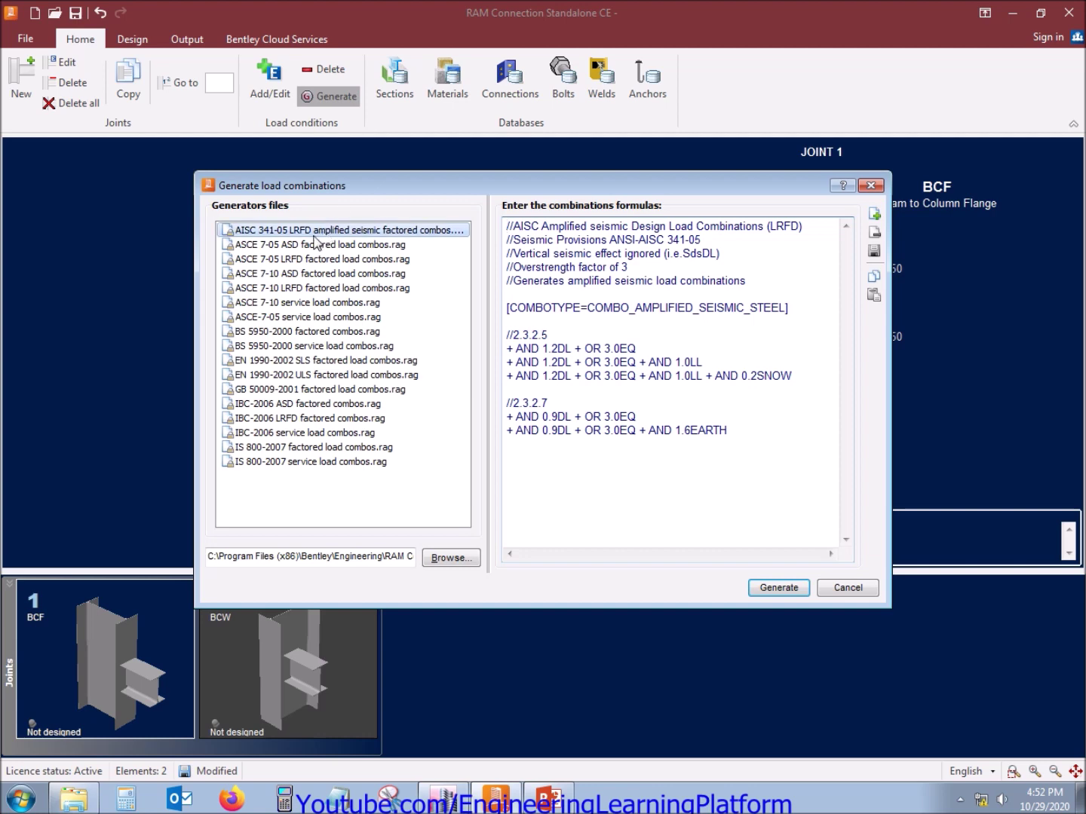
pyautogui.click(305, 275)
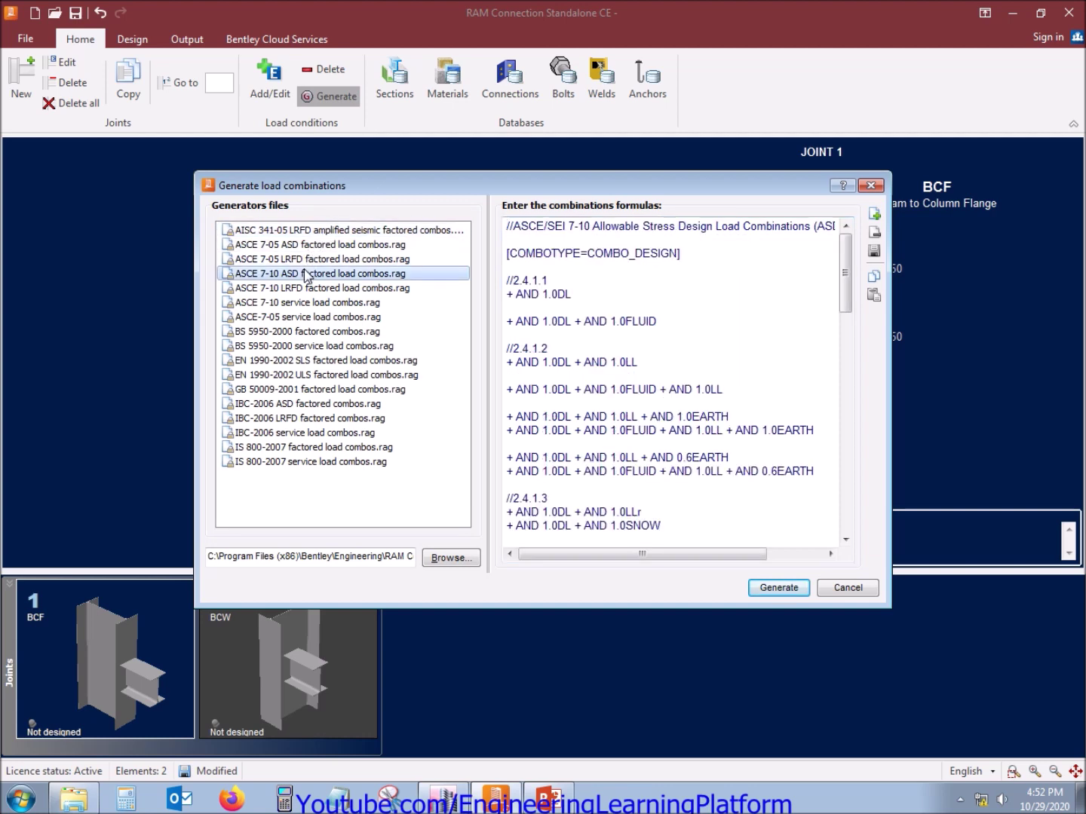
pyautogui.click(413, 288)
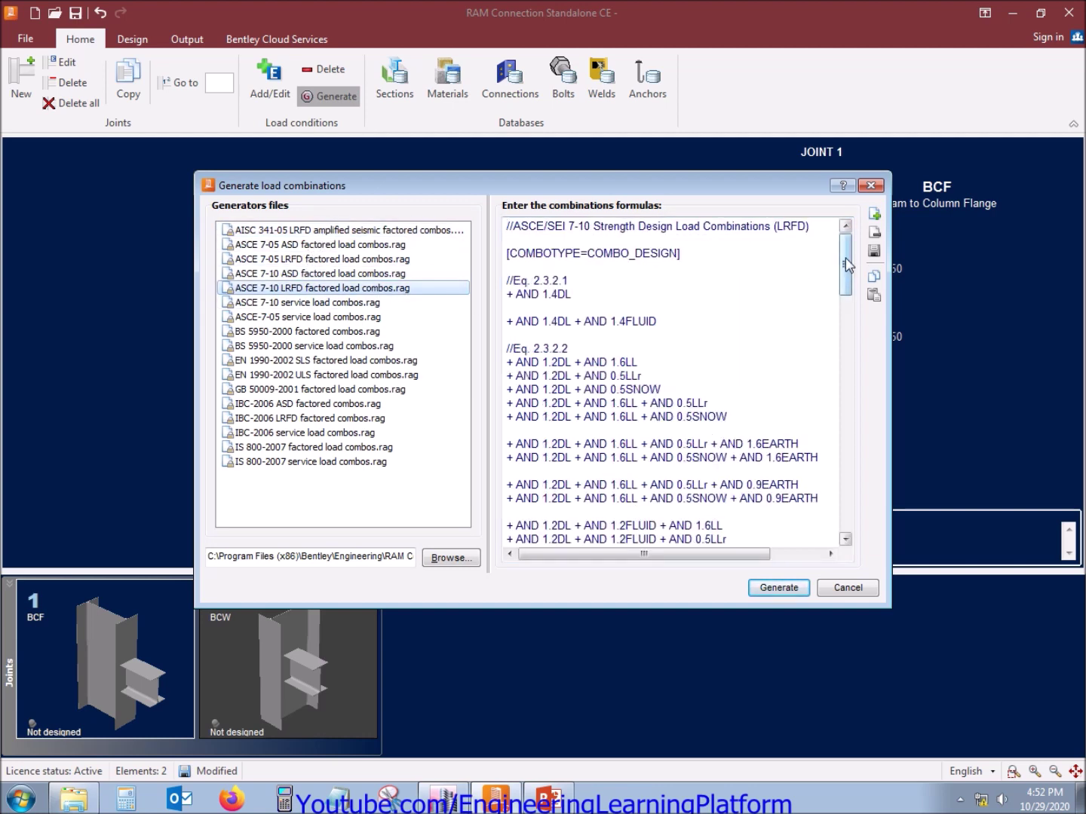
pyautogui.moveTo(846, 257); pyautogui.dragTo(886, 444)
pyautogui.click(810, 587)
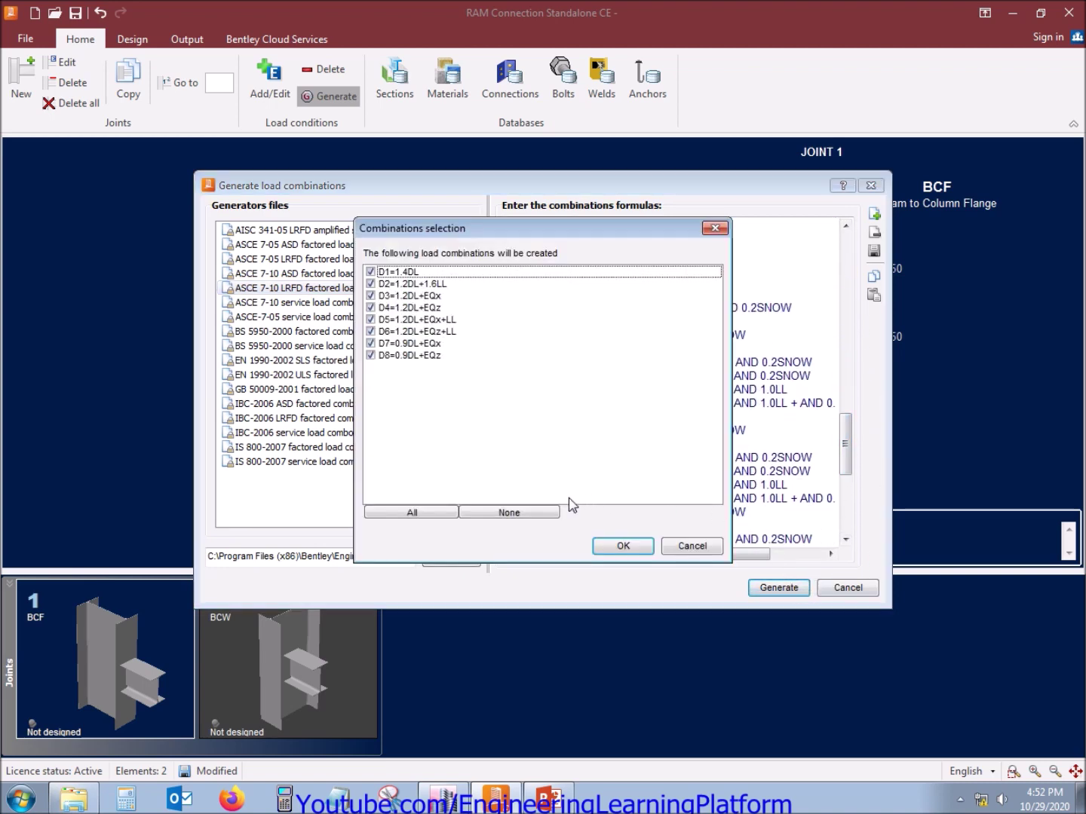
pyautogui.click(626, 547)
pyautogui.click(656, 417)
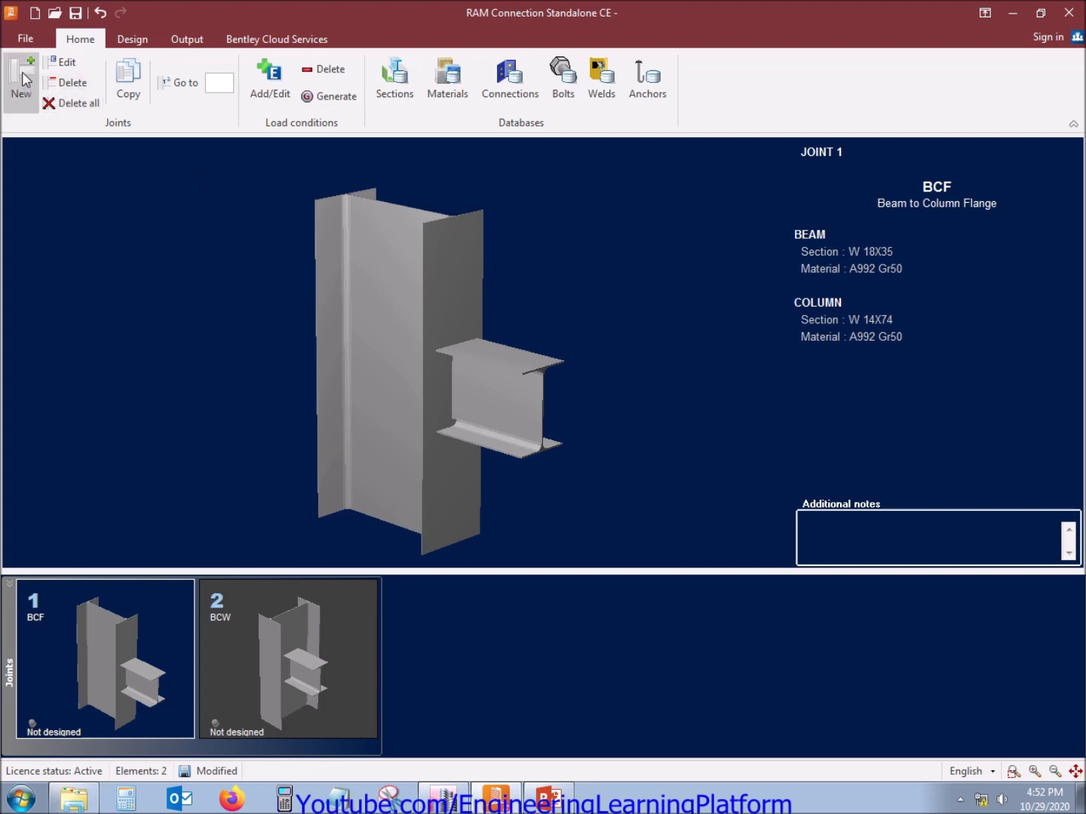
# Assign the Basic US Bolted connection to the BCF joint and dismiss the assignment report
pyautogui.click(133, 40)
pyautogui.click(161, 106)
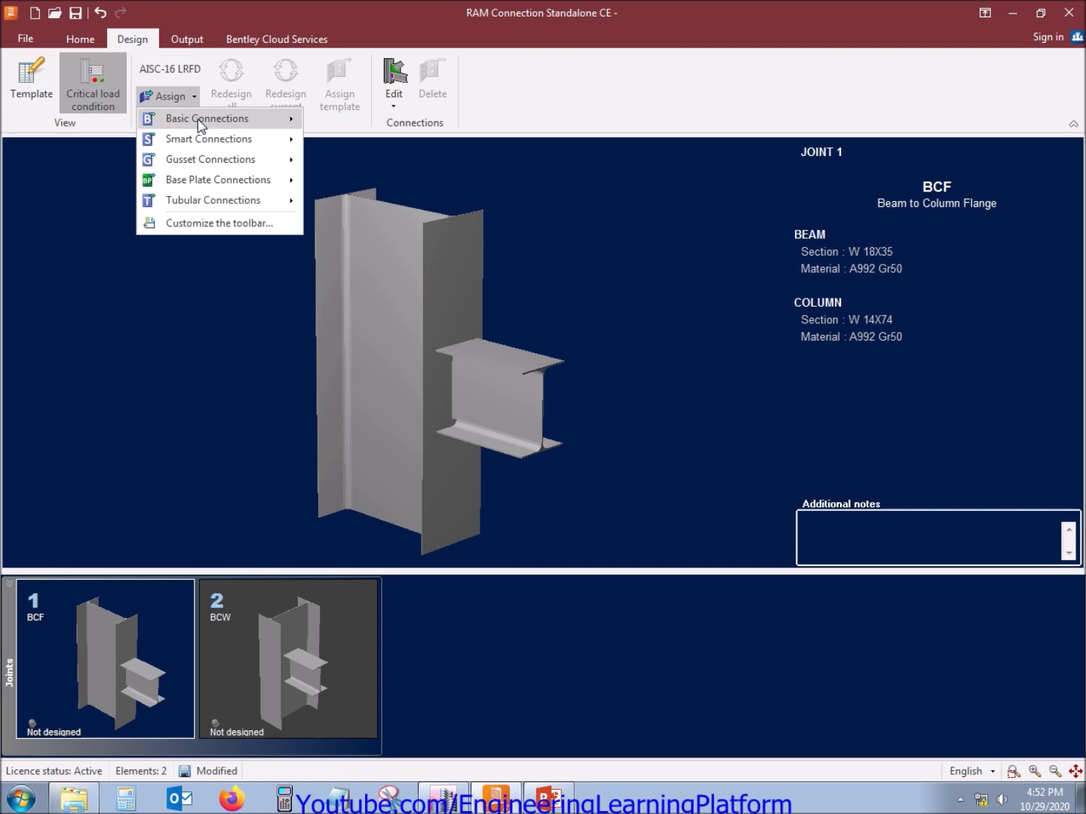
pyautogui.moveTo(197, 120)
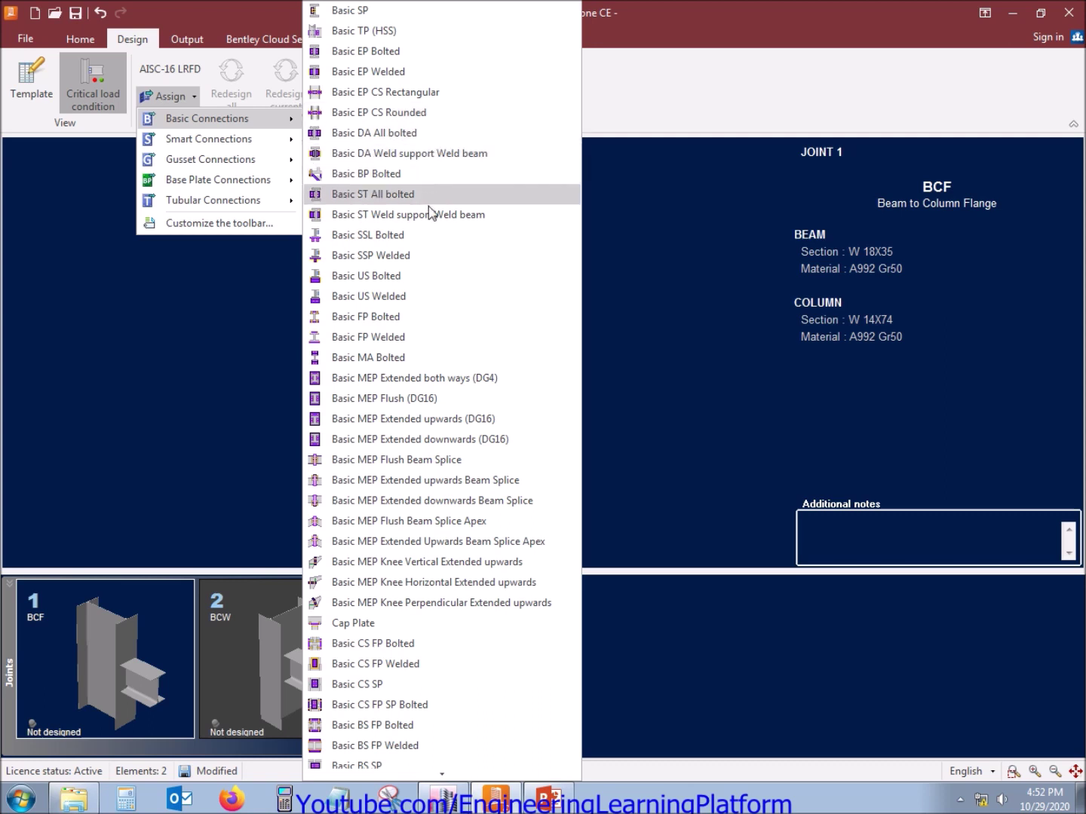
pyautogui.click(393, 284)
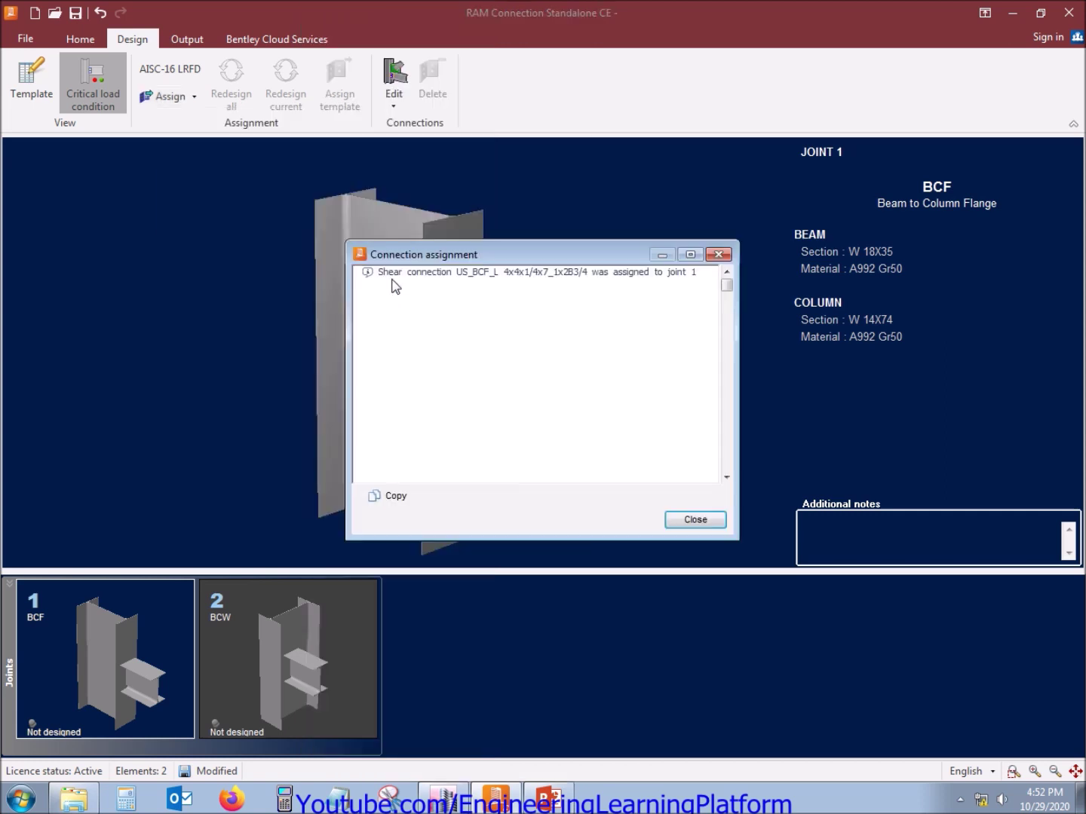
pyautogui.click(671, 519)
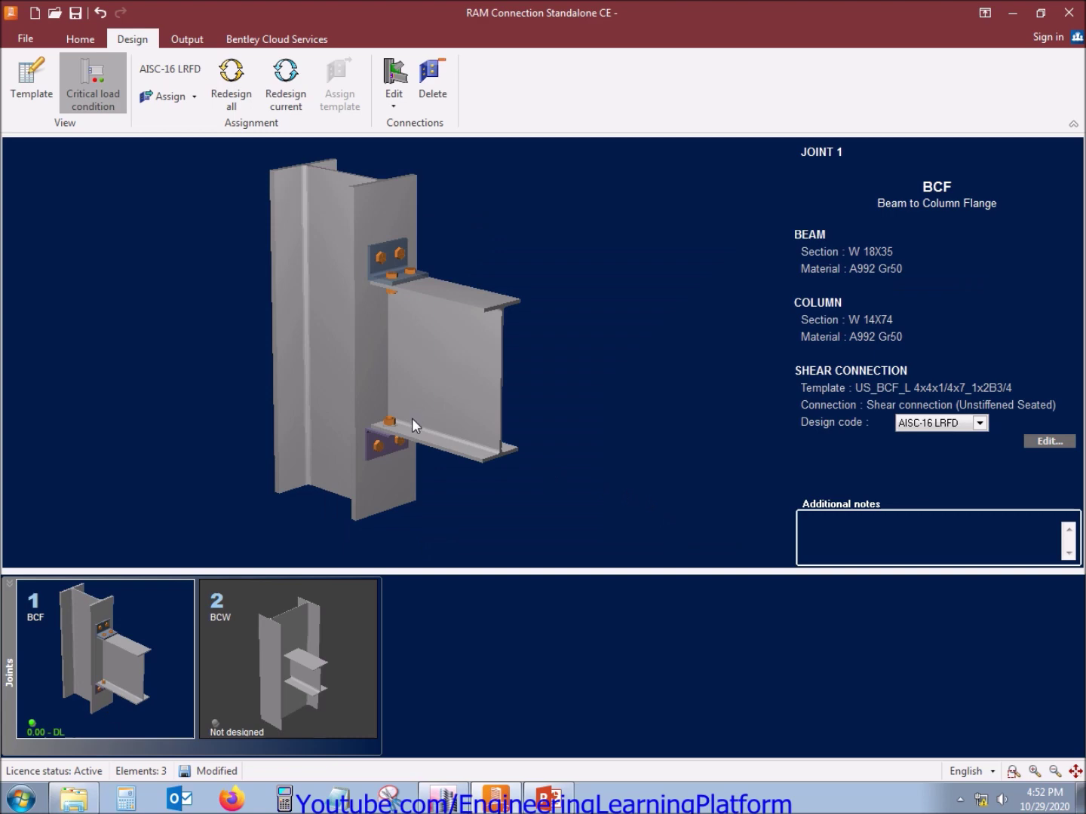
# Open the BCF joint's load table for editing and select the beam V2 and Axial entries
pyautogui.click(79, 39)
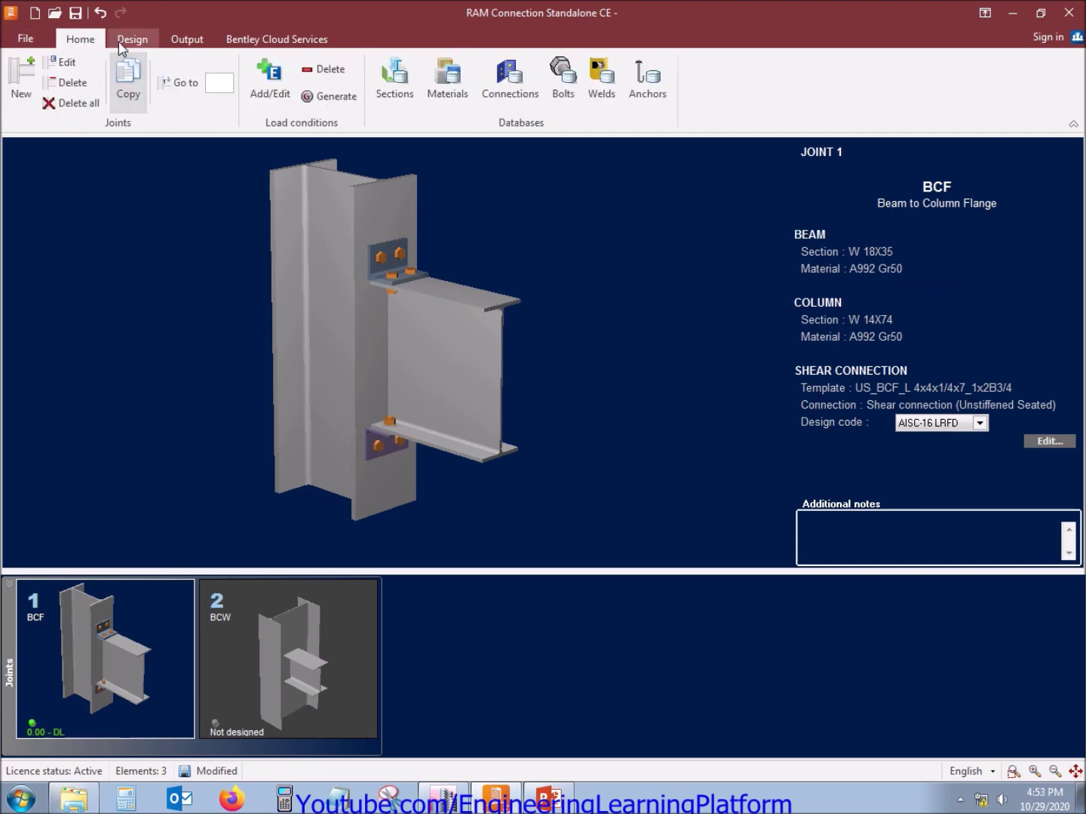
pyautogui.click(60, 62)
pyautogui.click(311, 125)
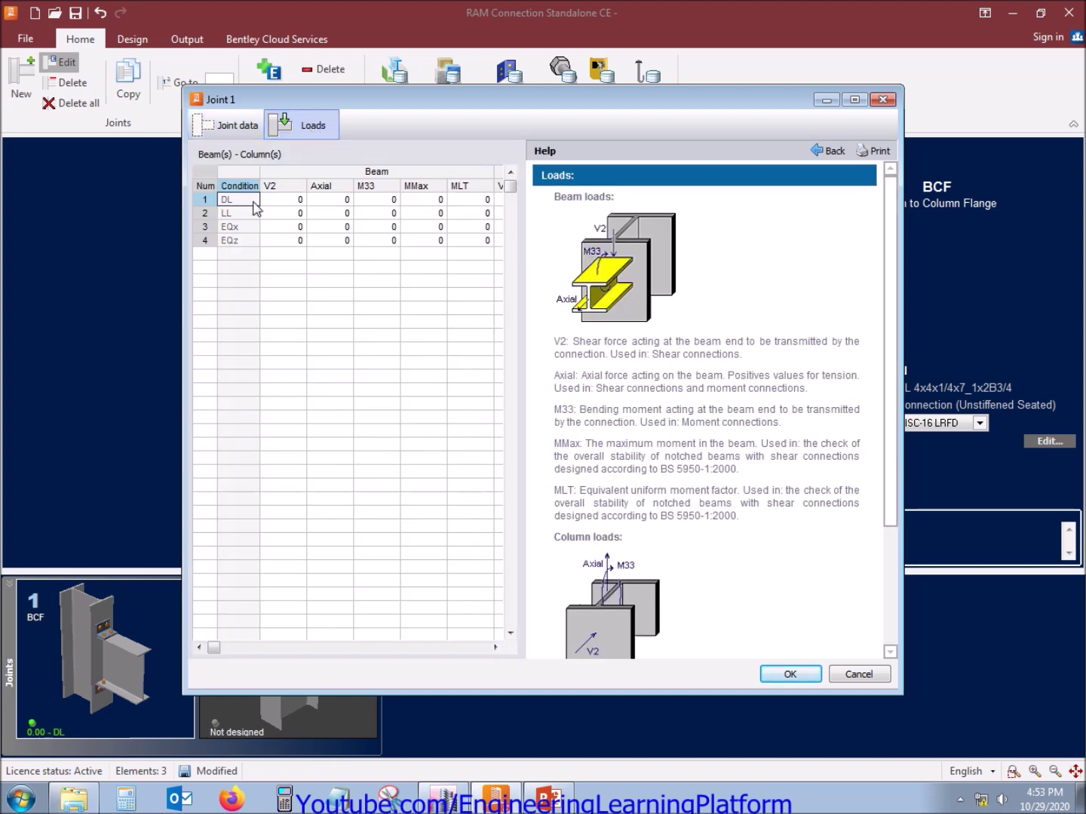
pyautogui.click(288, 188)
pyautogui.click(336, 187)
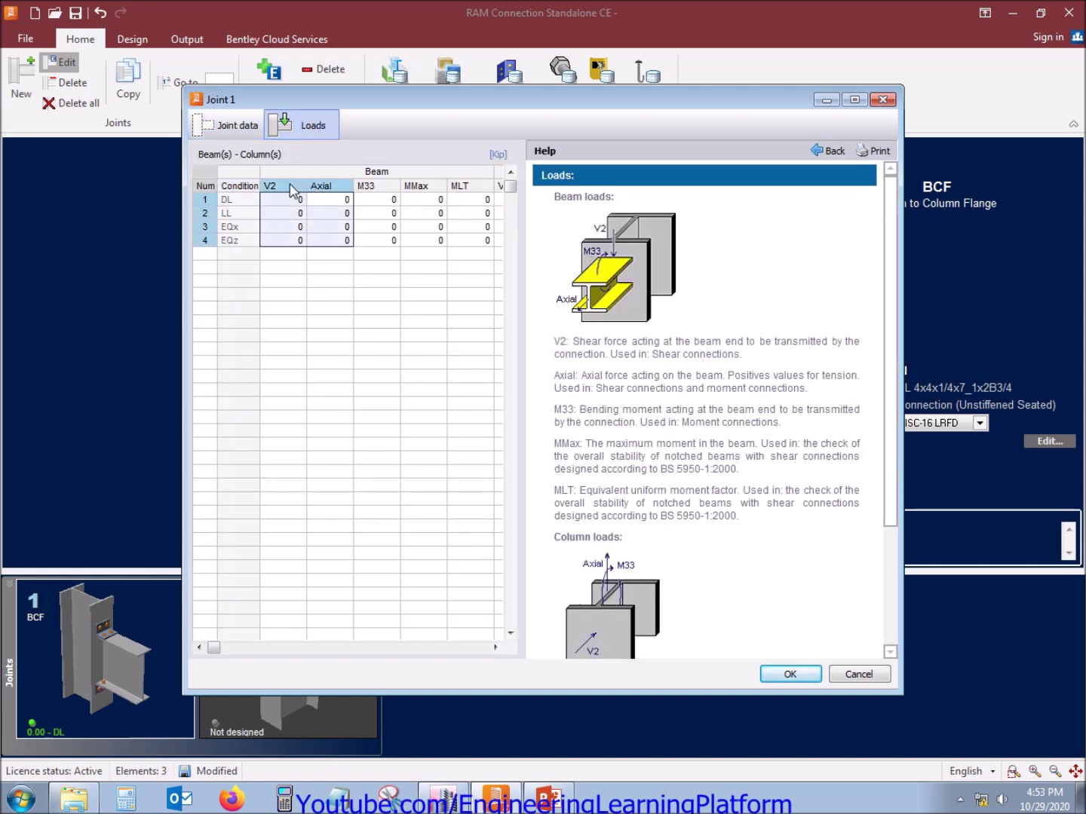
pyautogui.click(342, 200)
pyautogui.click(342, 187)
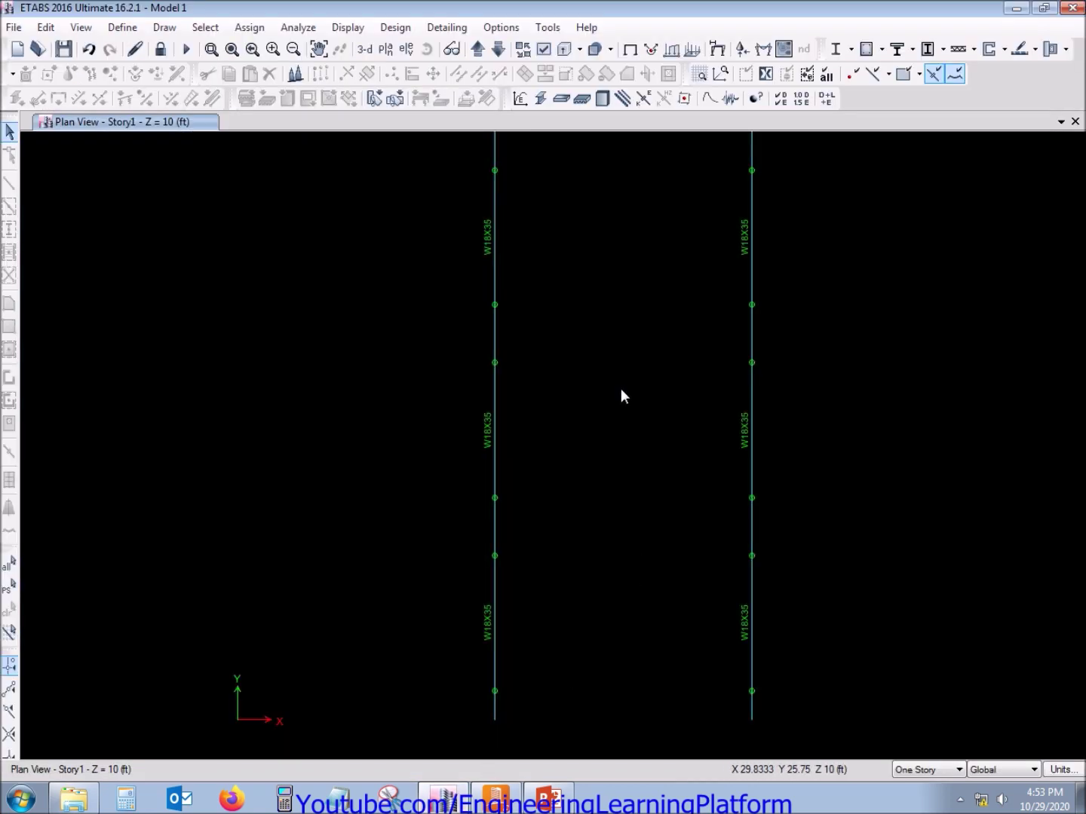
# Switch to ETABS and restore the visibility of all objects in the Story1 plan view
pyautogui.rightClick(621, 387)
pyautogui.click(572, 376)
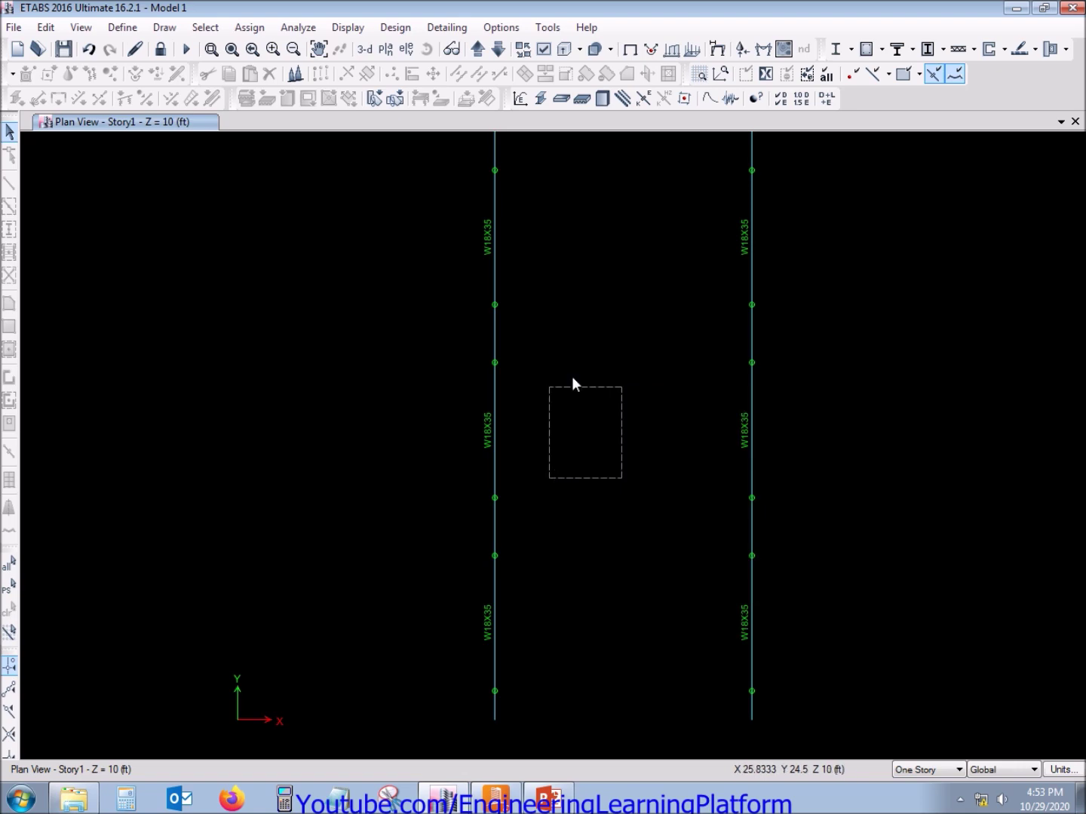
pyautogui.rightClick(655, 207)
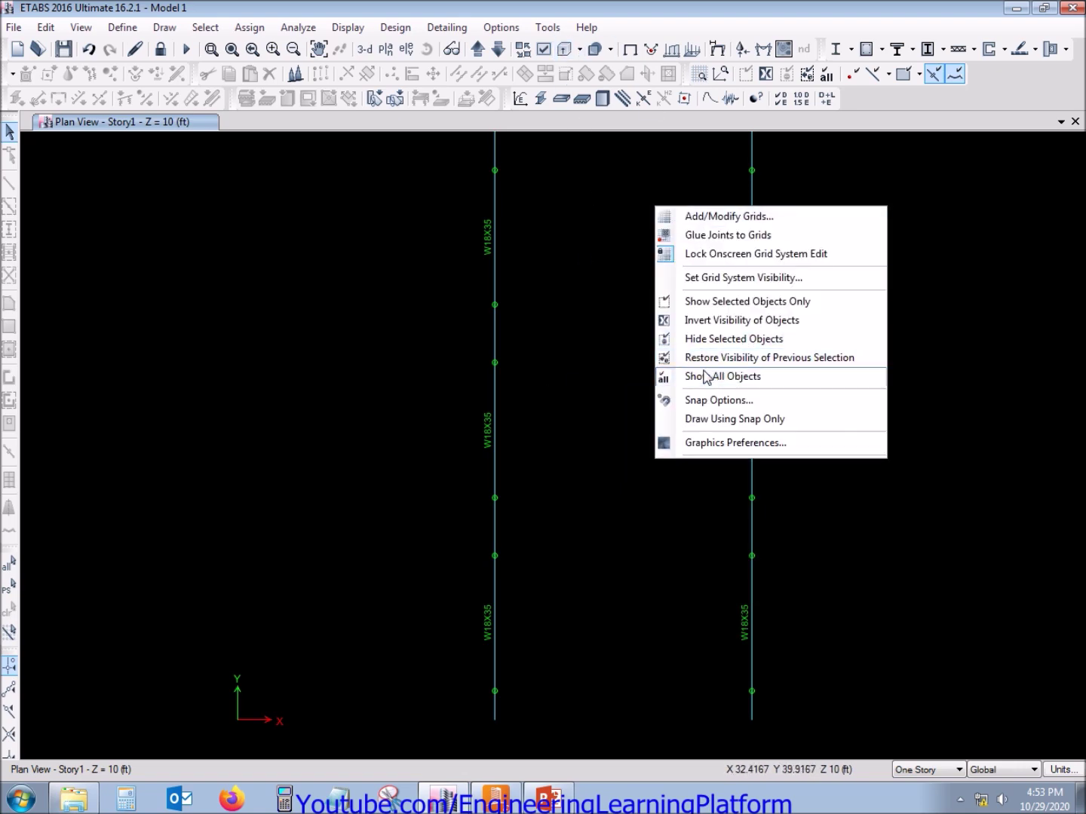
pyautogui.click(705, 377)
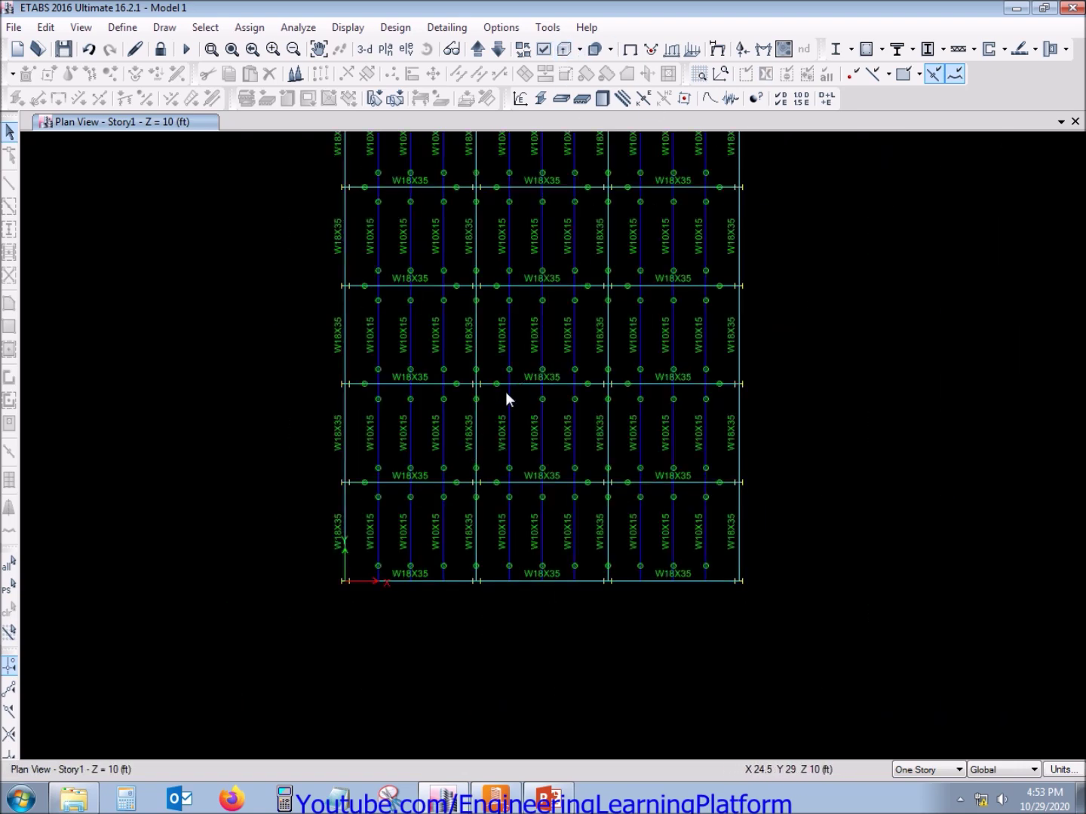
# Select the twelve interior W18X35 beams running along X and show only those selected objects
pyautogui.click(458, 384)
pyautogui.click(461, 483)
pyautogui.click(499, 482)
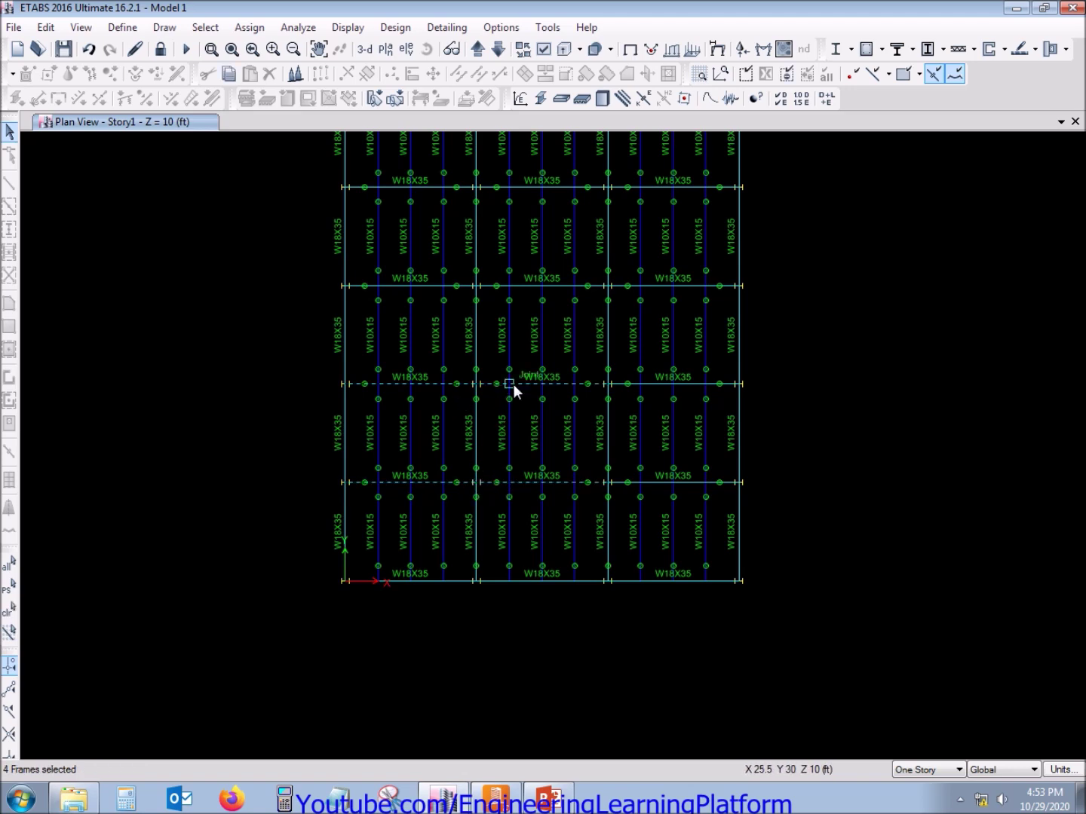
pyautogui.click(621, 383)
pyautogui.click(627, 483)
pyautogui.moveTo(607, 334)
pyautogui.mouseDown(button='middle')
pyautogui.moveTo(604, 344)
pyautogui.moveTo(605, 324)
pyautogui.mouseUp(button='middle')
pyautogui.moveTo(619, 389); pyautogui.dragTo(615, 256)
pyautogui.moveTo(592, 389); pyautogui.dragTo(584, 257)
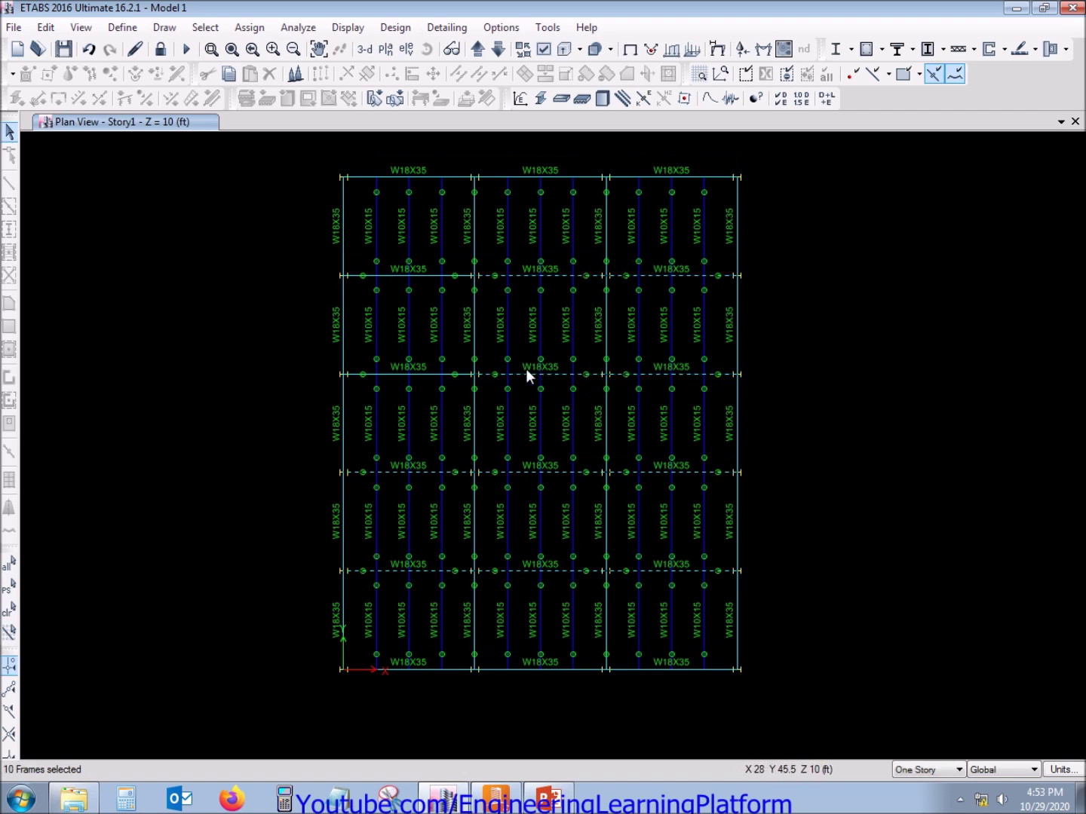
pyautogui.moveTo(455, 383); pyautogui.dragTo(451, 275)
pyautogui.rightClick(223, 269)
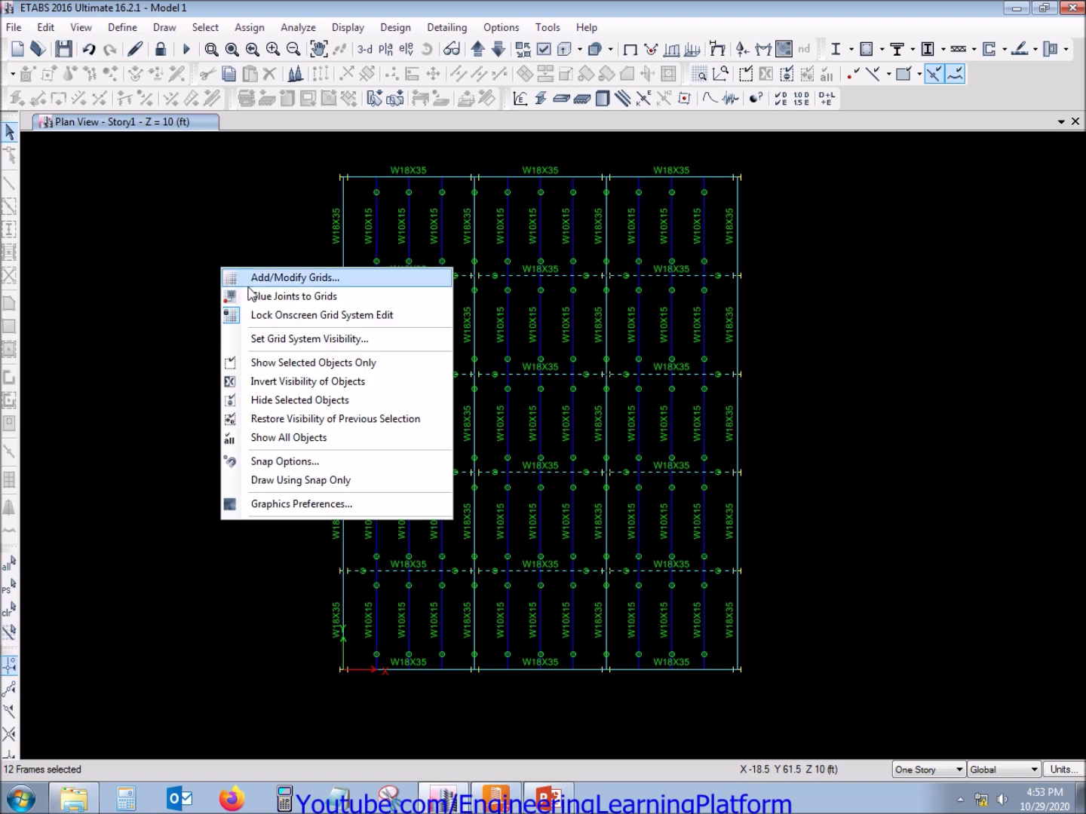
pyautogui.click(293, 362)
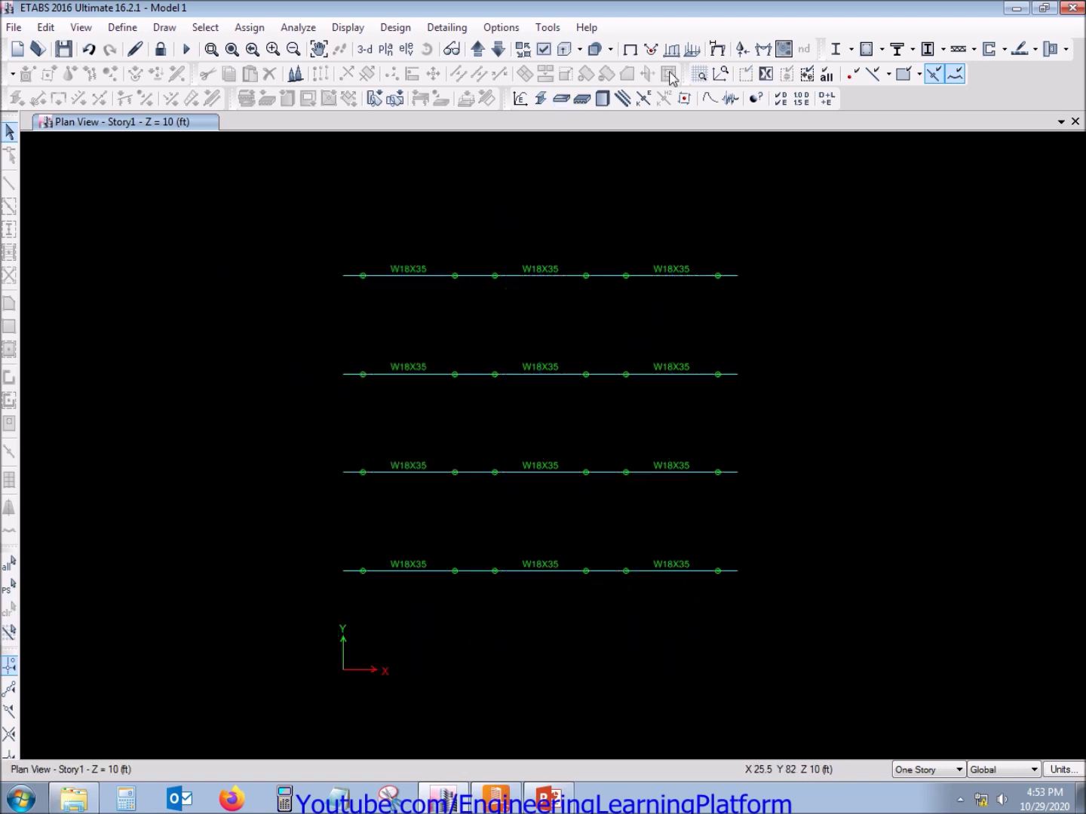
# Display the axial force diagram of the isolated beams for the Dead load case, with the settings dialog moved clear of the plan
pyautogui.click(763, 55)
pyautogui.moveTo(782, 223); pyautogui.dragTo(860, 225)
pyautogui.click(875, 296)
pyautogui.click(872, 308)
pyautogui.click(867, 345)
pyautogui.click(1059, 637)
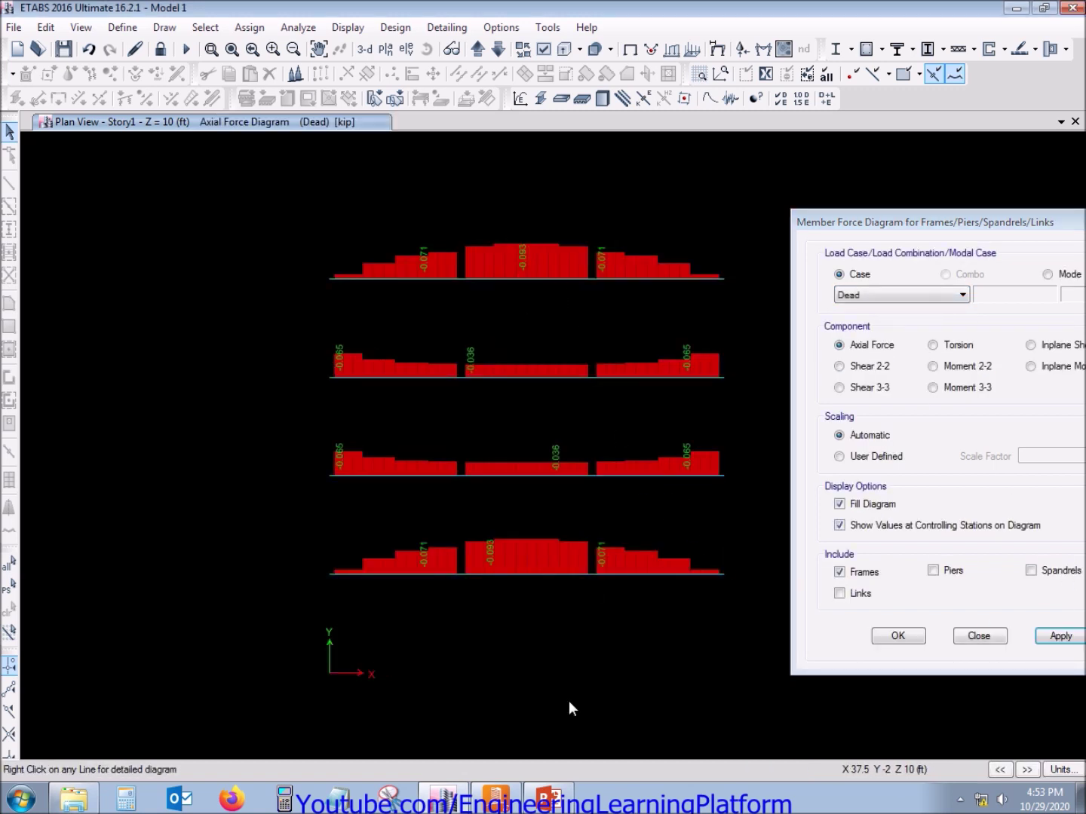
# Return to RAM Connection and set joint 1's DL beam axial load to -0.093 kip
pyautogui.click(494, 798)
pyautogui.click(339, 200)
pyautogui.write('-')
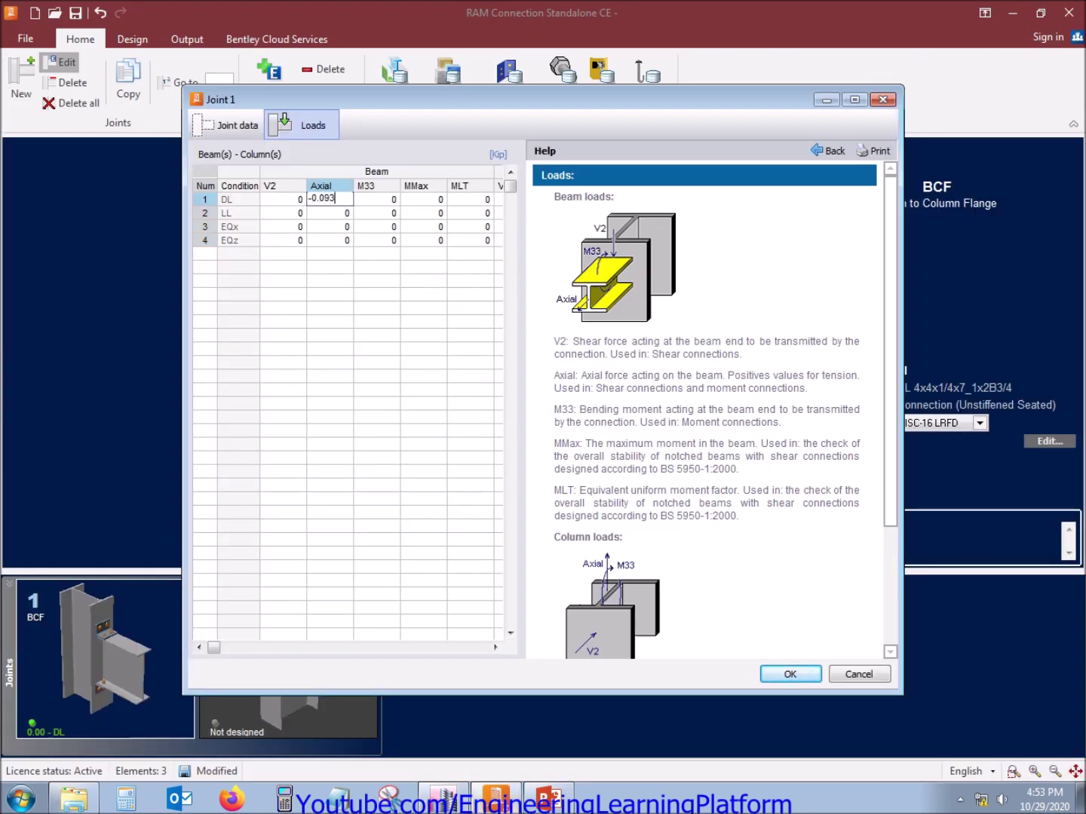
pyautogui.write('0.093')
pyautogui.press('Return')
# Switch to ETABS and display the beams' axial force diagram for the Live load case
pyautogui.hotkey('alt', 'Tab')
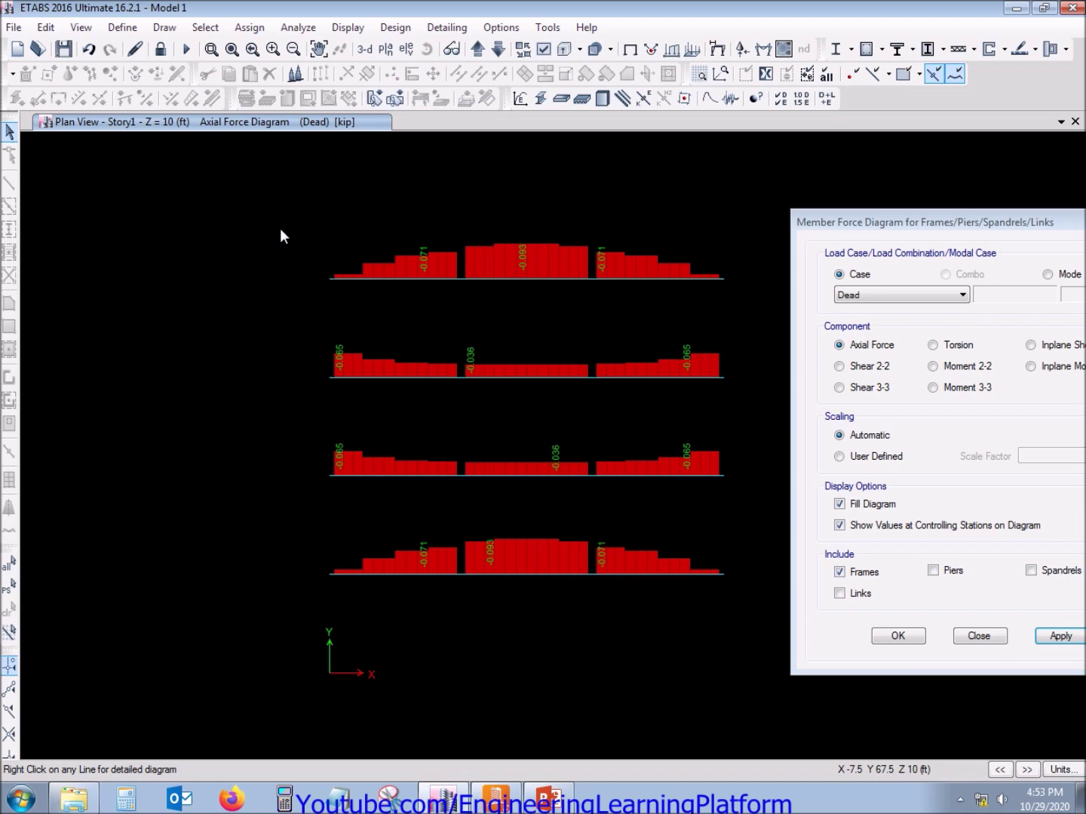
pyautogui.click(903, 295)
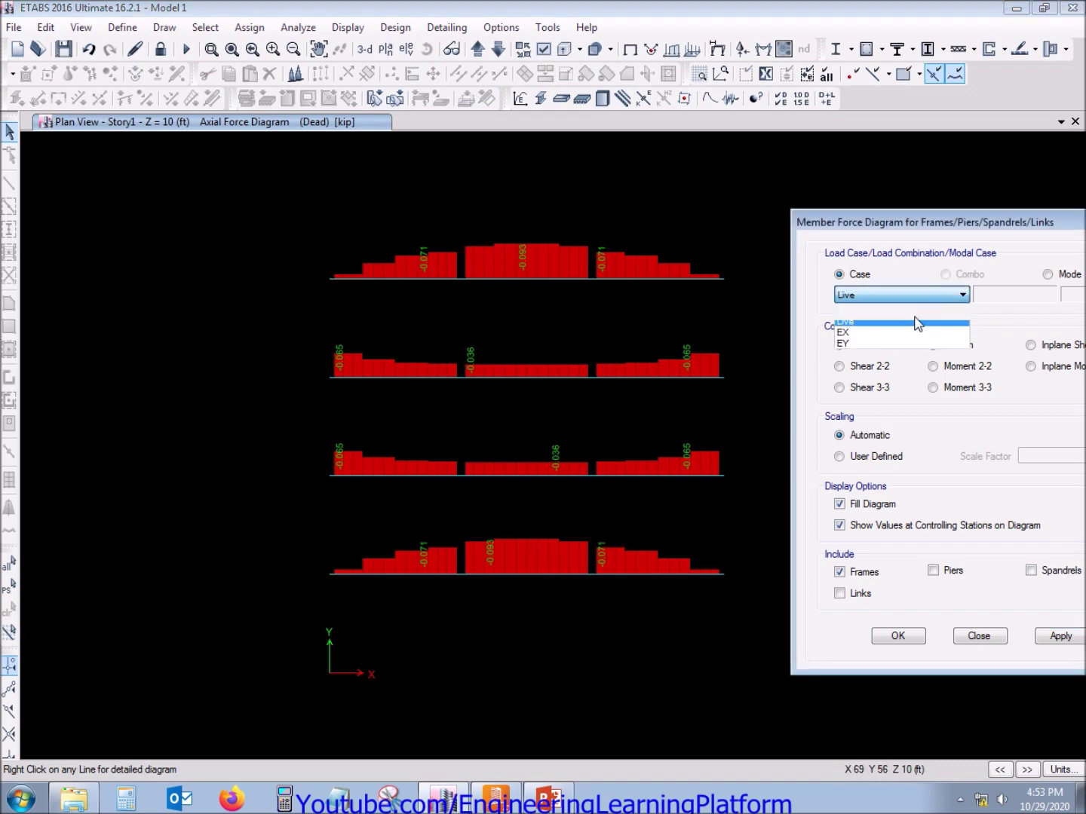
pyautogui.click(913, 322)
pyautogui.click(1059, 637)
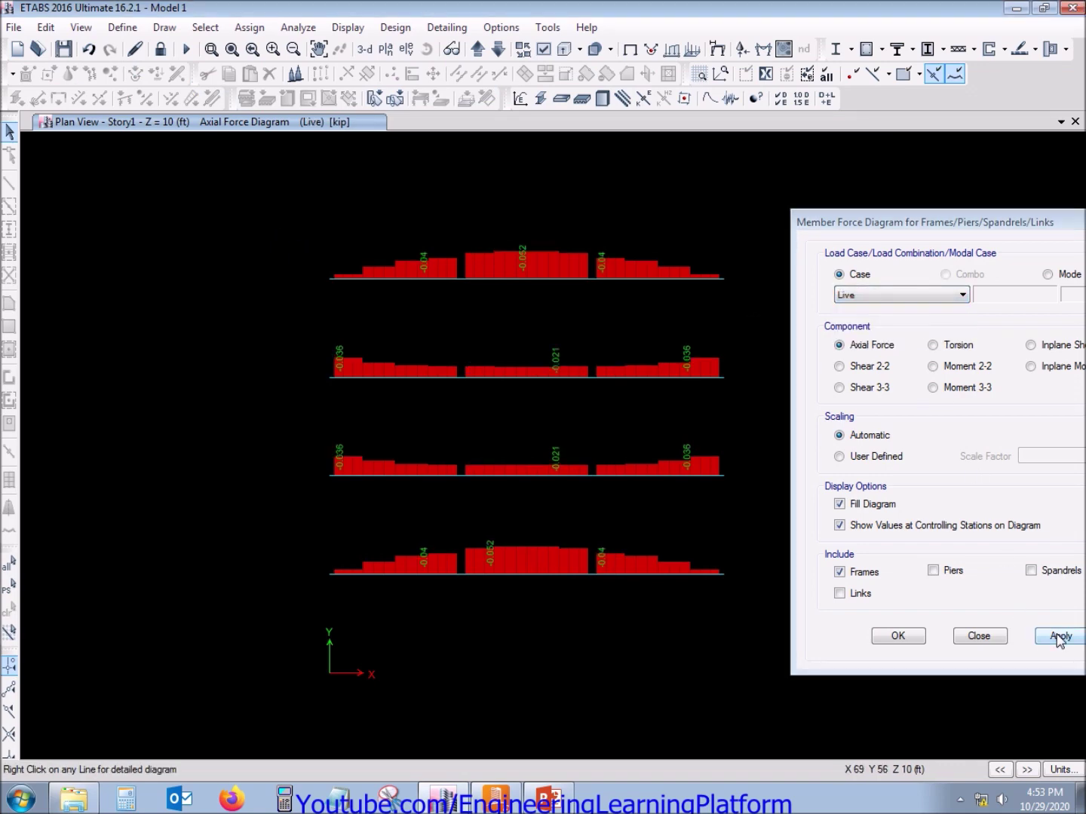
# Return to RAM Connection and set joint 1's LL beam axial load to -0.052 kip
pyautogui.hotkey('alt', 'Tab')
pyautogui.write('-')
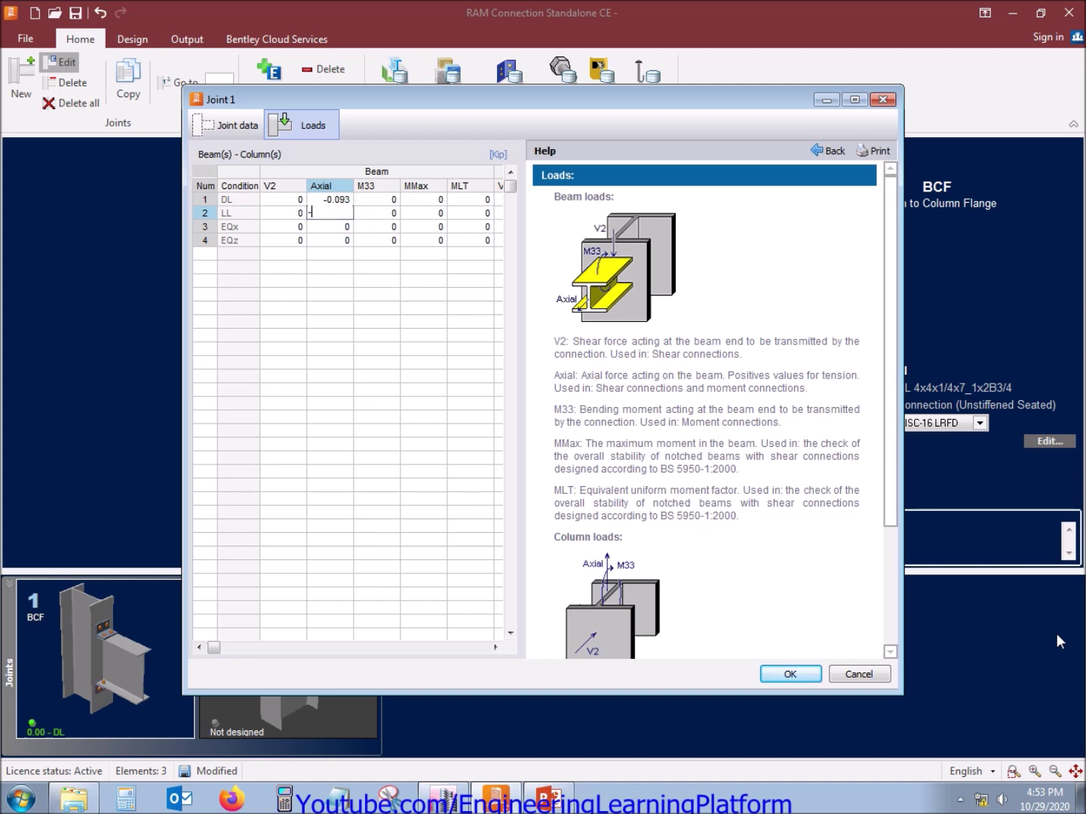
pyautogui.write('0.052')
pyautogui.press('Return')
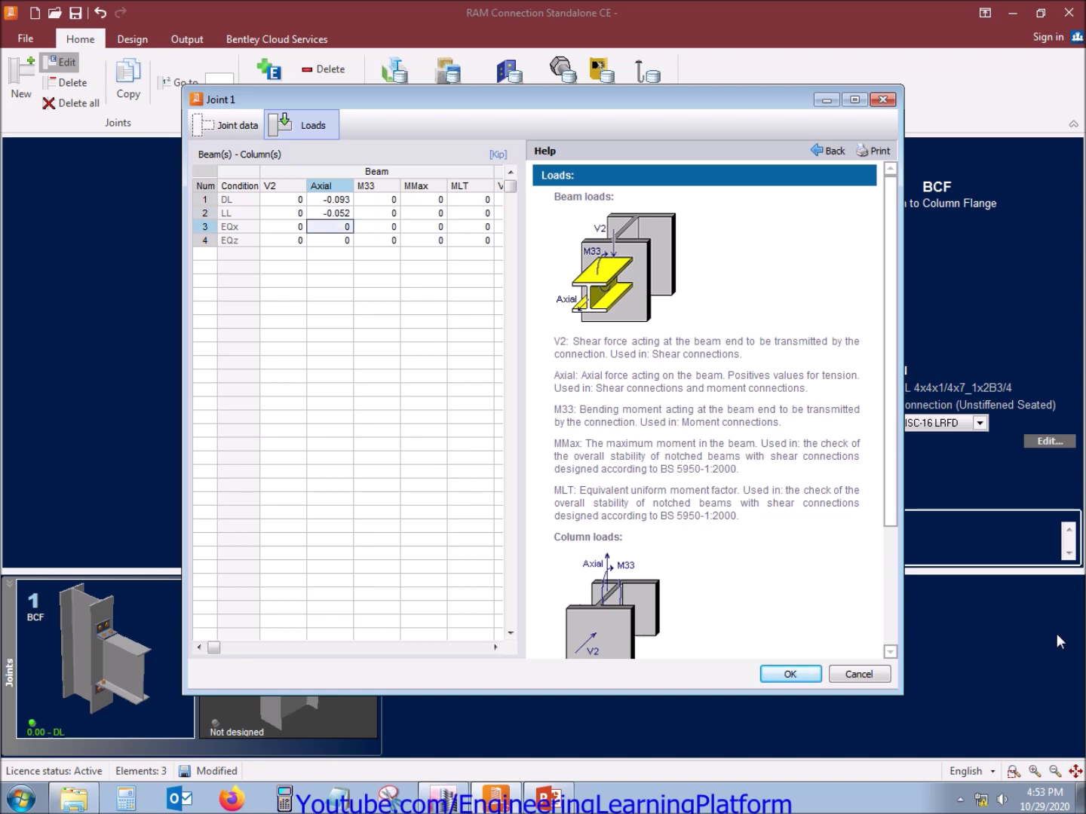
# Switch to ETABS, display the axial force diagram for the EX case, and read the peak value on the uppermost middle beam
pyautogui.hotkey('alt', 'Tab')
pyautogui.click(927, 300)
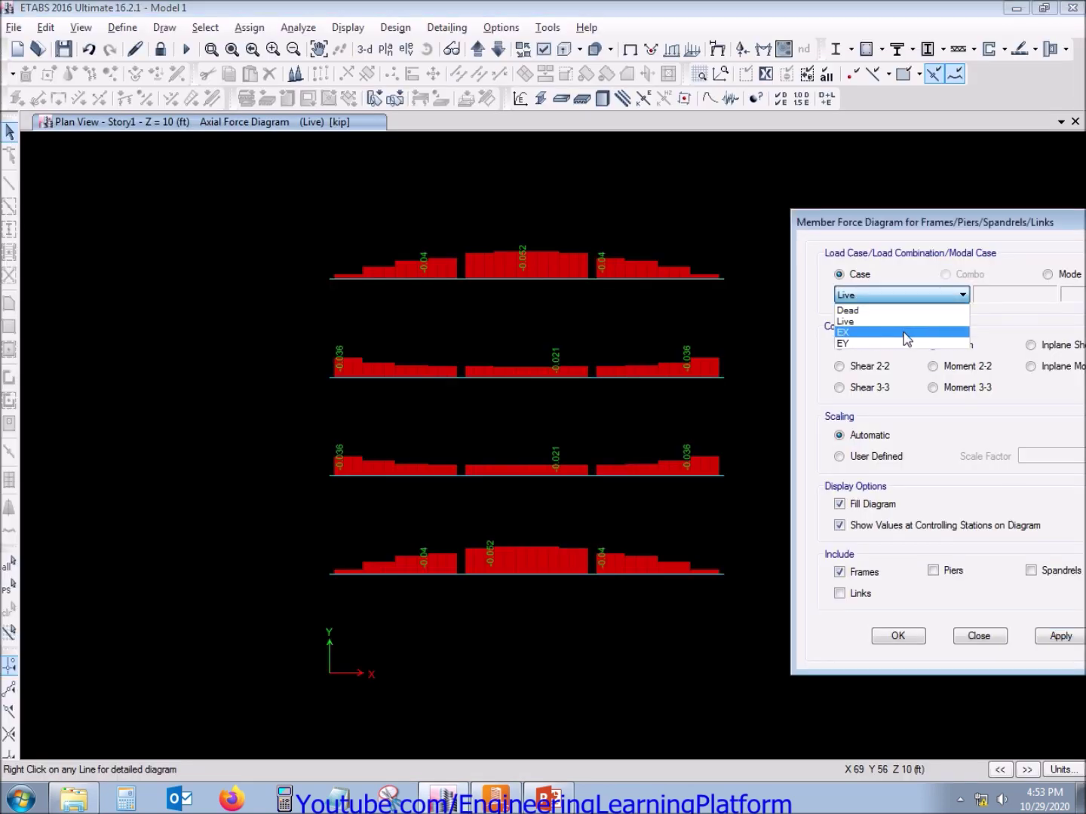
pyautogui.click(905, 332)
pyautogui.click(1059, 635)
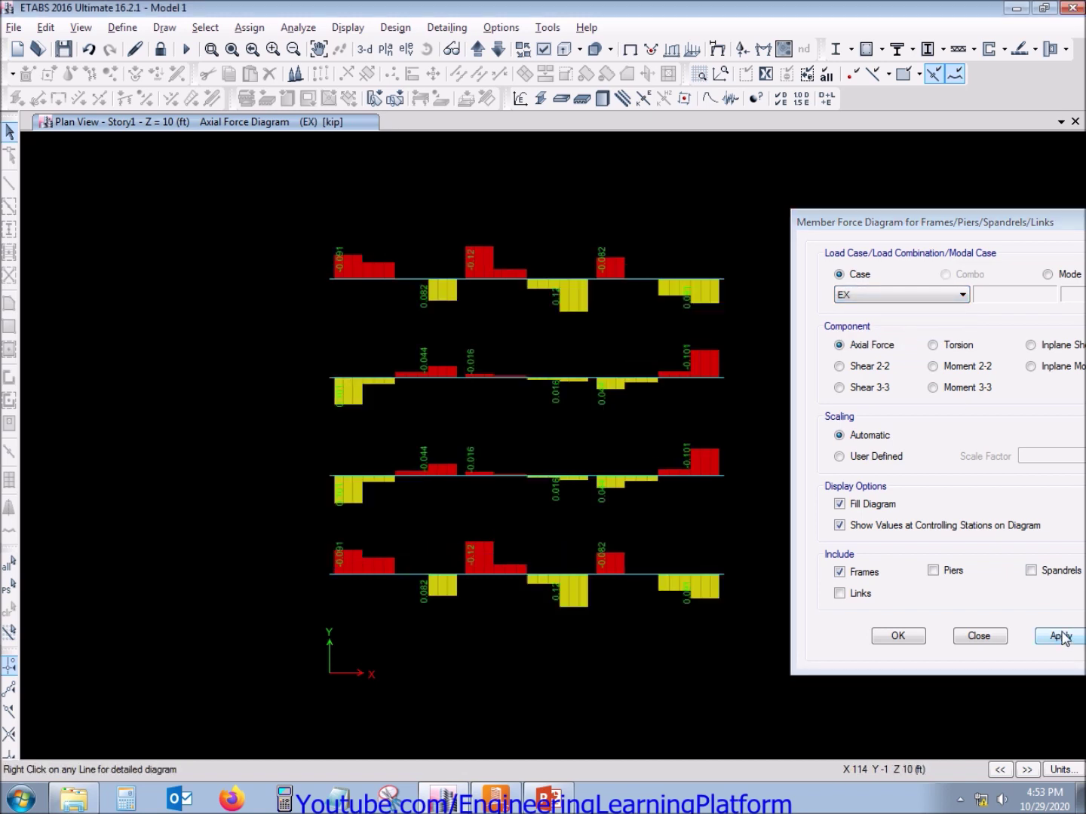
pyautogui.moveTo(472, 282)
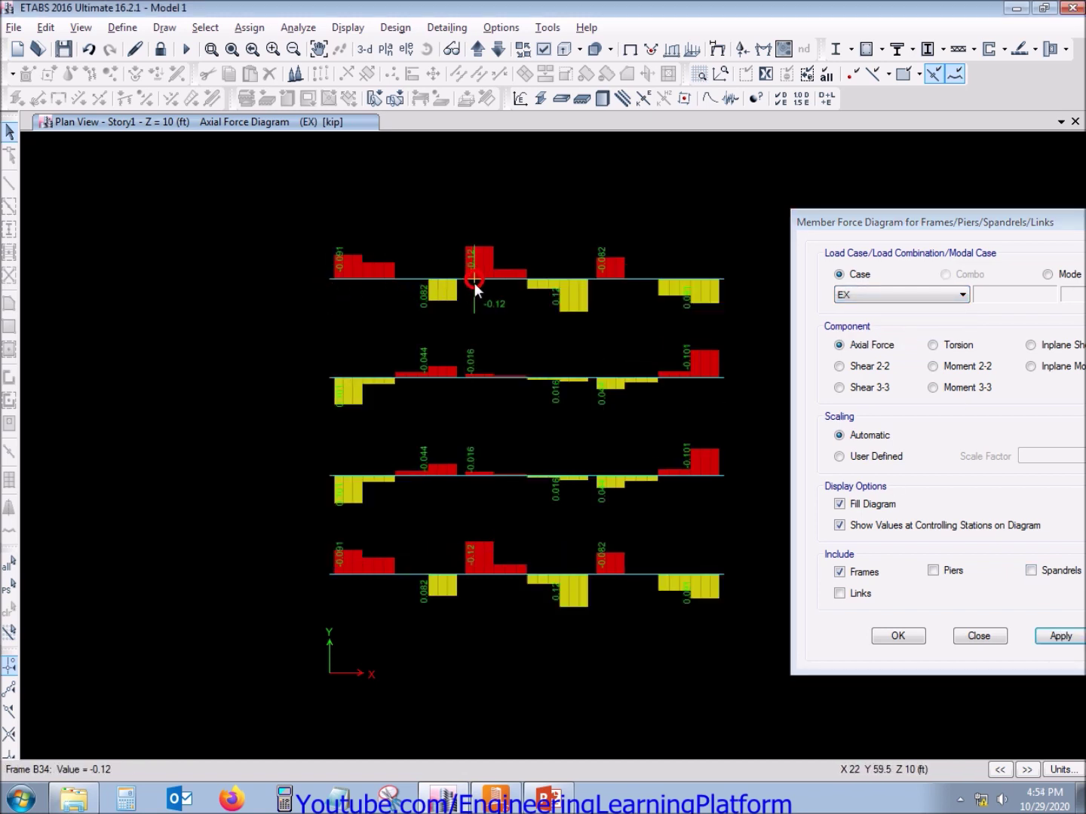
# Return to RAM Connection and set joint 1's EQx beam axial load to -0.12 kip
pyautogui.hotkey('alt', 'Tab')
pyautogui.write('-0.12')
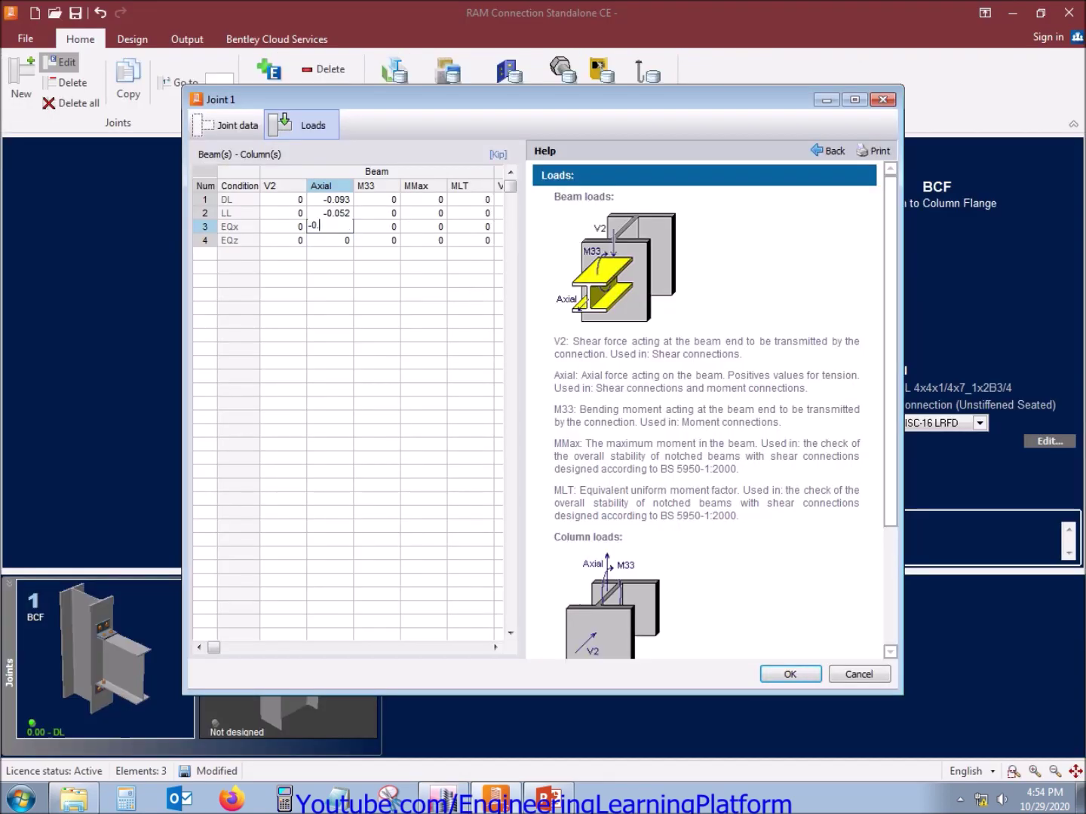
pyautogui.press('Return')
# Switch to ETABS, display the axial force diagram for the EY case, and read the peak value on the uppermost middle beam
pyautogui.hotkey('alt', 'Tab')
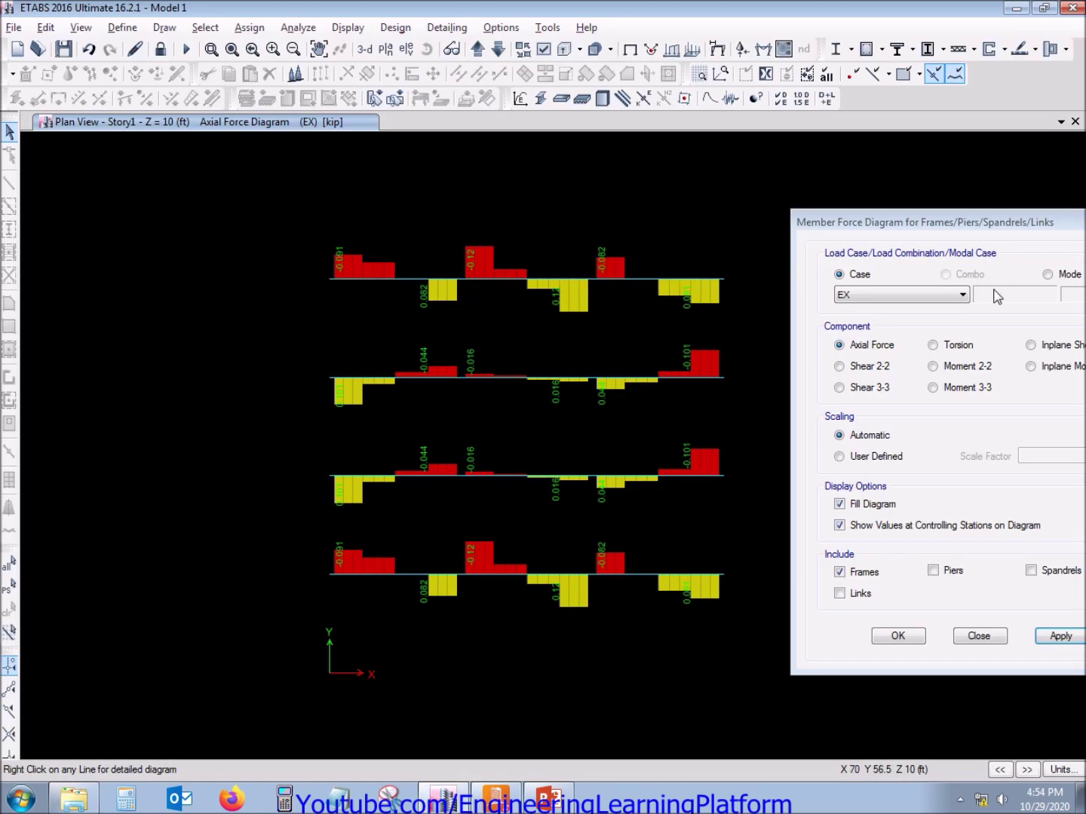
pyautogui.click(963, 294)
pyautogui.click(902, 349)
pyautogui.click(1061, 635)
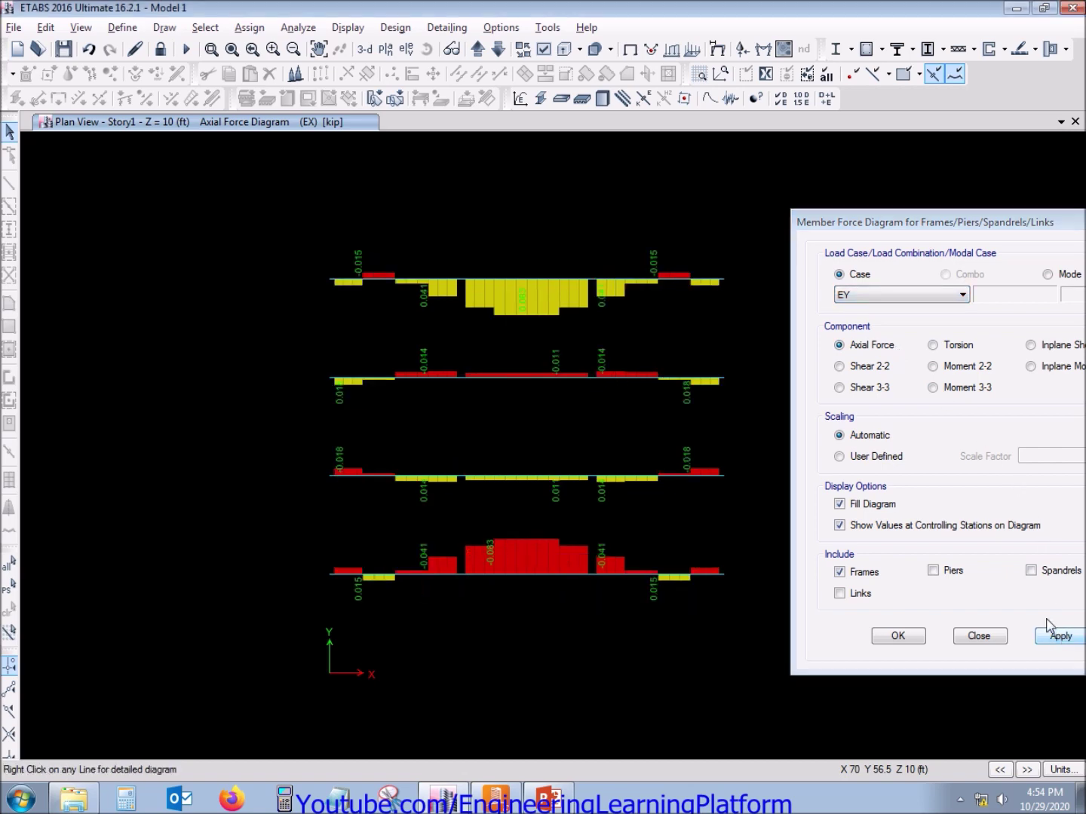
pyautogui.moveTo(539, 282)
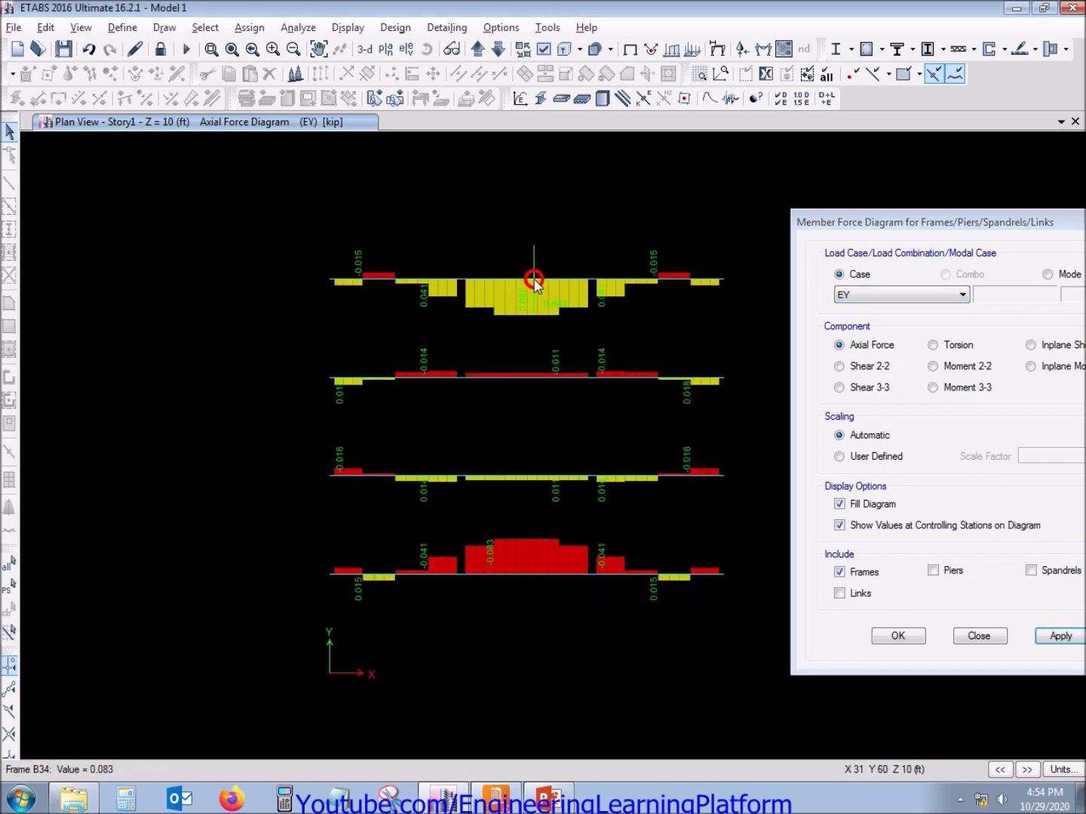
# Return to RAM Connection, set joint 1's EQz beam axial load to -0.083 kip, and select the DL V2 cell
pyautogui.hotkey('alt', 'Tab')
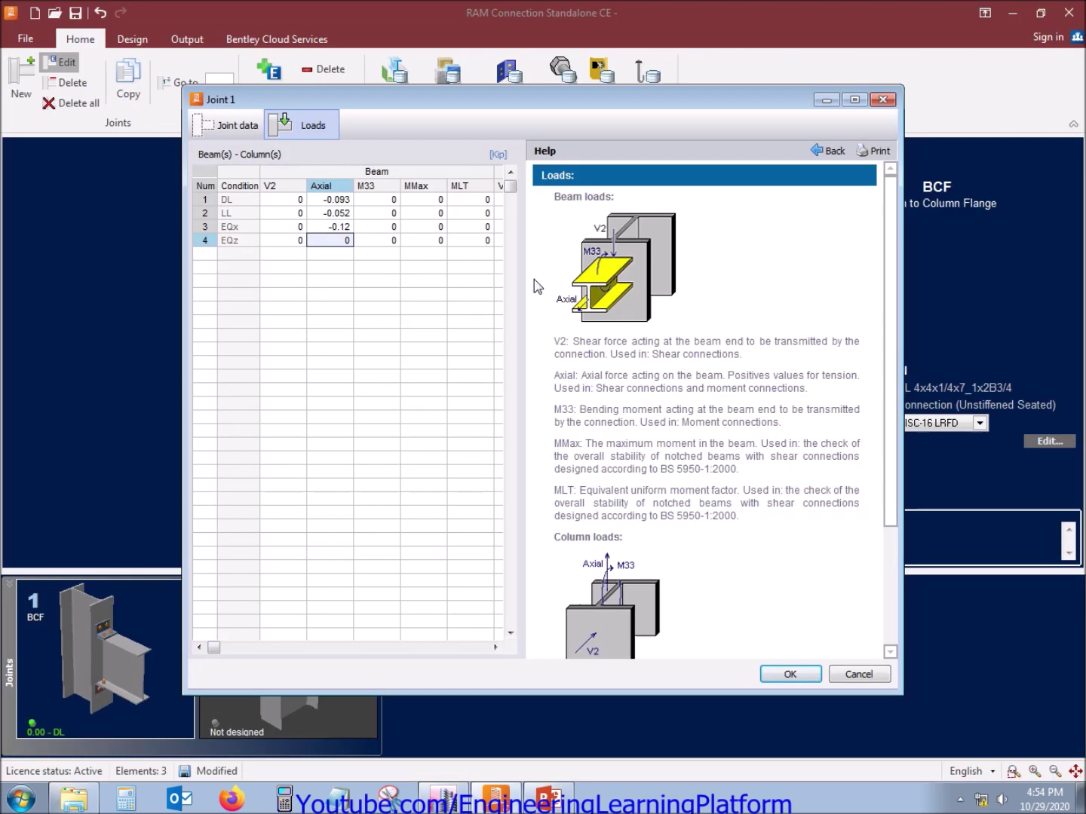
pyautogui.write('-0.08')
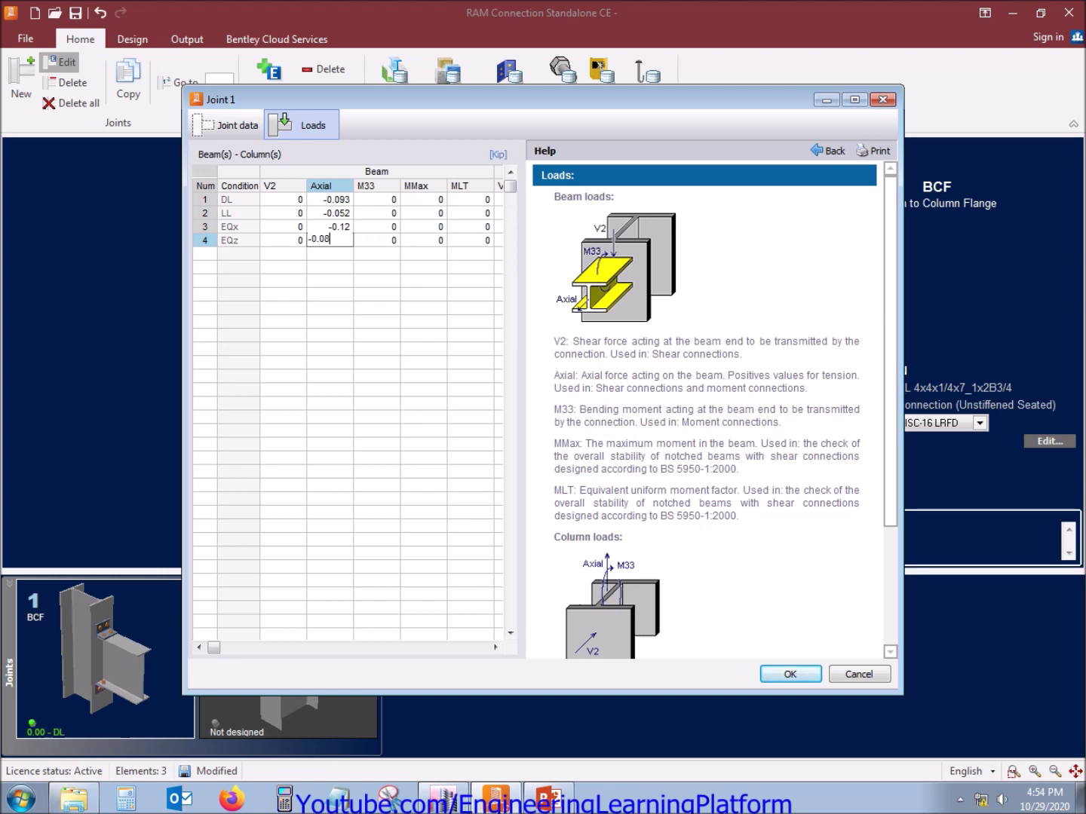
pyautogui.write('3')
pyautogui.press('Return')
pyautogui.press('Left')
pyautogui.press('Up')
pyautogui.press('Up')
pyautogui.press('Up')
pyautogui.press('Up')
# Switch to ETABS and display the beams' Shear 2-2 diagram for the Dead load case
pyautogui.hotkey('alt', 'Tab')
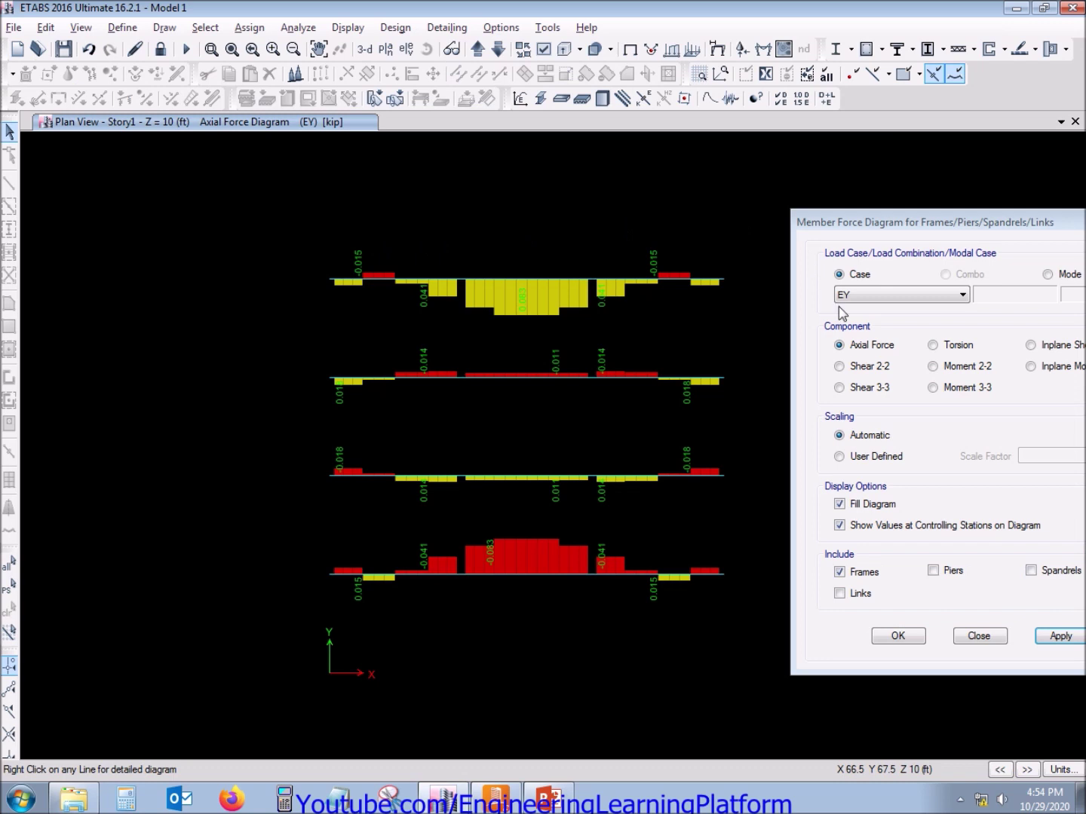
pyautogui.click(882, 368)
pyautogui.click(906, 295)
pyautogui.click(899, 315)
pyautogui.click(1058, 637)
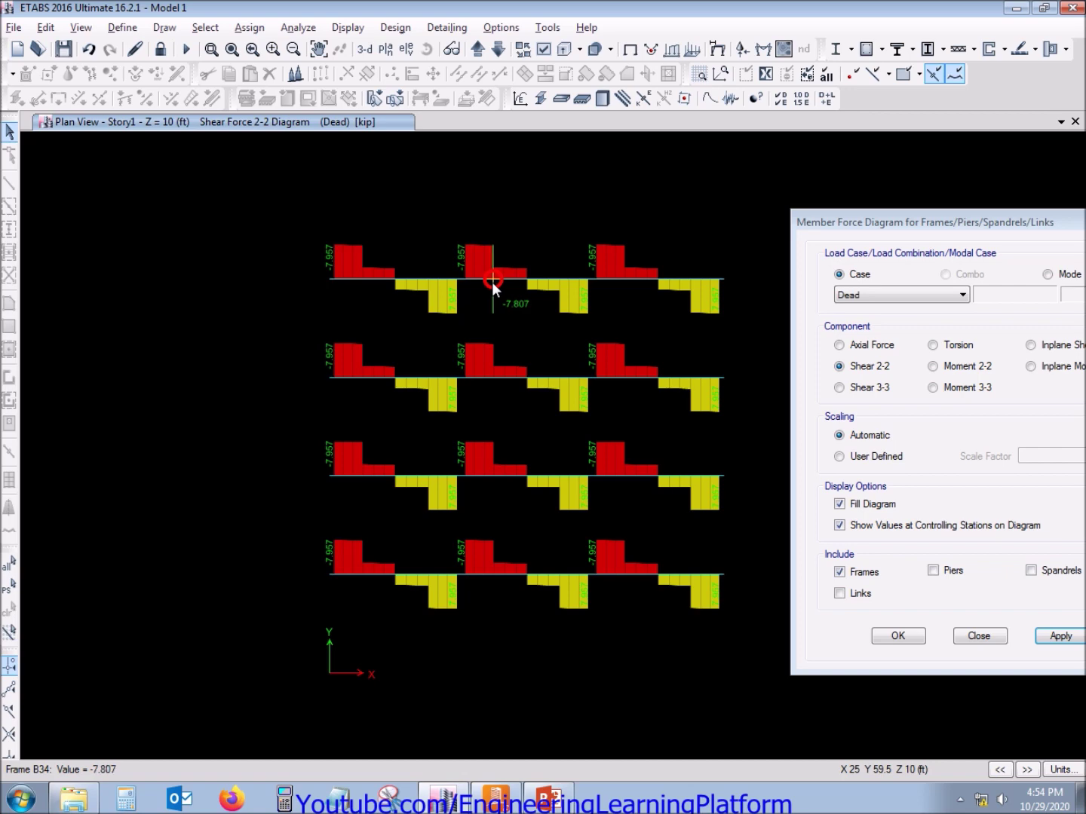
# Check the Dead shear in ETABS and set joint 1's DL beam shear V2 to -7.957 kip in RAM Connection
pyautogui.hotkey('alt', 'Tab')
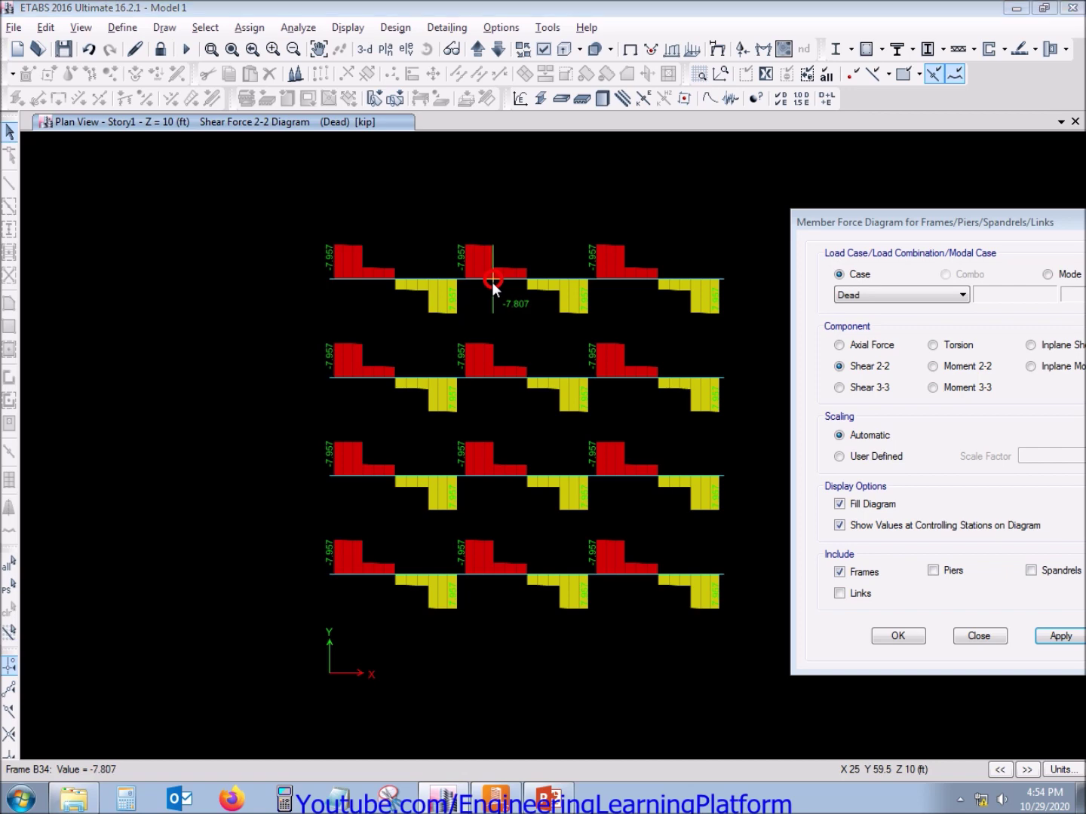
pyautogui.write('-')
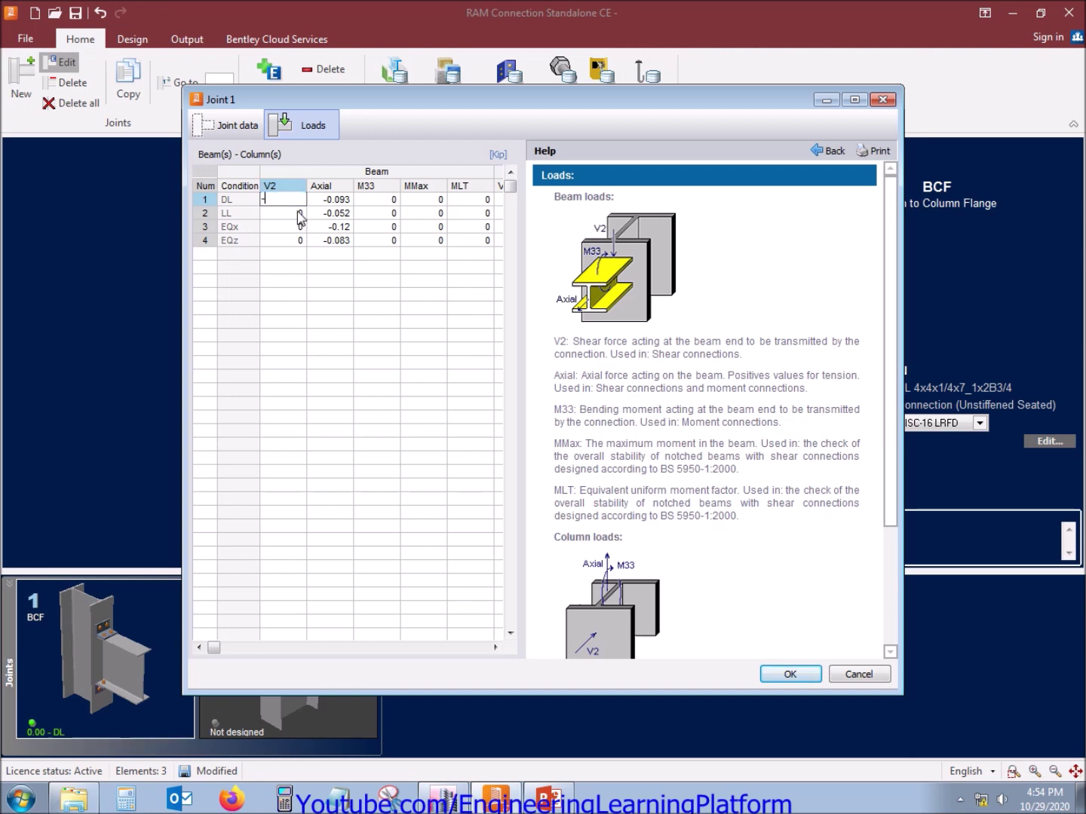
pyautogui.press('Return')
pyautogui.hotkey('alt', 'Tab')
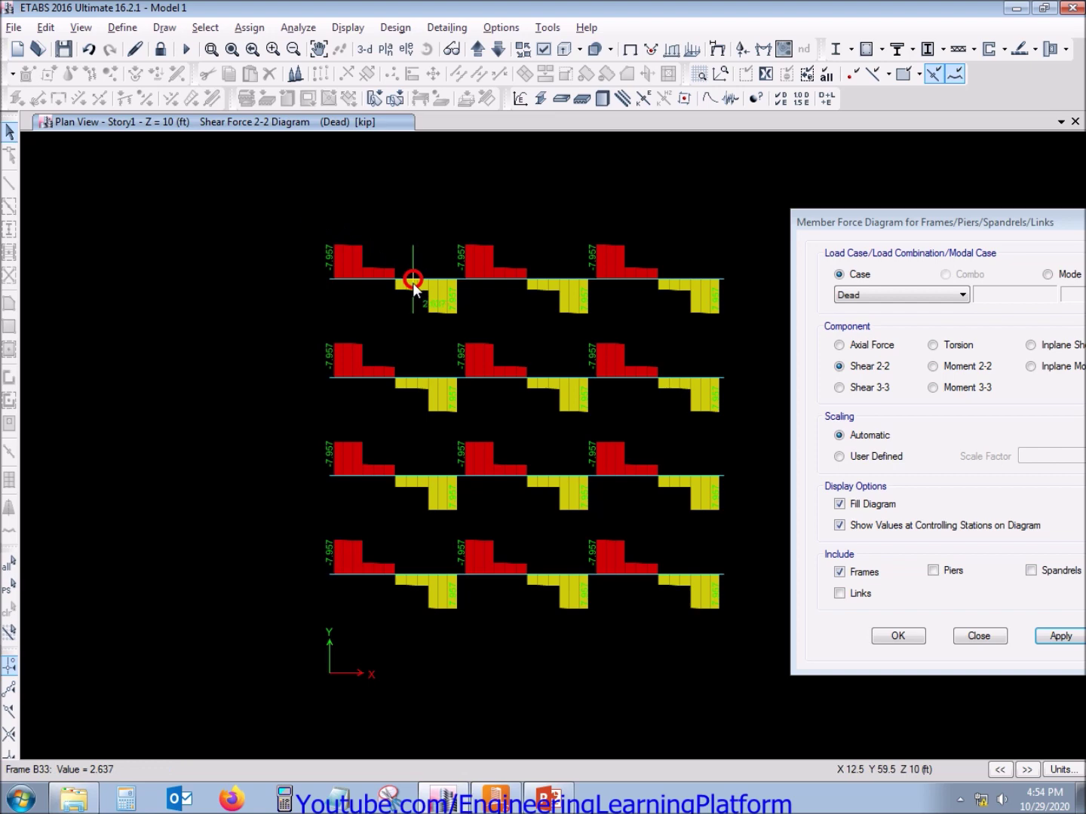
pyautogui.hotkey('alt', 'Tab')
pyautogui.click(283, 200)
pyautogui.write('-7.957')
pyautogui.press('Return')
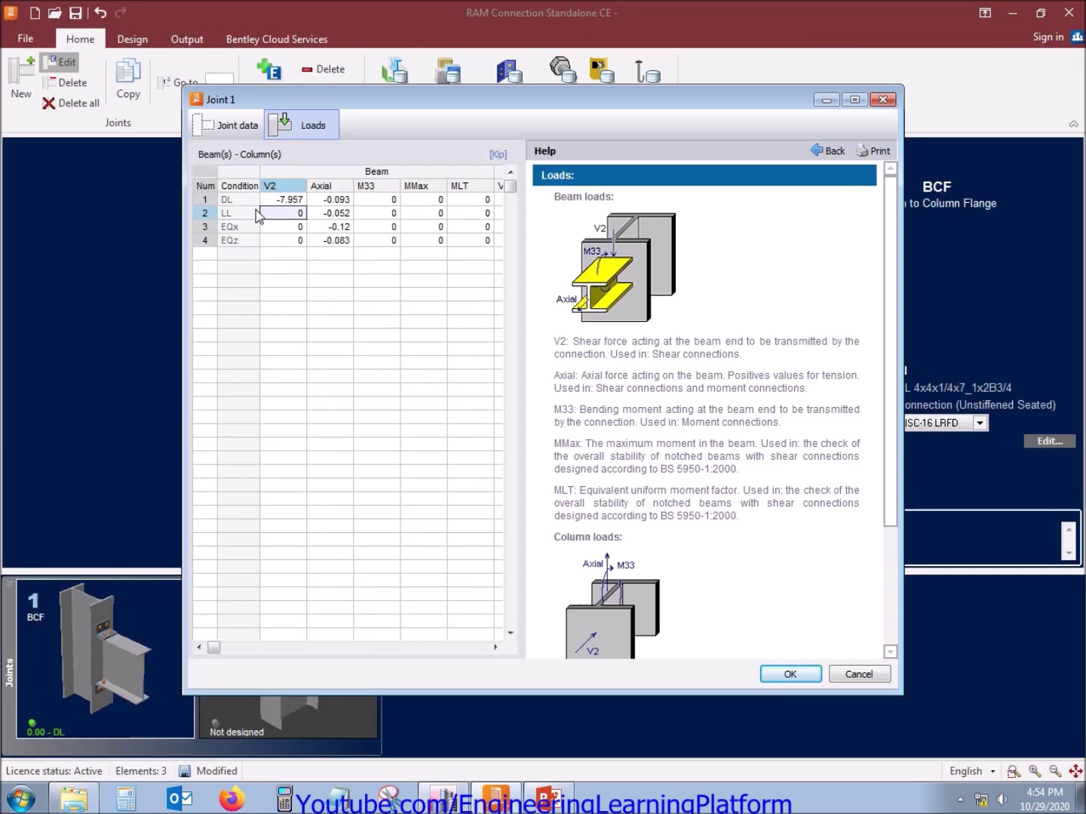
# Switch to ETABS and display the beams' Shear 2-2 diagram for the Live load case
pyautogui.hotkey('alt', 'Tab')
pyautogui.click(933, 302)
pyautogui.click(908, 329)
pyautogui.click(1061, 637)
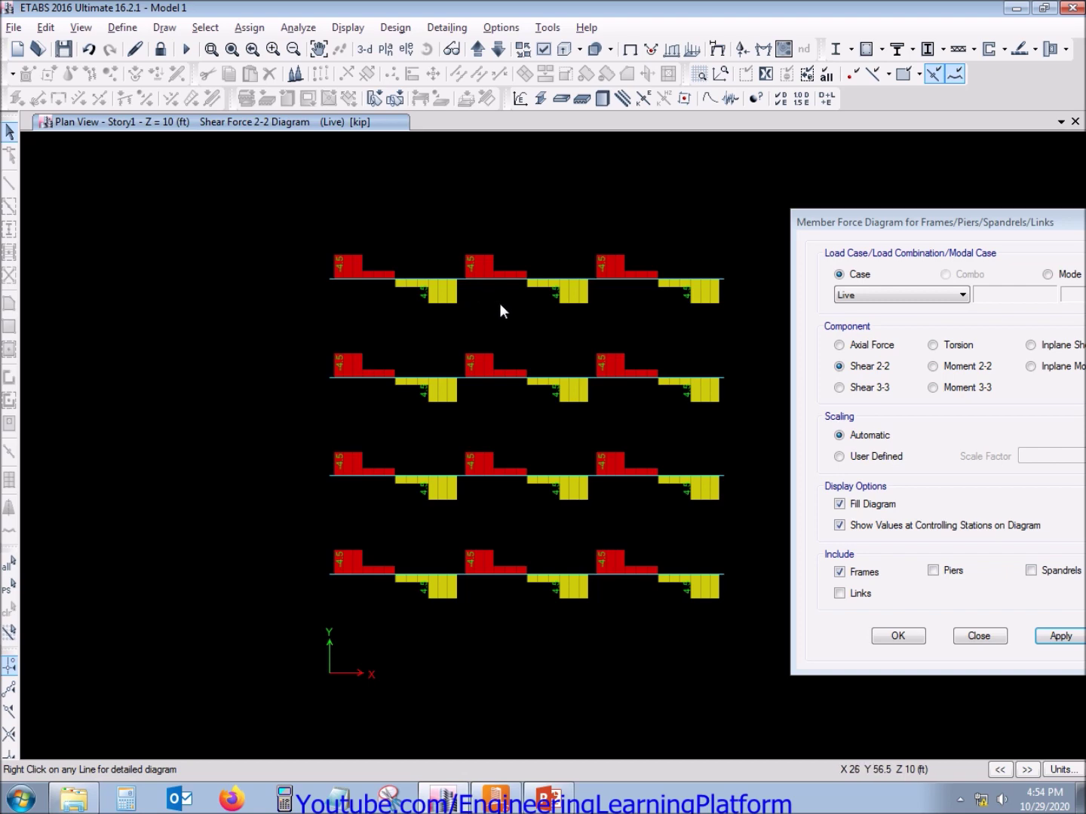
# Return to RAM Connection and set joint 1's LL beam shear V2 to -4.5 kip
pyautogui.hotkey('alt', 'Tab')
pyautogui.write('-4')
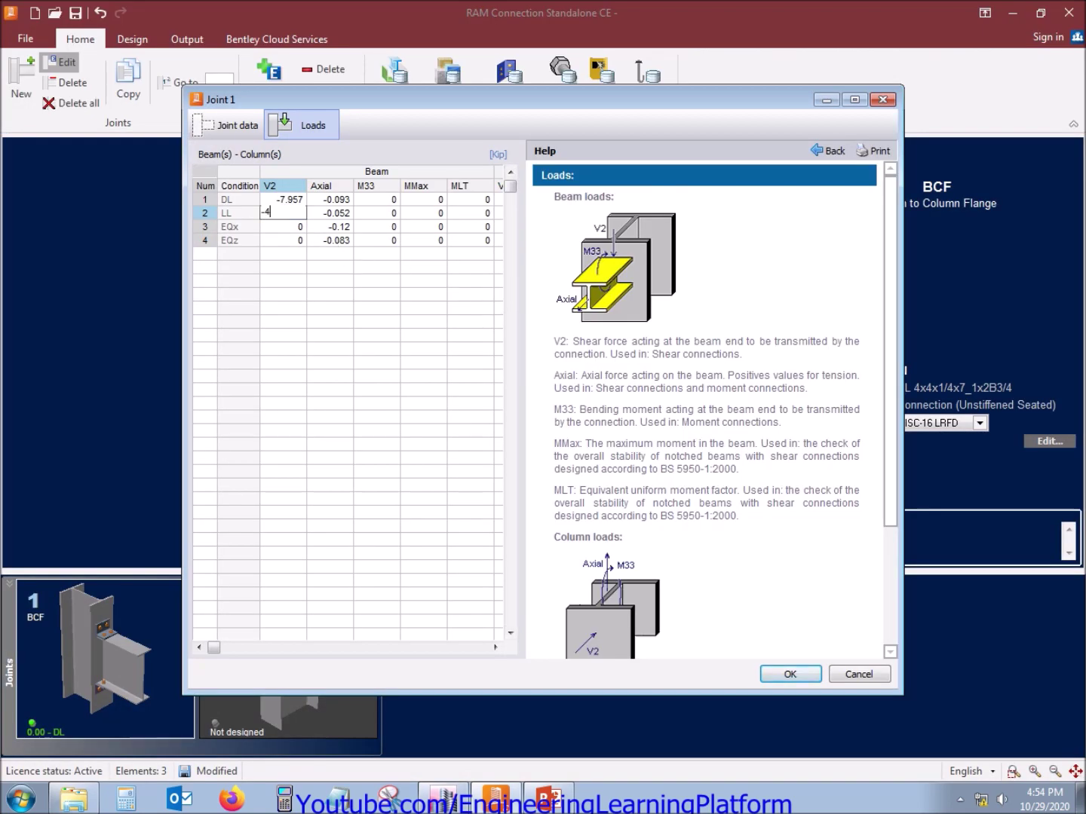
pyautogui.write('.5')
pyautogui.press('Return')
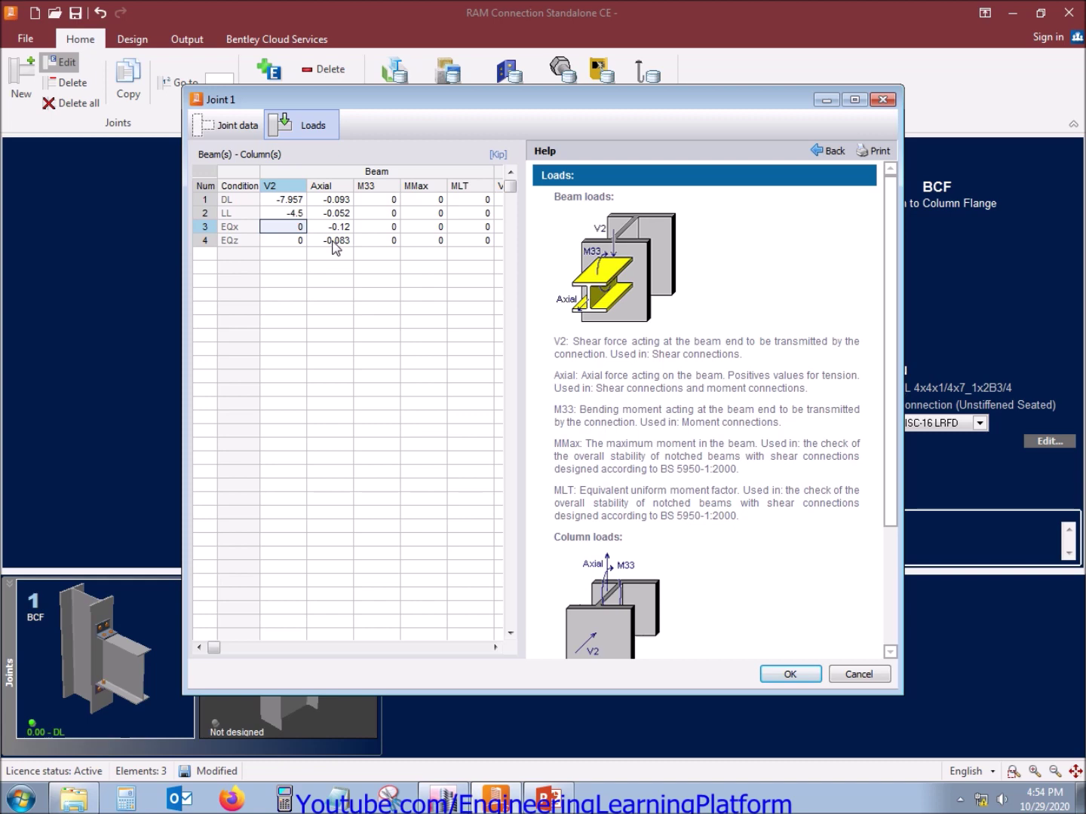
# Switch to ETABS and display the beams' Shear 2-2 diagrams for the EX and EY load cases in turn
pyautogui.hotkey('alt', 'Tab')
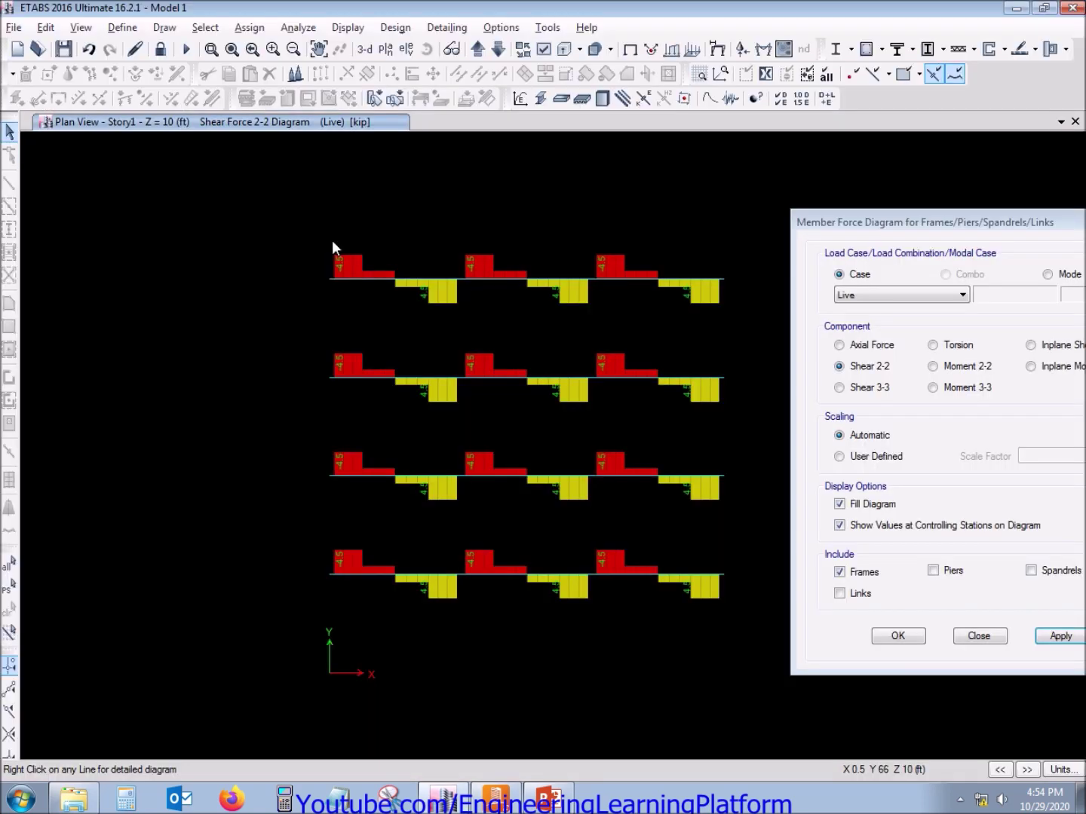
pyautogui.click(924, 295)
pyautogui.click(866, 339)
pyautogui.click(1060, 636)
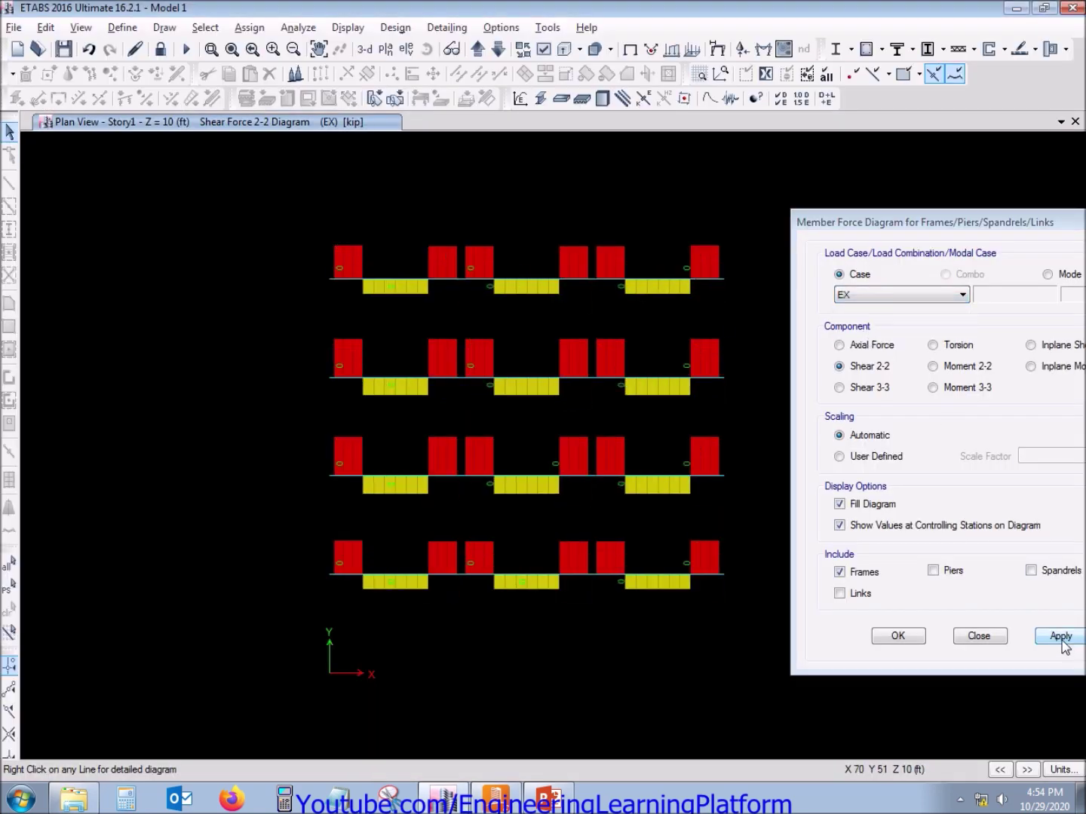
pyautogui.click(859, 296)
pyautogui.click(855, 349)
pyautogui.click(1059, 636)
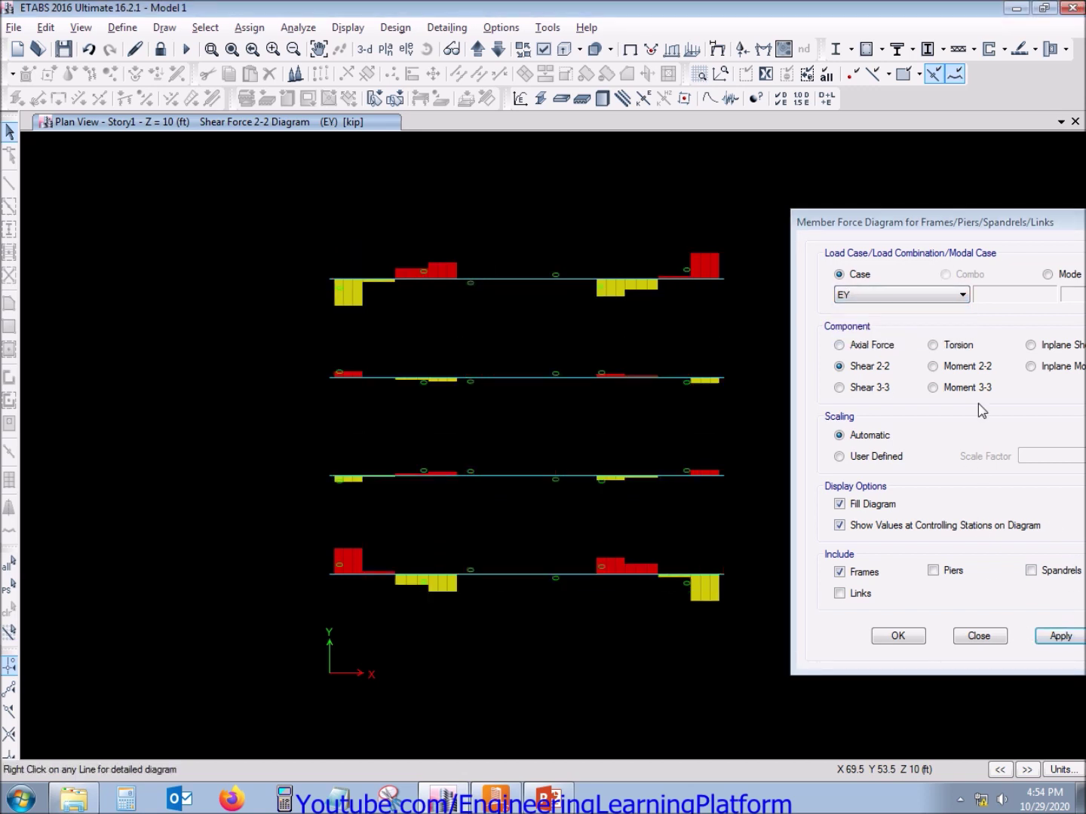
# Display the Moment 3-3 diagrams for the Dead and Live cases, reading the beam-end moment in the second row from the top
pyautogui.click(956, 389)
pyautogui.click(910, 295)
pyautogui.click(875, 310)
pyautogui.click(1056, 637)
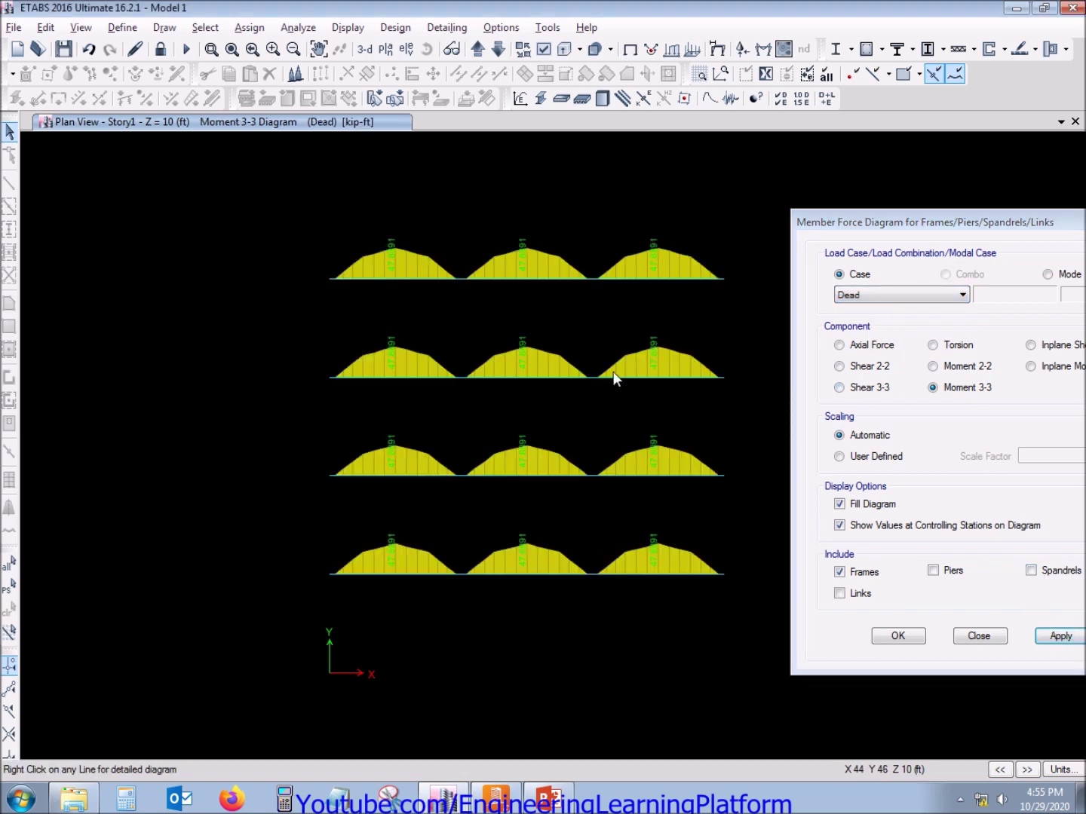
pyautogui.moveTo(590, 378)
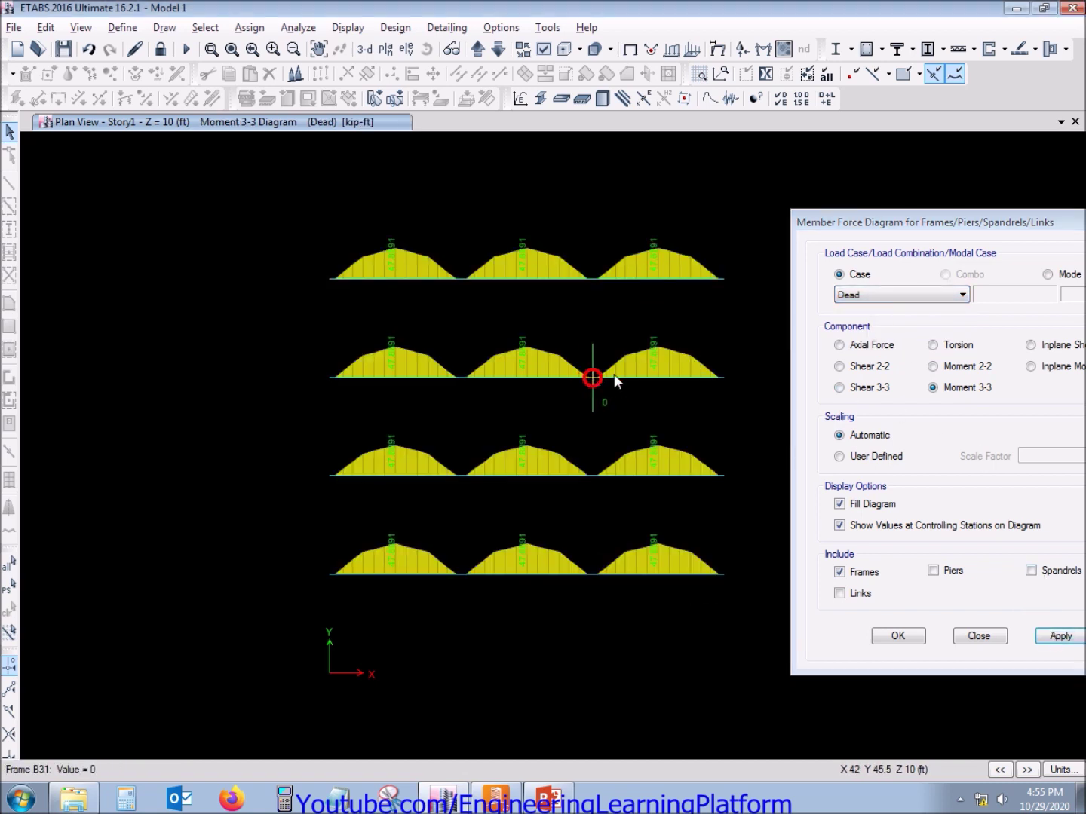
pyautogui.click(859, 296)
pyautogui.click(855, 322)
pyautogui.click(1055, 635)
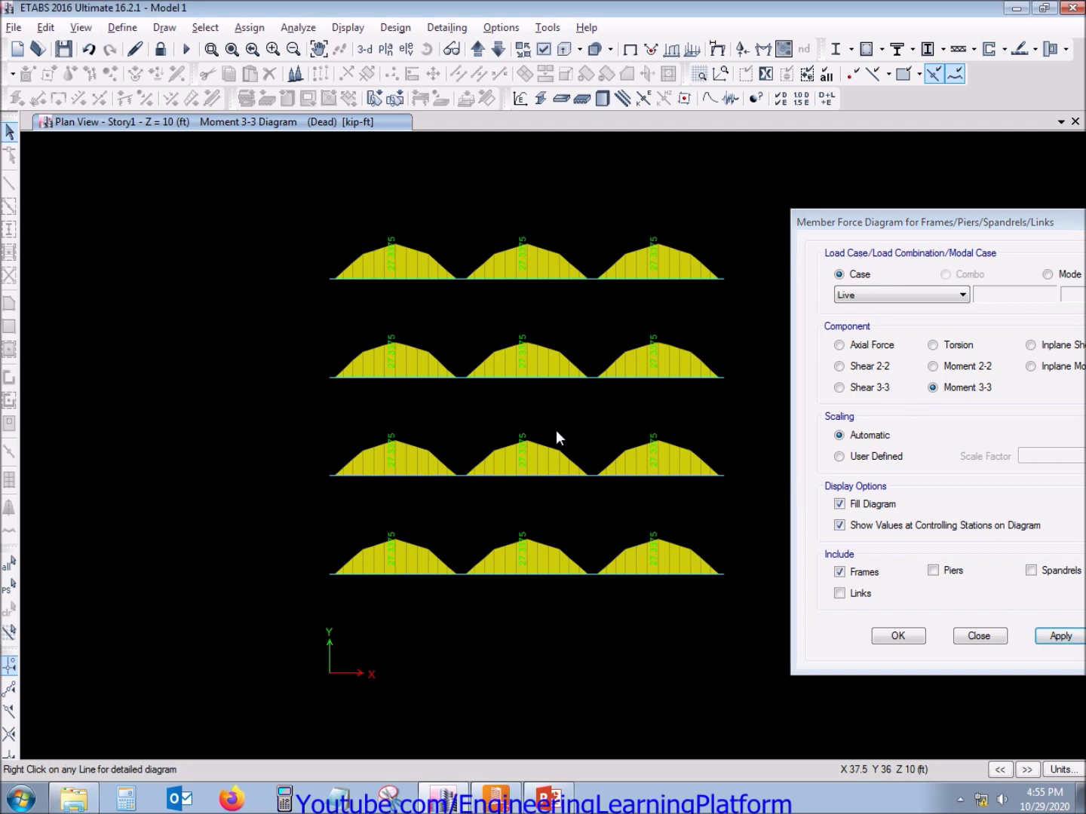
pyautogui.moveTo(592, 378)
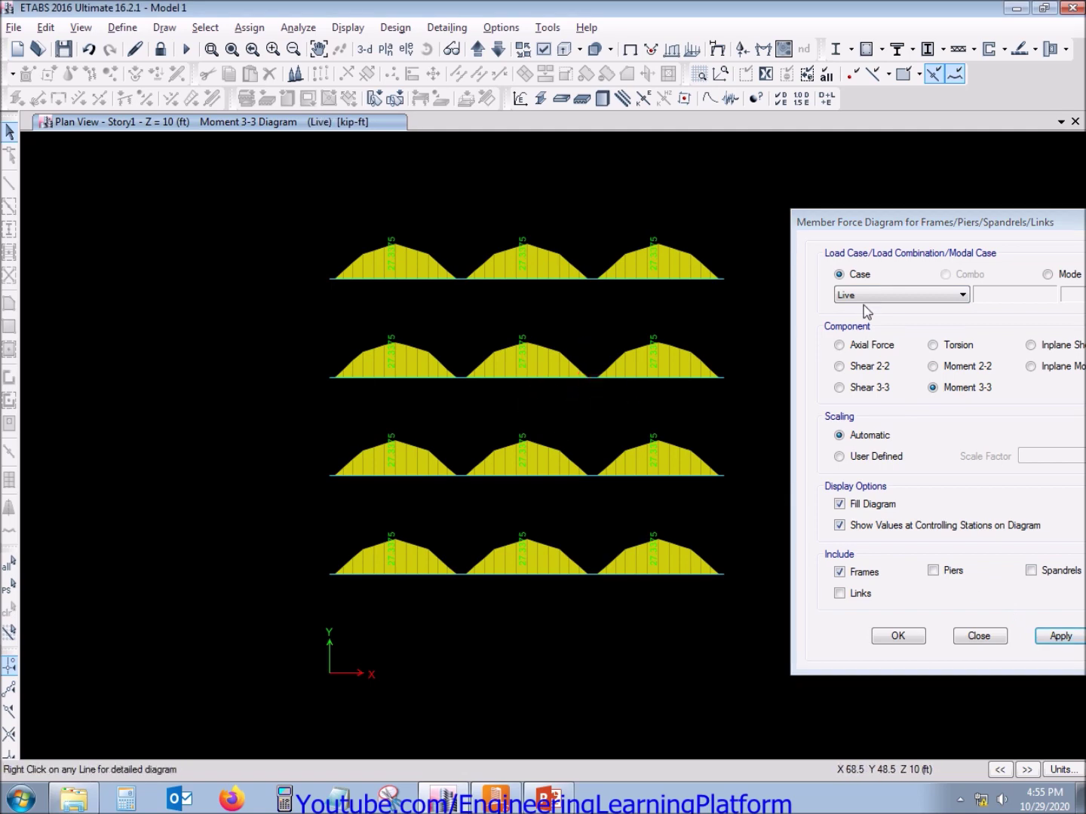
# Display the beams' Moment 3-3 diagram for the EY load case and close the member force diagram settings
pyautogui.click(897, 294)
pyautogui.click(859, 335)
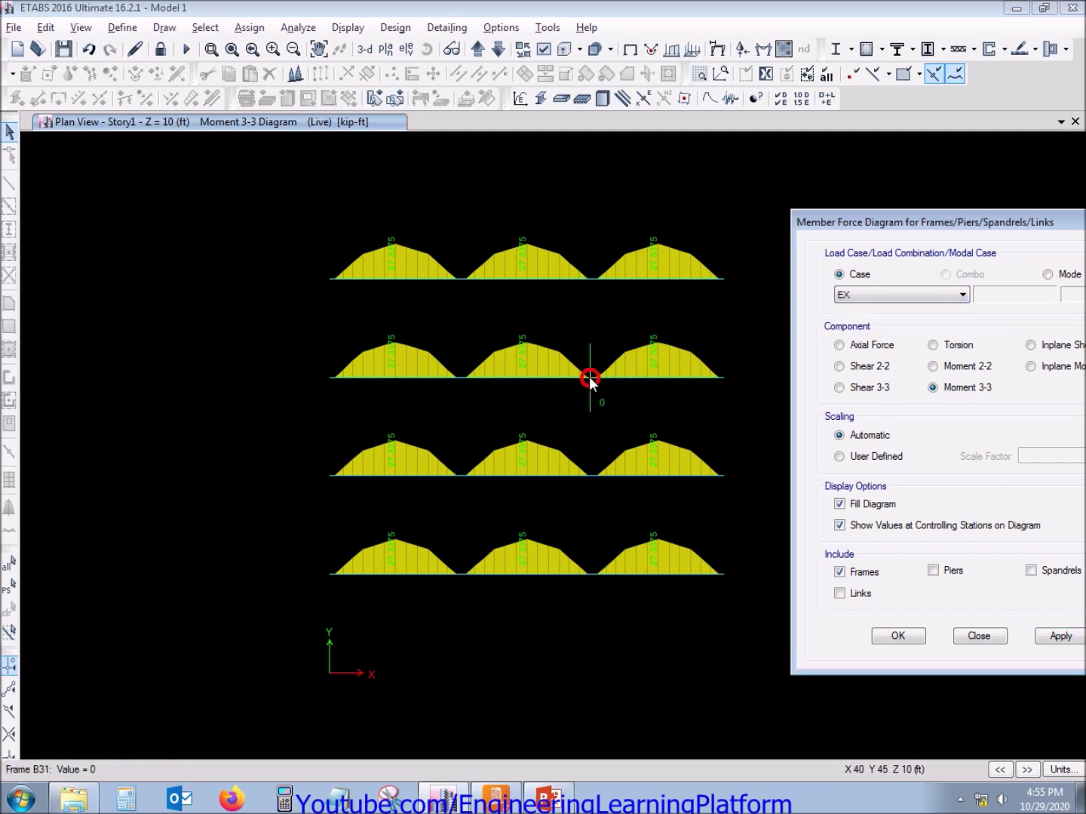
pyautogui.click(879, 294)
pyautogui.click(846, 344)
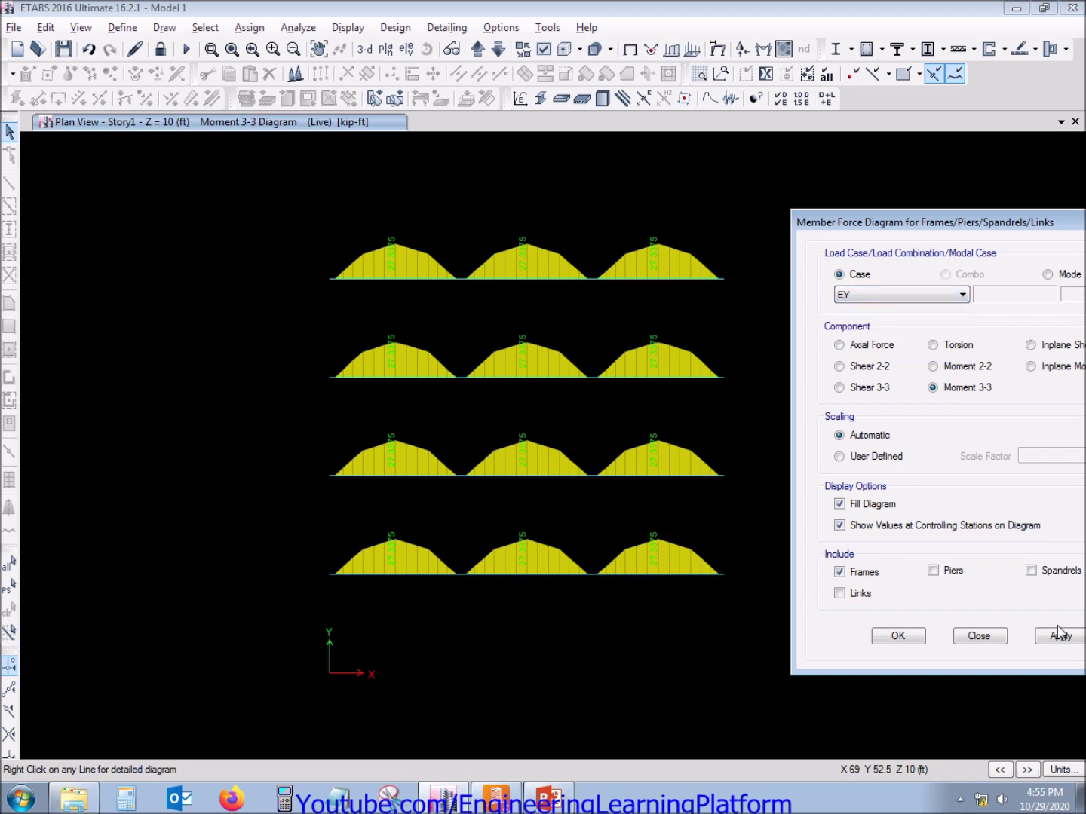
pyautogui.click(1059, 635)
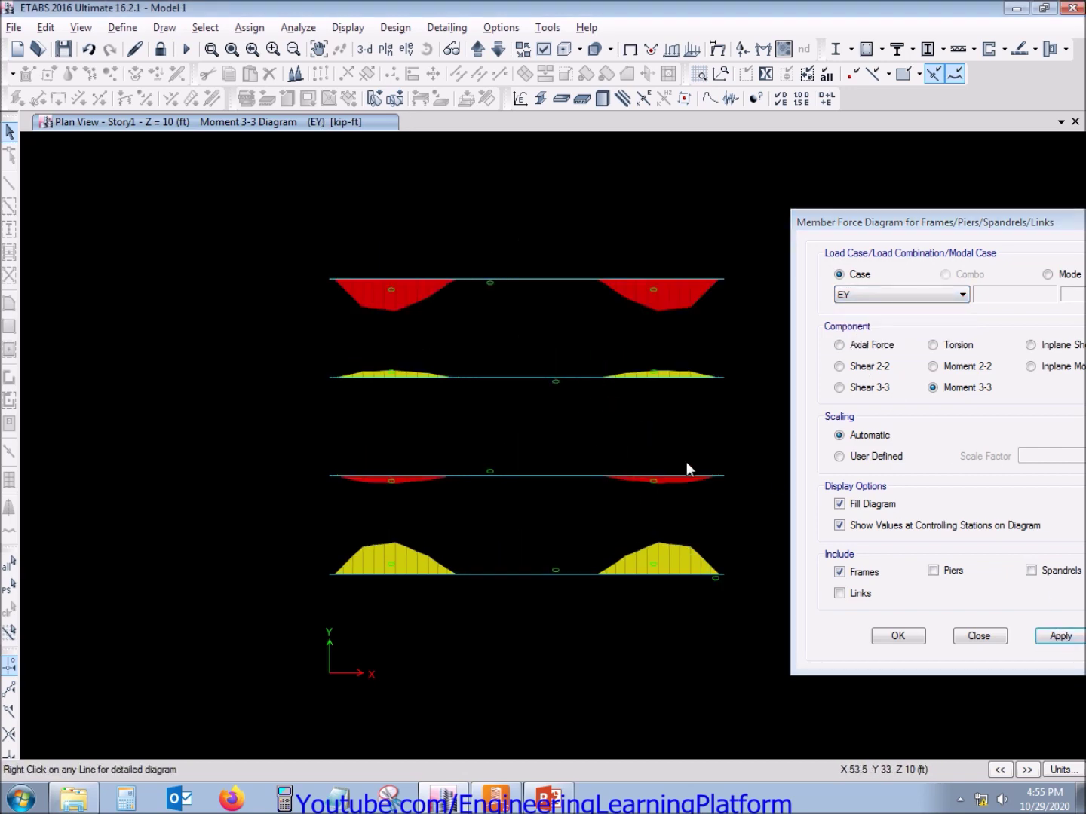
pyautogui.click(979, 635)
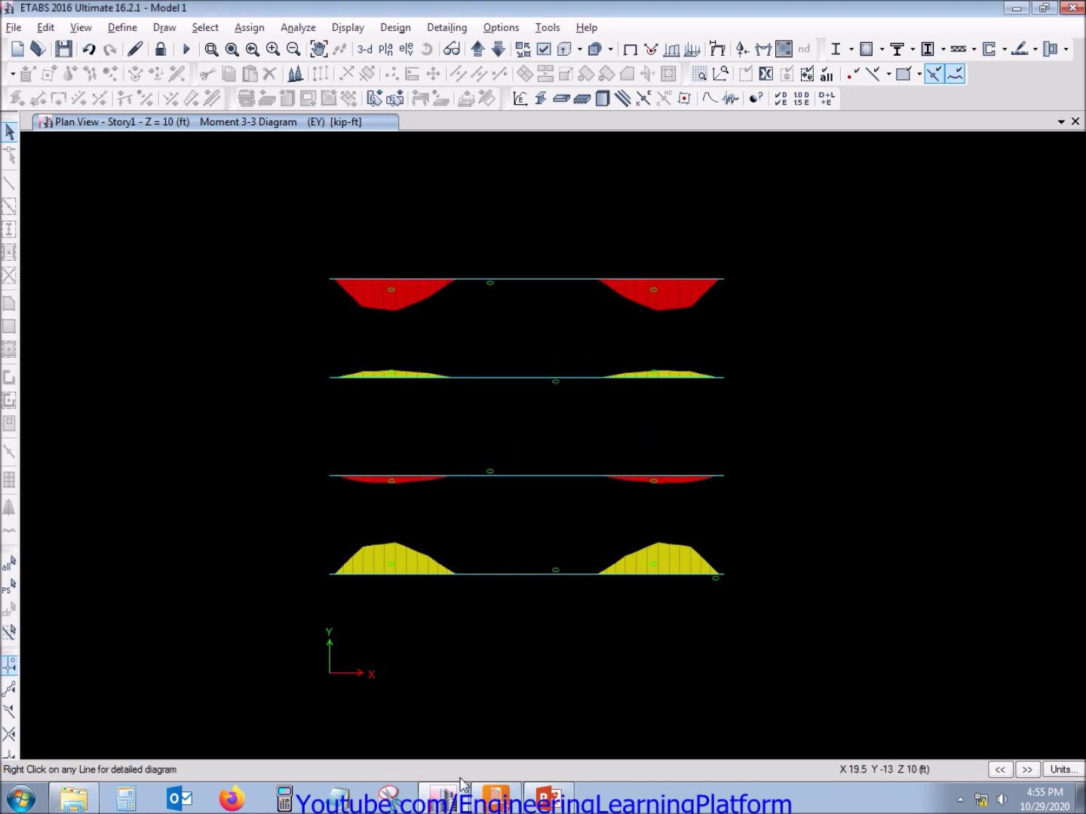
# Return to RAM Connection, accept joint 1's loads, and open its unstiffened seated shear connection for editing
pyautogui.click(497, 797)
pyautogui.click(797, 678)
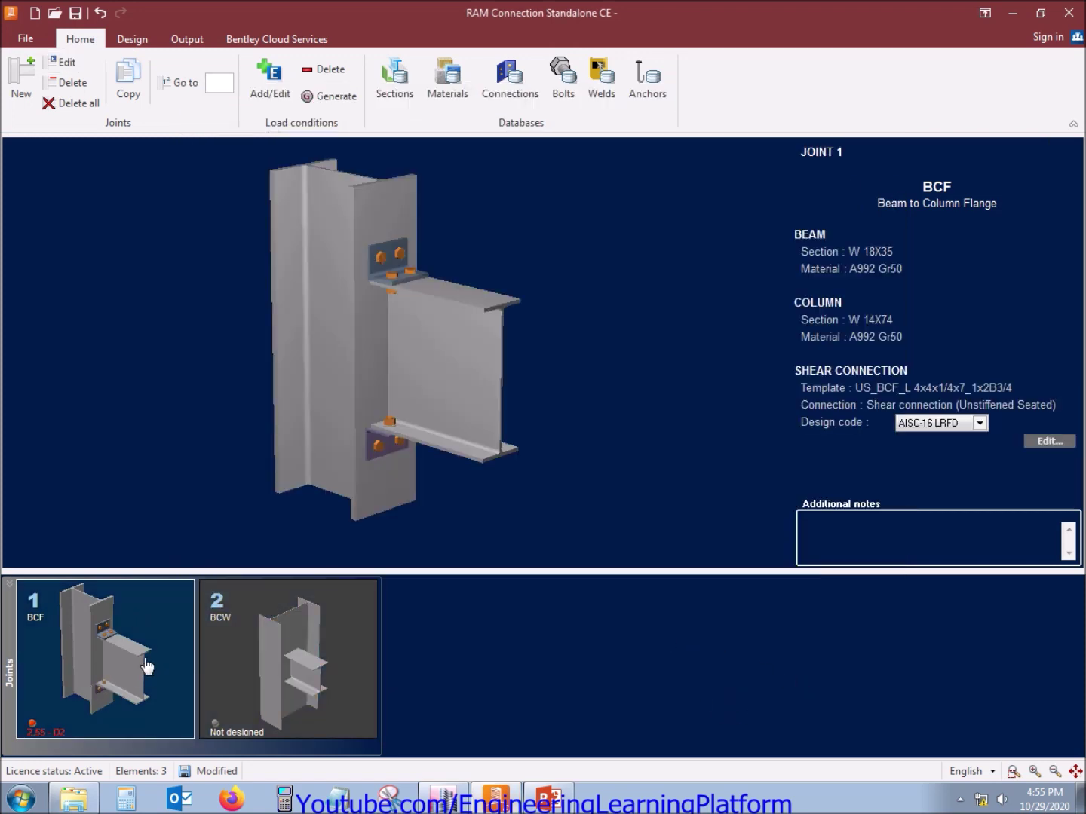
pyautogui.click(1042, 442)
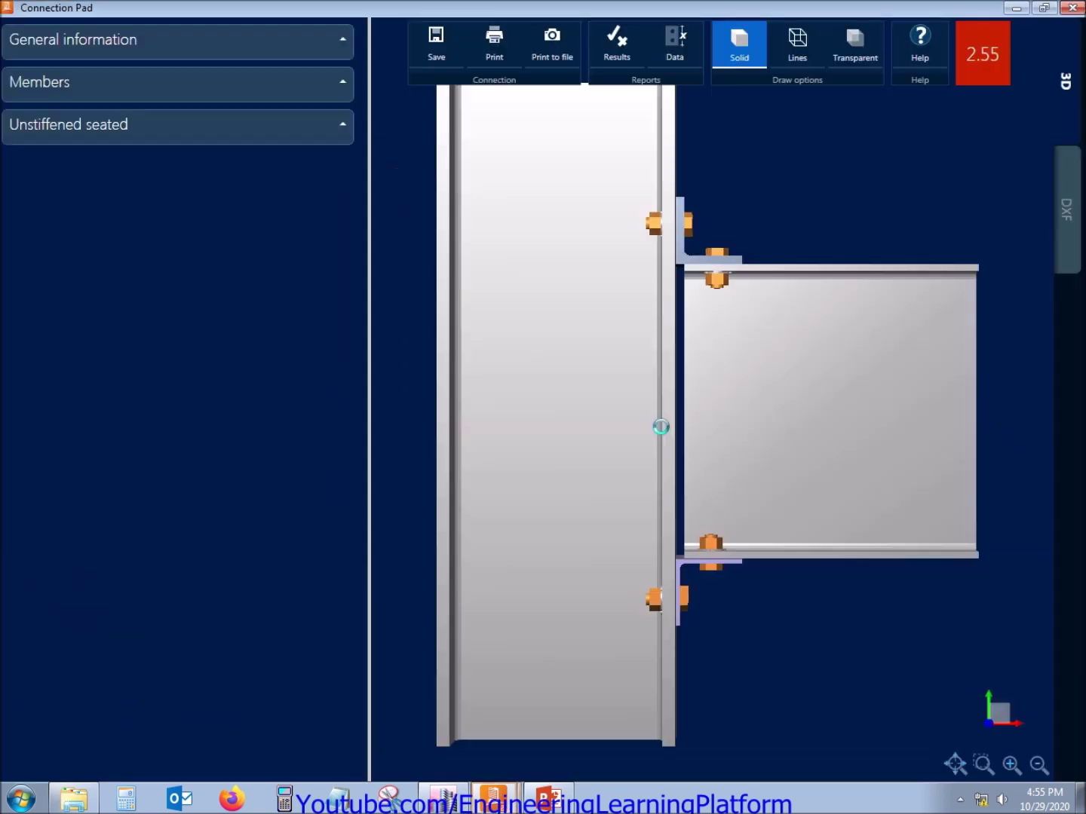
pyautogui.moveTo(951, 138); pyautogui.dragTo(893, 174, button='right')
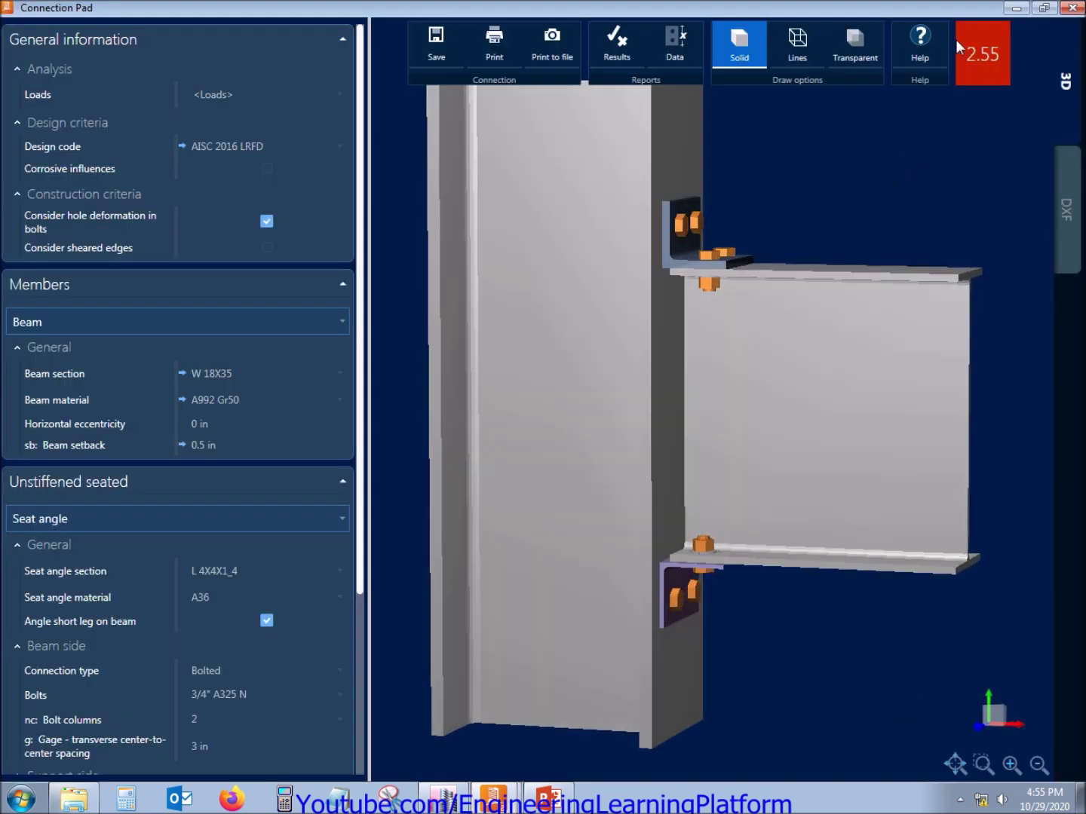
pyautogui.scroll(-2, 874, 183)
pyautogui.moveTo(819, 174); pyautogui.dragTo(845, 207, button='right')
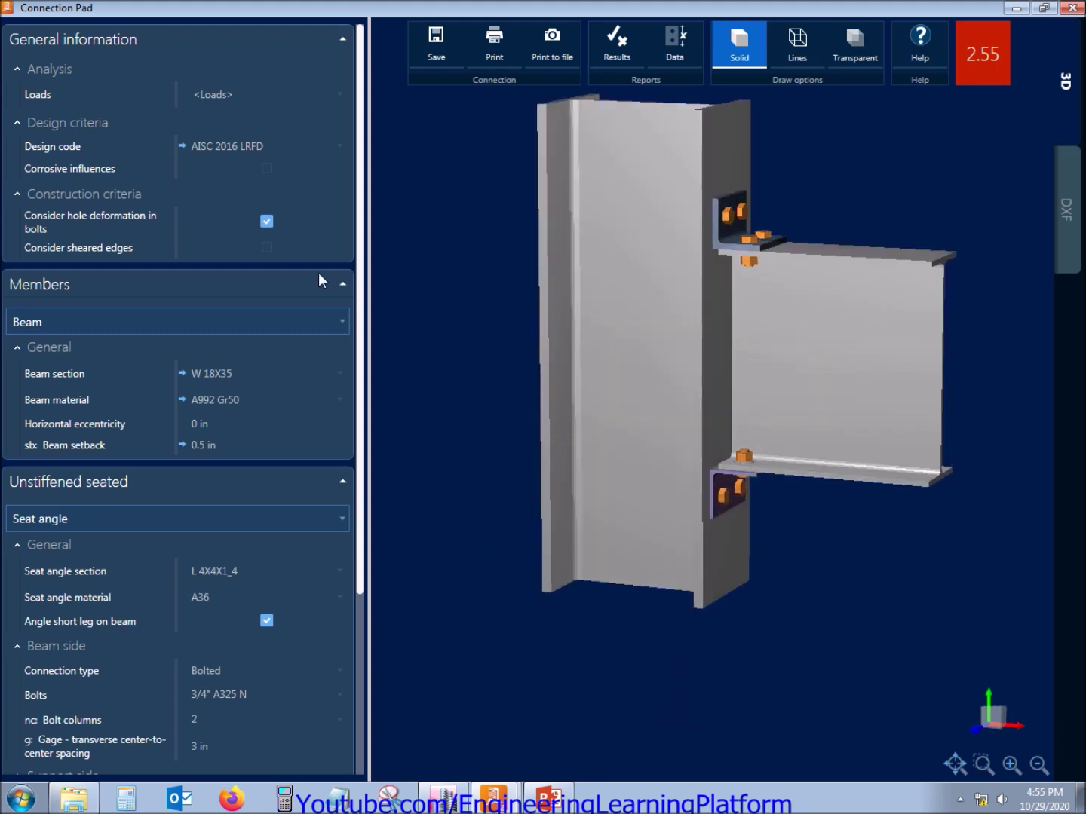
# Collapse the seat angle, beam, construction criteria and design criteria property groups of the connection
pyautogui.click(36, 543)
pyautogui.click(35, 570)
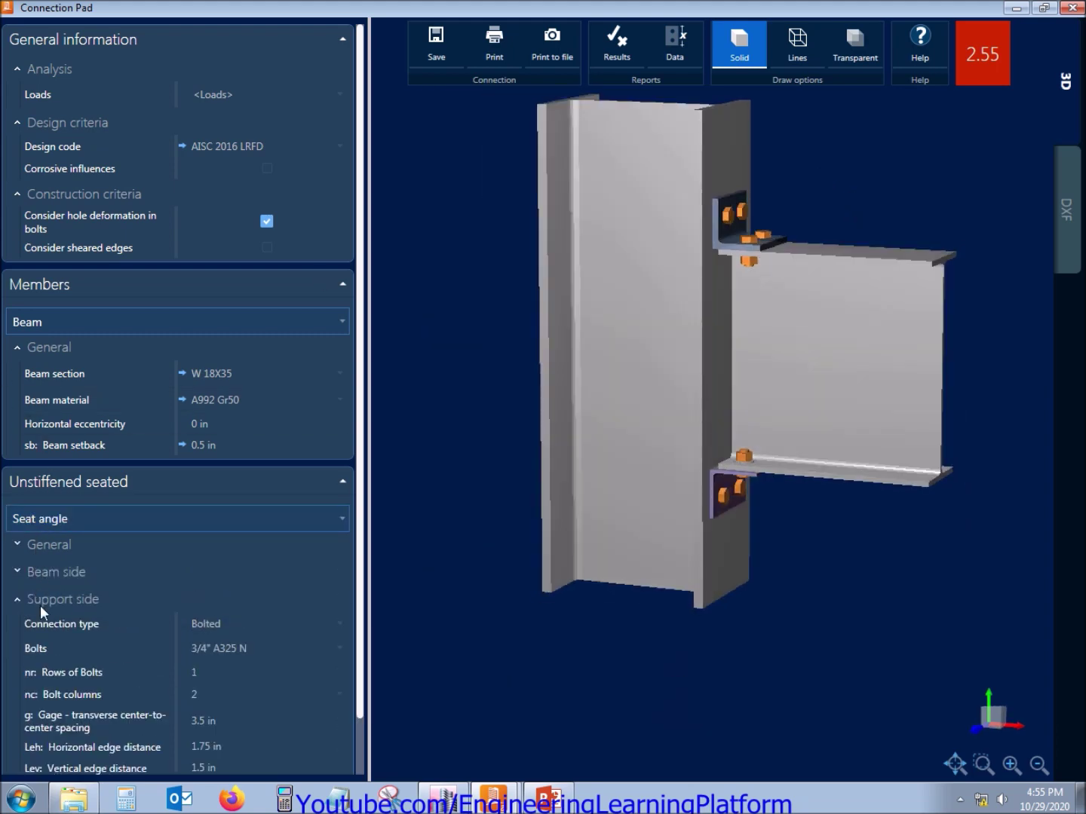
pyautogui.click(40, 603)
pyautogui.click(49, 348)
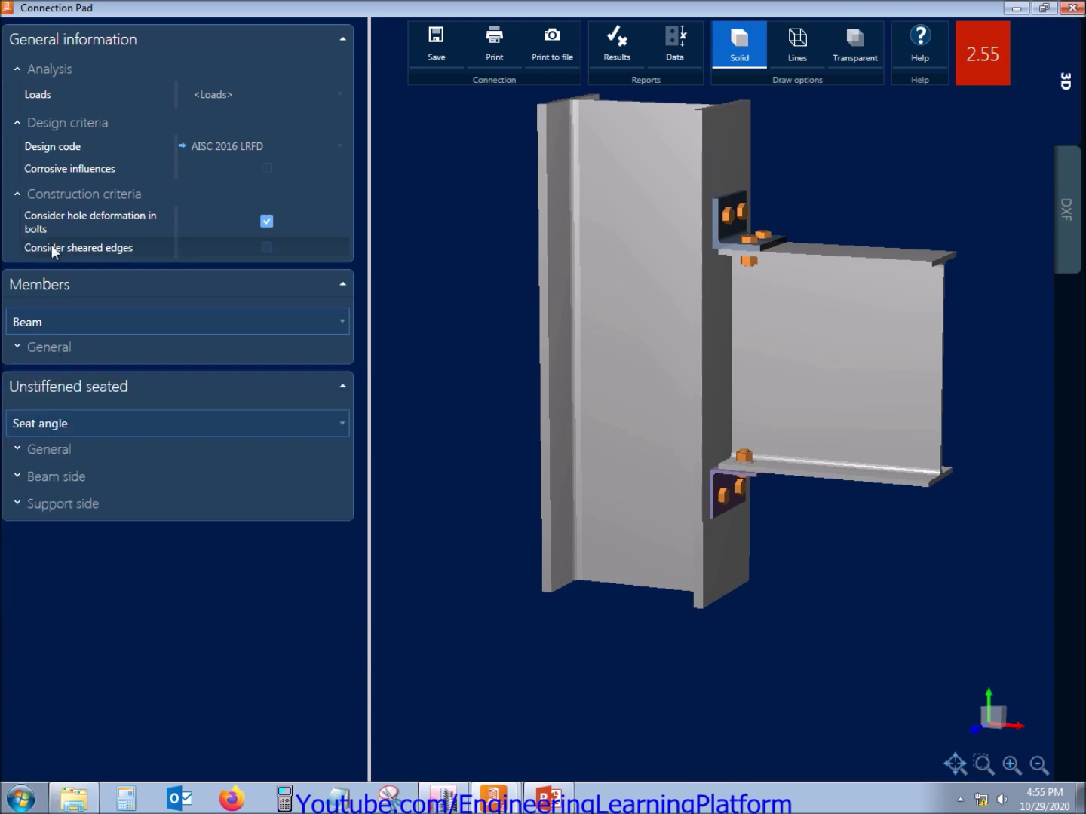
pyautogui.click(70, 194)
pyautogui.click(74, 123)
# Review the connection's load list with the beam V2 values of the design combinations, and accept it as it is
pyautogui.click(55, 65)
pyautogui.click(51, 70)
pyautogui.click(231, 92)
pyautogui.click(231, 92)
pyautogui.scroll(-2, 387, 249)
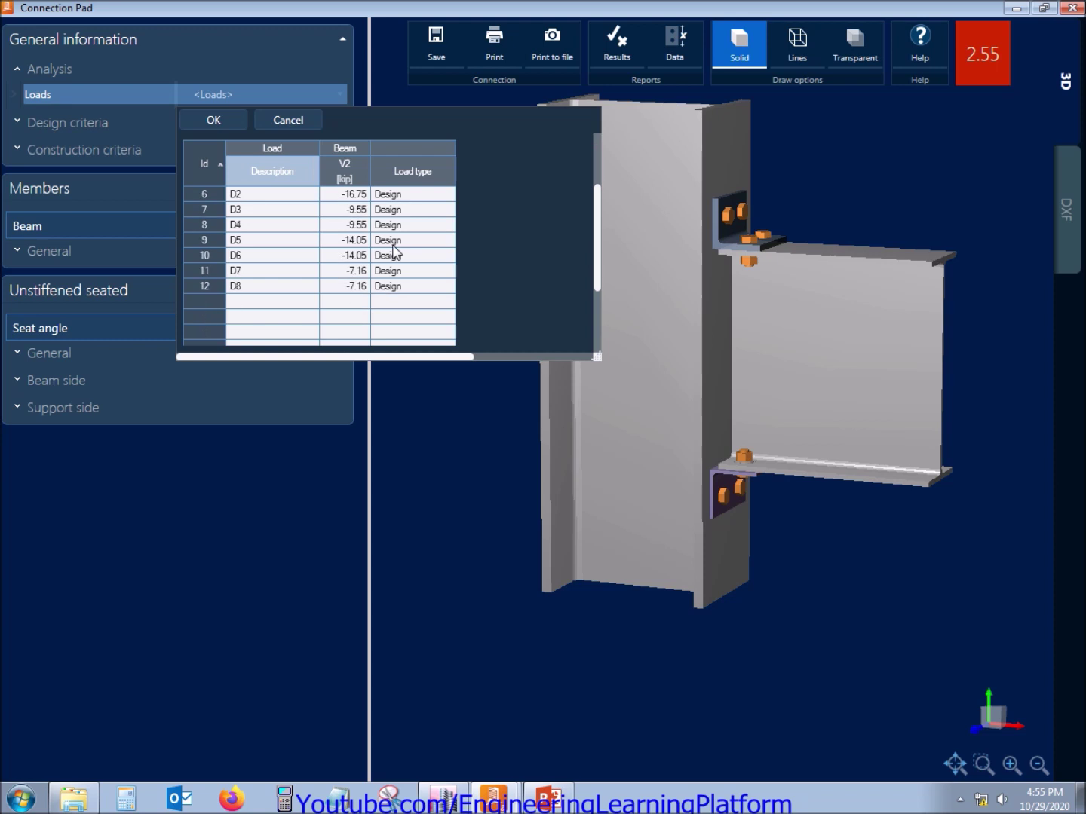
pyautogui.click(214, 122)
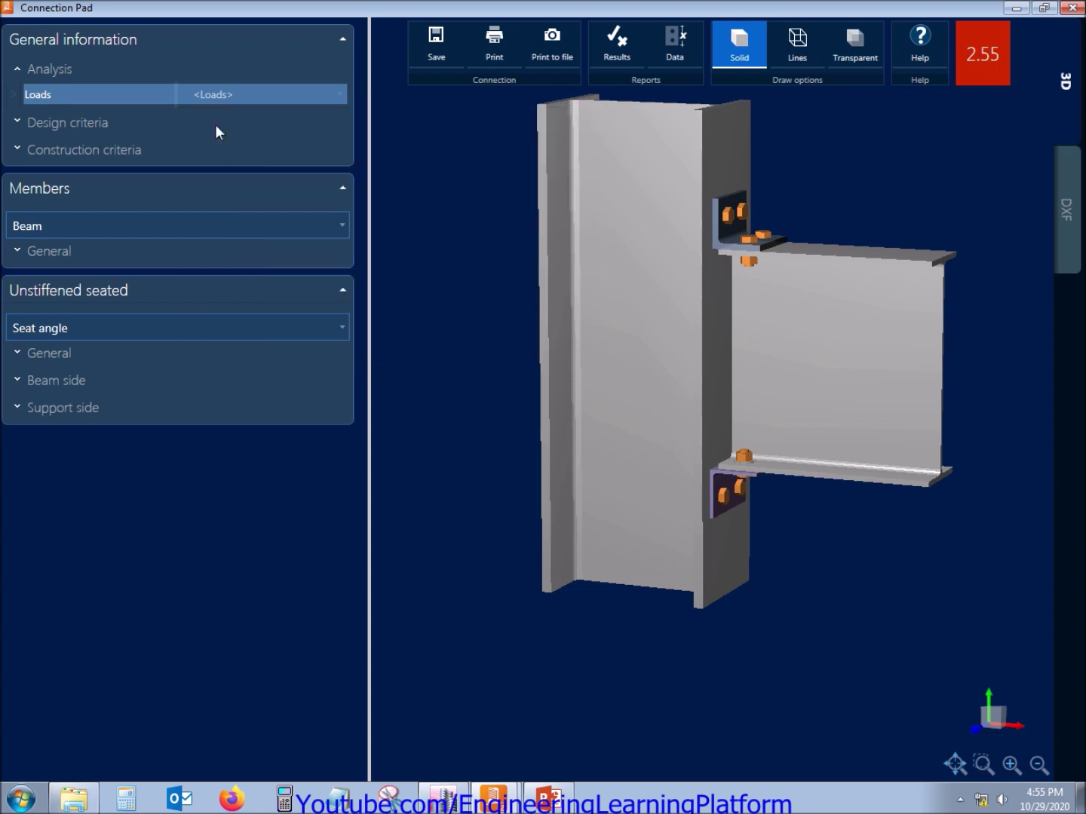
# Review the connection's design criteria and construction criteria, and collapse the general information groups
pyautogui.click(27, 69)
pyautogui.click(42, 99)
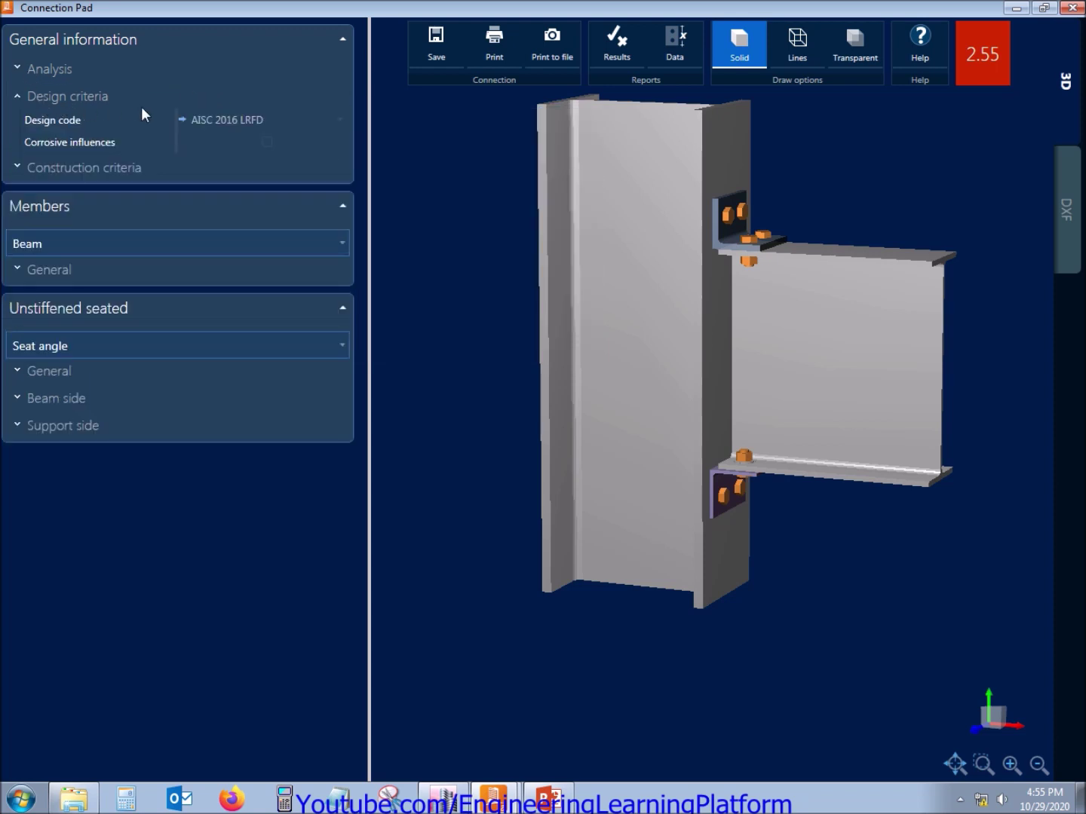
pyautogui.click(48, 97)
pyautogui.click(61, 125)
pyautogui.click(63, 122)
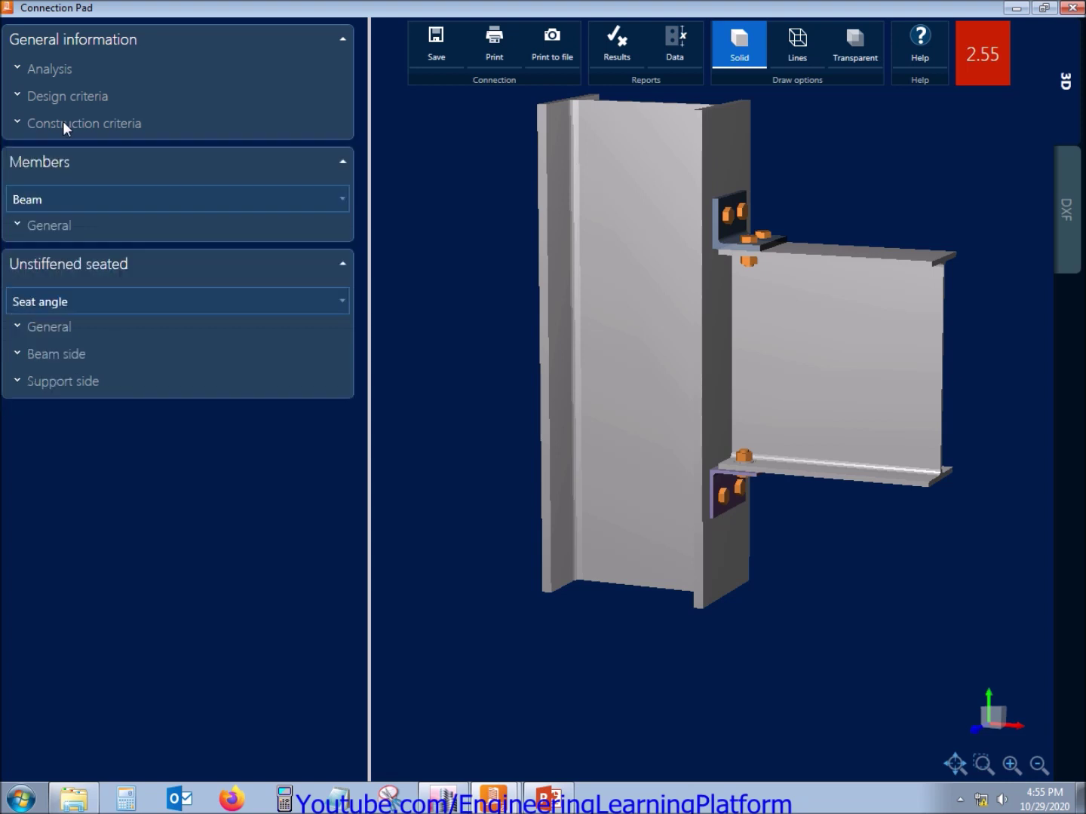
# Review the section and material settings of the beam, the column and the seat angle
pyautogui.click(68, 222)
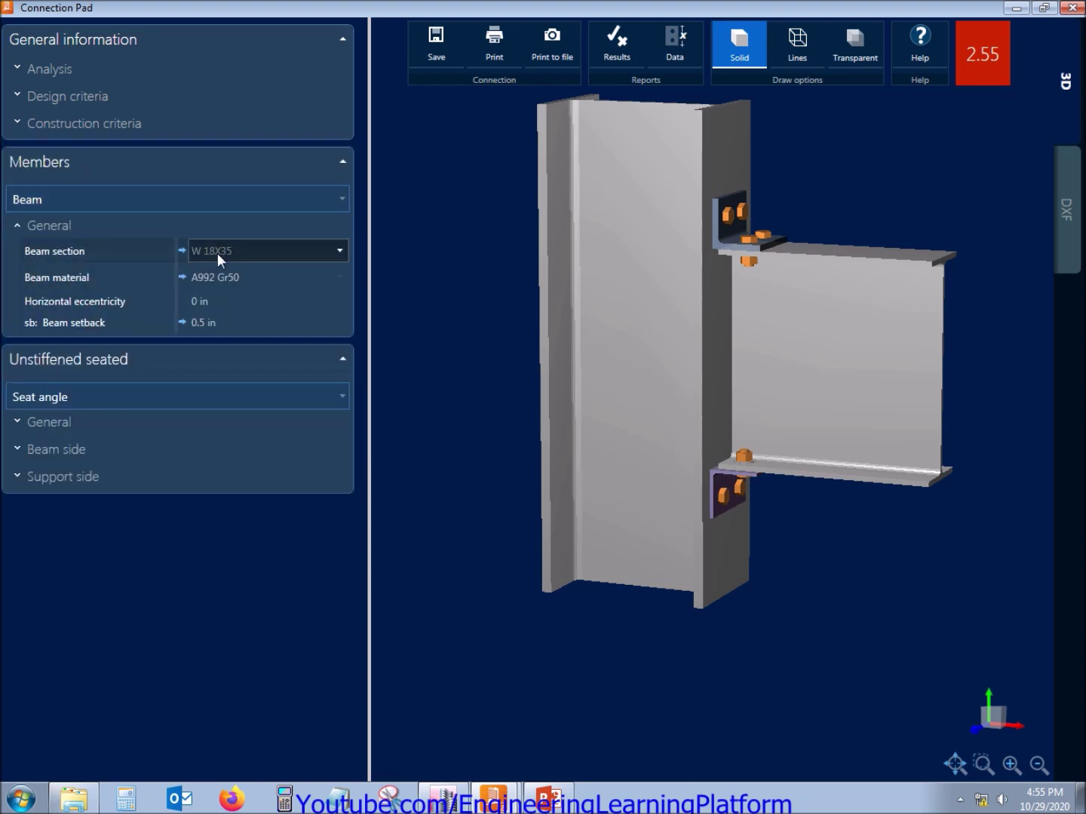
pyautogui.click(96, 228)
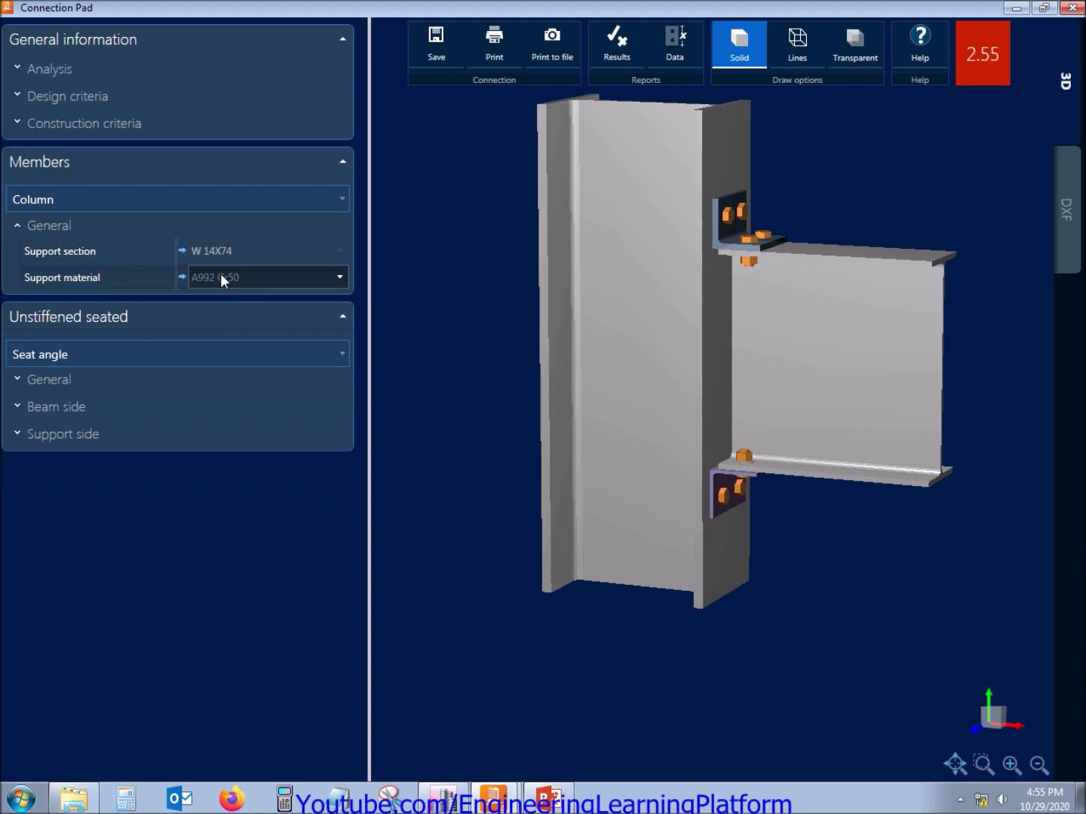
pyautogui.click(45, 225)
pyautogui.click(64, 324)
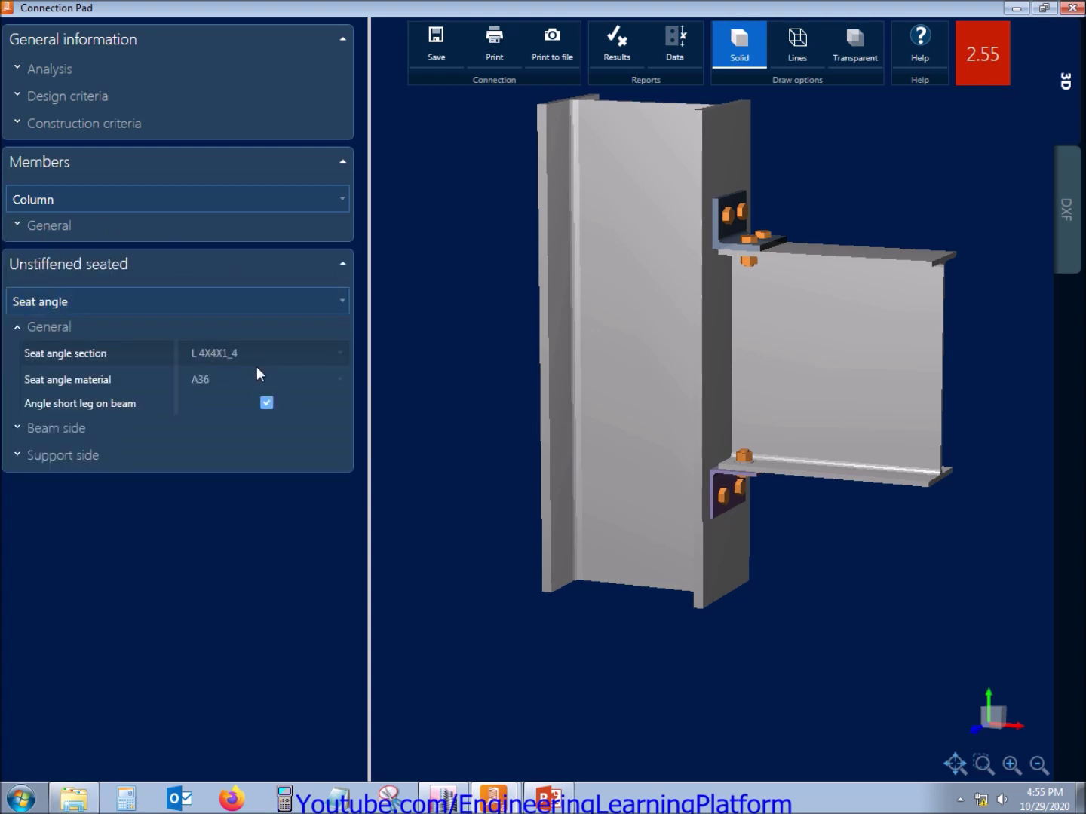
pyautogui.click(204, 332)
# Try 4 bolt columns on the seat angle's beam side, inspect the bolt layout, and set the number back to 2
pyautogui.click(89, 355)
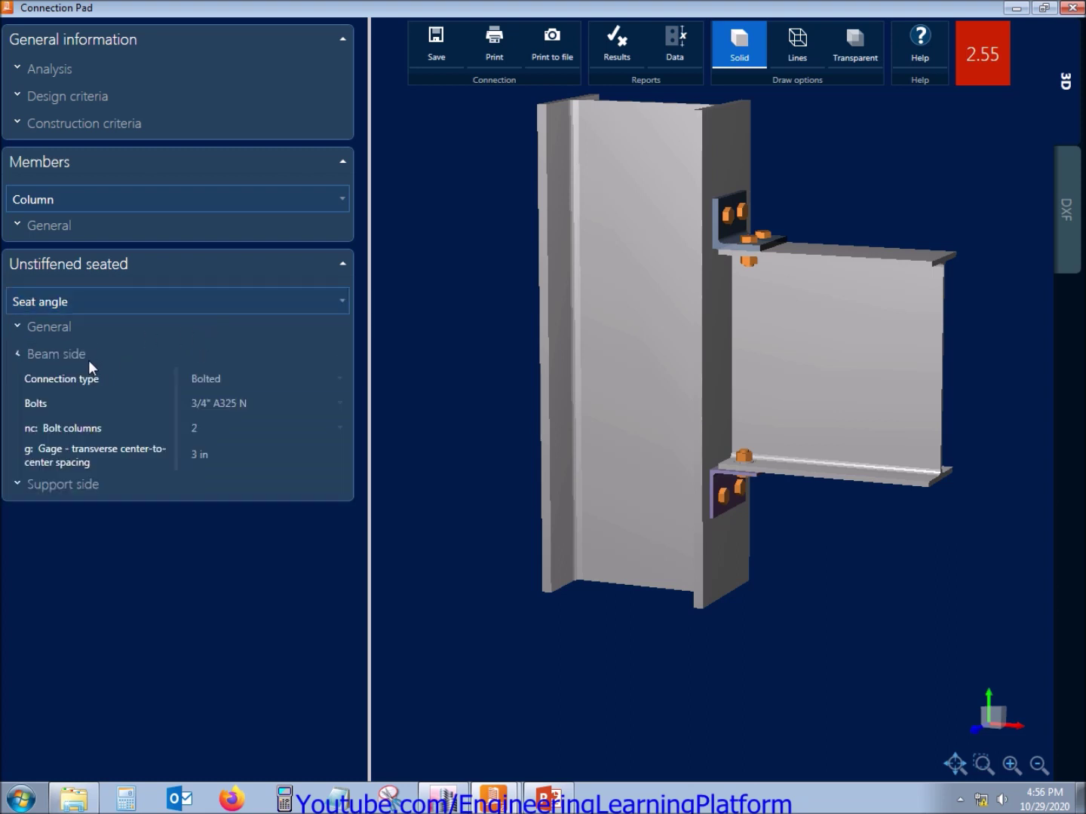
pyautogui.click(220, 426)
pyautogui.write('4')
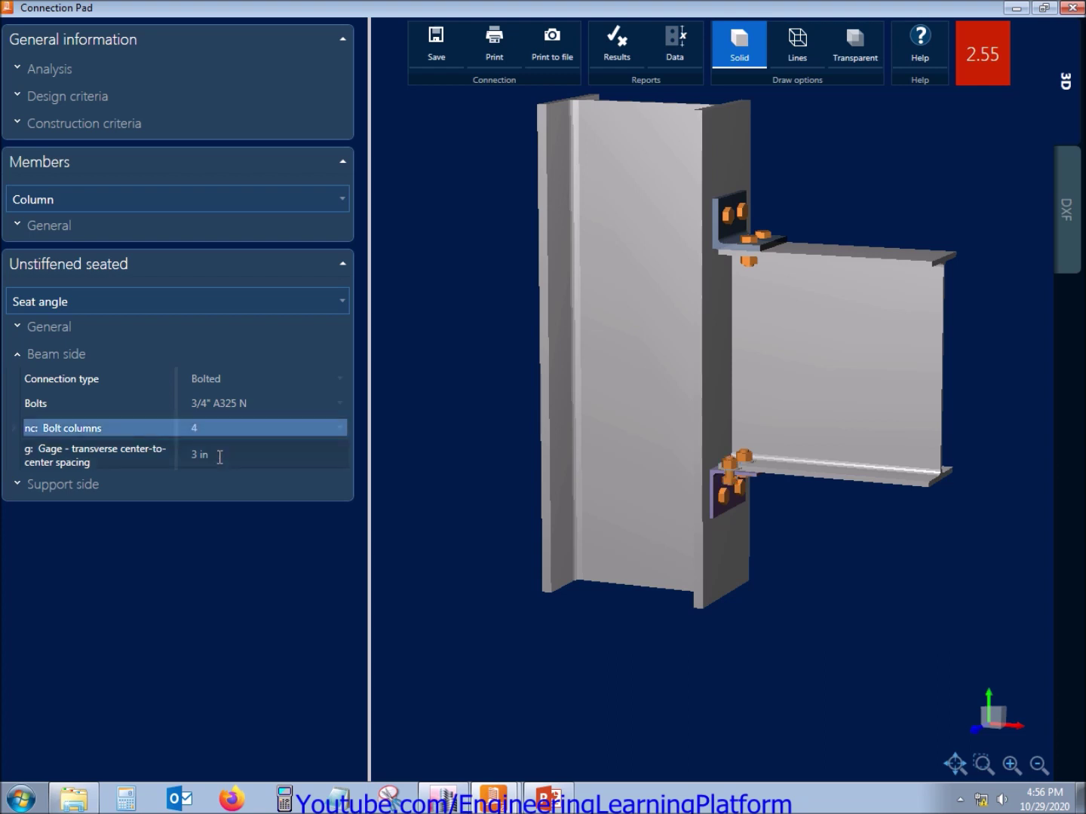
pyautogui.moveTo(614, 431); pyautogui.dragTo(606, 471)
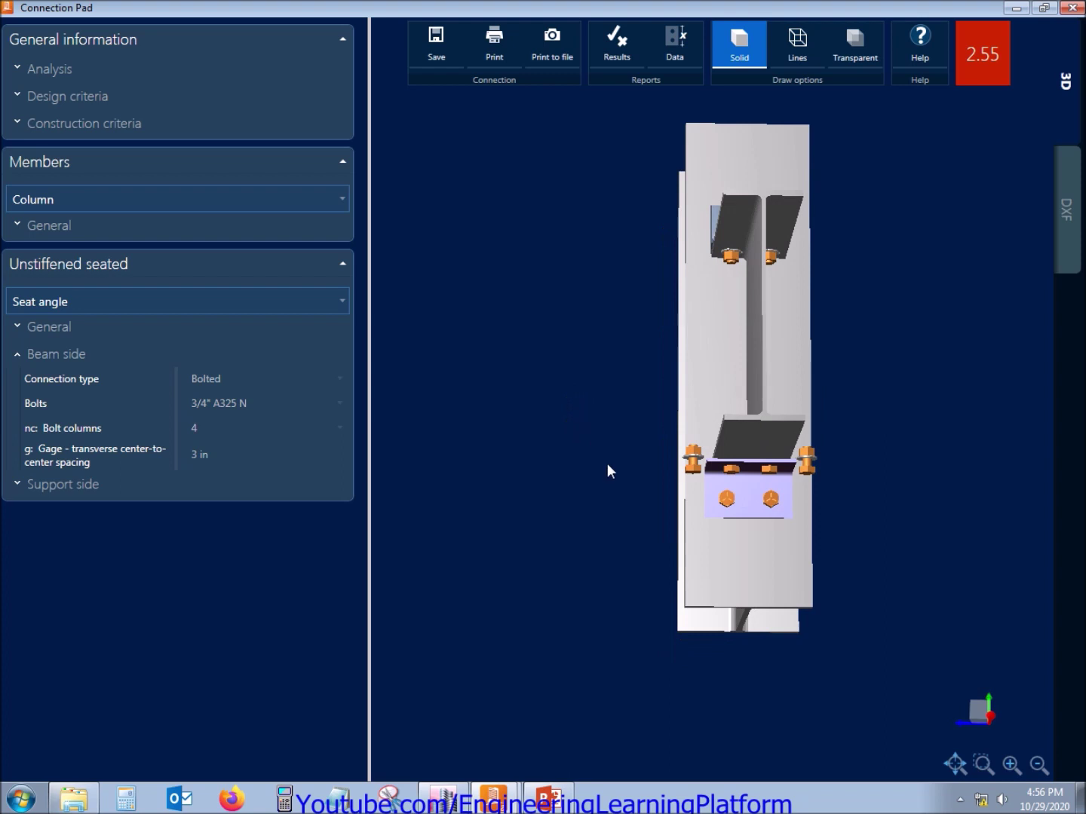
pyautogui.click(222, 433)
pyautogui.write('2')
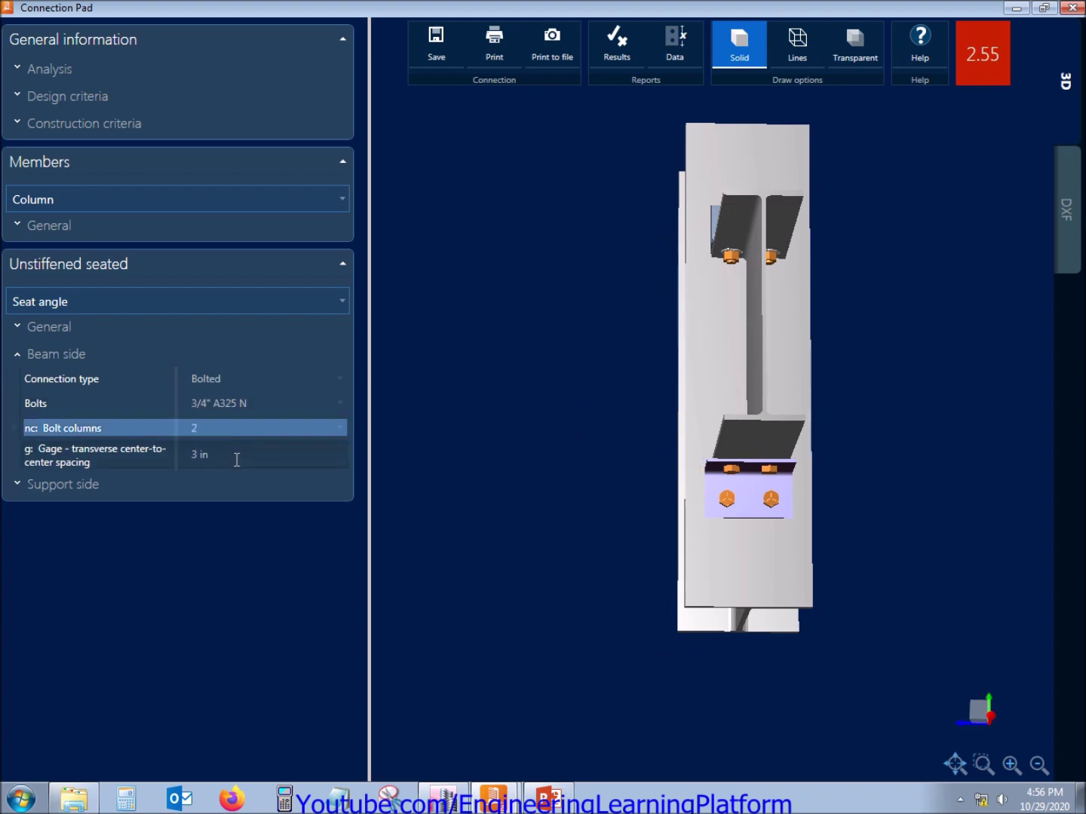
# Try 2 rows of bolts on the seat angle's support side, keeping 2 bolt columns on its beam side, and inspect the layout
pyautogui.moveTo(586, 396); pyautogui.dragTo(611, 446)
pyautogui.click(84, 484)
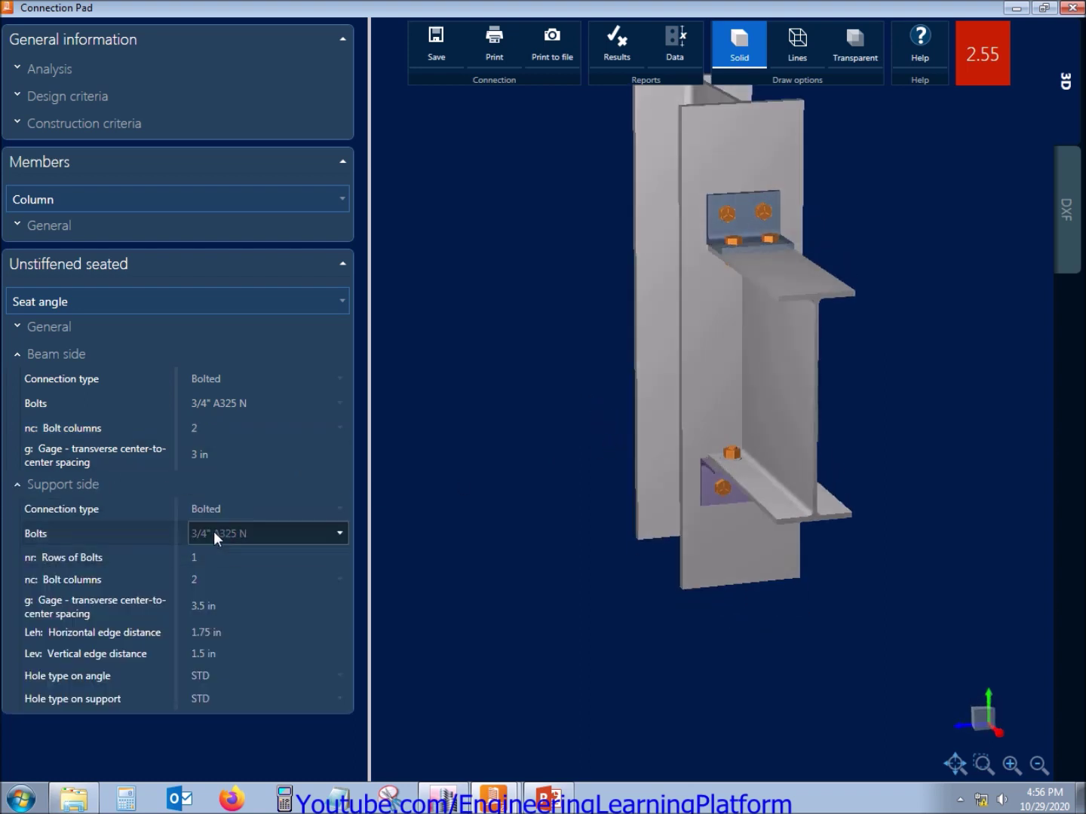
pyautogui.click(210, 561)
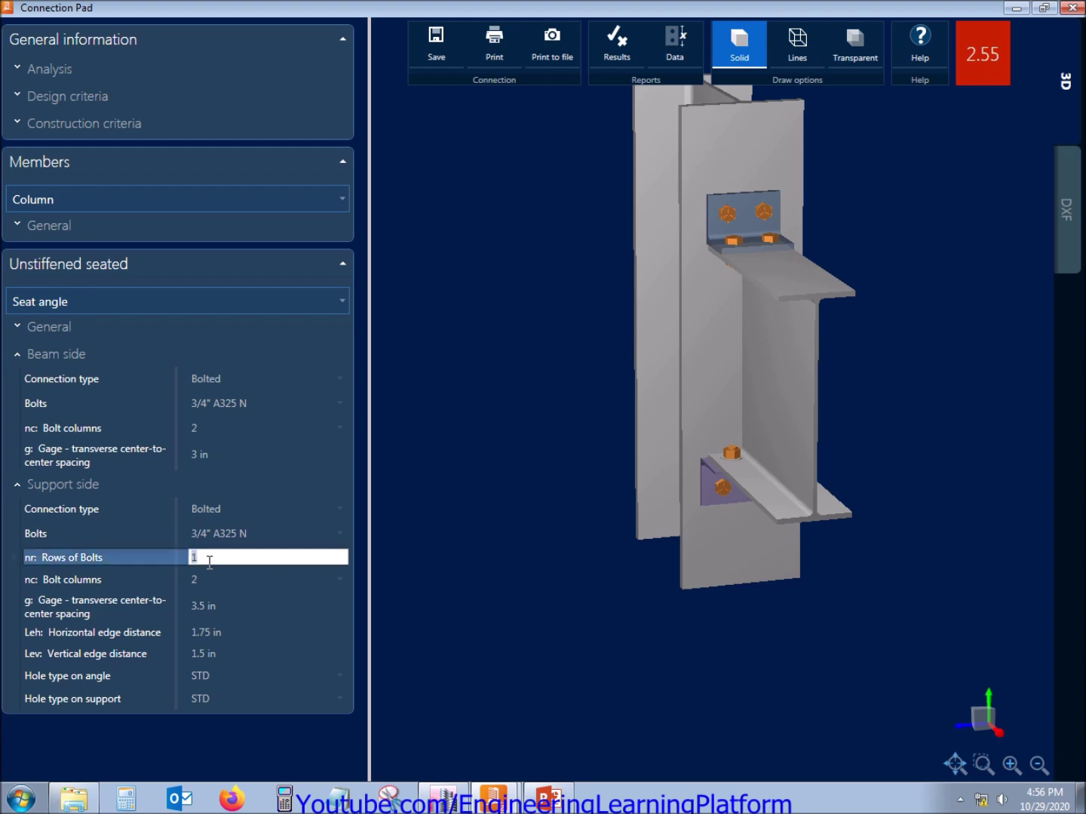
pyautogui.press('Return')
pyautogui.moveTo(663, 573); pyautogui.dragTo(729, 520)
pyautogui.click(206, 463)
pyautogui.write('4X4X1_4')
pyautogui.press('Return')
pyautogui.click(212, 465)
pyautogui.write('2')
pyautogui.press('Return')
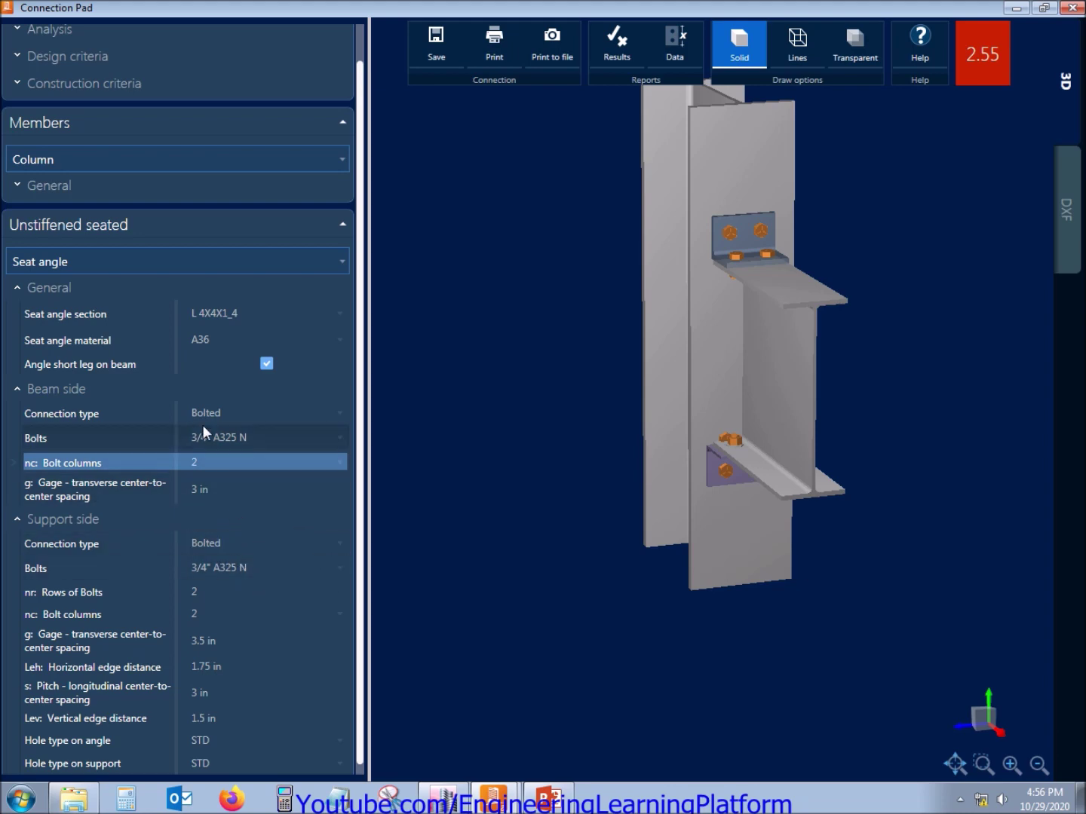
pyautogui.click(58, 390)
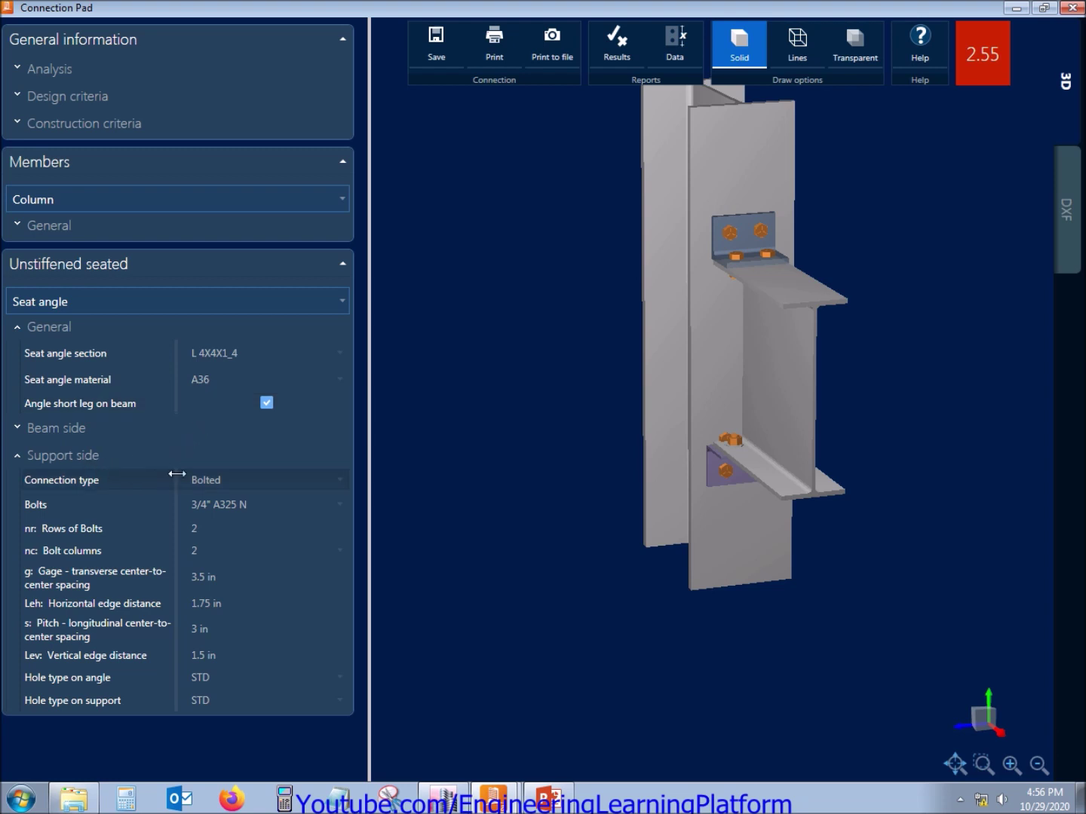
# Try 3 rows of bolts on the seat angle's support side, and set the number back to 1
pyautogui.click(208, 527)
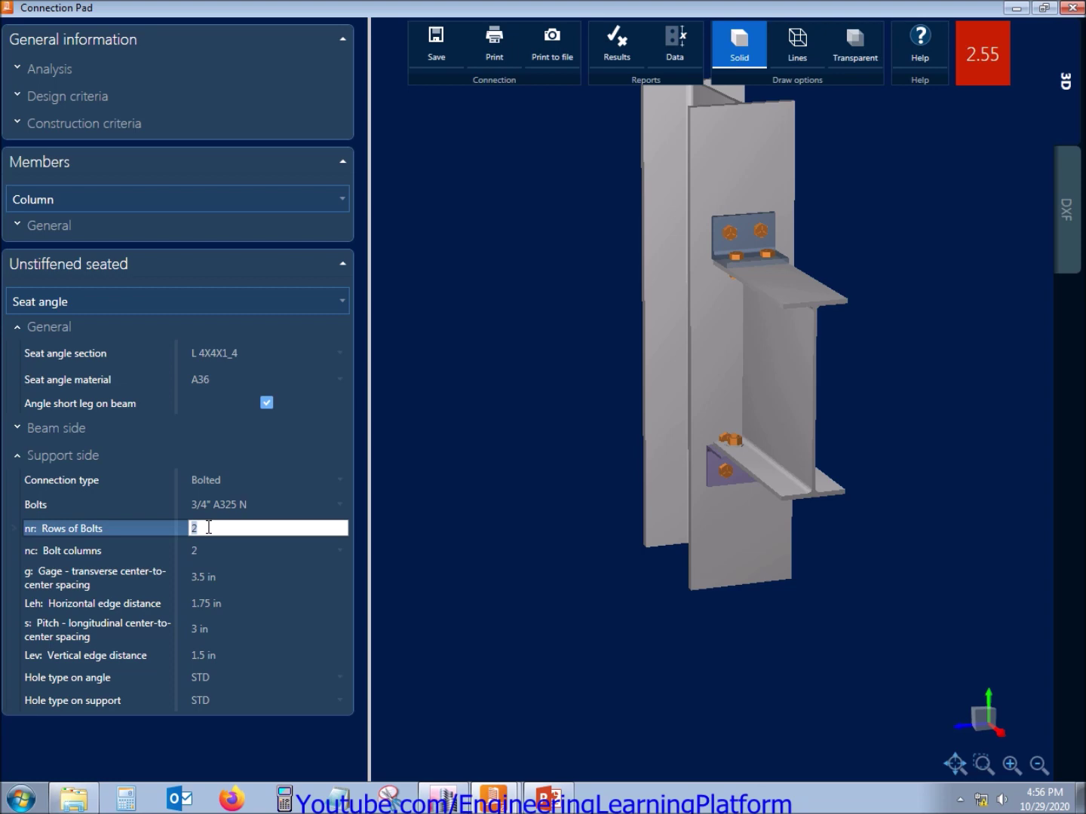
pyautogui.press('Tab')
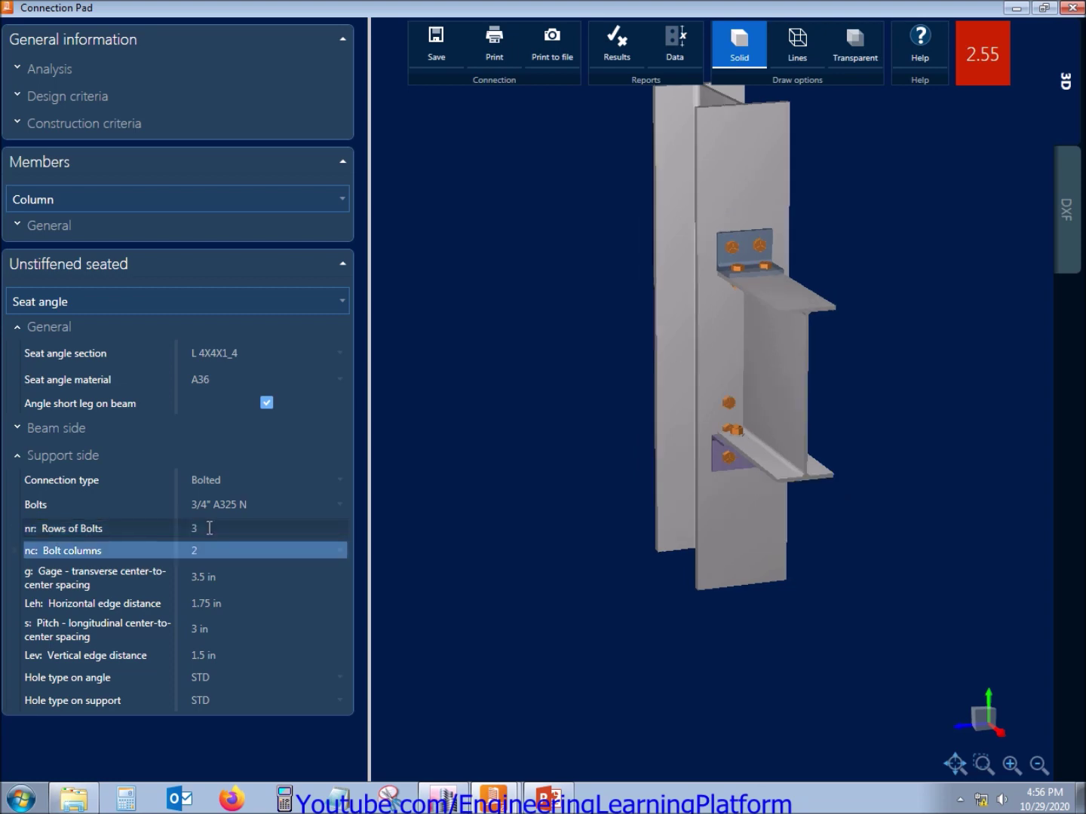
pyautogui.click(209, 528)
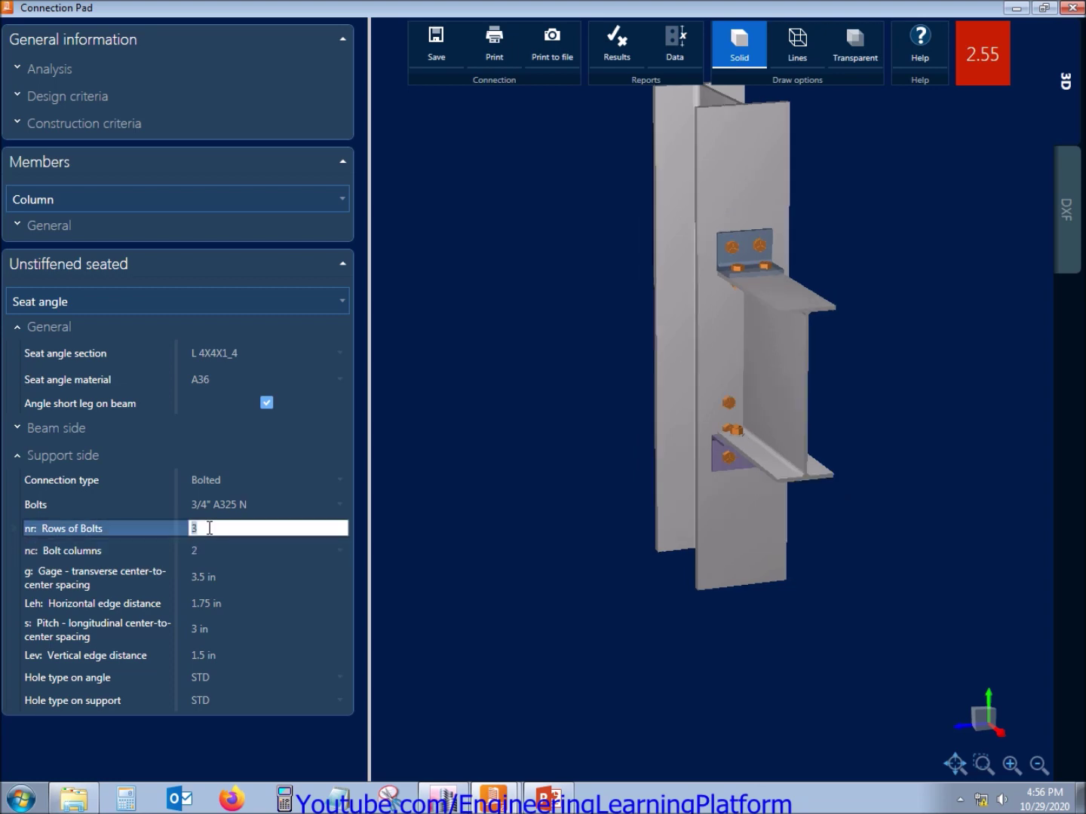
pyautogui.write('1')
pyautogui.press('Return')
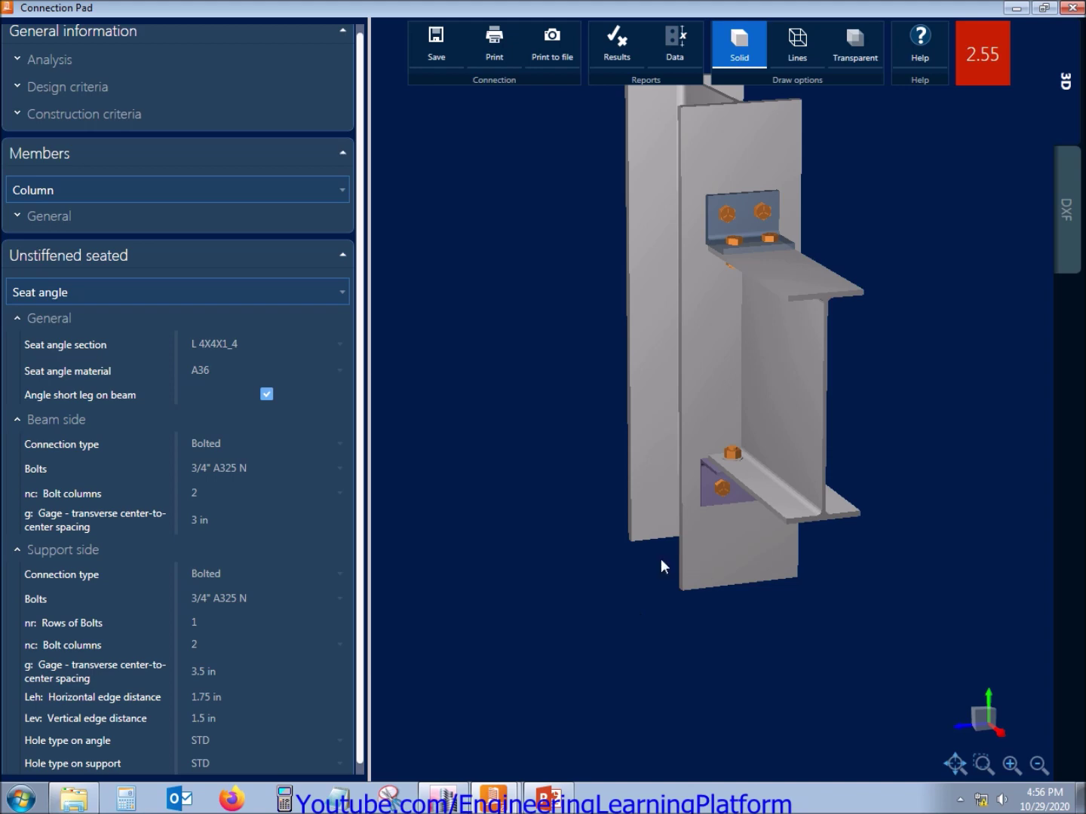
# Try a 3 in bolt gage on the seat angle's support side, and set it back to 3.5 in
pyautogui.moveTo(360, 563); pyautogui.dragTo(362, 580)
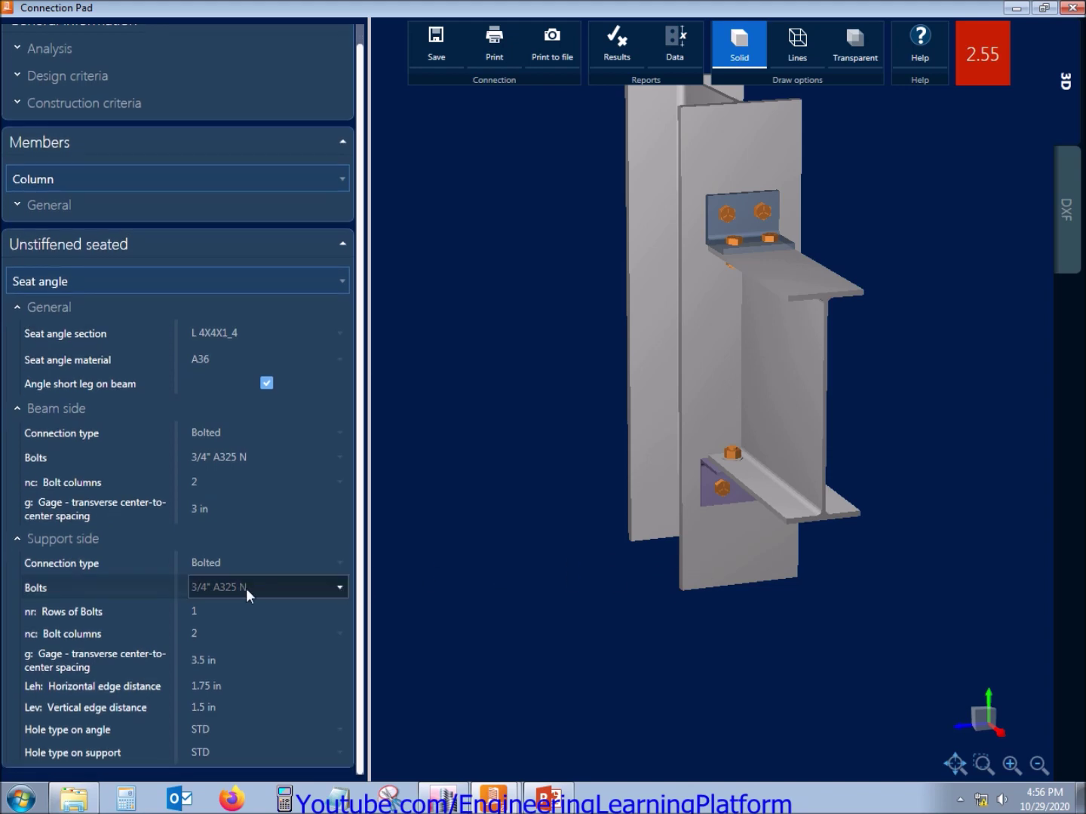
pyautogui.click(224, 658)
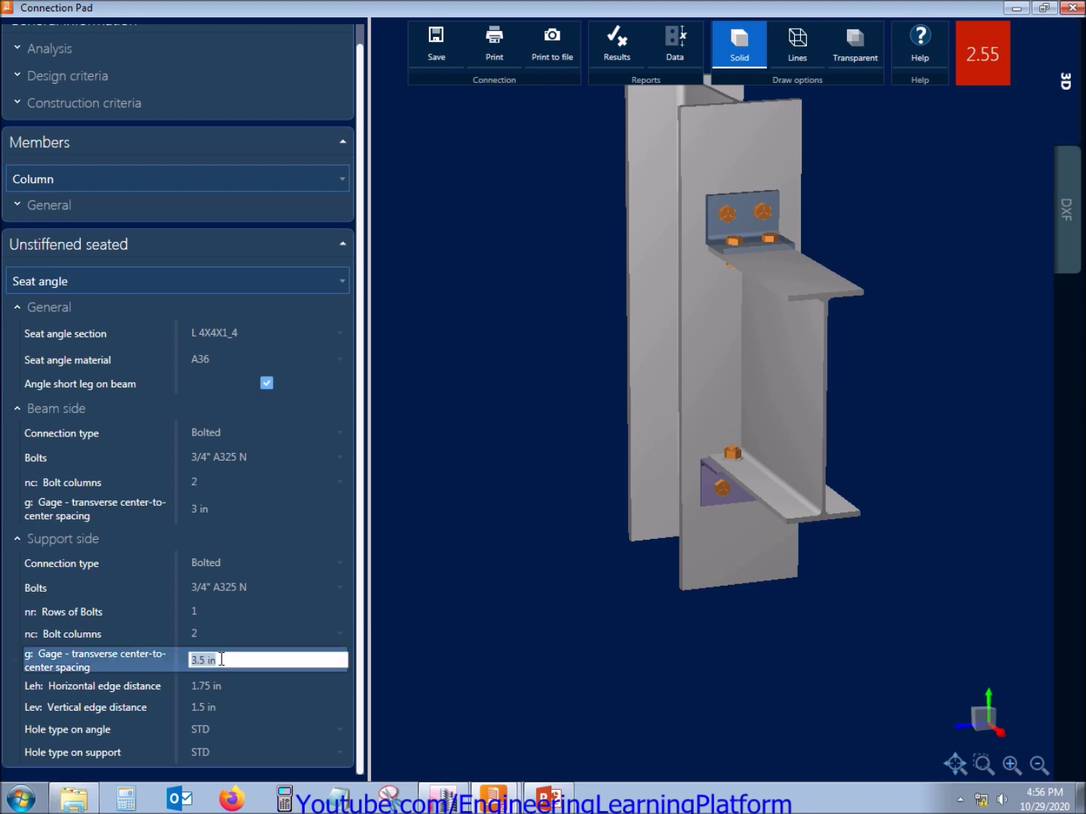
pyautogui.write('3')
pyautogui.press('Return')
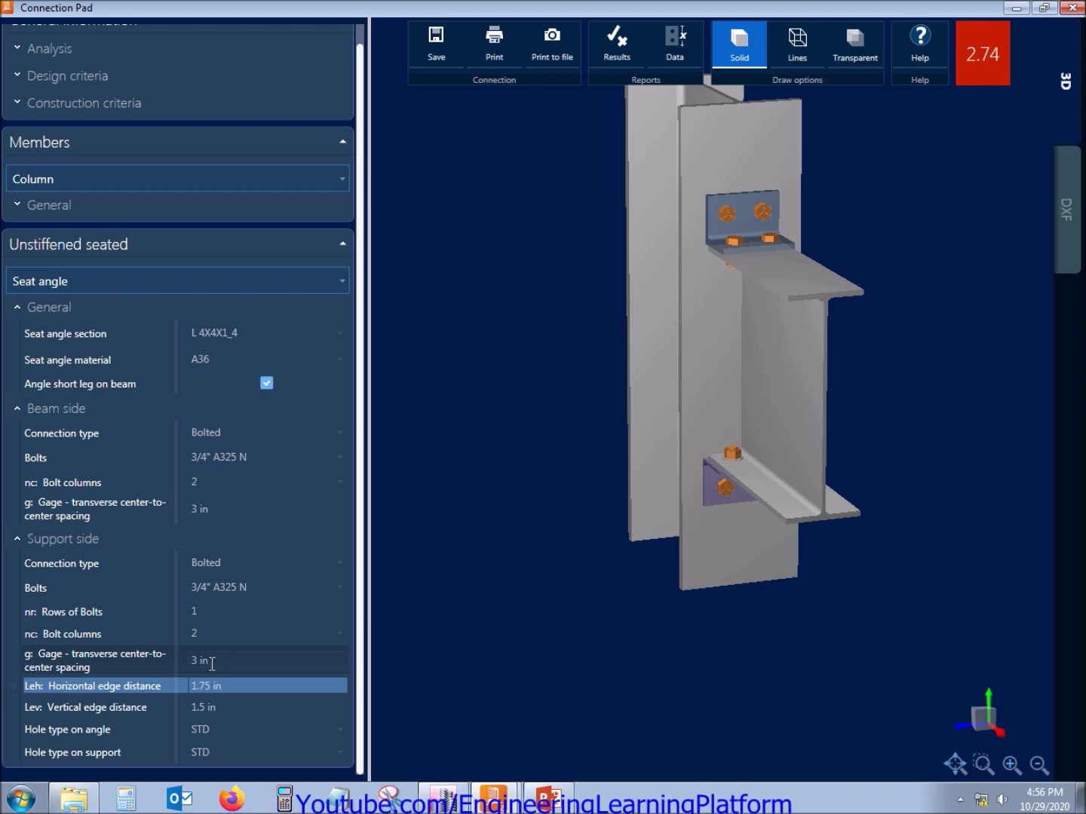
pyautogui.click(212, 662)
pyautogui.write('3.5')
pyautogui.press('Return')
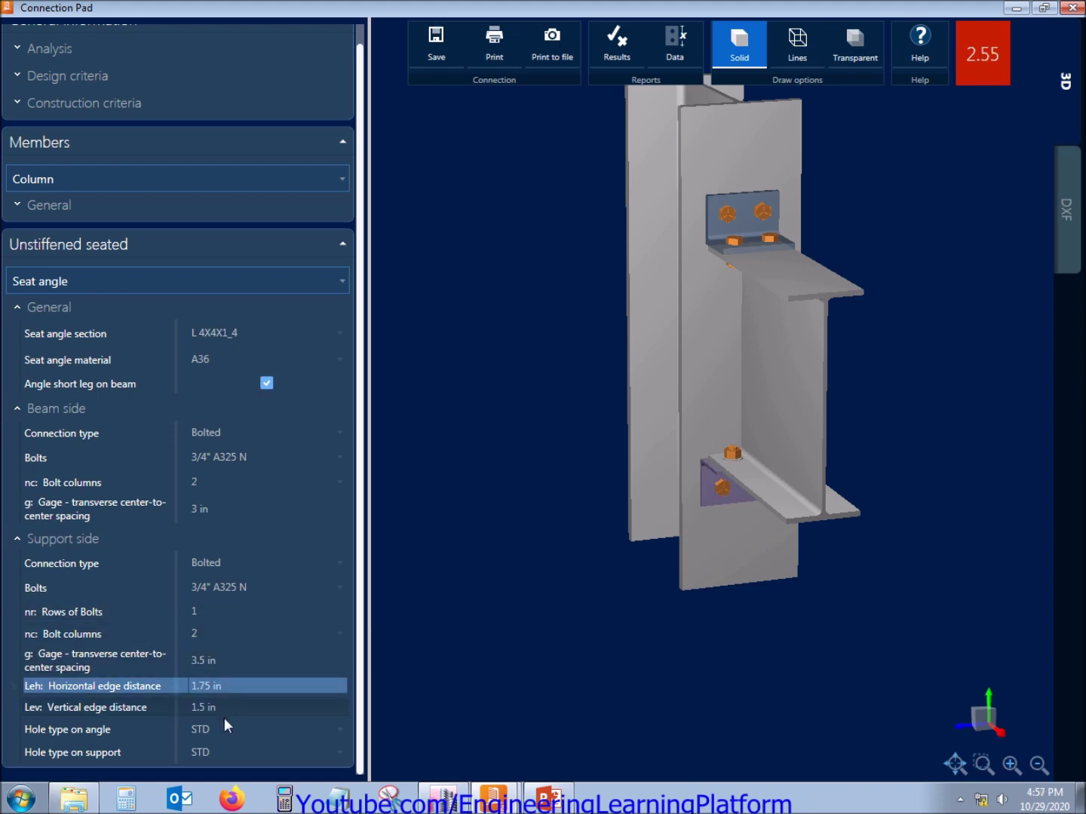
# Change the seat angle section to L 4X4X3_4 and inspect the thicker angle in the 3D model
pyautogui.click(293, 325)
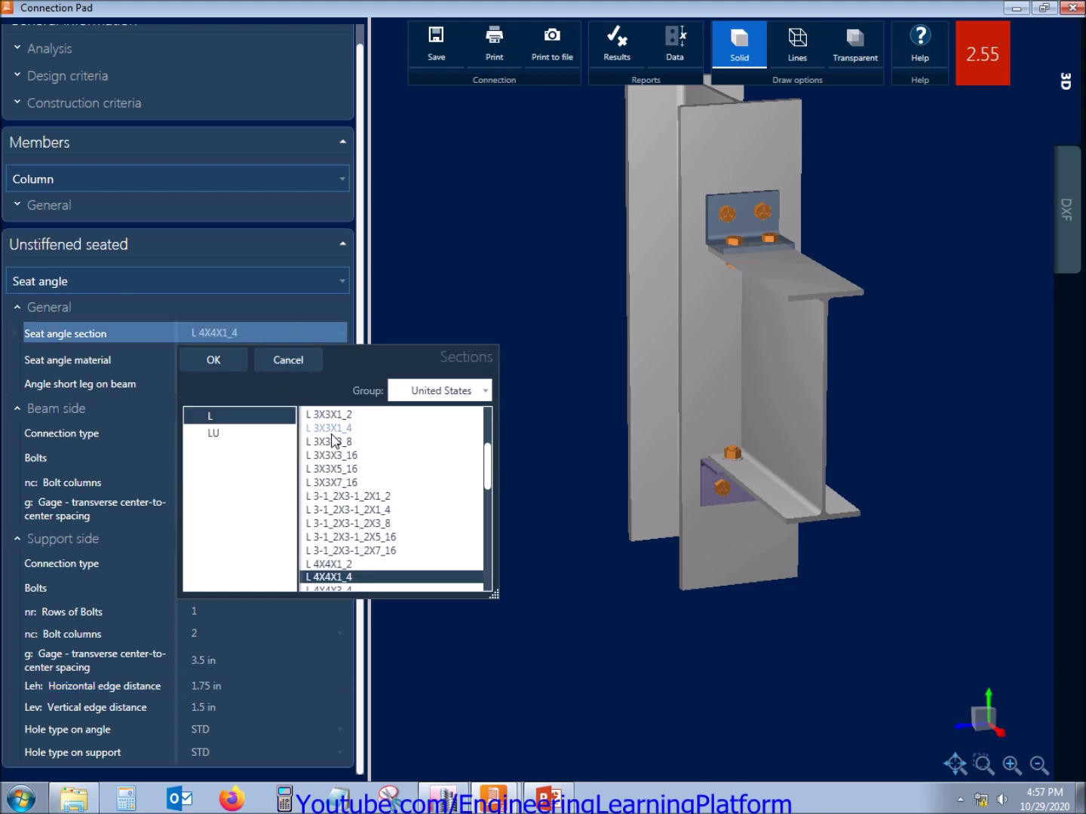
pyautogui.scroll(-1, 388, 580)
pyautogui.click(369, 551)
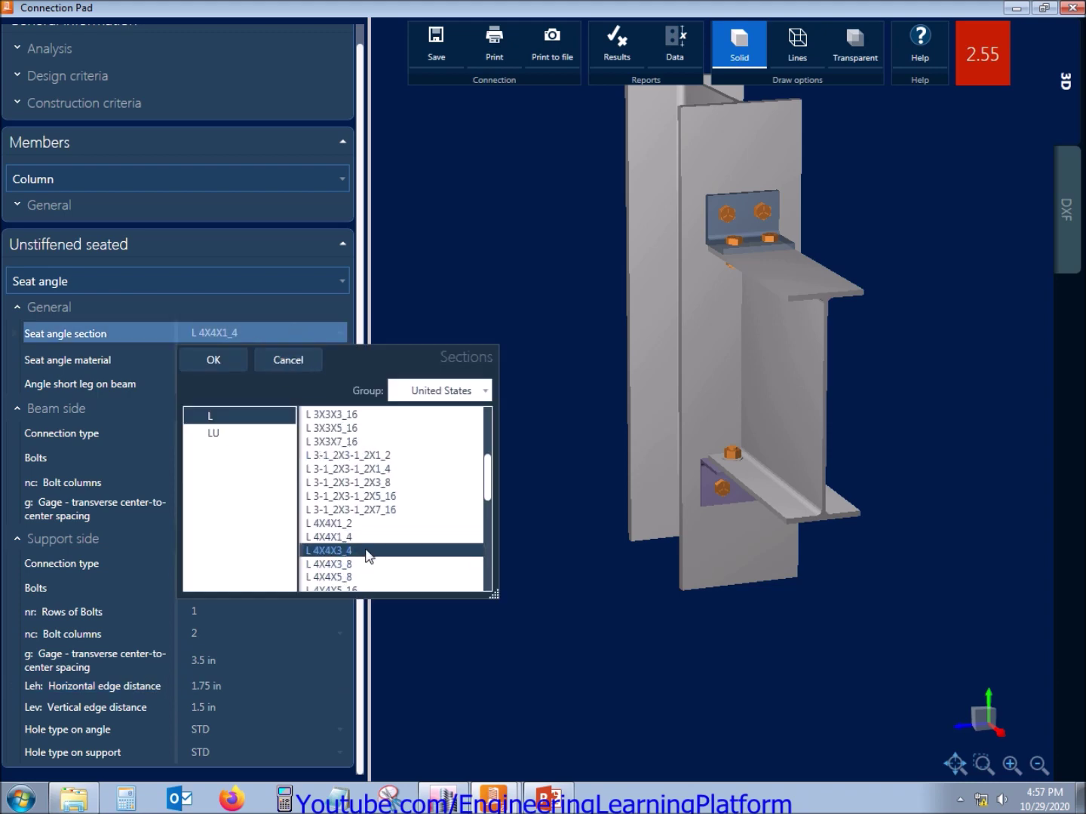
pyautogui.click(206, 352)
pyautogui.moveTo(567, 368); pyautogui.dragTo(747, 296)
# Review the geometric considerations and design check ratios in the connection's results report, and close the report
pyautogui.click(637, 43)
pyautogui.scroll(-10, 621, 457)
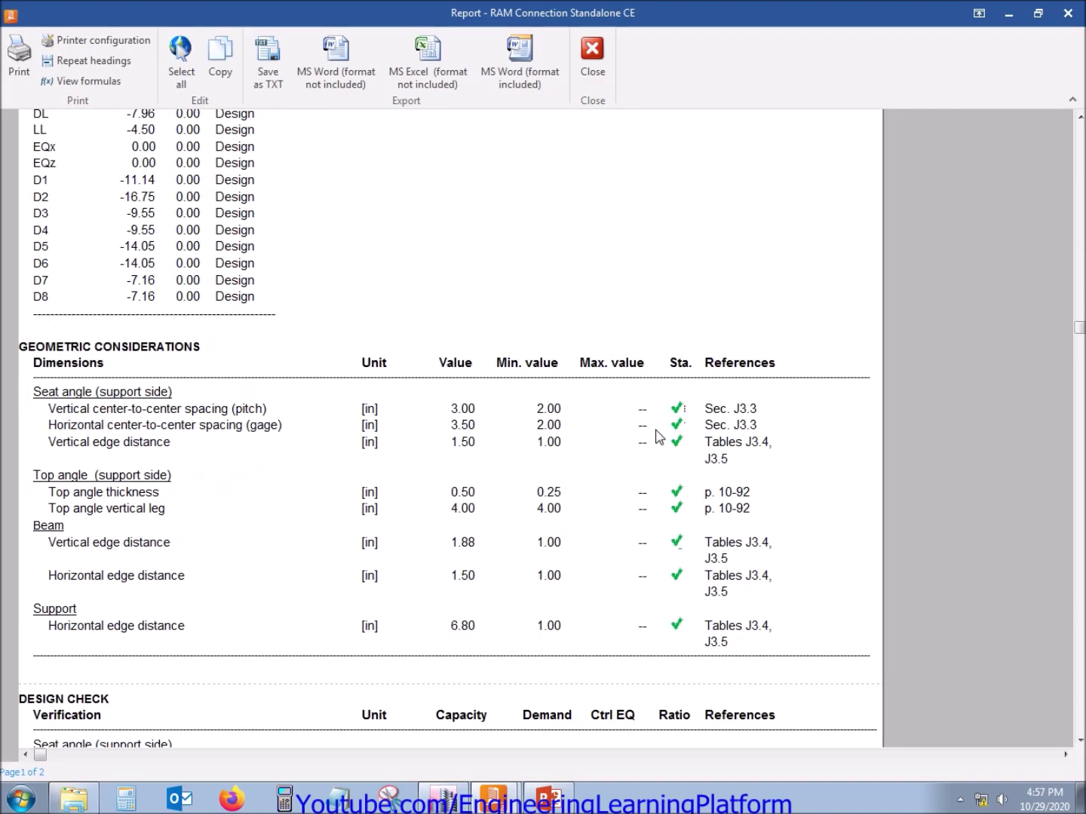
pyautogui.scroll(-10, 687, 592)
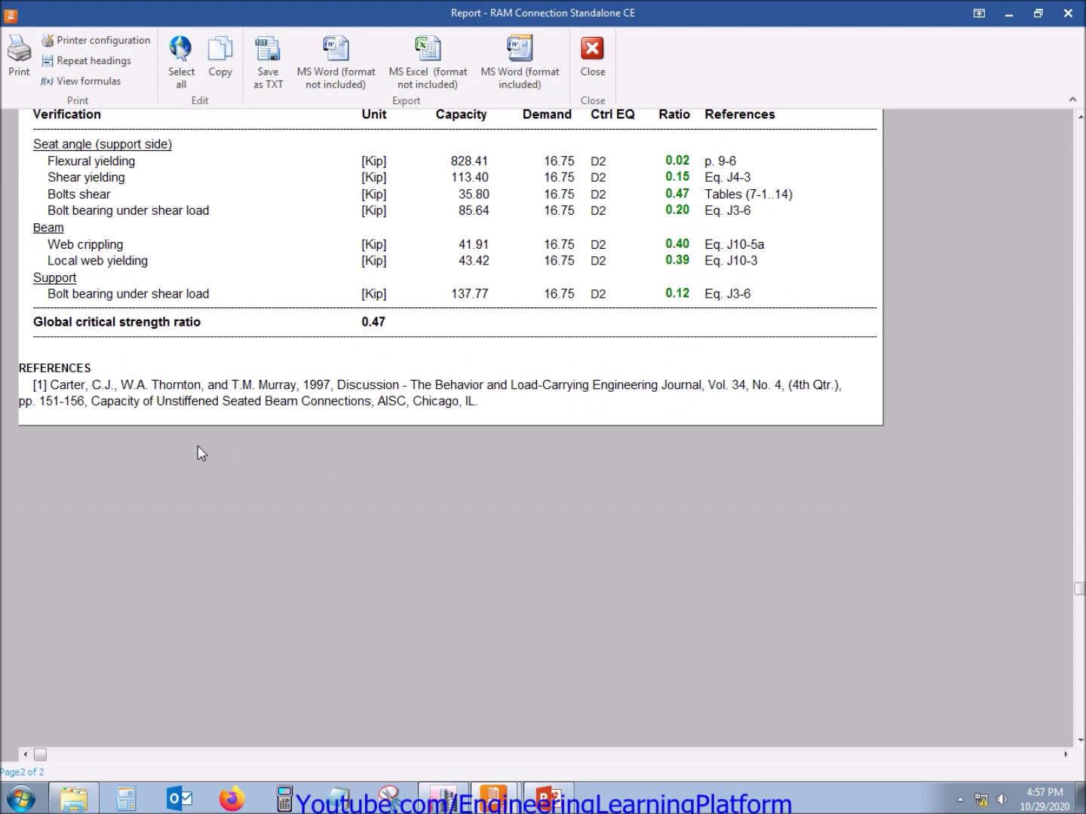
pyautogui.scroll(2, 140, 383)
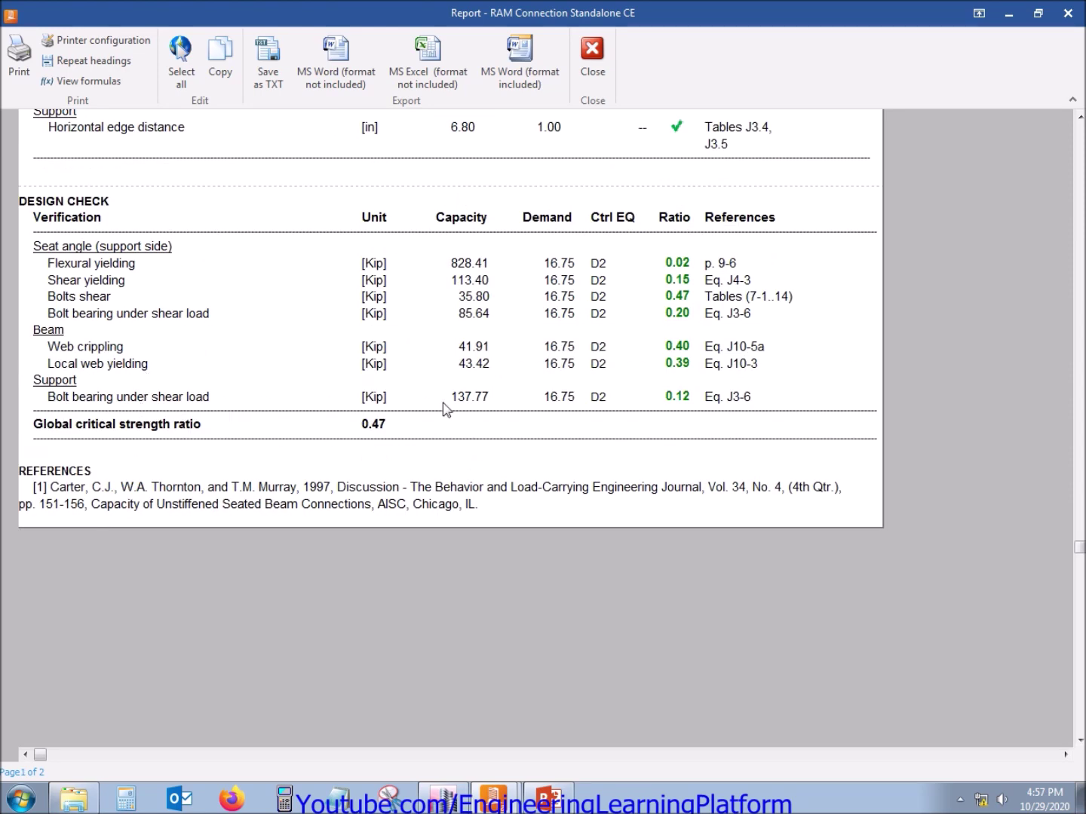
pyautogui.click(1069, 13)
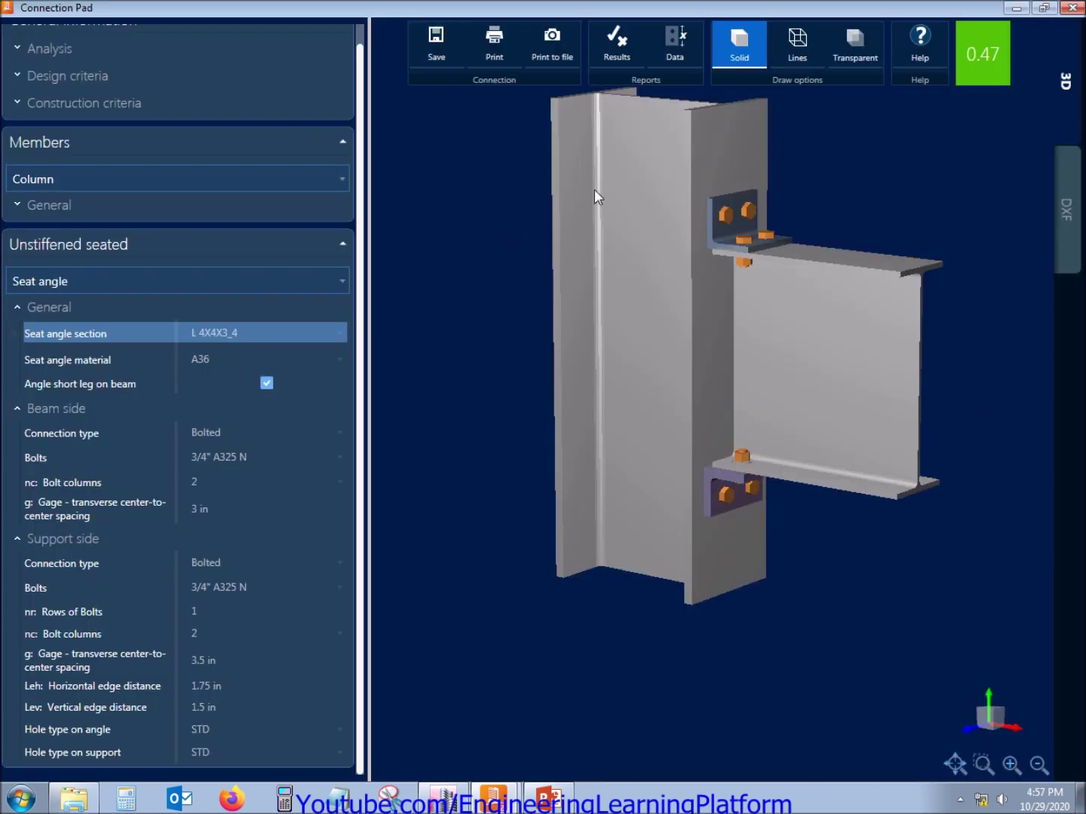
# Close the BCF joint's connection editor and open the load table of the BCW joint 2
pyautogui.click(1071, 8)
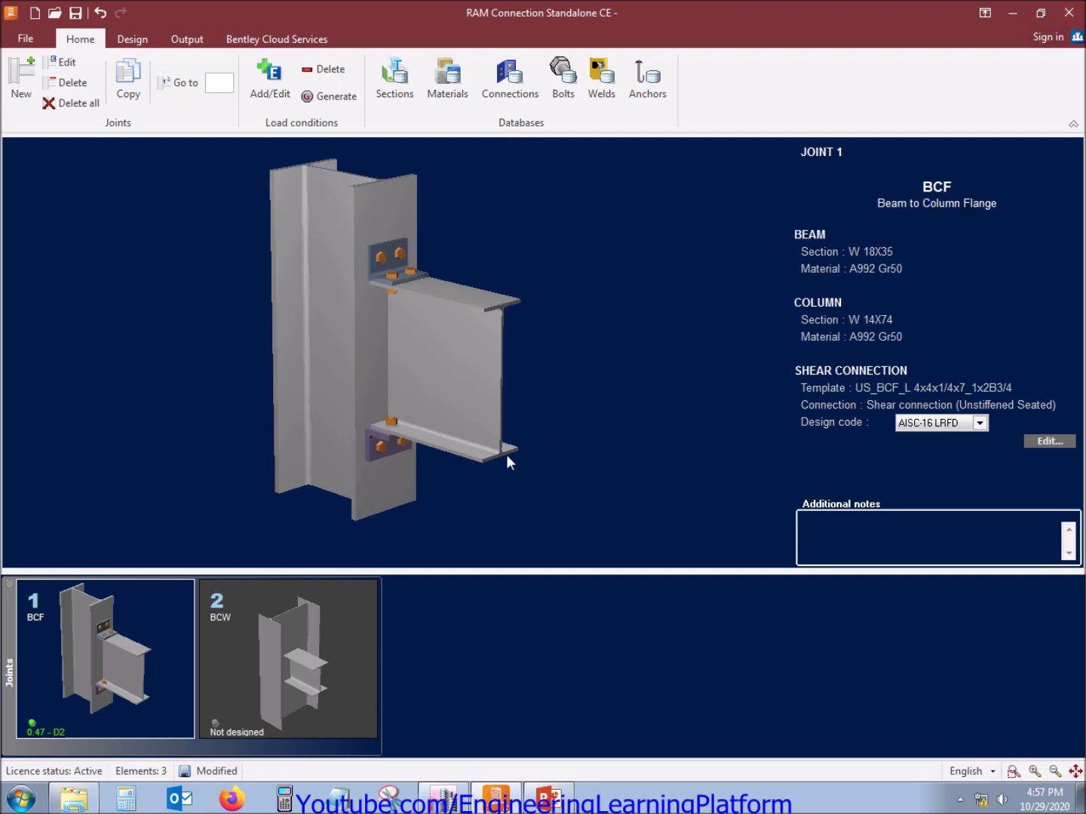
pyautogui.click(306, 661)
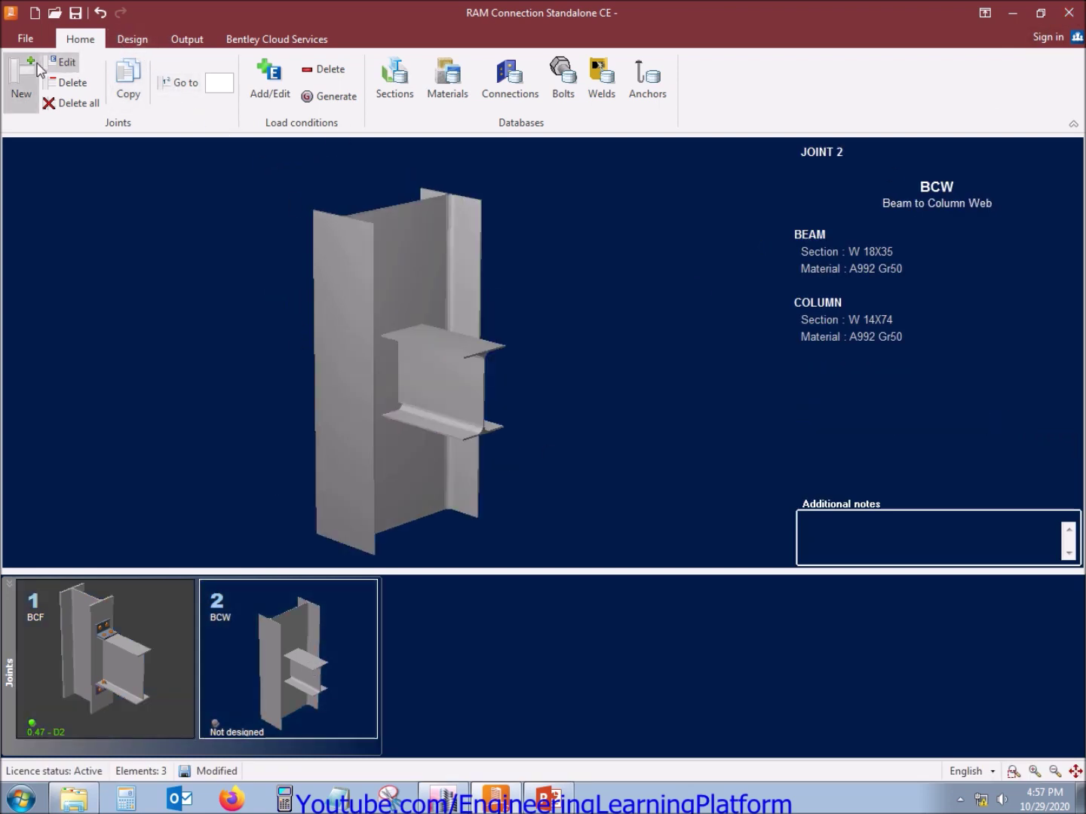
pyautogui.click(58, 64)
pyautogui.click(291, 127)
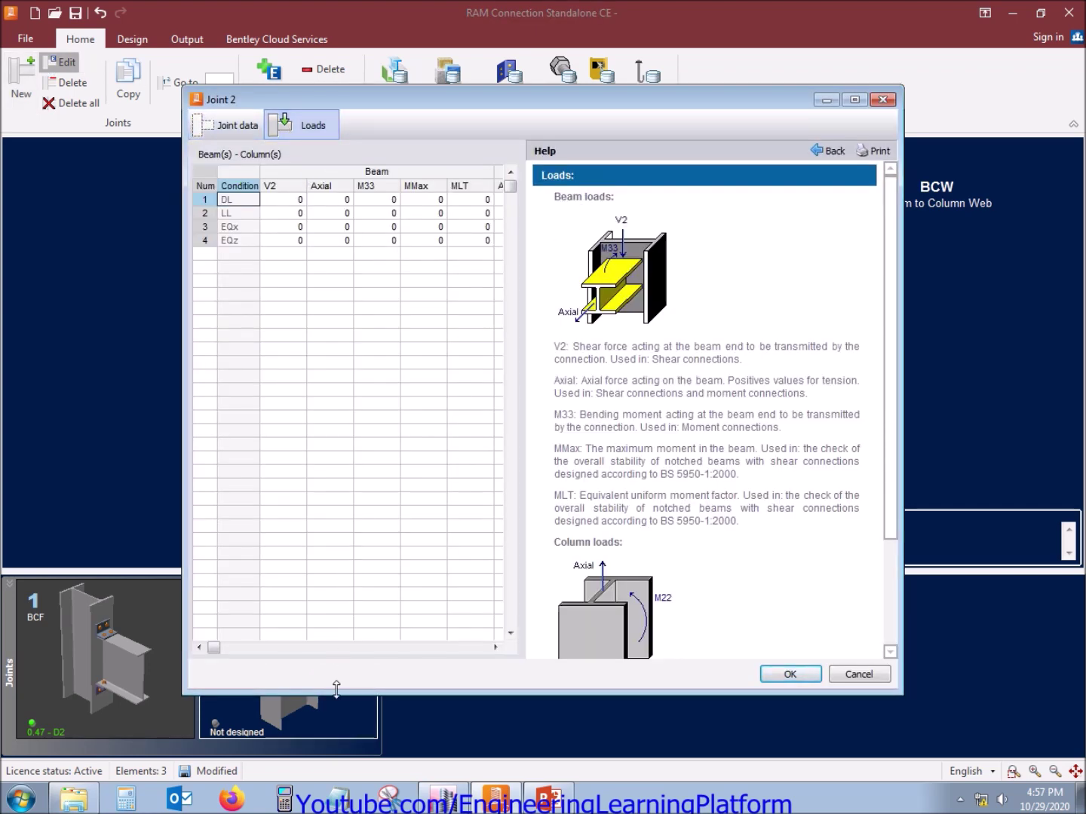
# Switch to ETABS and leave only the two interior Y-direction beam lines and their columns visible in the Story1 plan
pyautogui.click(456, 799)
pyautogui.rightClick(167, 408)
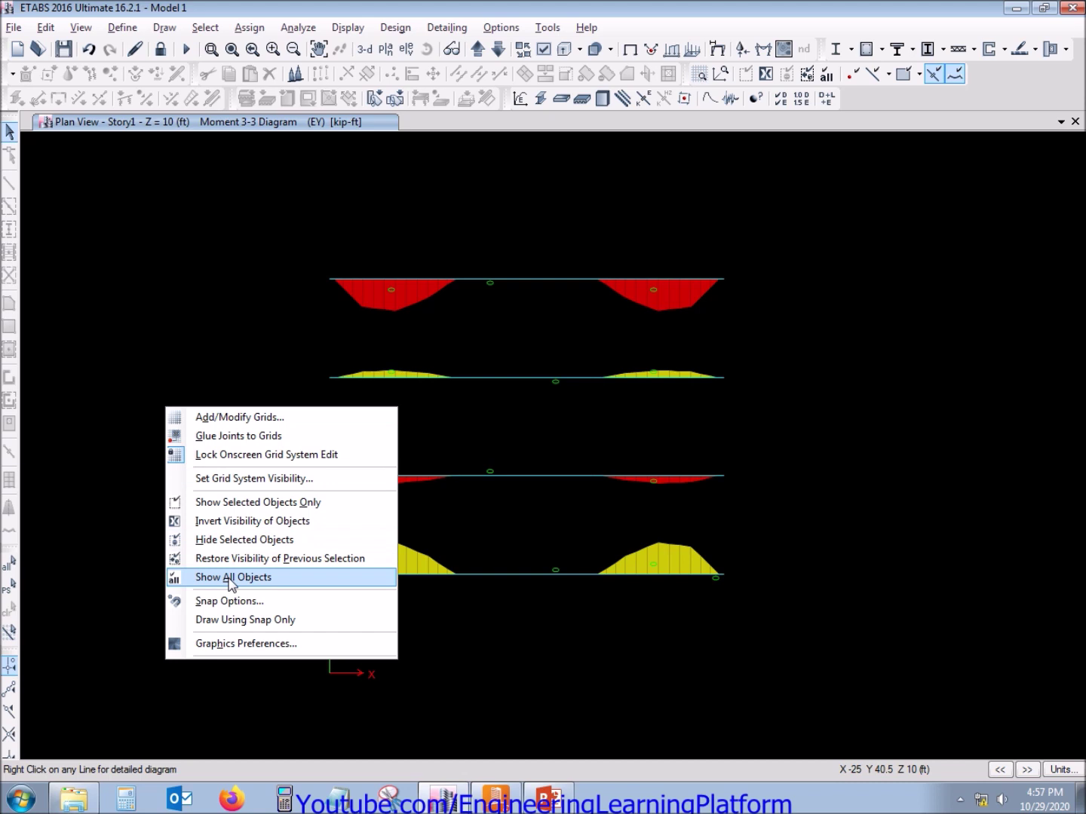
pyautogui.click(239, 523)
pyautogui.moveTo(566, 639); pyautogui.dragTo(488, 227)
pyautogui.moveTo(699, 627); pyautogui.dragTo(616, 218)
pyautogui.moveTo(442, 634); pyautogui.dragTo(255, 173)
pyautogui.moveTo(228, 603); pyautogui.dragTo(838, 749)
pyautogui.moveTo(709, 152); pyautogui.dragTo(792, 663)
pyautogui.moveTo(264, 143); pyautogui.dragTo(805, 202)
pyautogui.rightClick(841, 202)
pyautogui.click(867, 315)
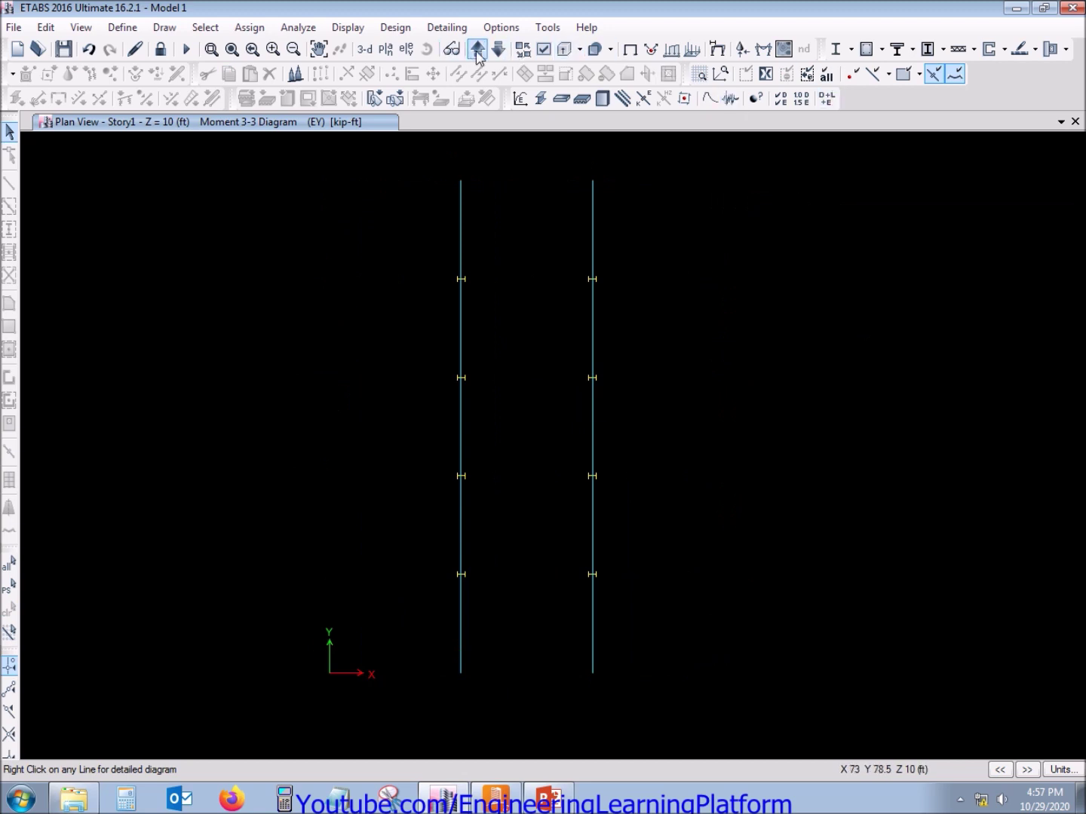
# Show the axial force diagram for the Dead case, and enter -0.017 kip as joint 2's beam axial load for DL in RAM Connection
pyautogui.click(763, 49)
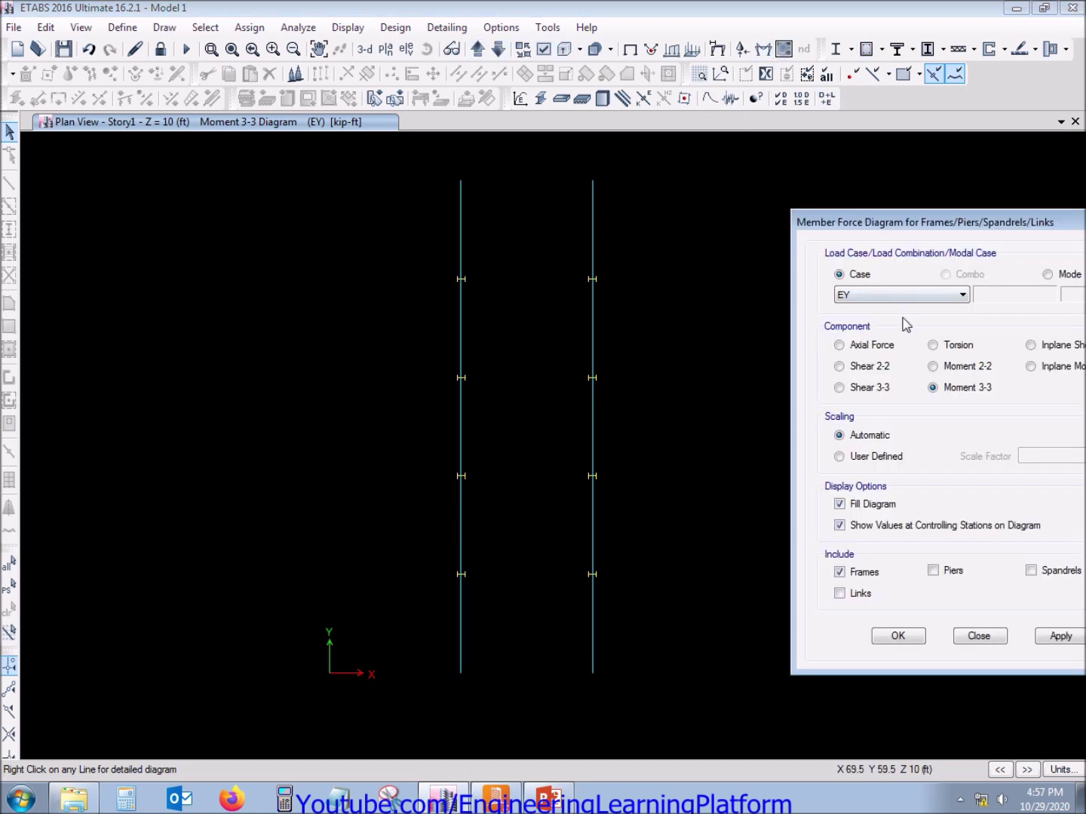
pyautogui.click(906, 295)
pyautogui.click(893, 312)
pyautogui.click(866, 346)
pyautogui.click(1060, 636)
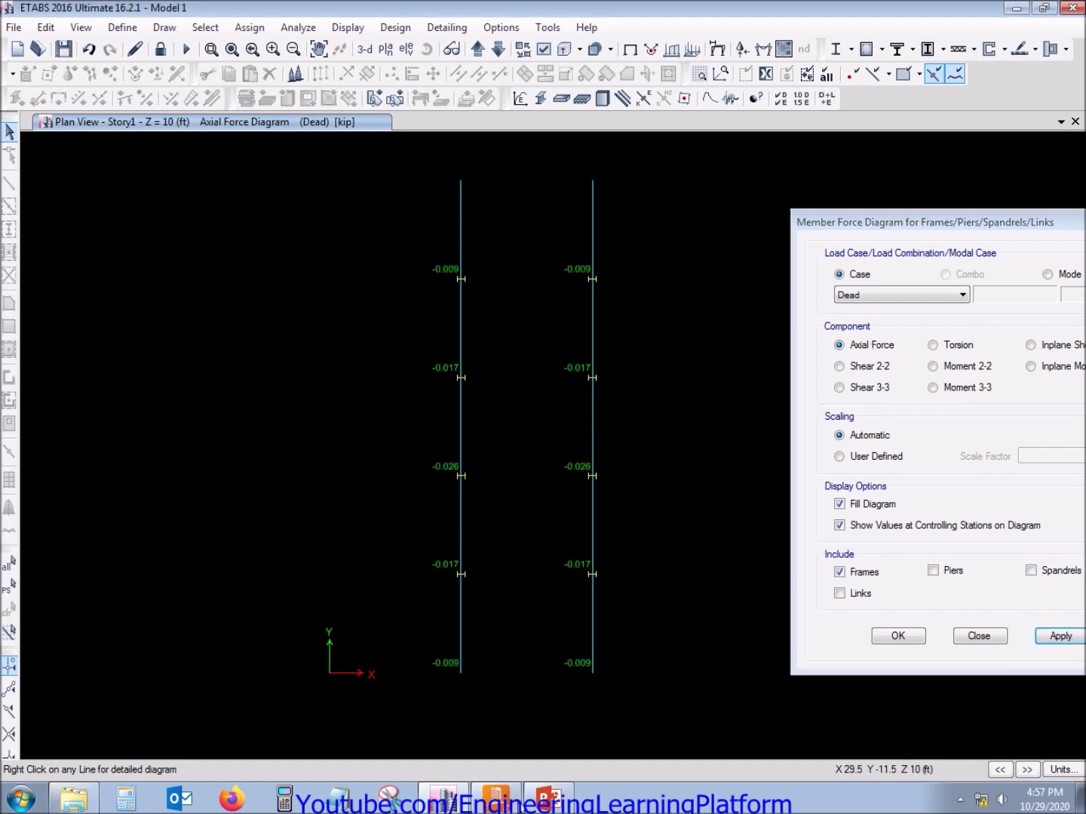
pyautogui.click(504, 797)
pyautogui.click(337, 201)
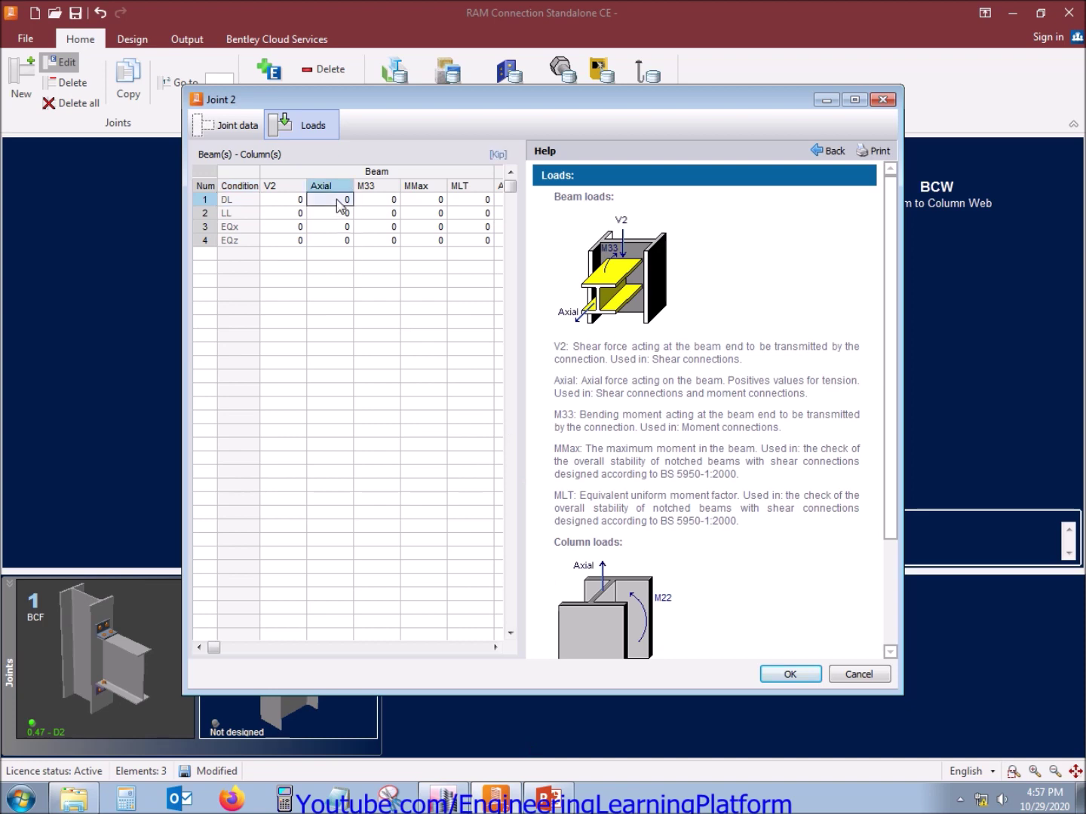
pyautogui.write('-0.017')
pyautogui.press('Return')
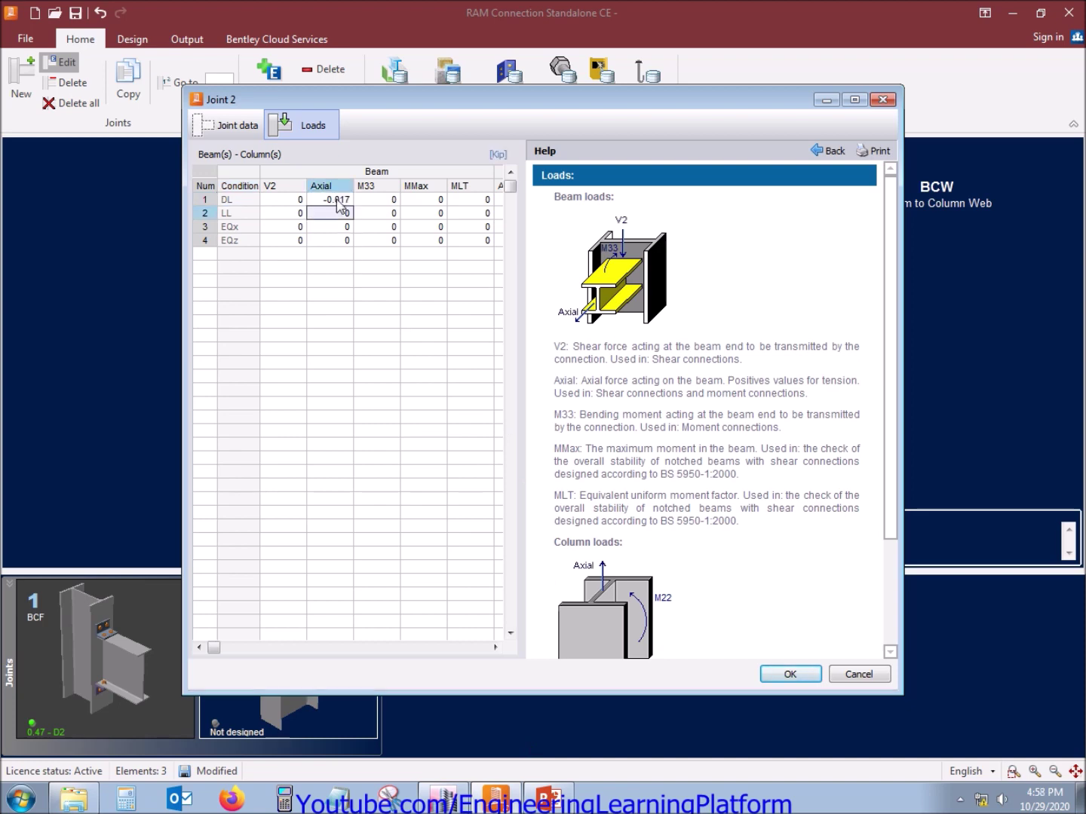
# Show the Live case's axial force diagram in ETABS, and enter -0.014 kip as joint 2's beam axial load for LL in RAM Connection
pyautogui.hotkey('alt', 'Tab')
pyautogui.click(886, 298)
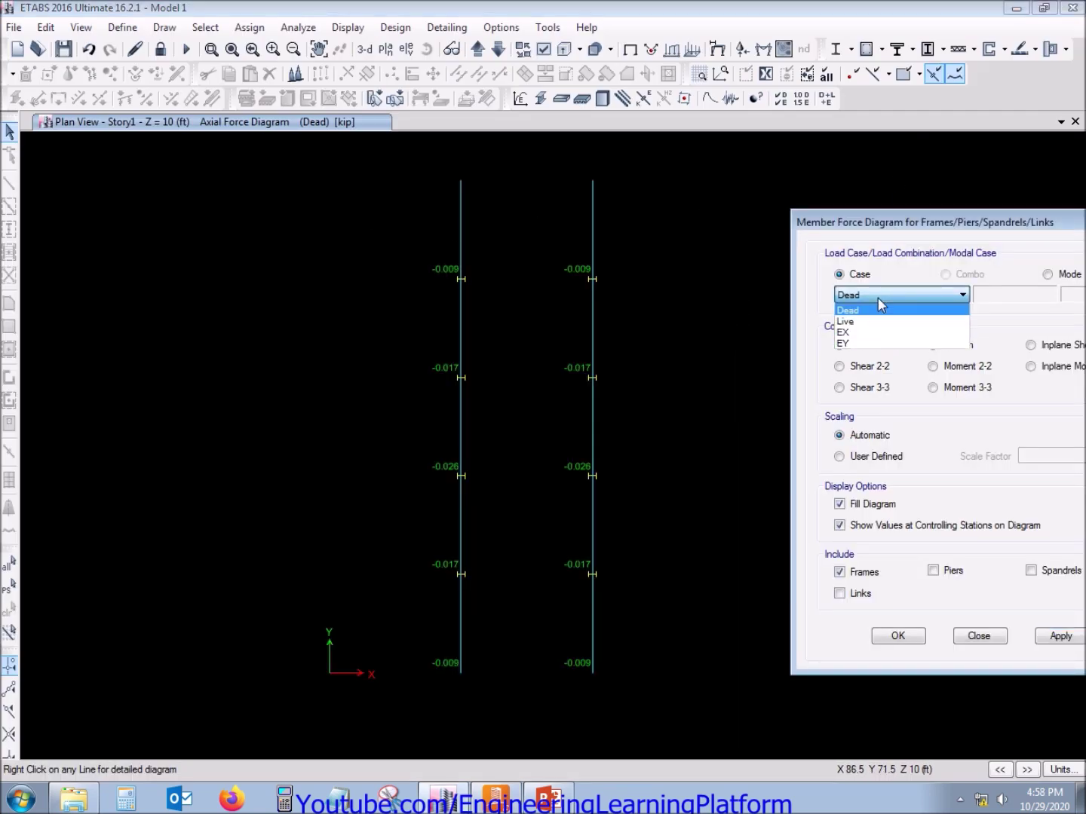
pyautogui.click(875, 316)
pyautogui.click(1059, 636)
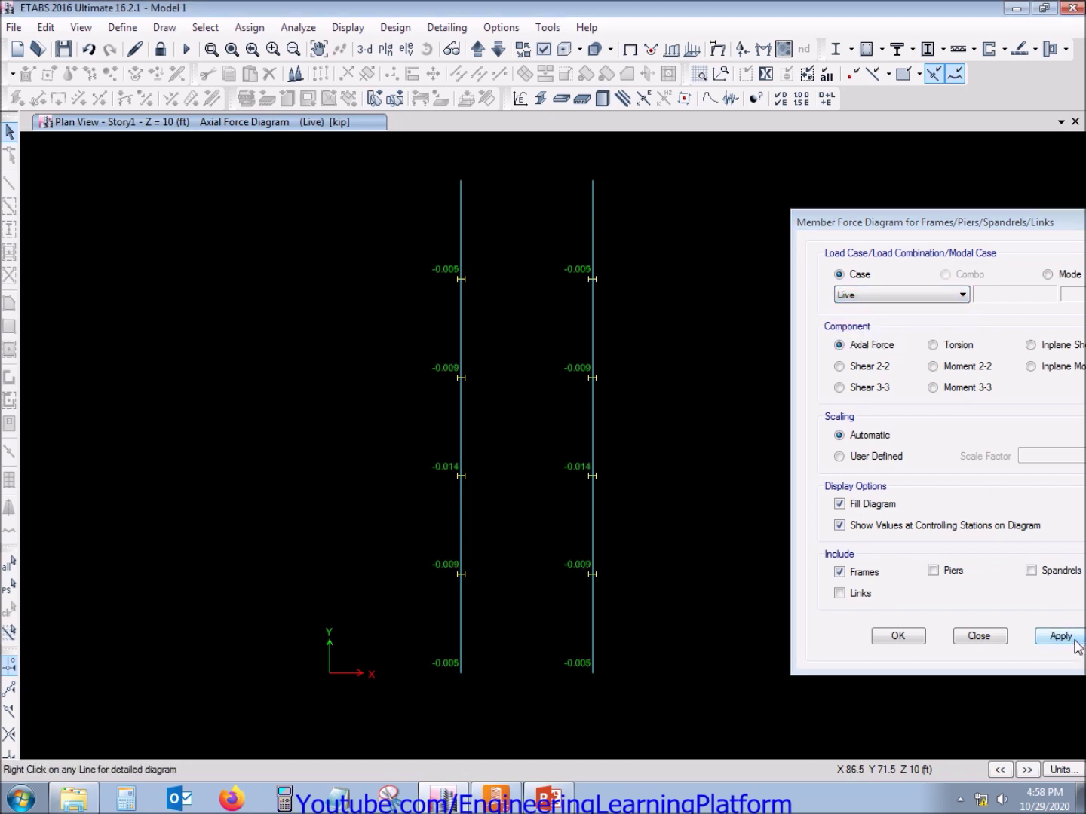
pyautogui.click(961, 799)
pyautogui.click(961, 799)
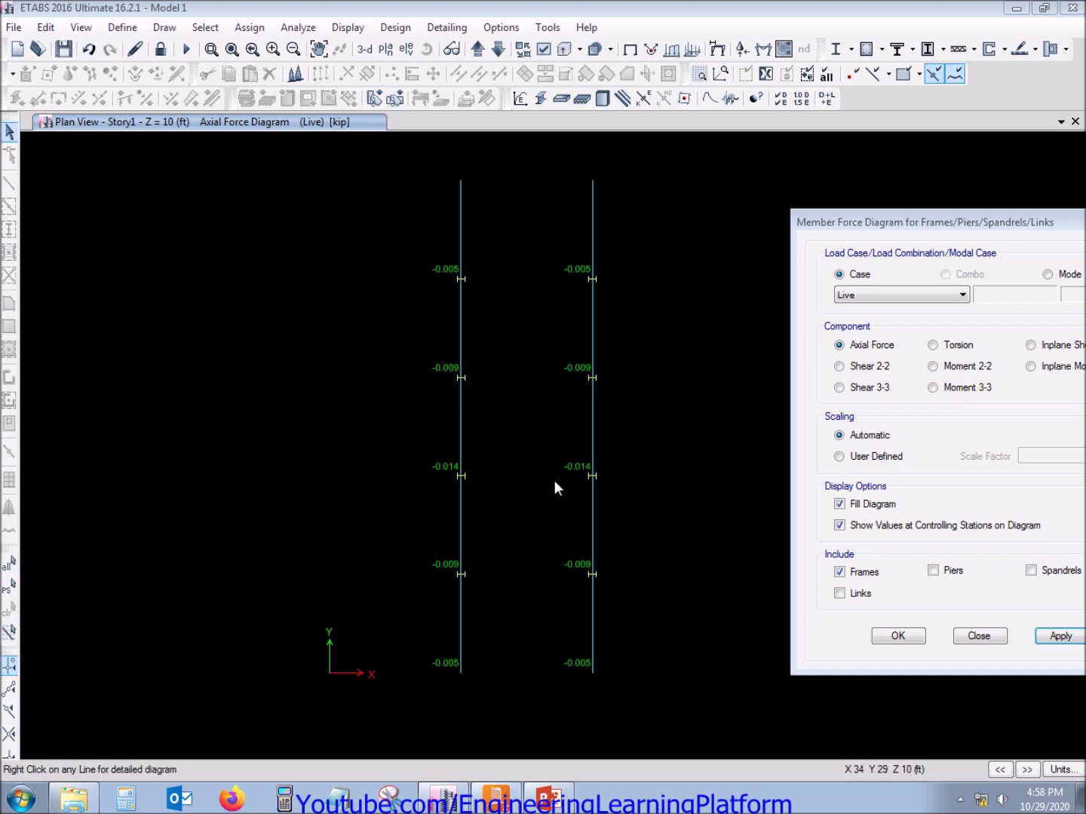
pyautogui.hotkey('alt', 'Tab')
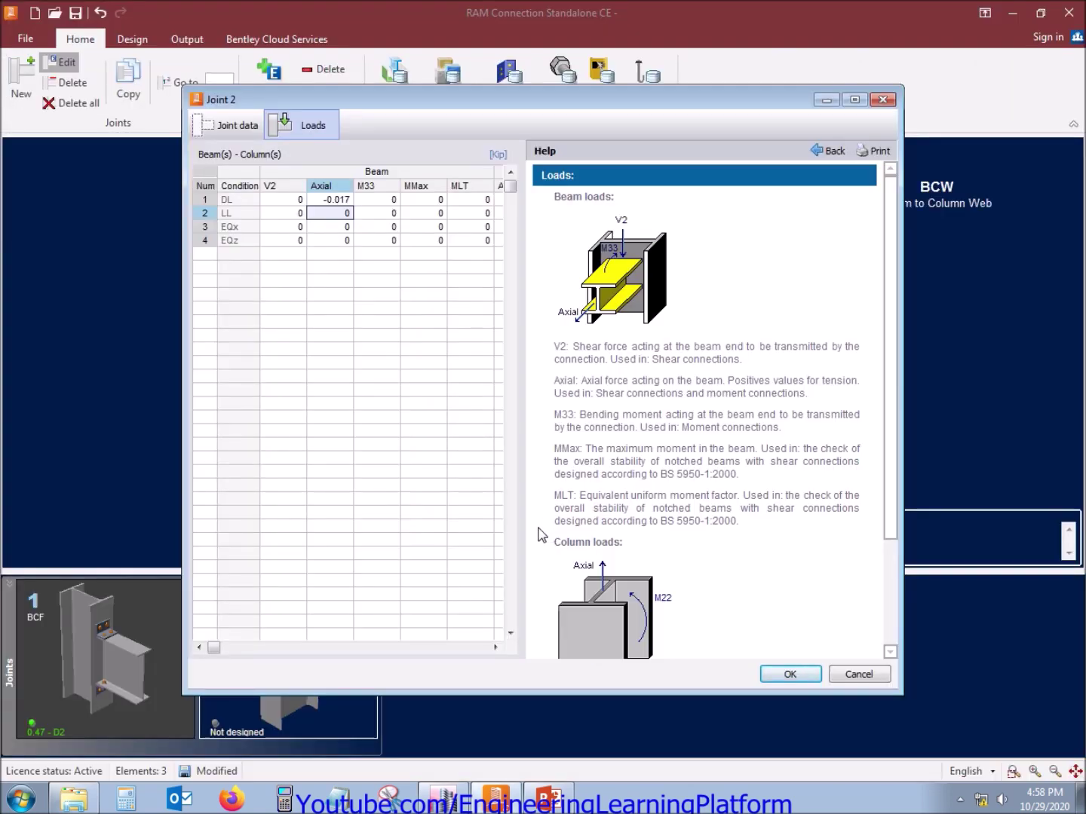
pyautogui.write('-0.014')
pyautogui.press('Return')
# Show the EX case's axial force diagram in ETABS, and enter -0.113 kip as joint 2's beam axial load for EQx in RAM Connection
pyautogui.hotkey('alt', 'Tab')
pyautogui.click(941, 295)
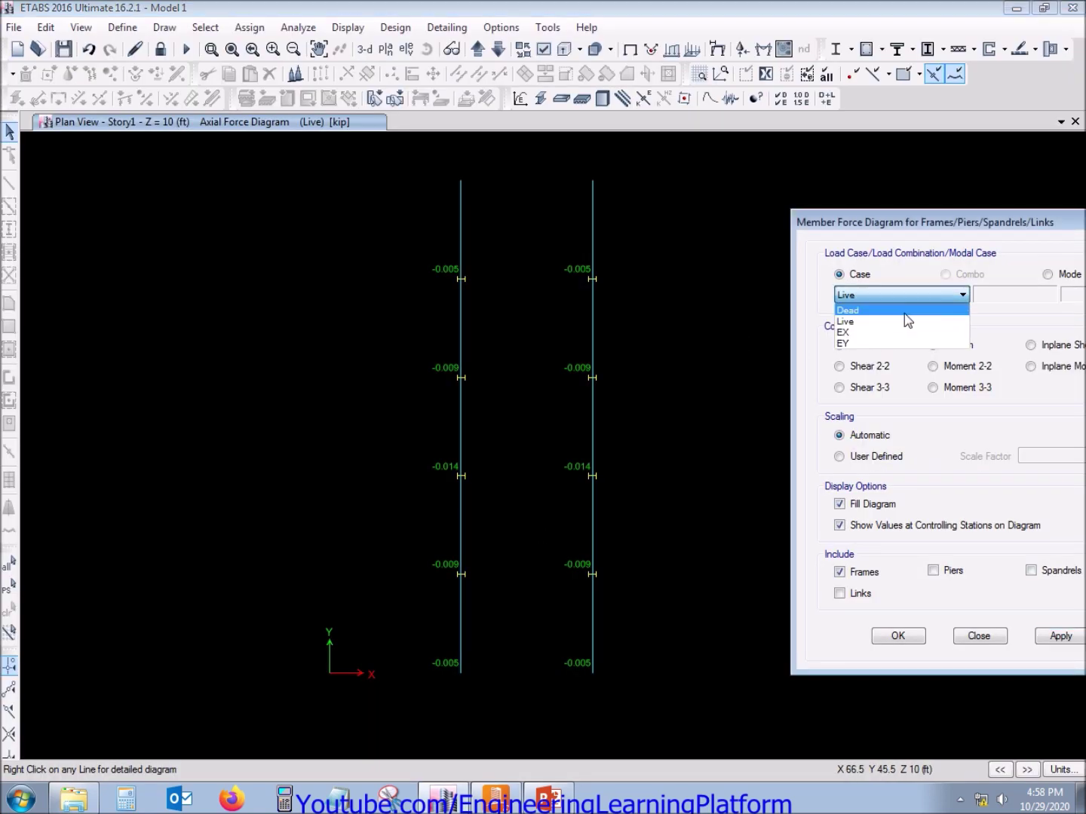
pyautogui.click(901, 331)
pyautogui.click(1061, 635)
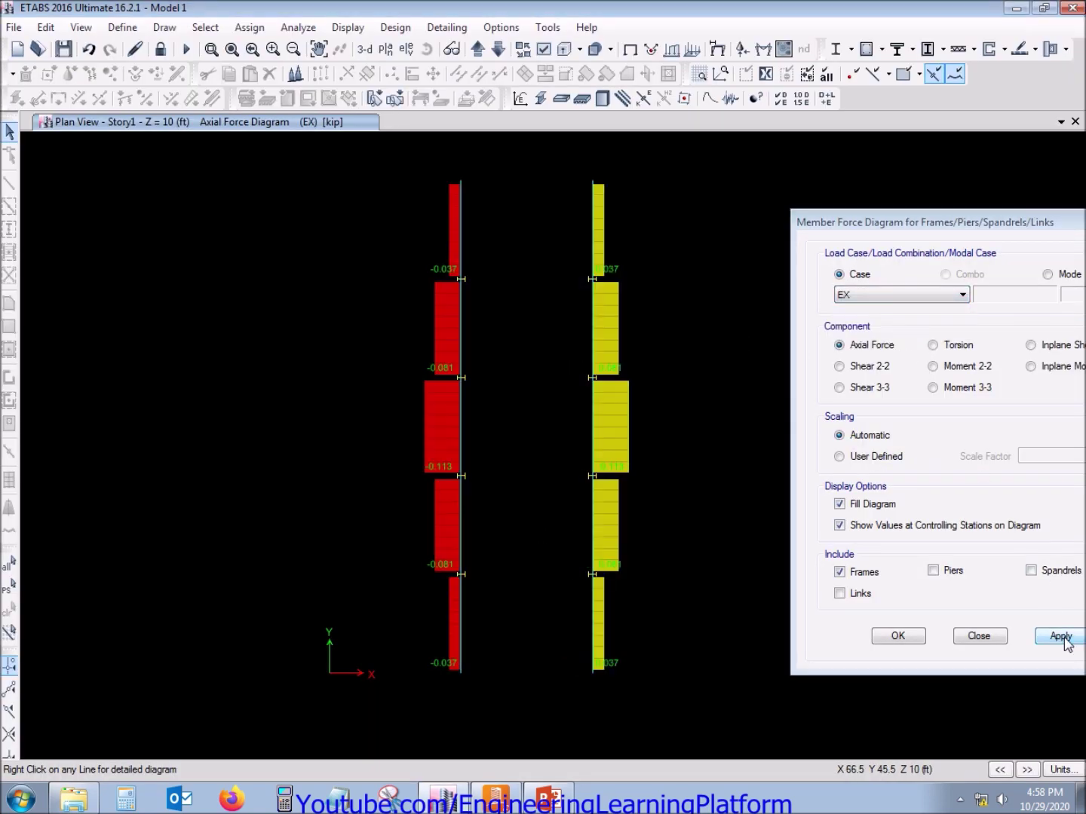
pyautogui.moveTo(461, 457)
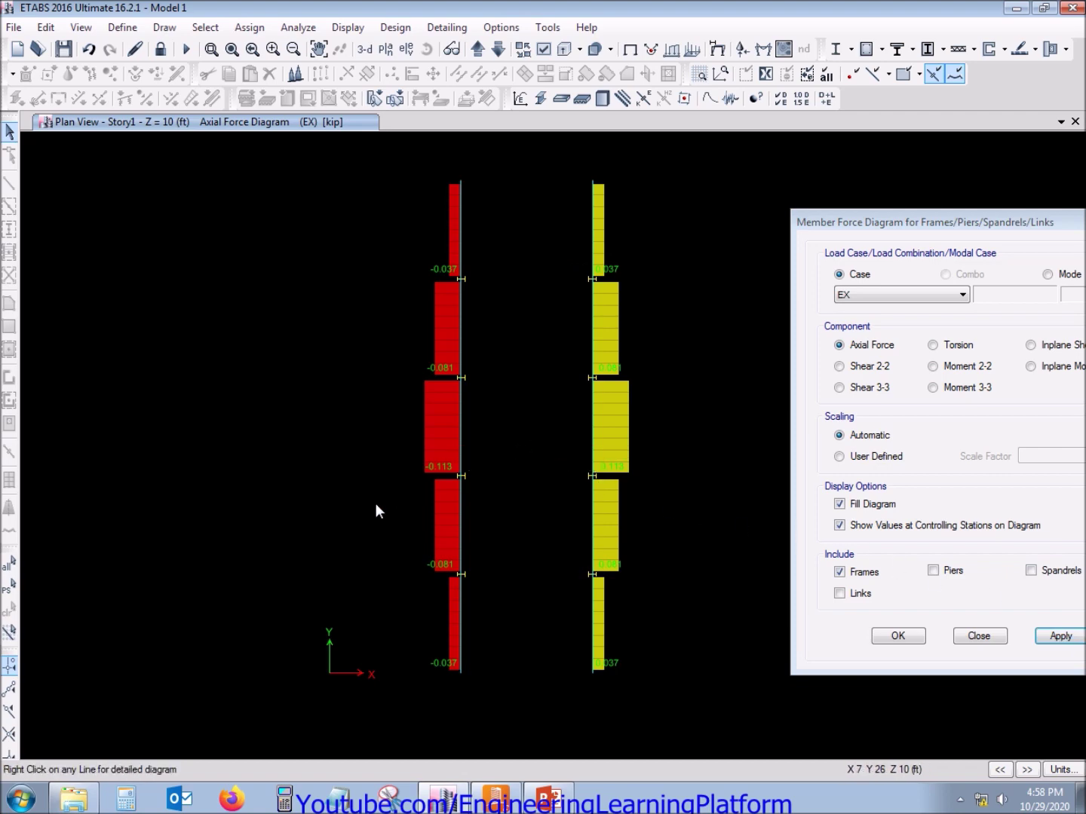
pyautogui.hotkey('alt', 'Tab')
pyautogui.write('-')
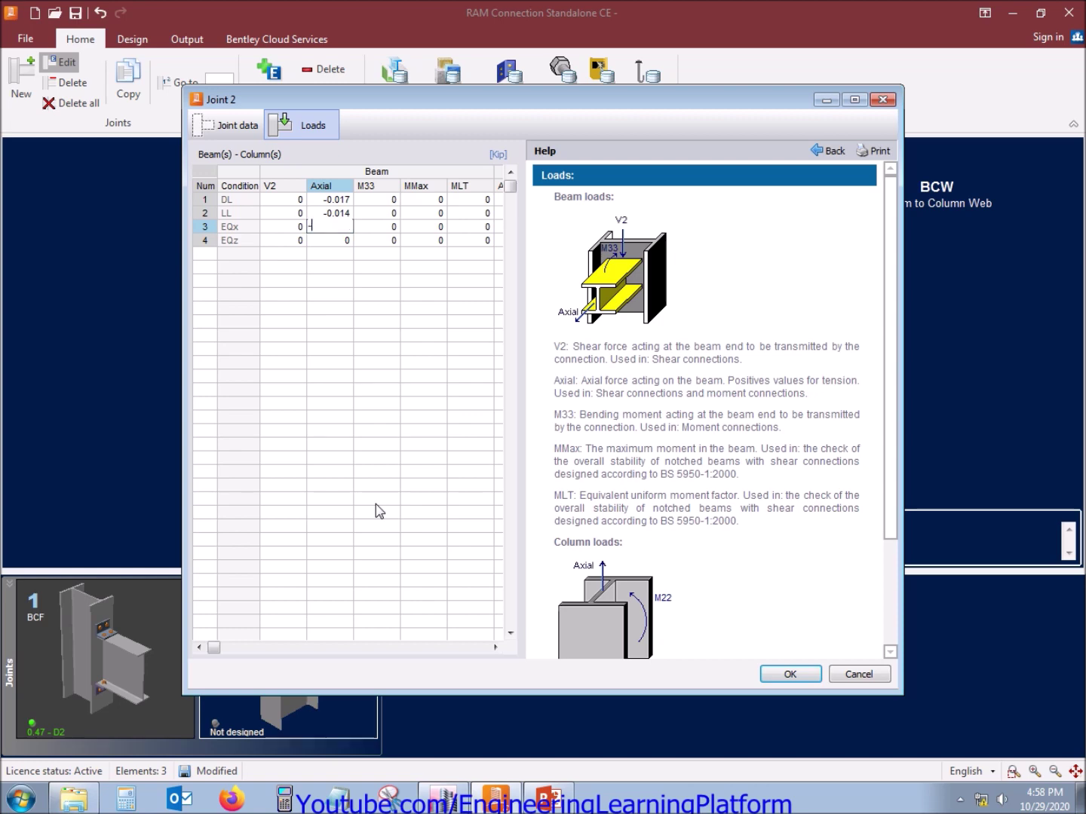
pyautogui.write('0.113')
pyautogui.press('Return')
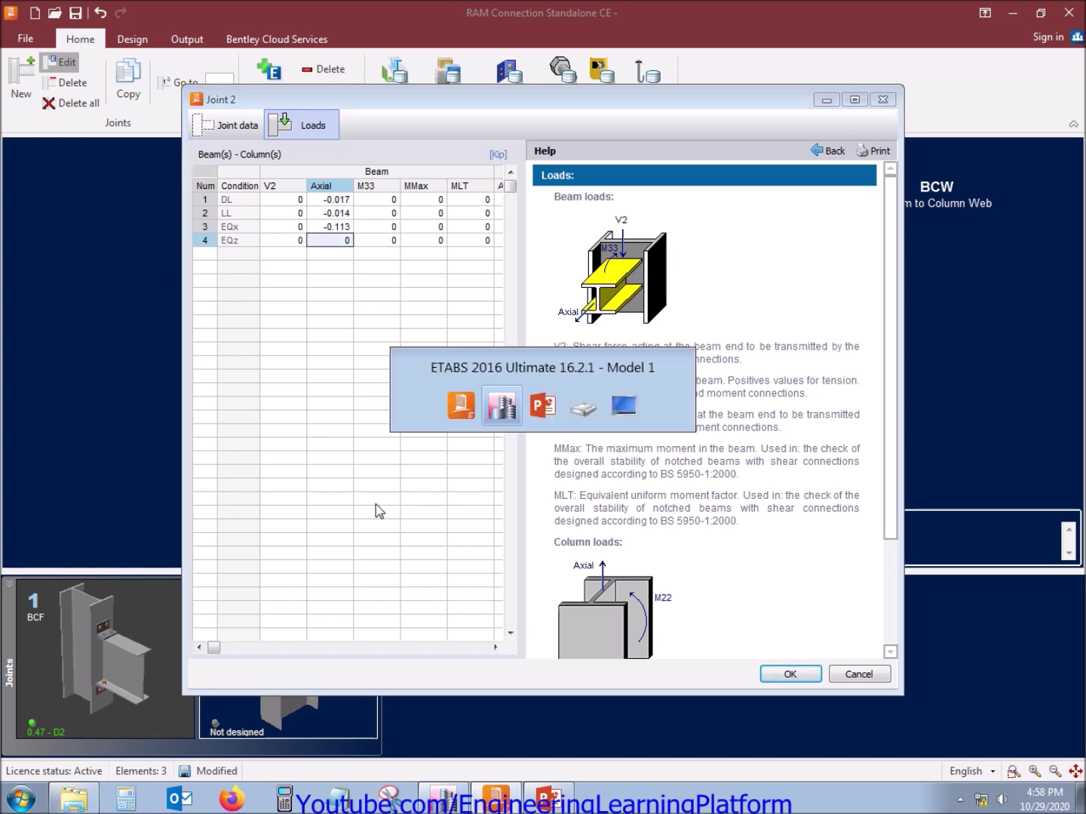
# Show the EY case's axial force diagram in ETABS, and enter -0.037 kip as joint 2's beam axial load for EQz in RAM Connection
pyautogui.hotkey('alt', 'Tab')
pyautogui.click(897, 295)
pyautogui.click(869, 344)
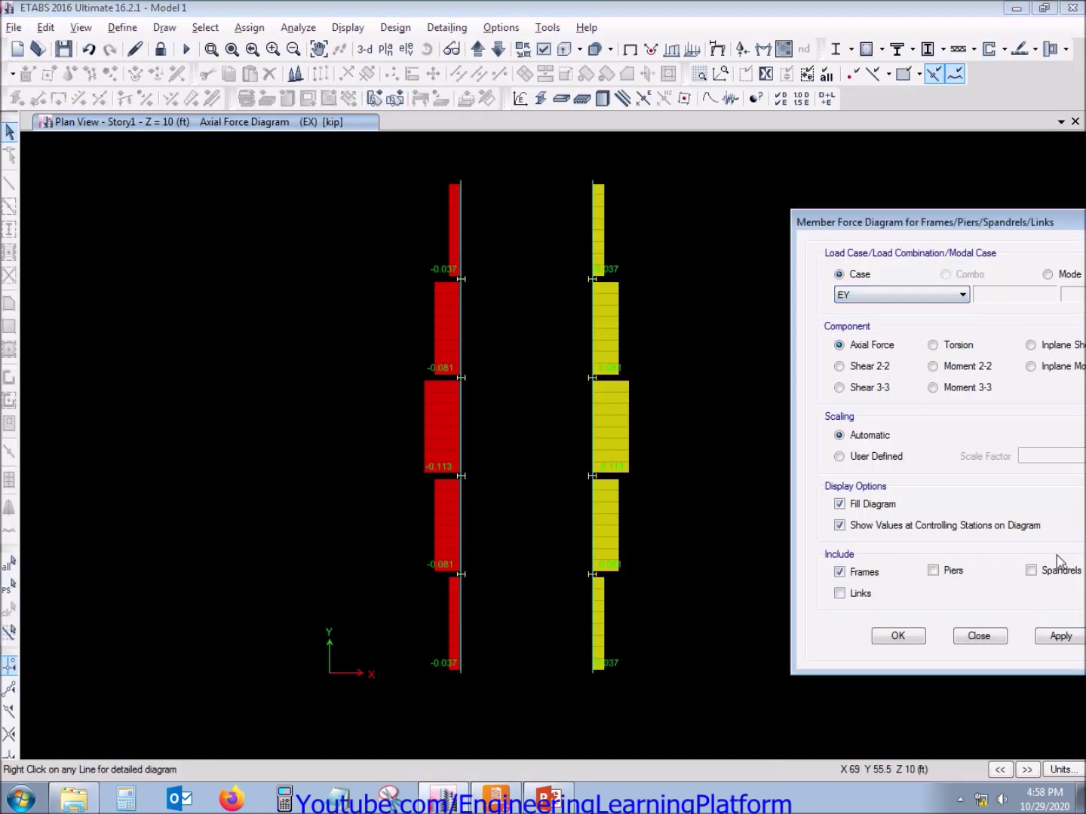
pyautogui.click(1062, 637)
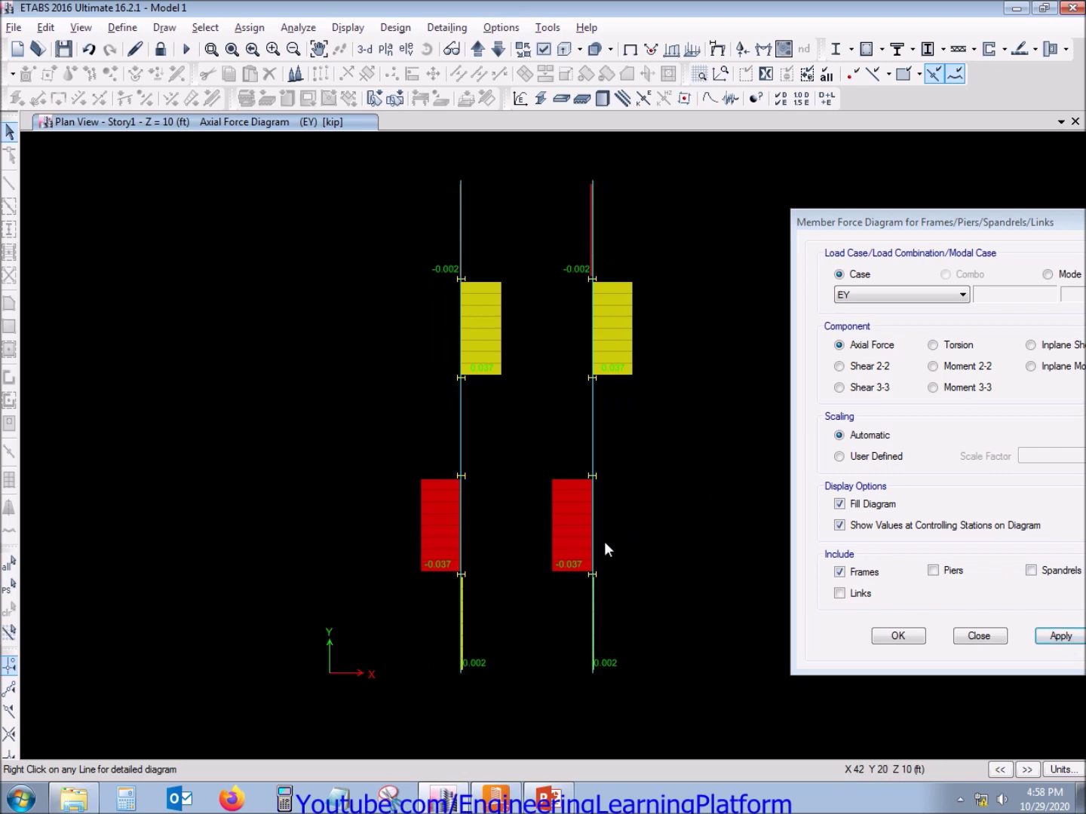
pyautogui.hotkey('alt', 'Tab')
pyautogui.write('-')
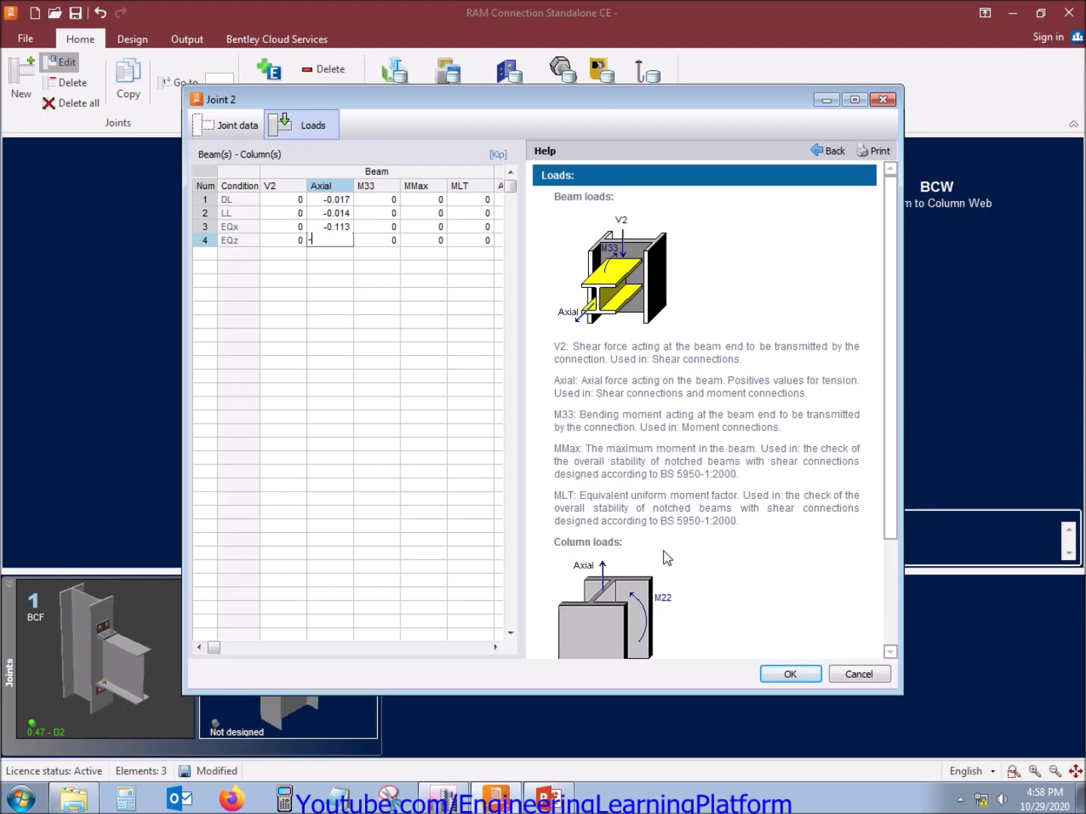
pyautogui.press('Return')
# Show the Dead case's Shear 2-2 diagram in ETABS, and enter -2.542 kip as joint 2's beam V2 load for DL in RAM Connection
pyautogui.press('Left')
pyautogui.press('Up')
pyautogui.press('Up')
pyautogui.press('Up')
pyautogui.press('Up')
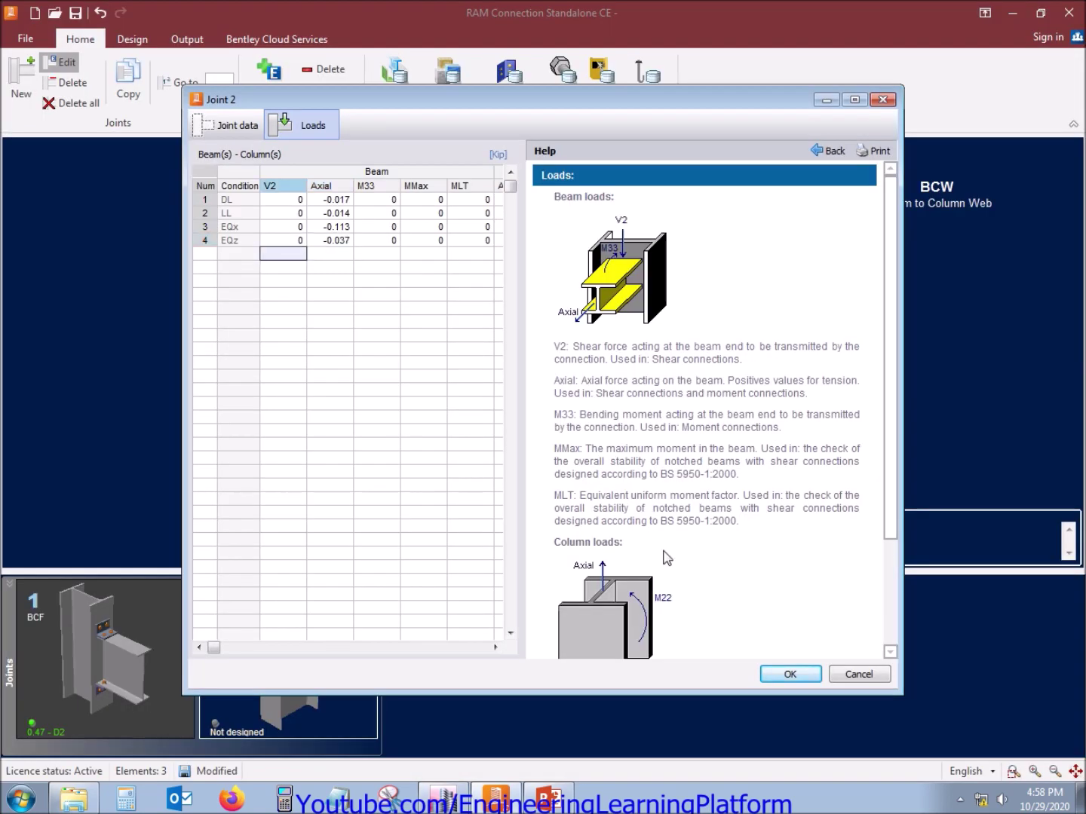
pyautogui.hotkey('alt', 'Tab')
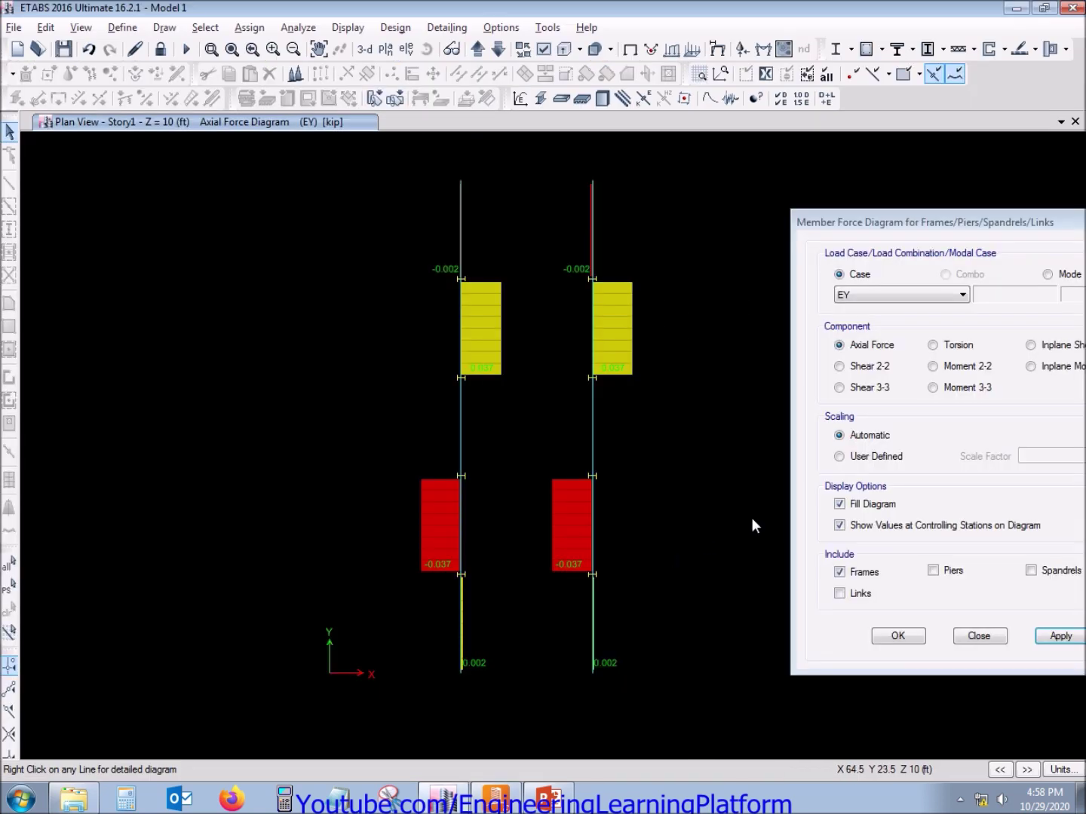
pyautogui.click(890, 296)
pyautogui.click(880, 310)
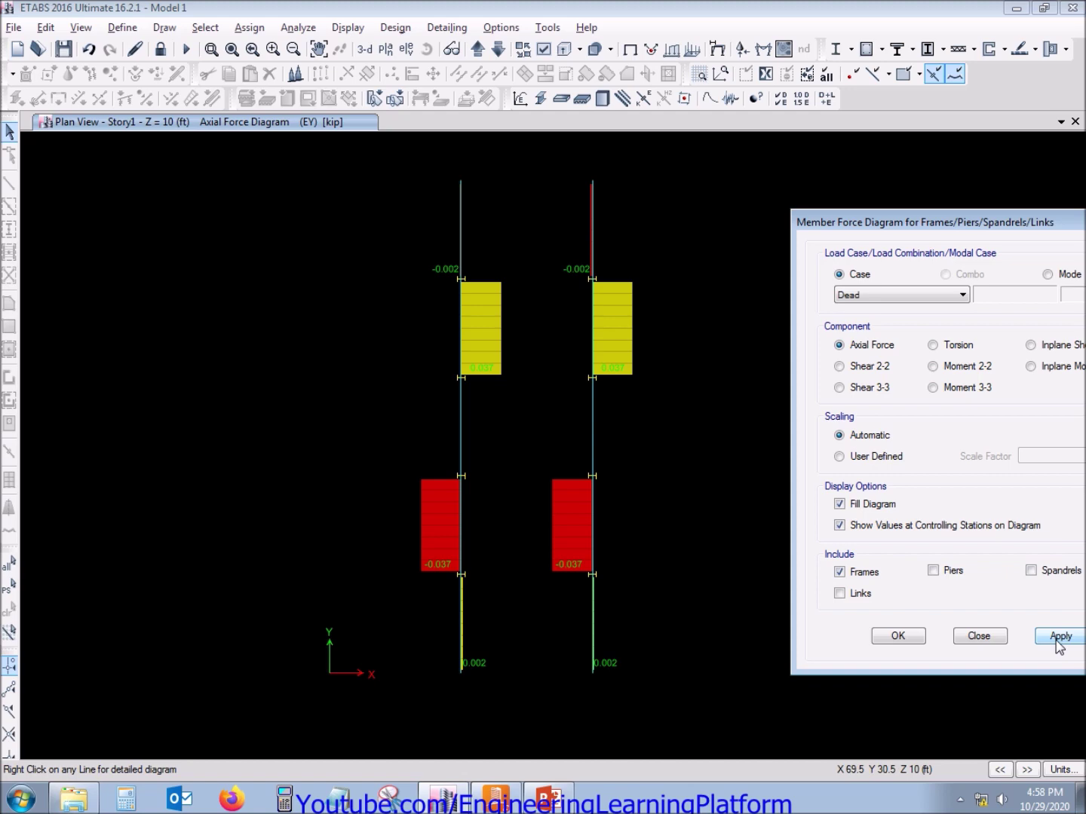
pyautogui.click(893, 370)
pyautogui.click(1059, 637)
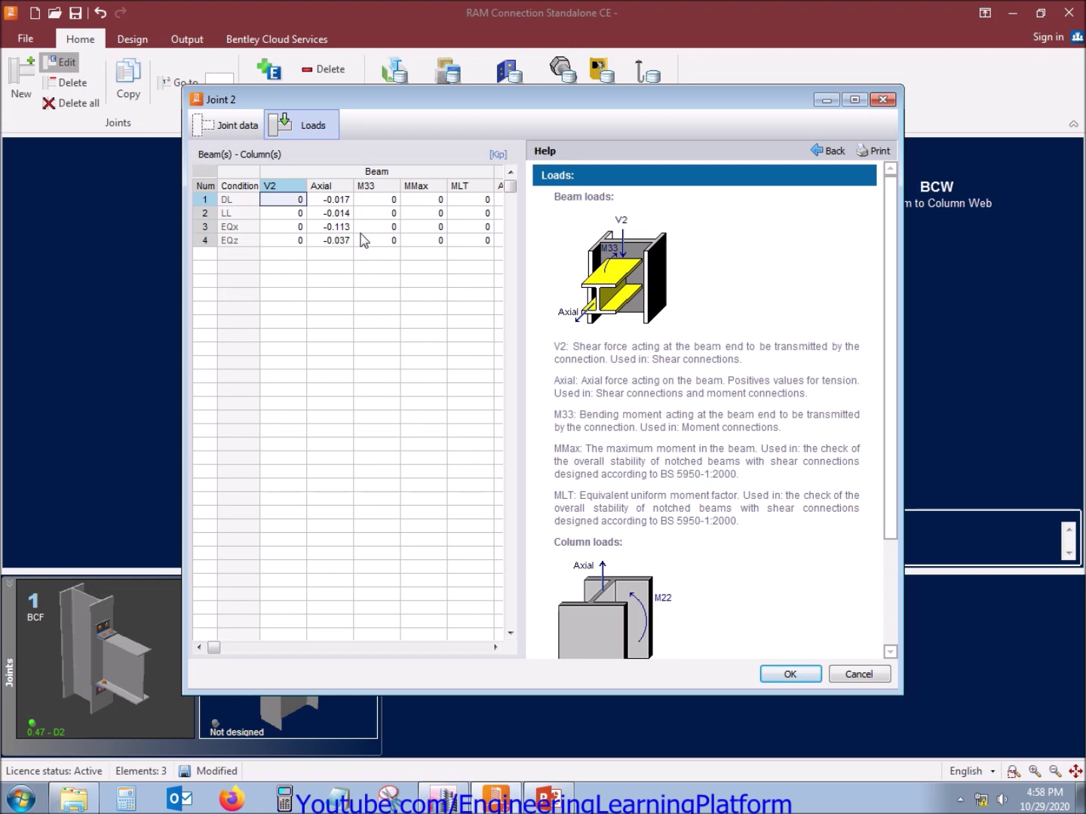
pyautogui.write('-2.542')
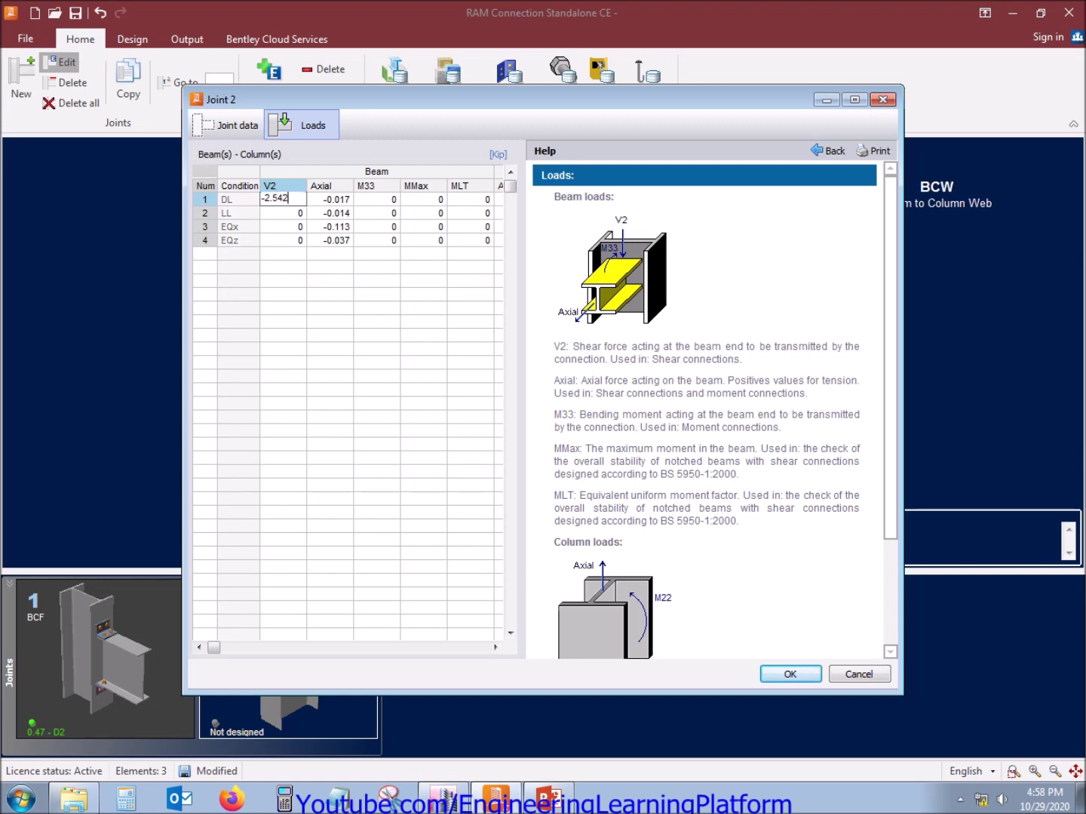
pyautogui.press('Return')
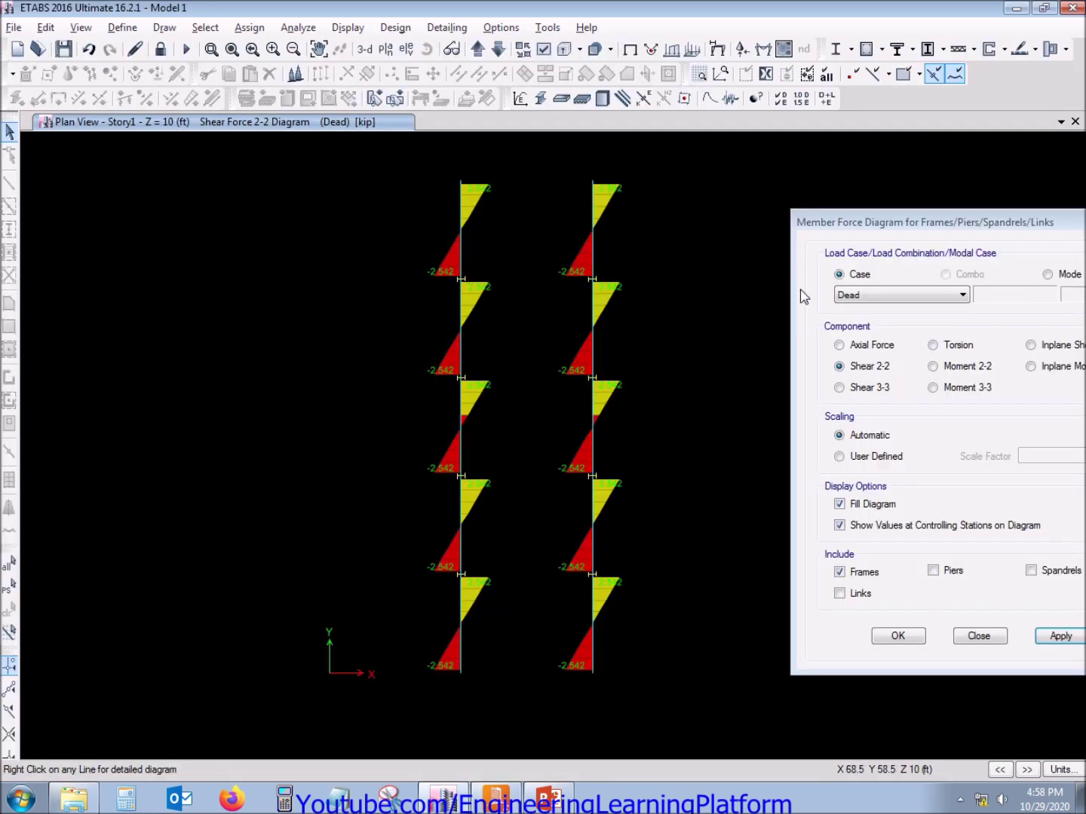
# Show the Live case's Shear 2-2 diagram in ETABS, and enter -1.416 kip as joint 2's beam V2 load for LL in RAM Connection
pyautogui.click(854, 294)
pyautogui.click(846, 307)
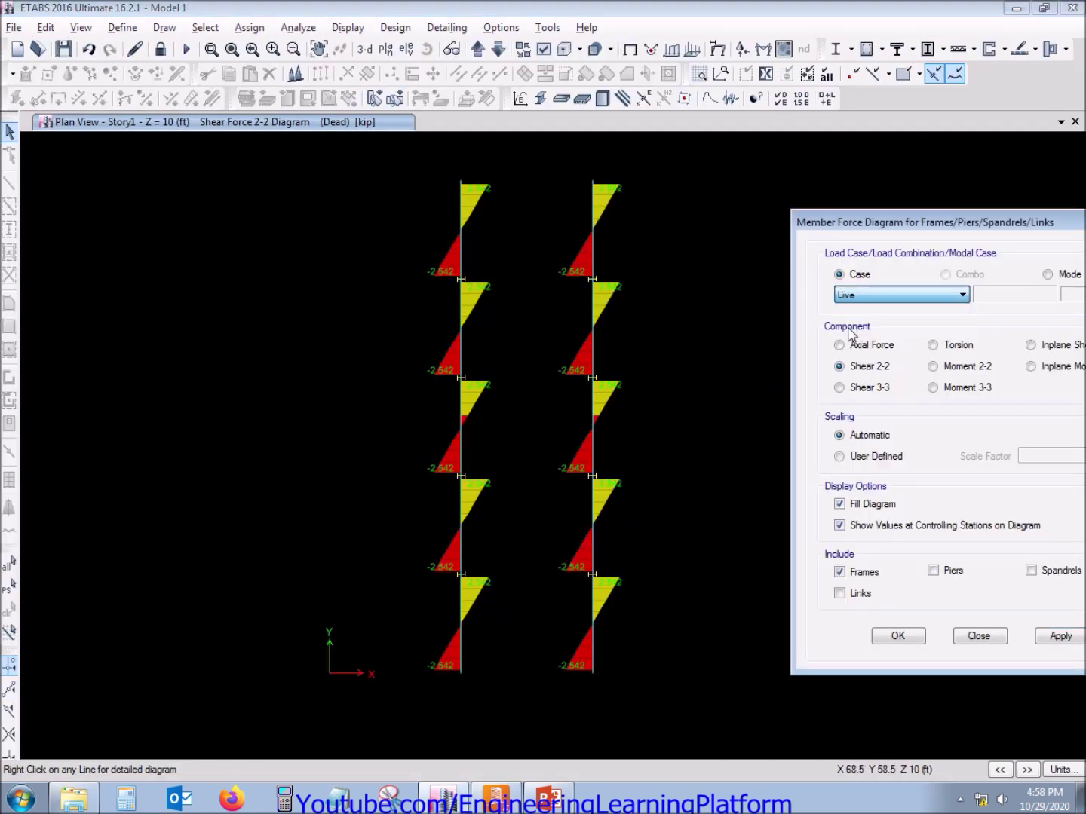
pyautogui.click(1060, 637)
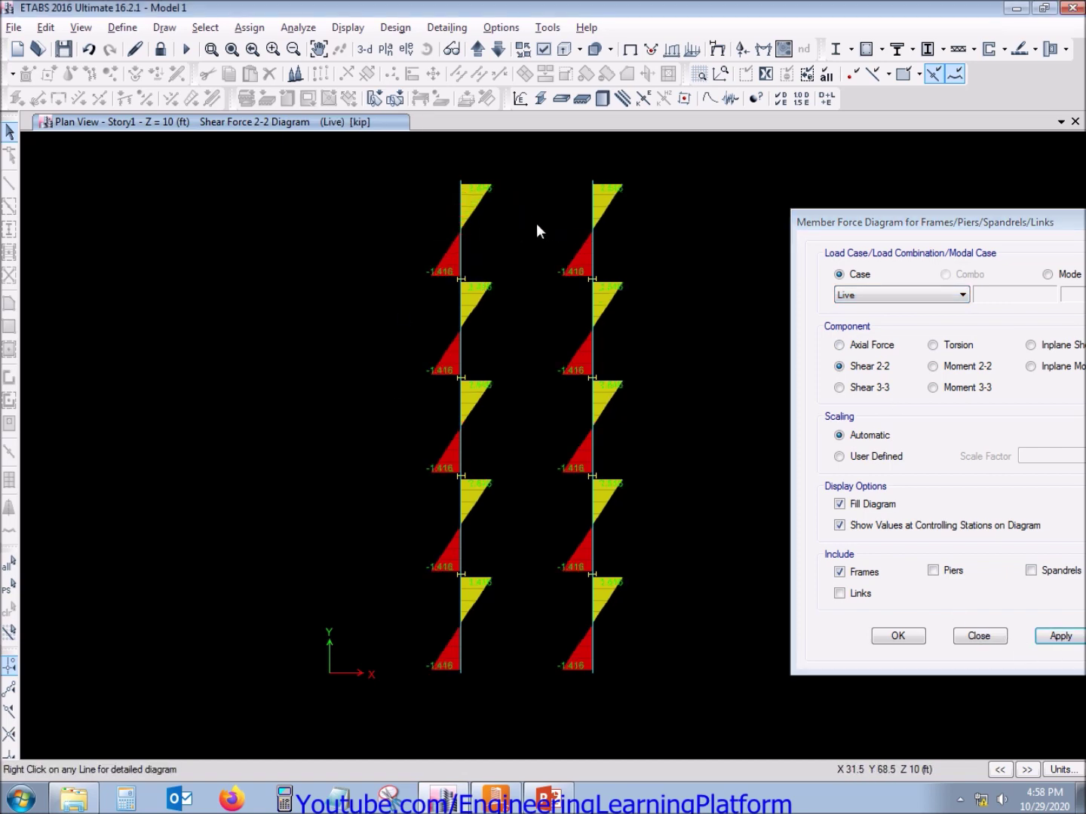
pyautogui.hotkey('alt', 'Tab')
pyautogui.write('-')
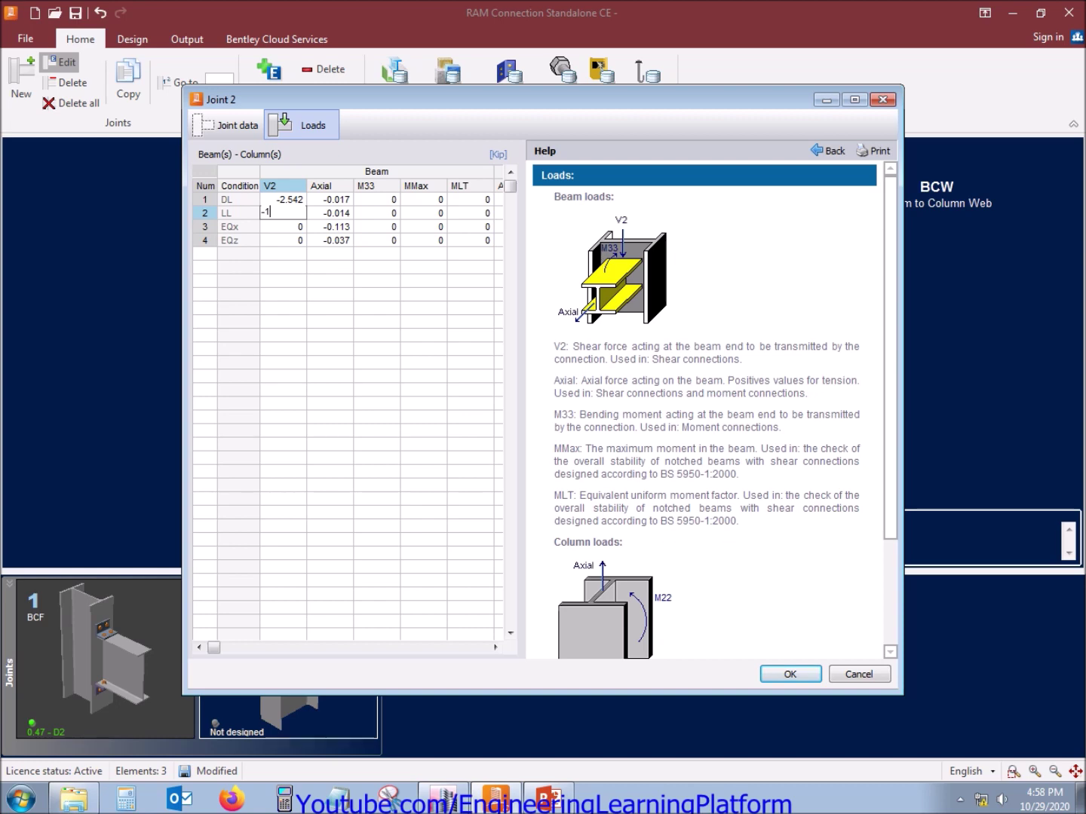
pyautogui.press('Return')
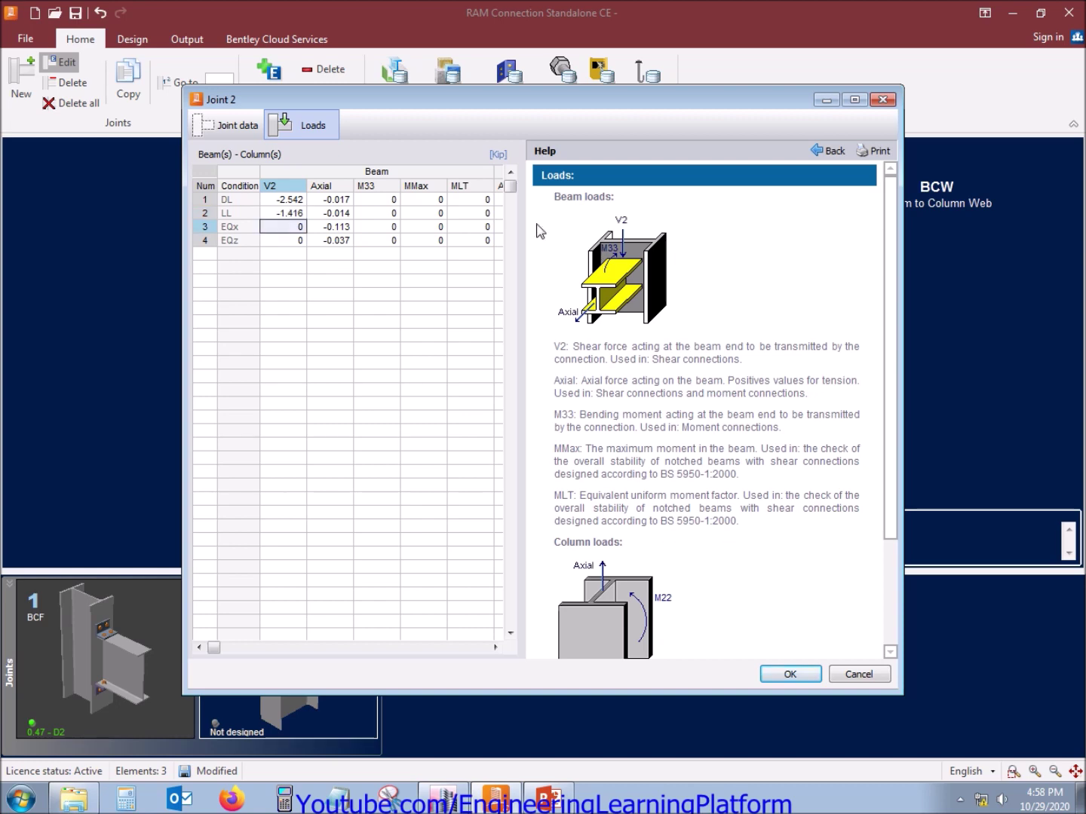
# Switch to ETABS and check the Shear 2-2 diagrams of the two beam lines for the EX and EY cases
pyautogui.hotkey('alt', 'Tab')
pyautogui.click(851, 294)
pyautogui.click(843, 308)
pyautogui.click(1054, 635)
pyautogui.click(917, 296)
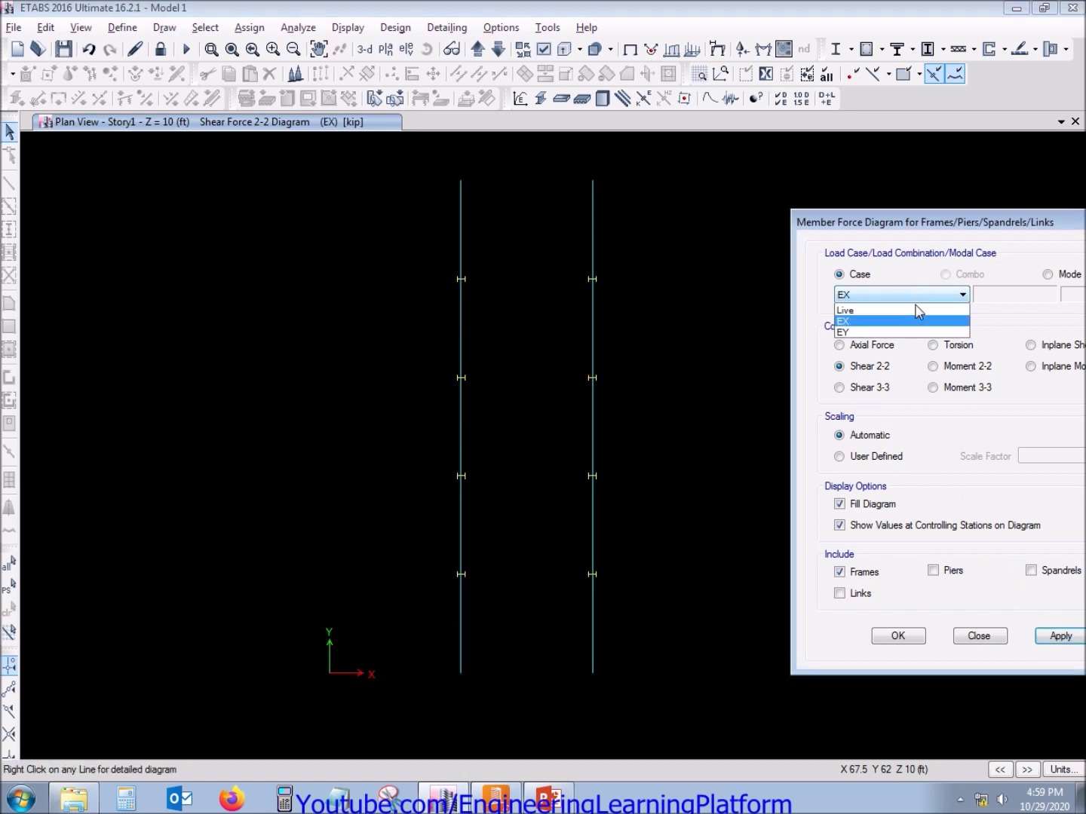
pyautogui.click(906, 346)
pyautogui.click(1058, 636)
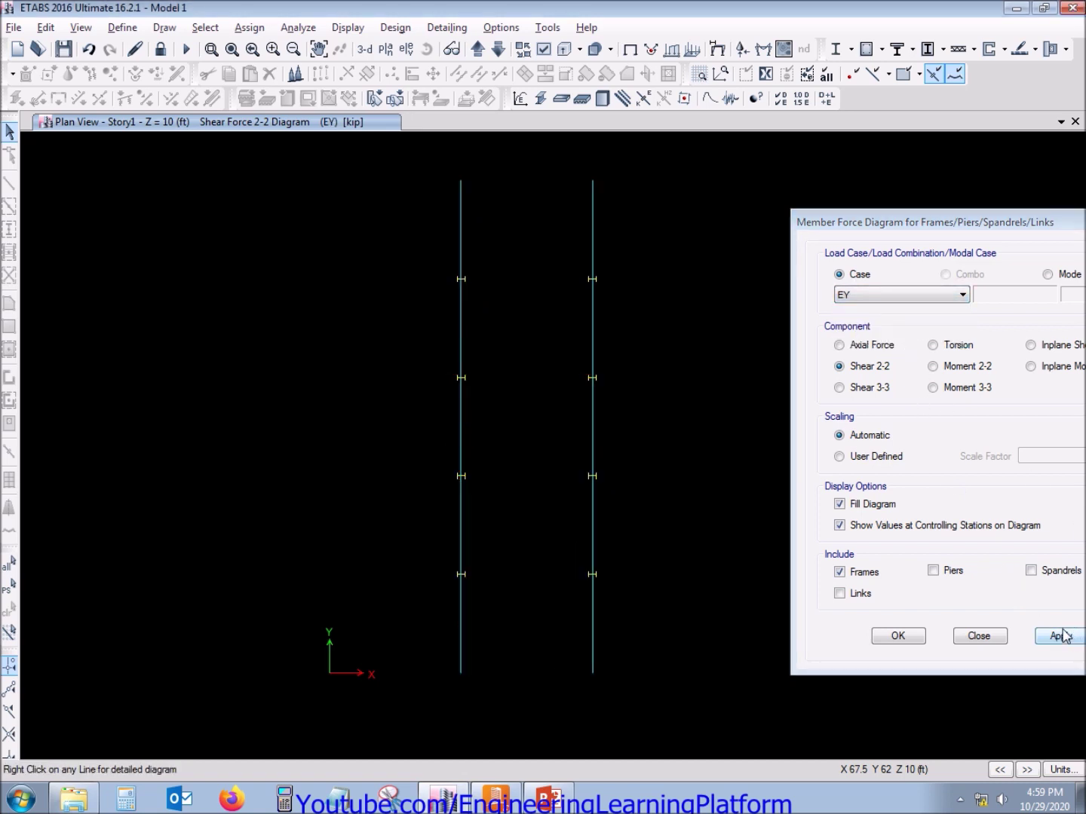
# Check the Moment 3-3 diagrams of the beam lines for the EY, EX and Live cases
pyautogui.click(968, 388)
pyautogui.click(1076, 641)
pyautogui.click(921, 294)
pyautogui.click(867, 332)
pyautogui.click(1076, 648)
pyautogui.click(942, 296)
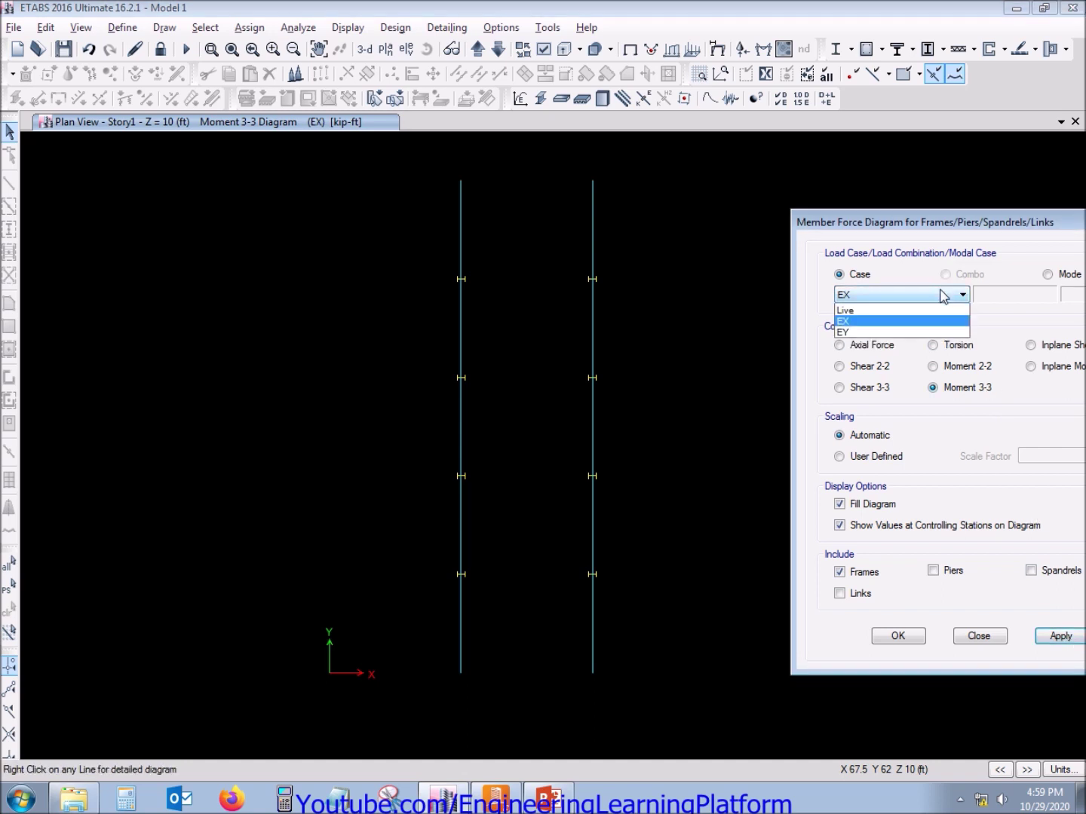
pyautogui.click(889, 323)
pyautogui.click(1073, 641)
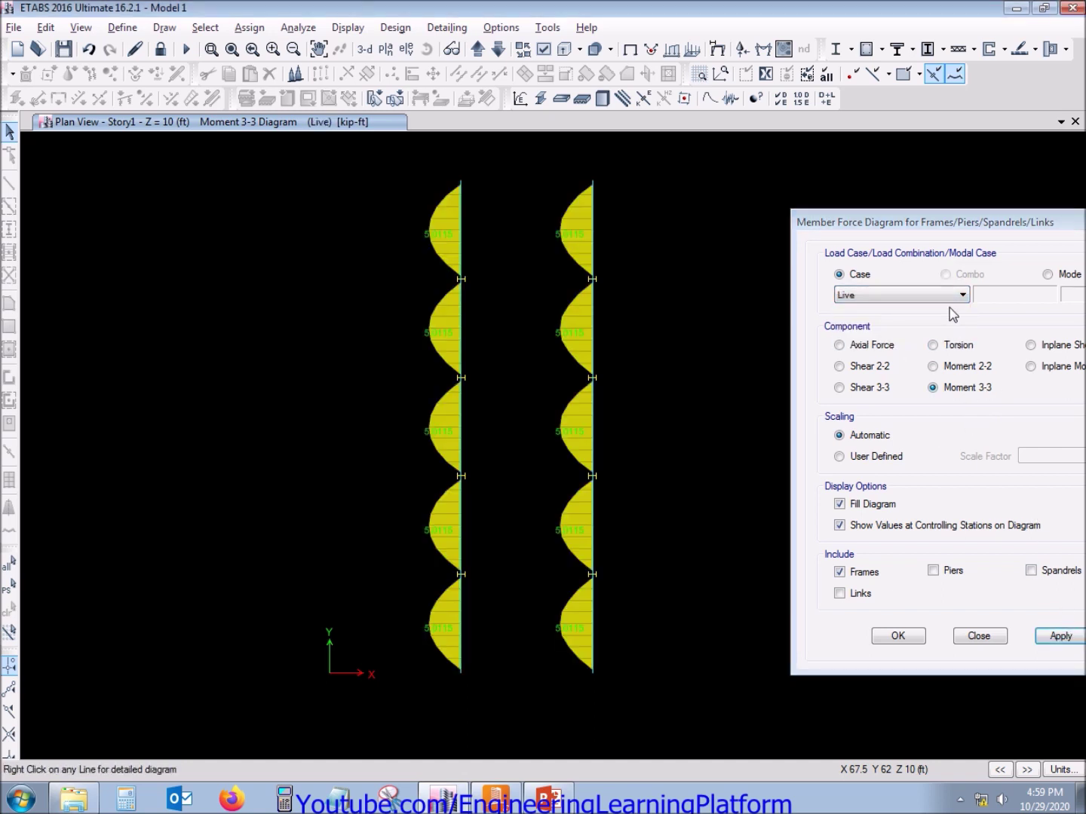
# Examine the Moment 3-3 values near the beam ends for the Dead case and close the force diagram settings
pyautogui.scroll(3, 585, 277)
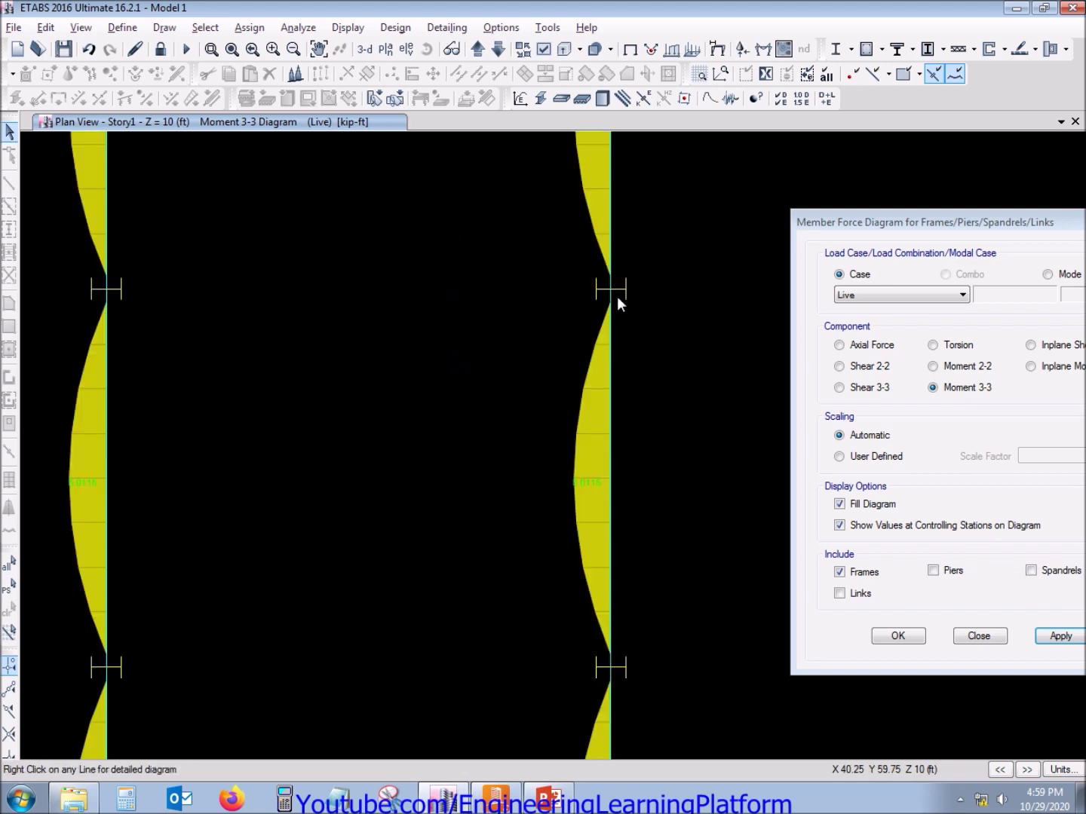
pyautogui.click(859, 295)
pyautogui.click(856, 308)
pyautogui.click(1060, 634)
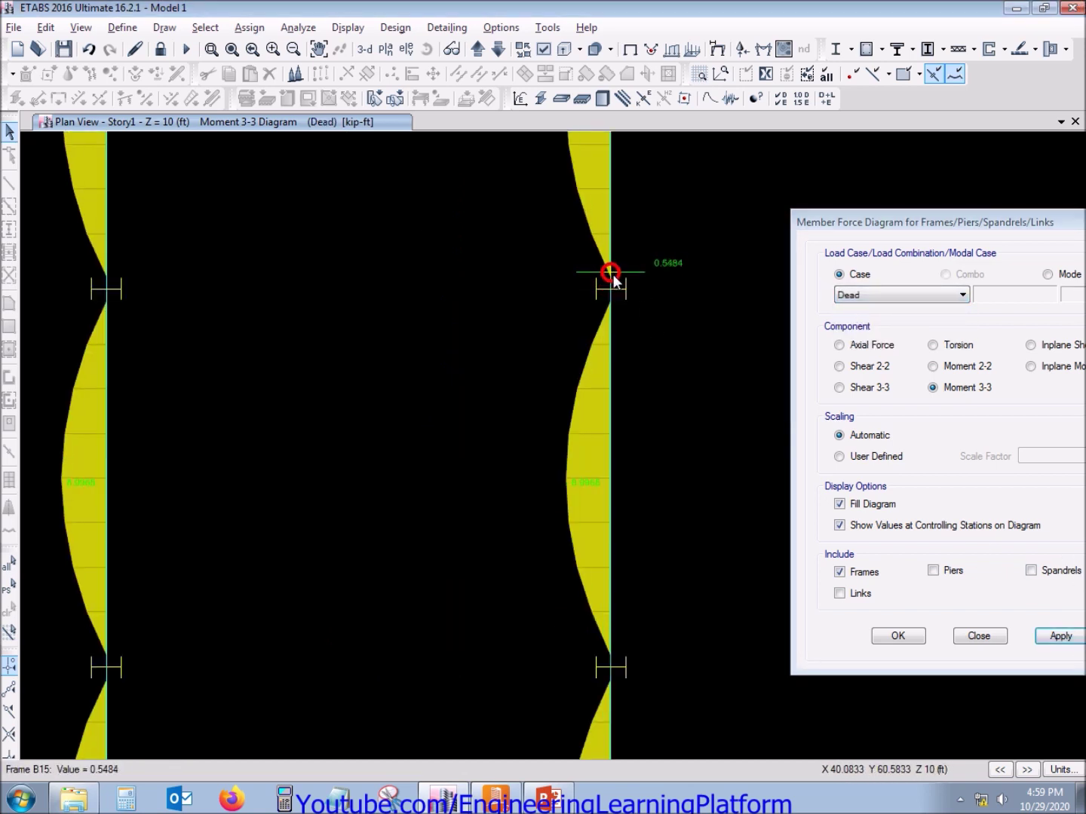
pyautogui.click(898, 636)
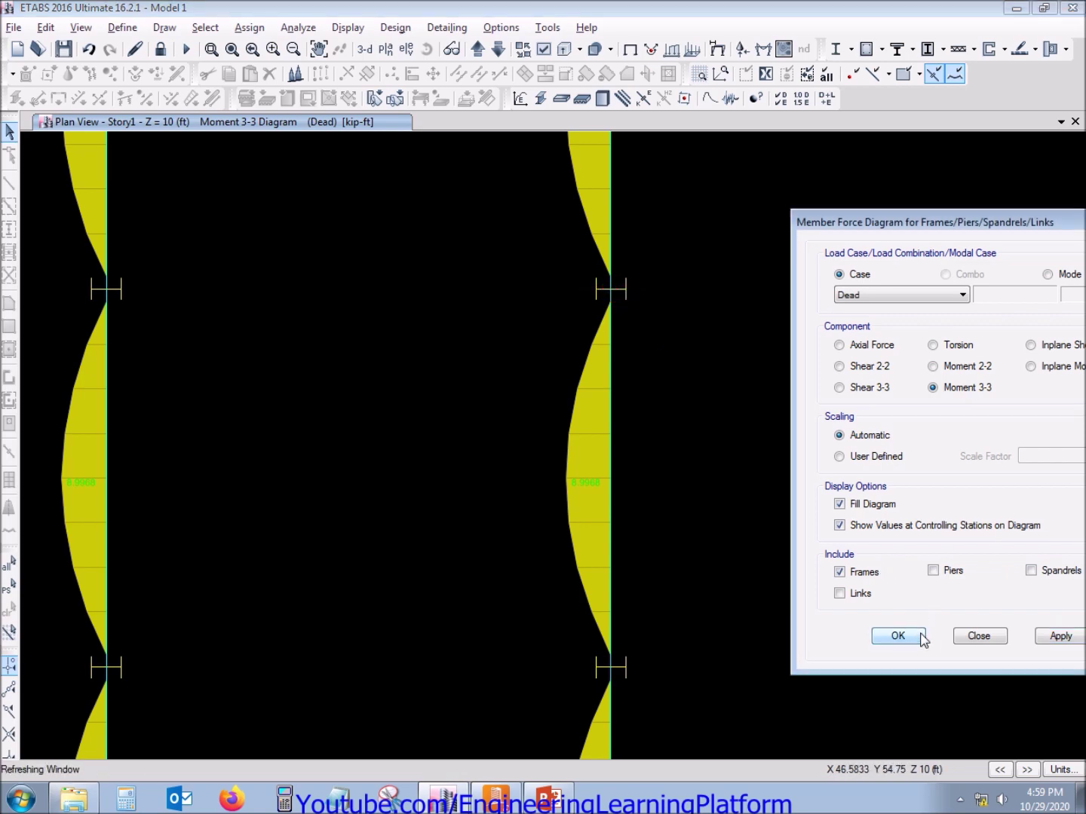
pyautogui.scroll(-3, 781, 512)
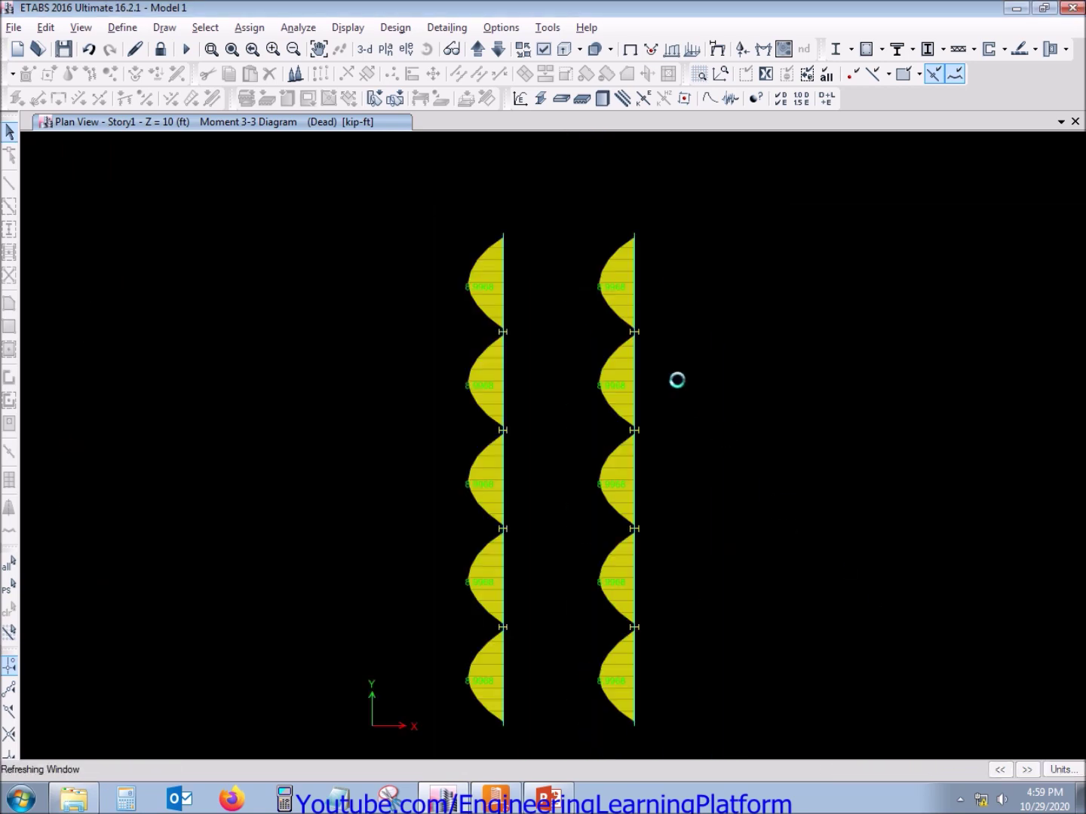
# Switch to RAM Connection, accept joint 2's loads, and assign a Basic US Welded connection to the joint
pyautogui.click(495, 797)
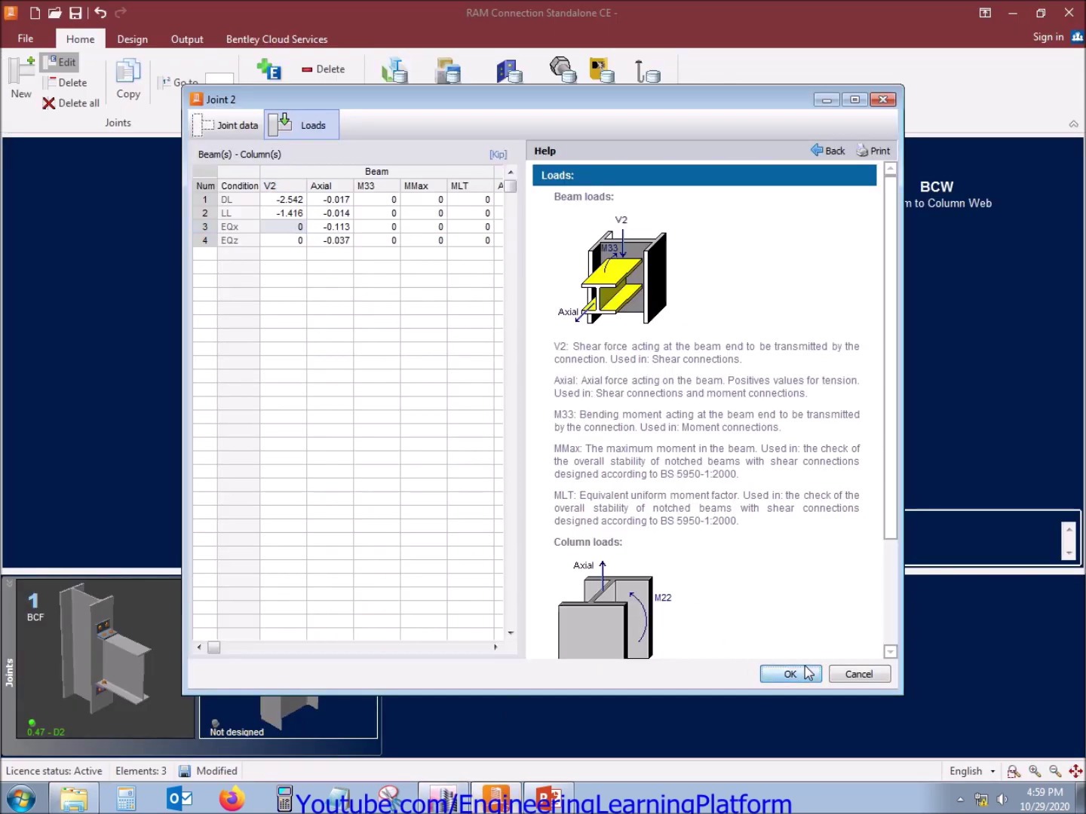
pyautogui.click(793, 675)
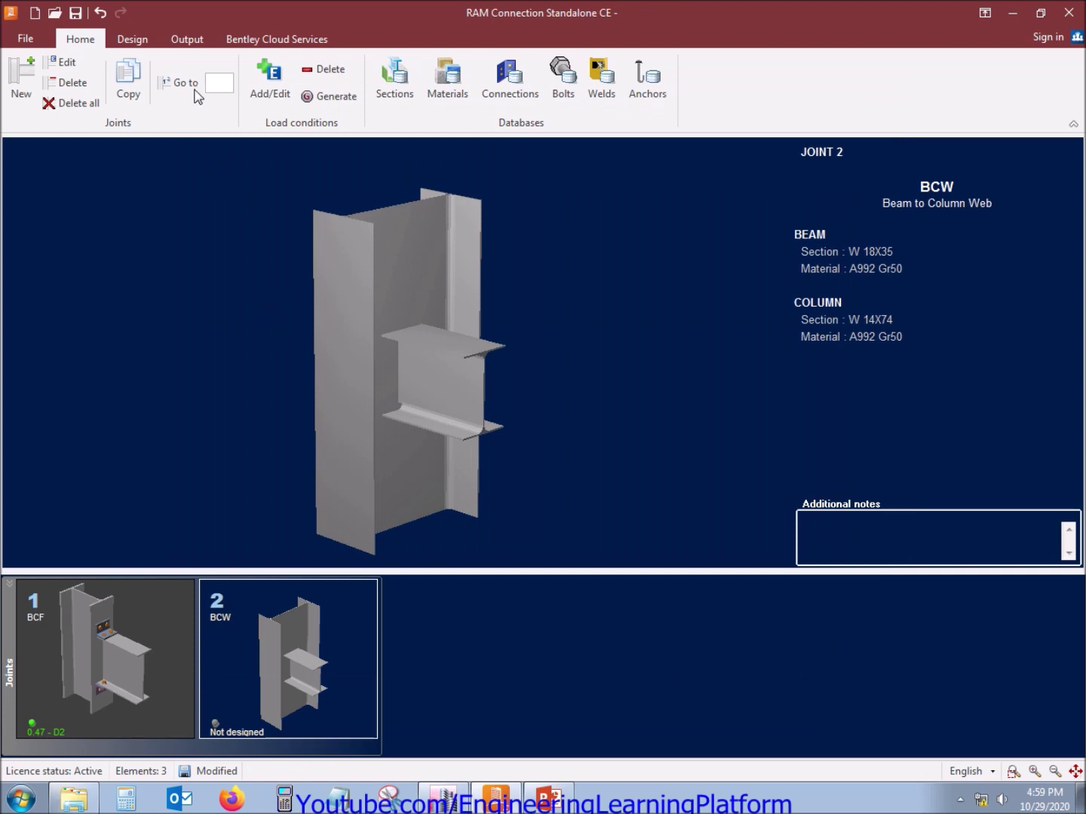
pyautogui.click(132, 39)
pyautogui.click(166, 97)
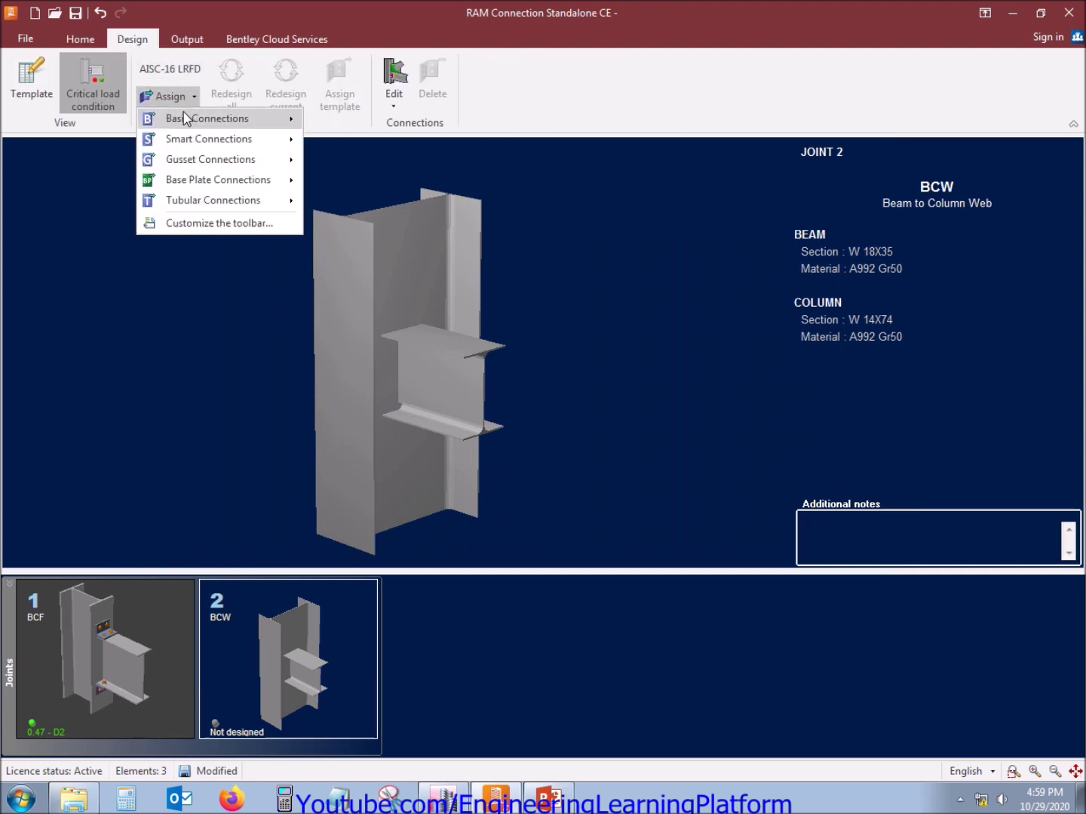
pyautogui.moveTo(185, 119)
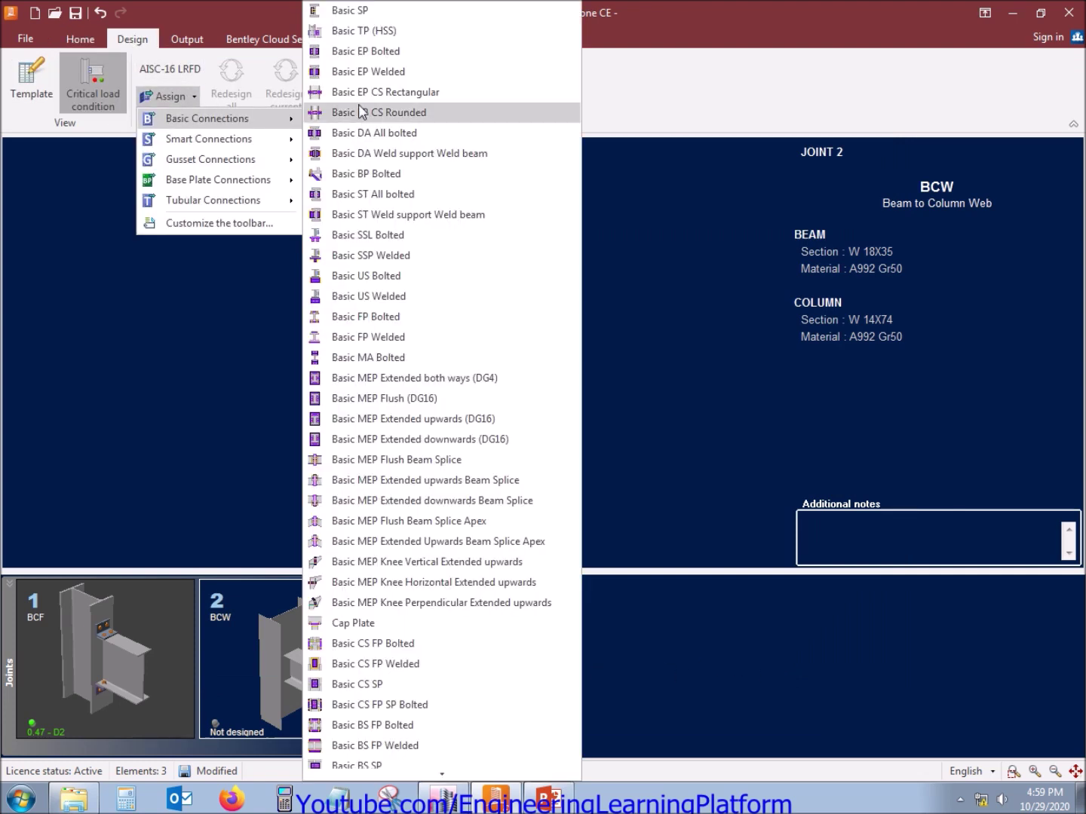
pyautogui.click(408, 294)
pyautogui.click(696, 520)
pyautogui.moveTo(511, 423); pyautogui.dragTo(535, 424)
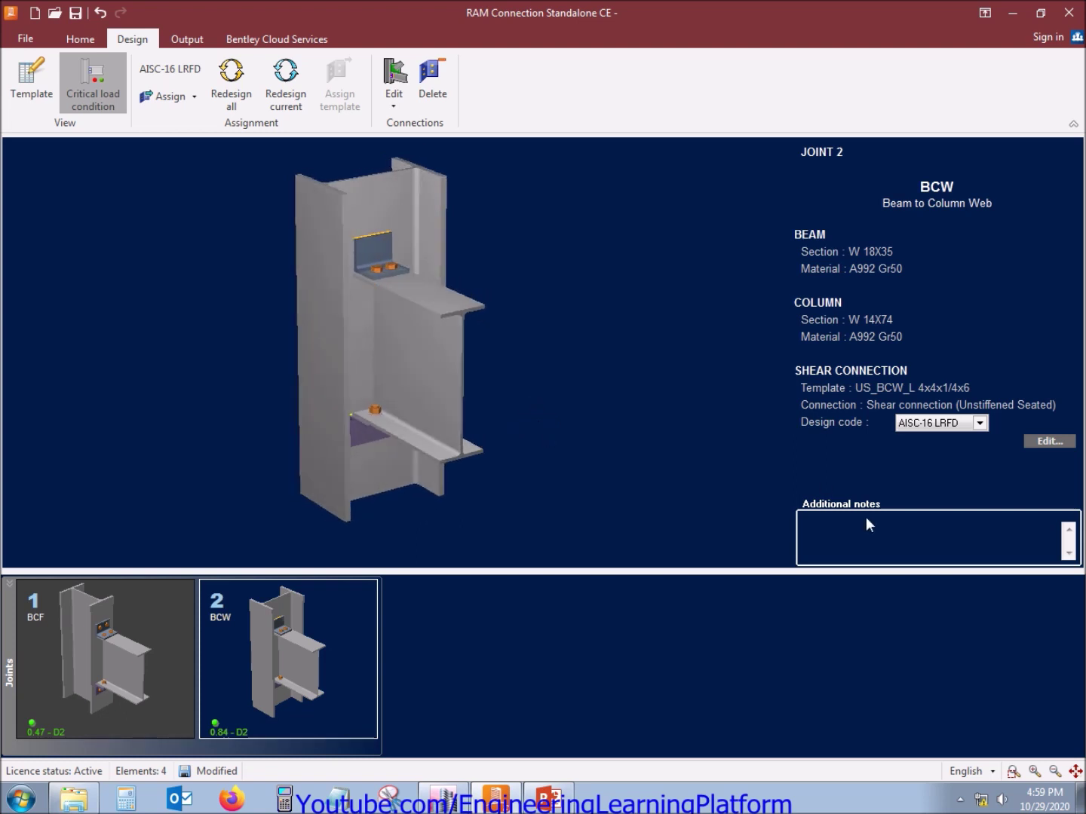
# Open joint 2's unstiffened seated connection for editing and collapse all of its general, member and seat angle parameter groups
pyautogui.click(1040, 444)
pyautogui.moveTo(862, 262); pyautogui.dragTo(770, 264)
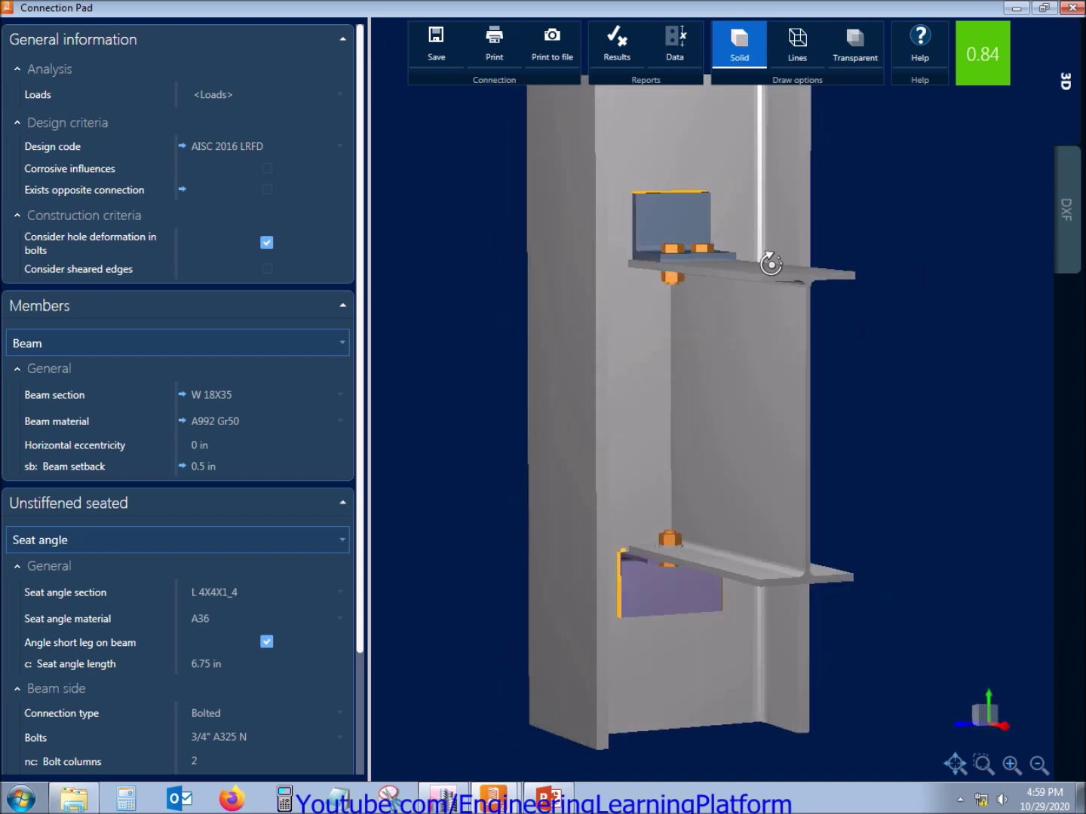
pyautogui.click(30, 217)
pyautogui.click(36, 120)
pyautogui.click(47, 66)
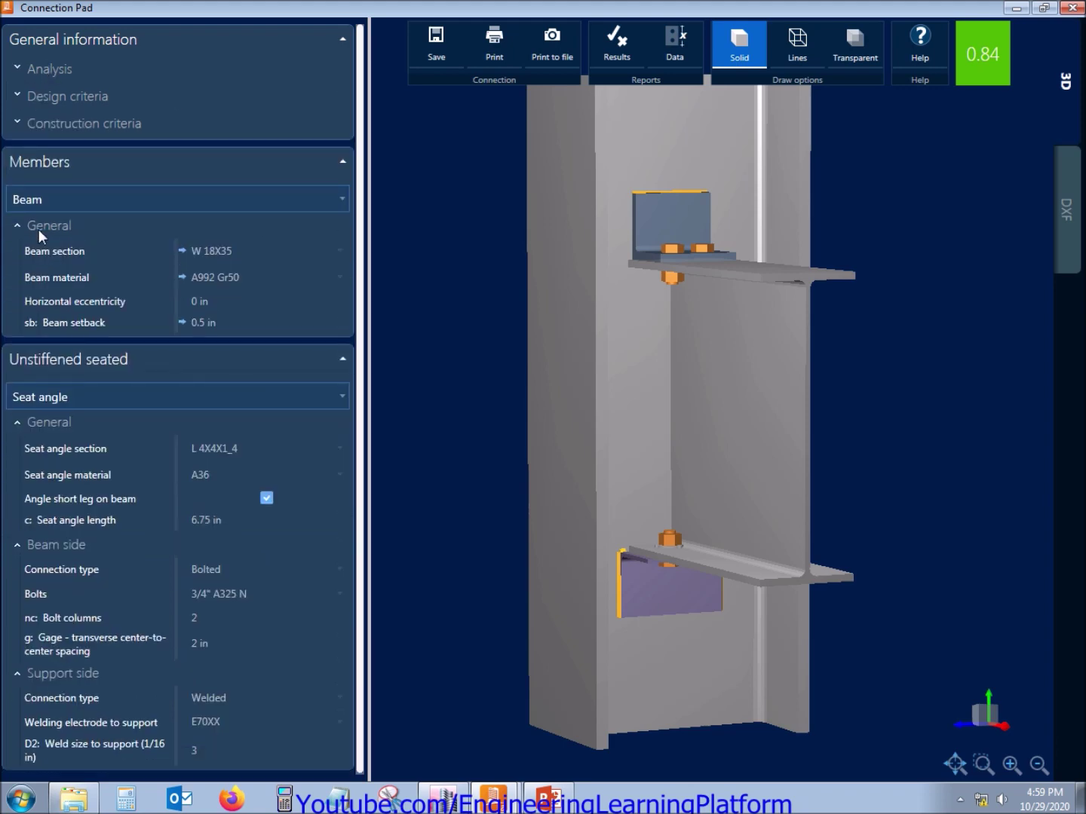
pyautogui.click(34, 223)
pyautogui.click(61, 323)
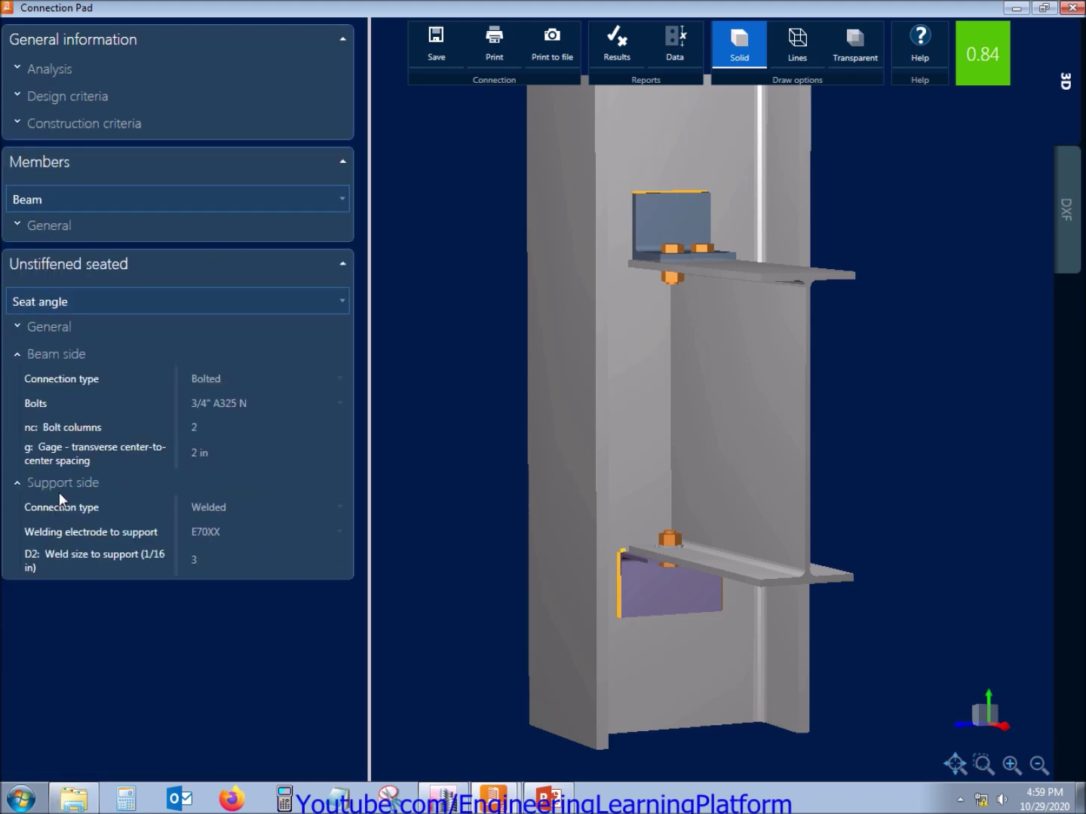
pyautogui.click(54, 485)
pyautogui.click(64, 351)
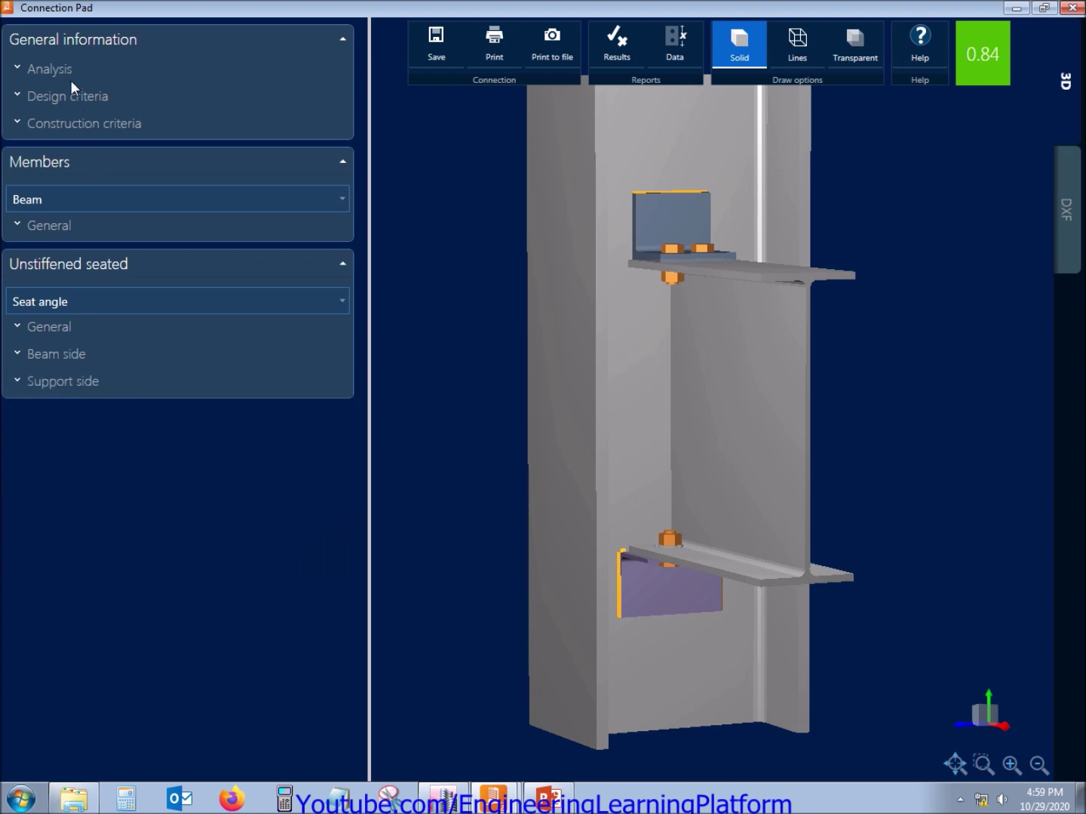
# Review the beam shear values in joint 2's load list and close the list
pyautogui.click(51, 75)
pyautogui.click(191, 92)
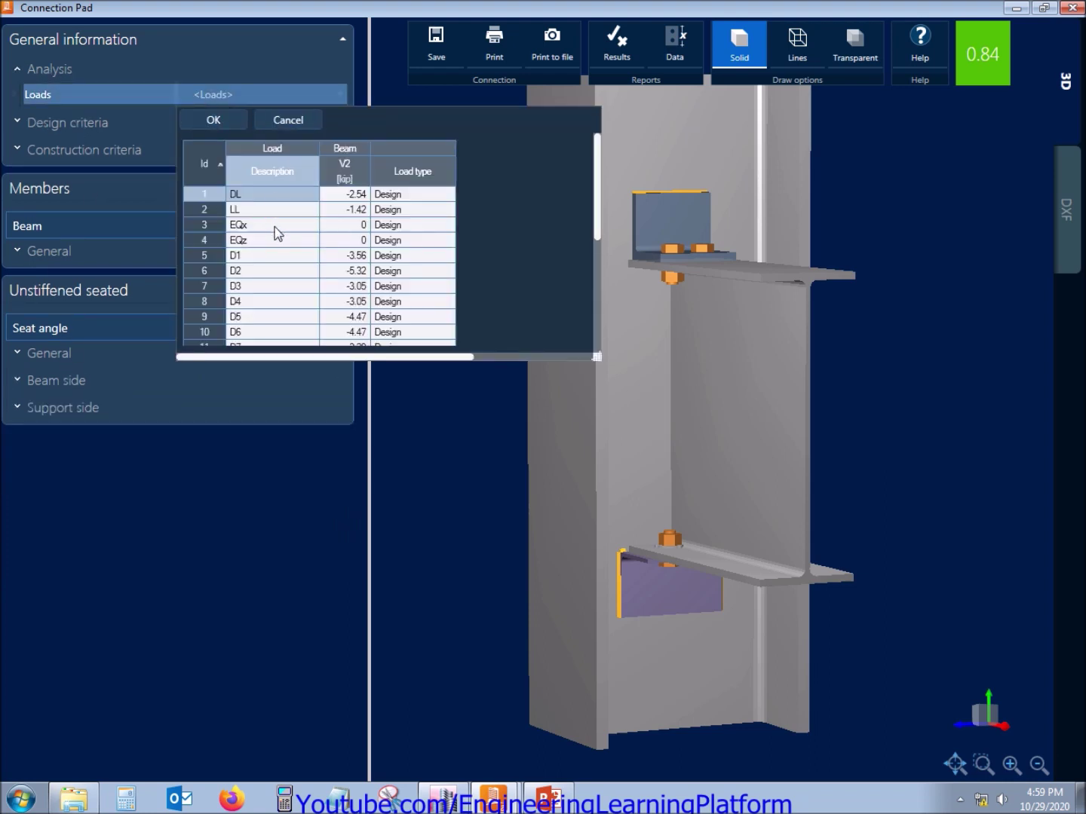
pyautogui.scroll(-1, 275, 237)
pyautogui.scroll(-1, 275, 236)
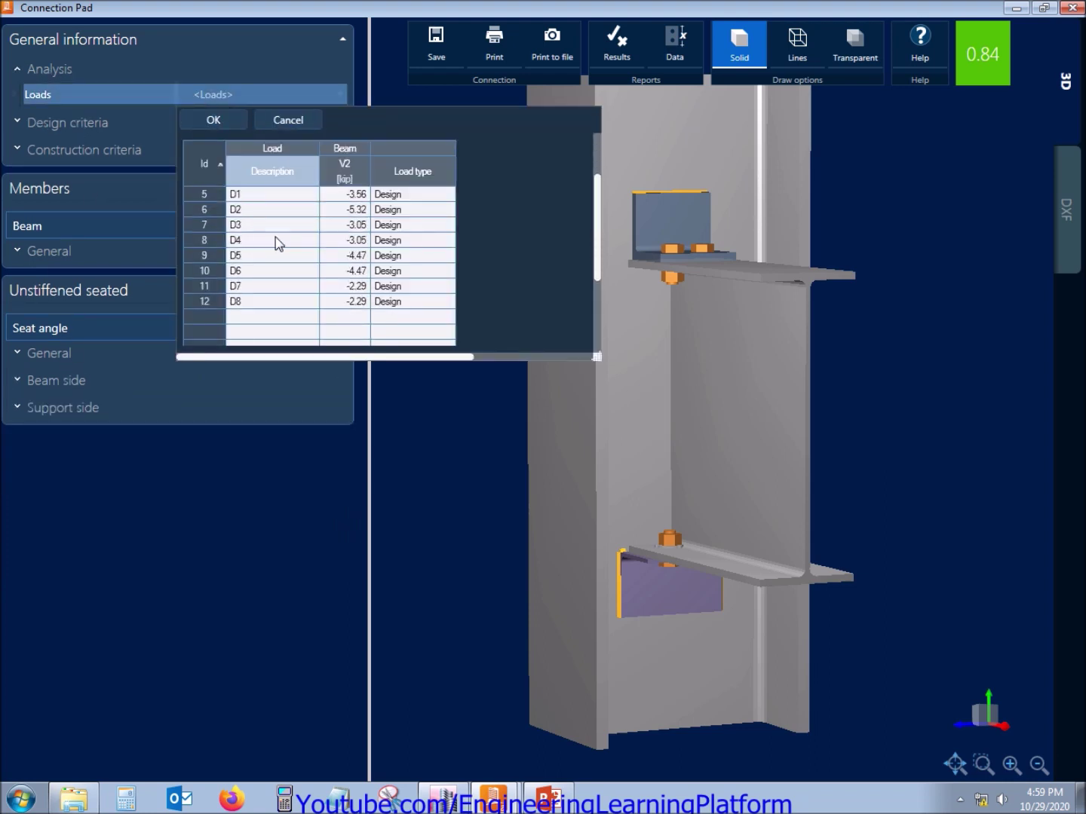
pyautogui.click(213, 120)
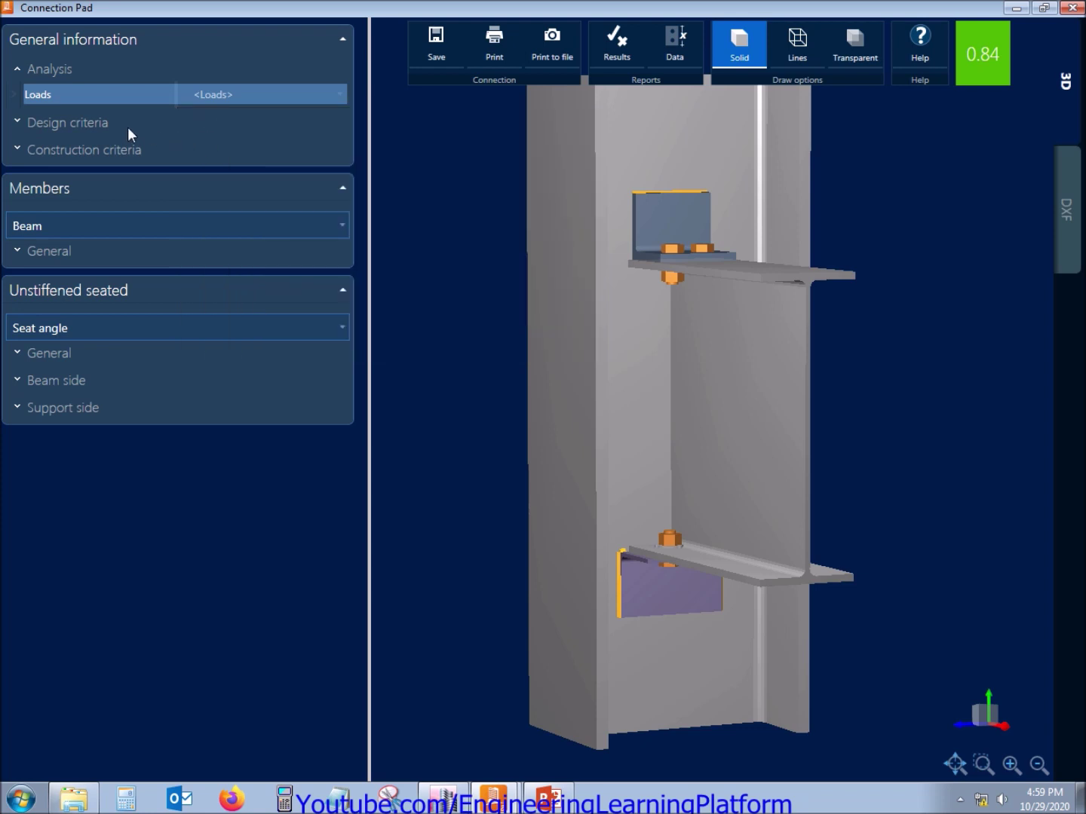
pyautogui.click(39, 69)
# Review the design criteria, construction criteria and general beam parameters of the connection
pyautogui.click(47, 96)
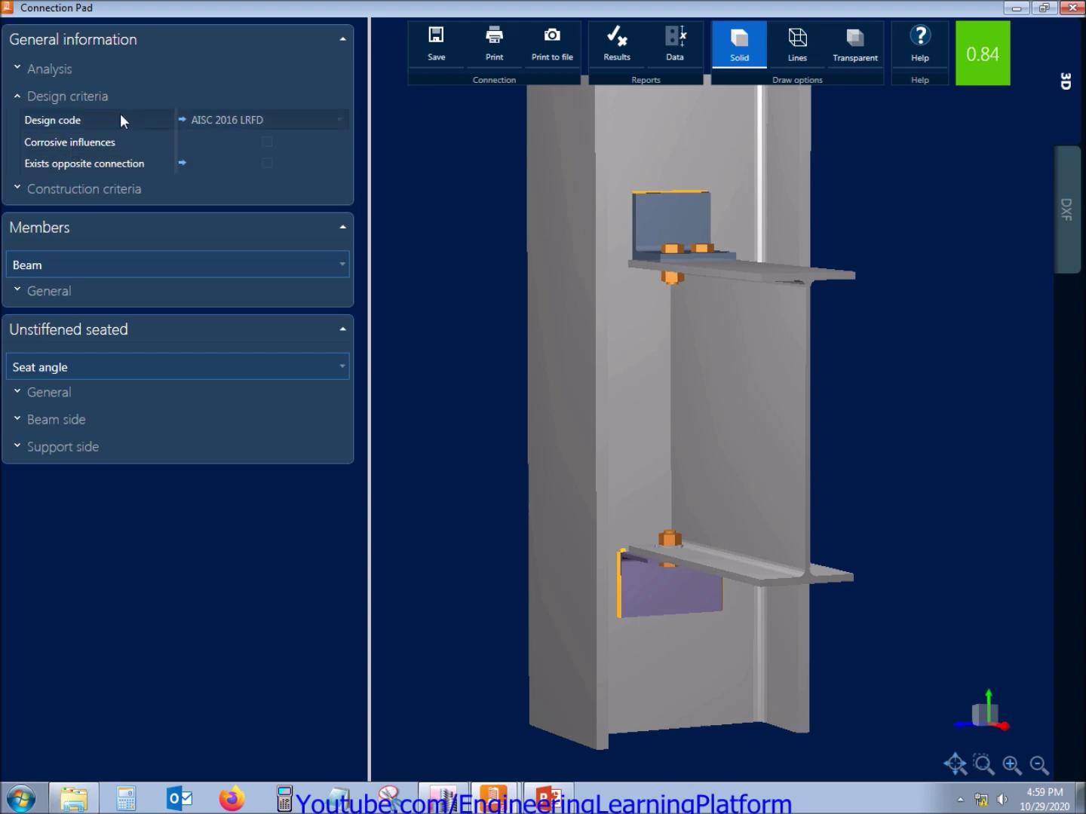
pyautogui.click(96, 98)
pyautogui.click(79, 124)
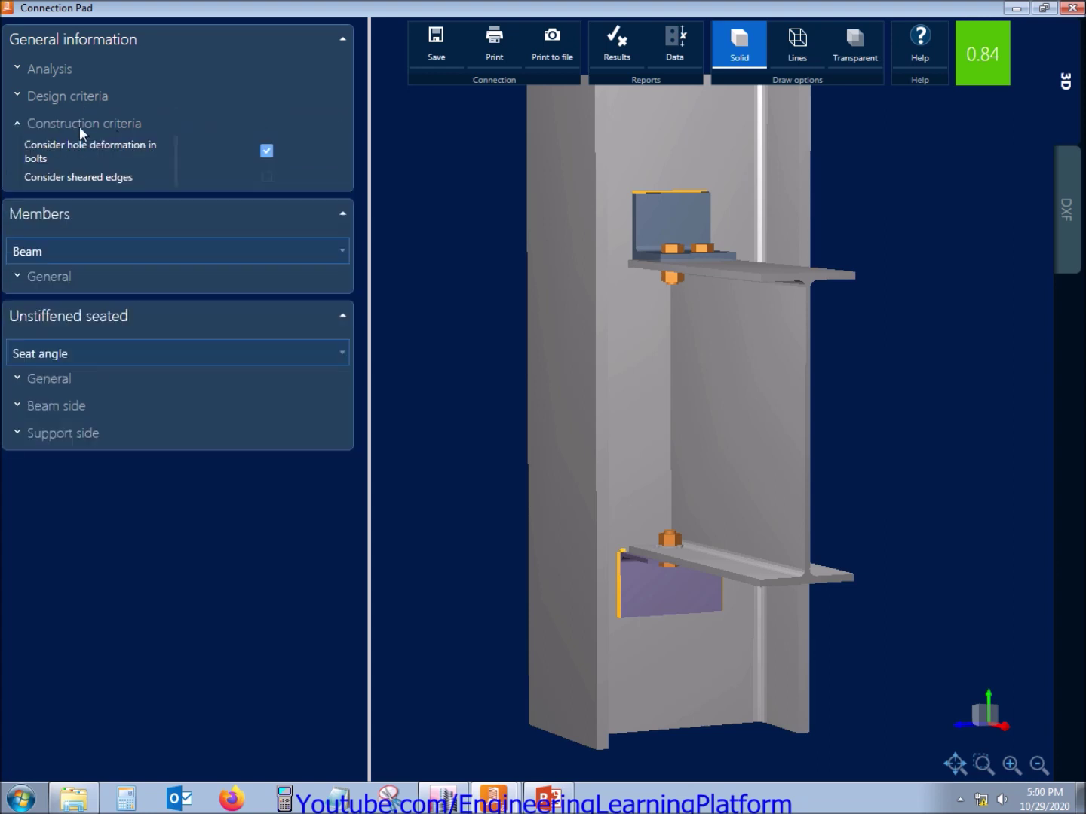
pyautogui.click(80, 125)
pyautogui.click(58, 231)
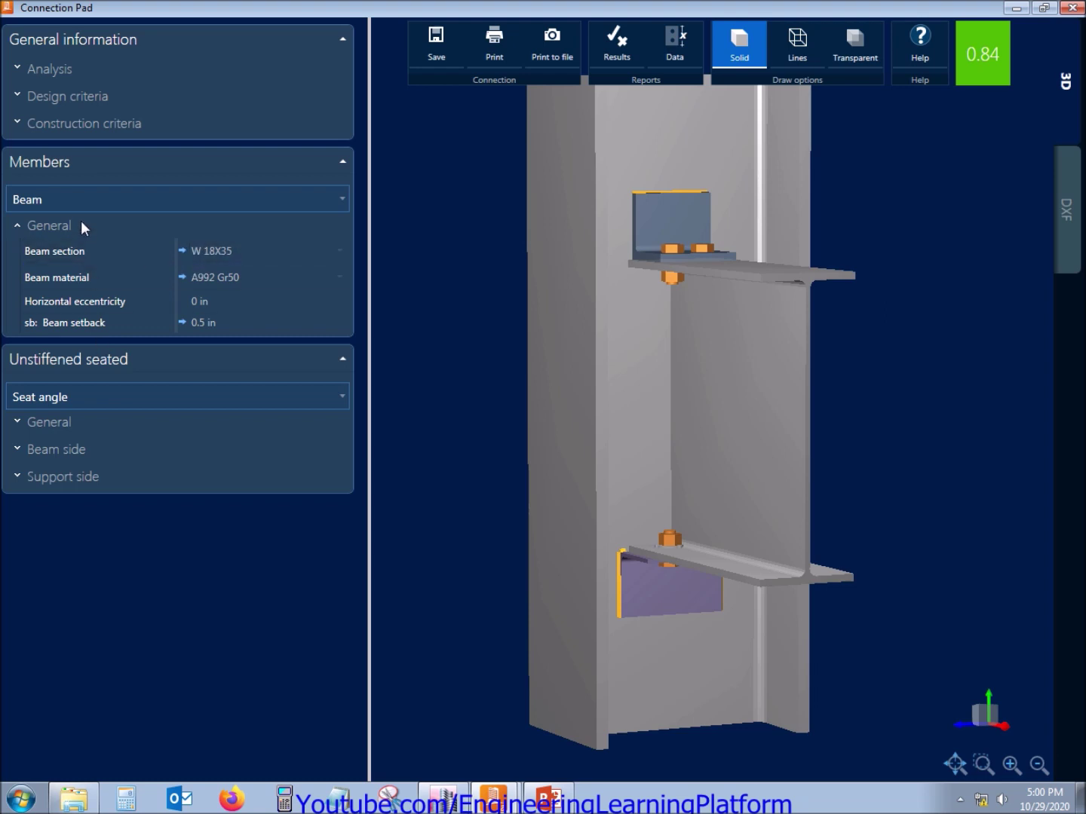
pyautogui.click(76, 226)
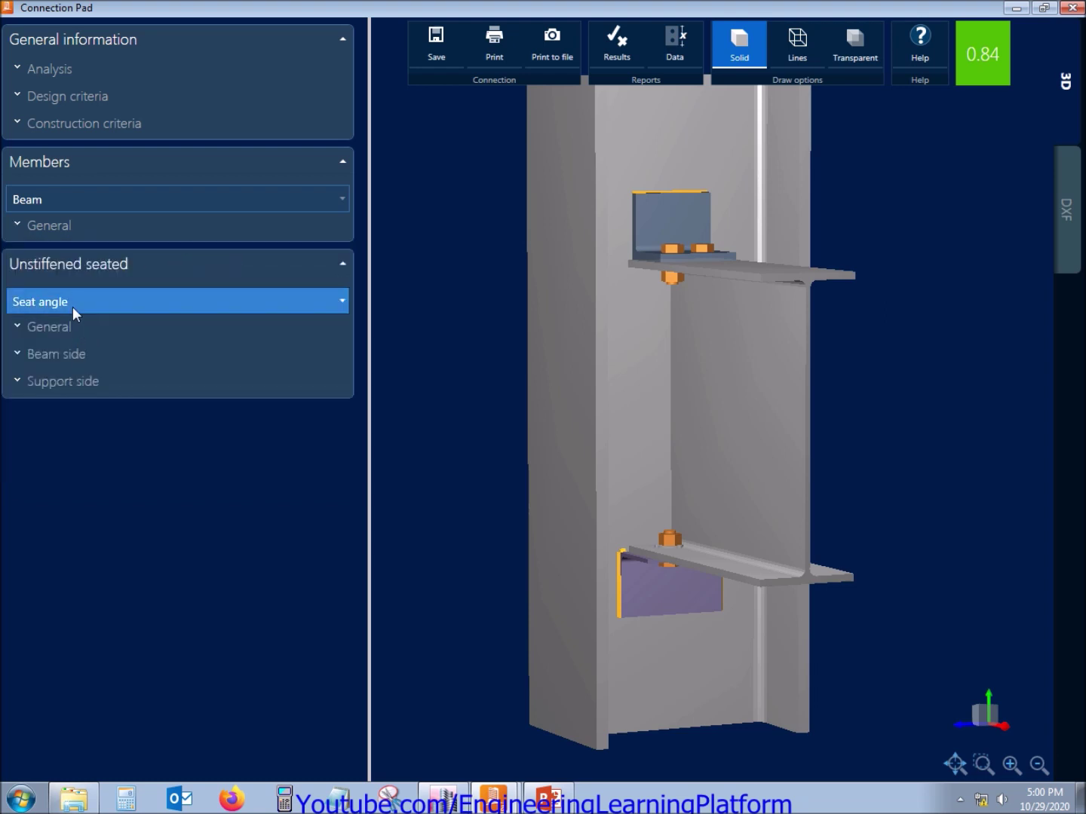
# Set the seat angle length to 7 in
pyautogui.click(56, 327)
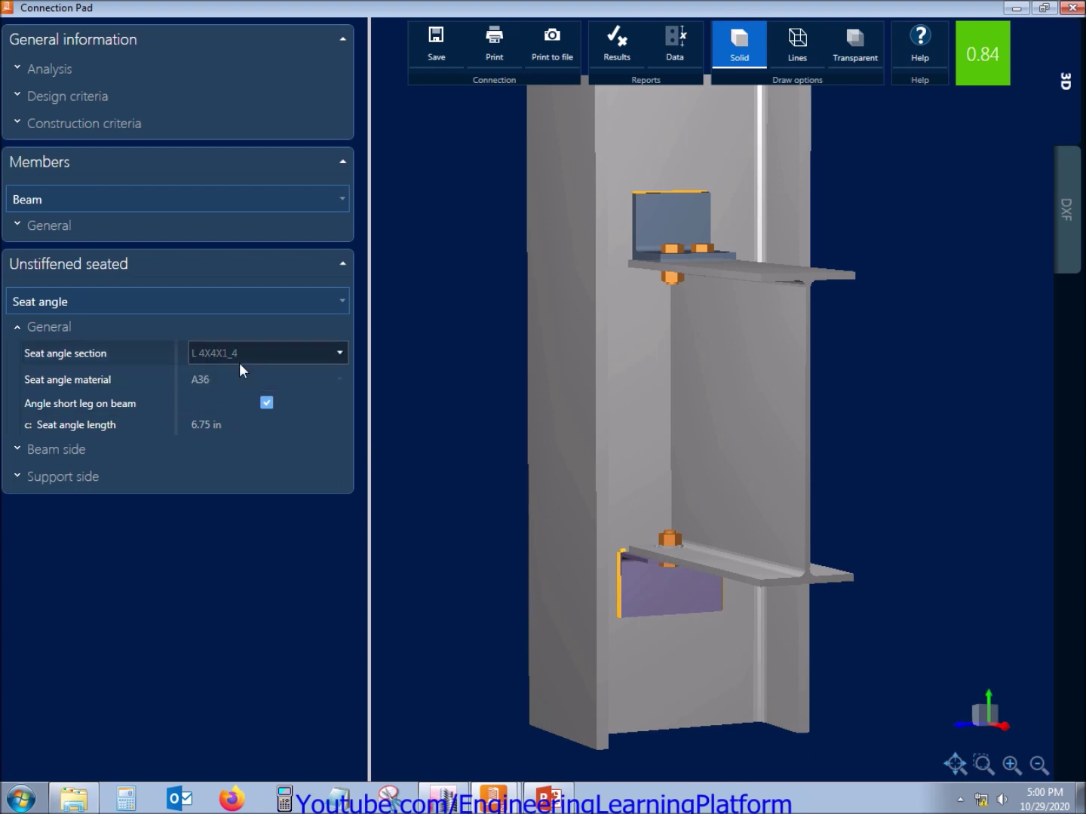
pyautogui.click(233, 424)
pyautogui.write('7')
pyautogui.press('Return')
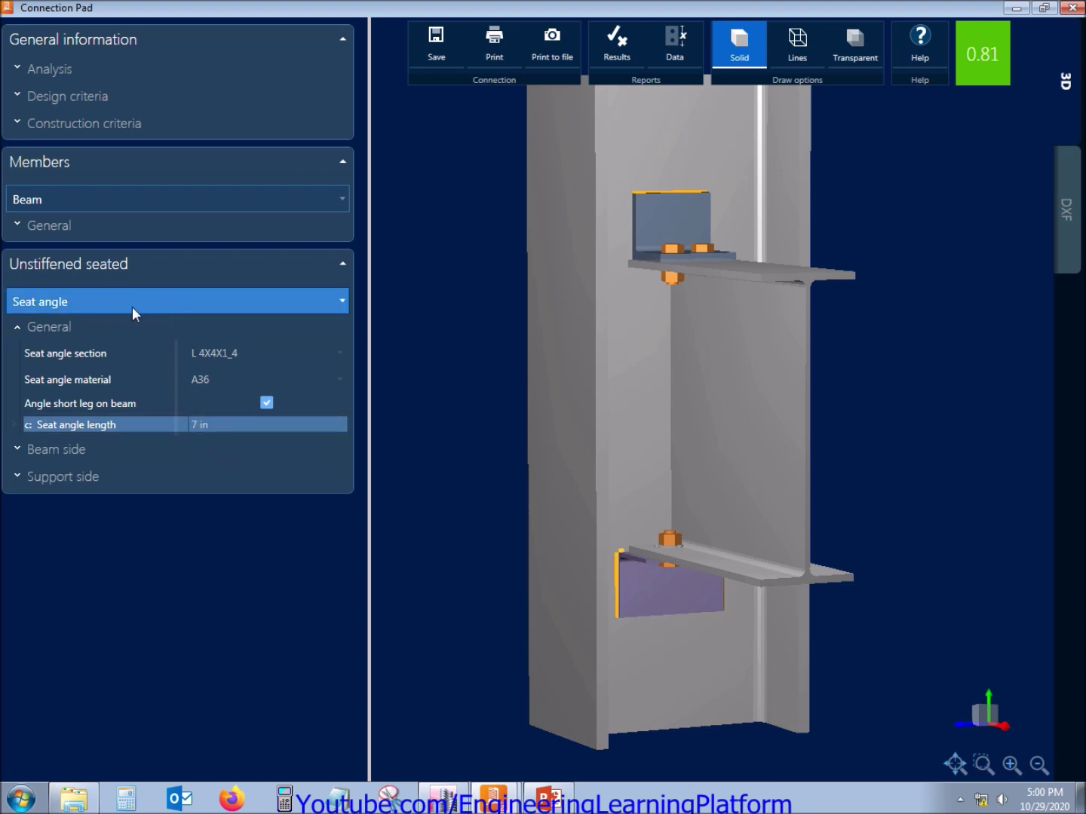
pyautogui.click(51, 330)
# Change the seat angle's beam-side bolts to 1/2" A325 N
pyautogui.click(65, 356)
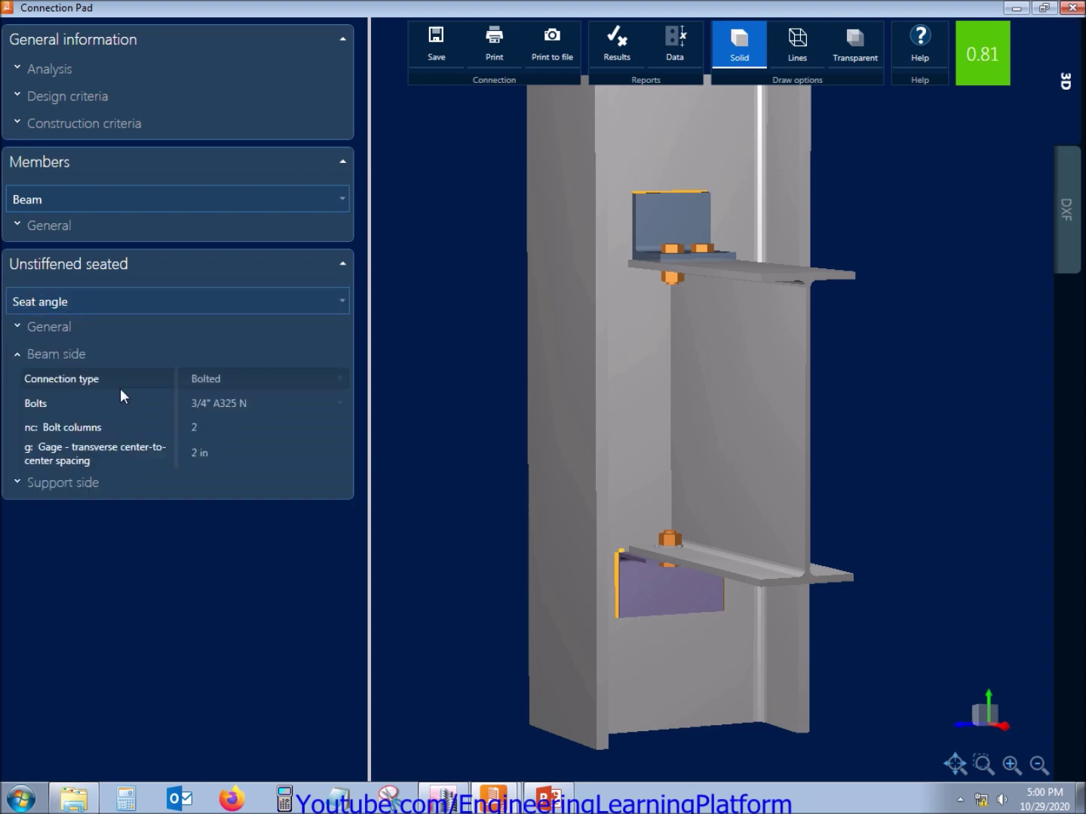
pyautogui.click(247, 408)
pyautogui.click(330, 486)
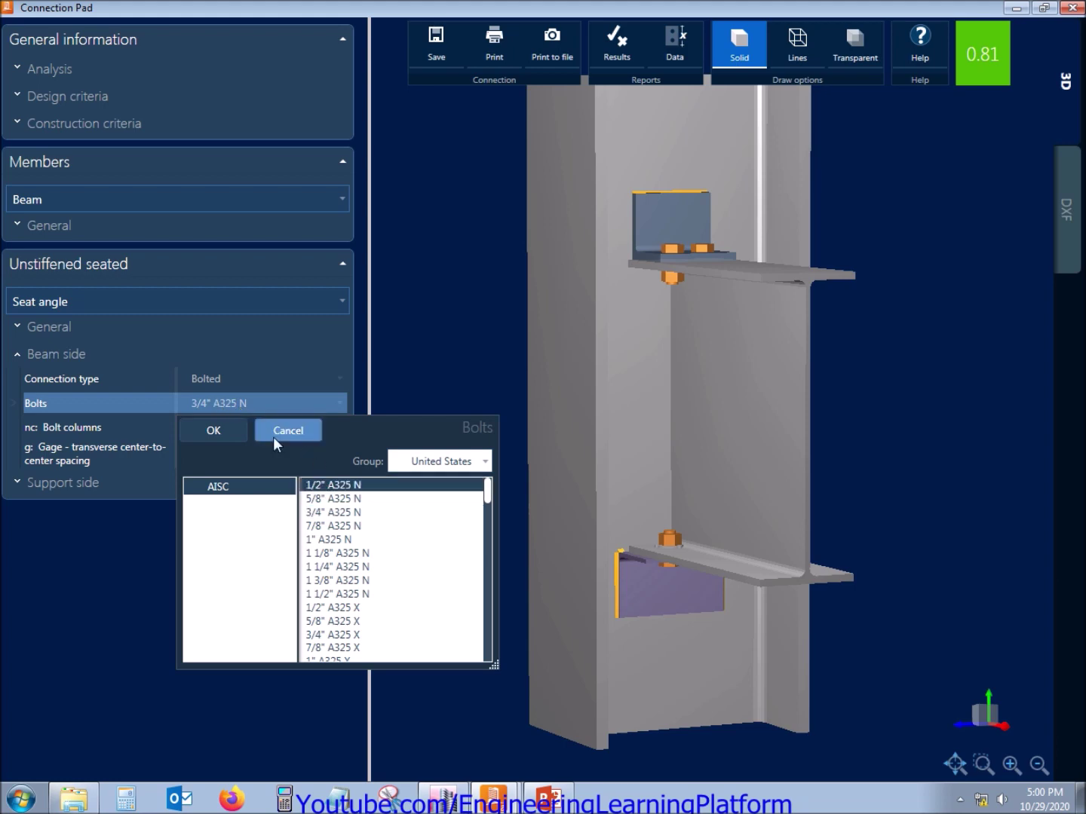
pyautogui.click(214, 431)
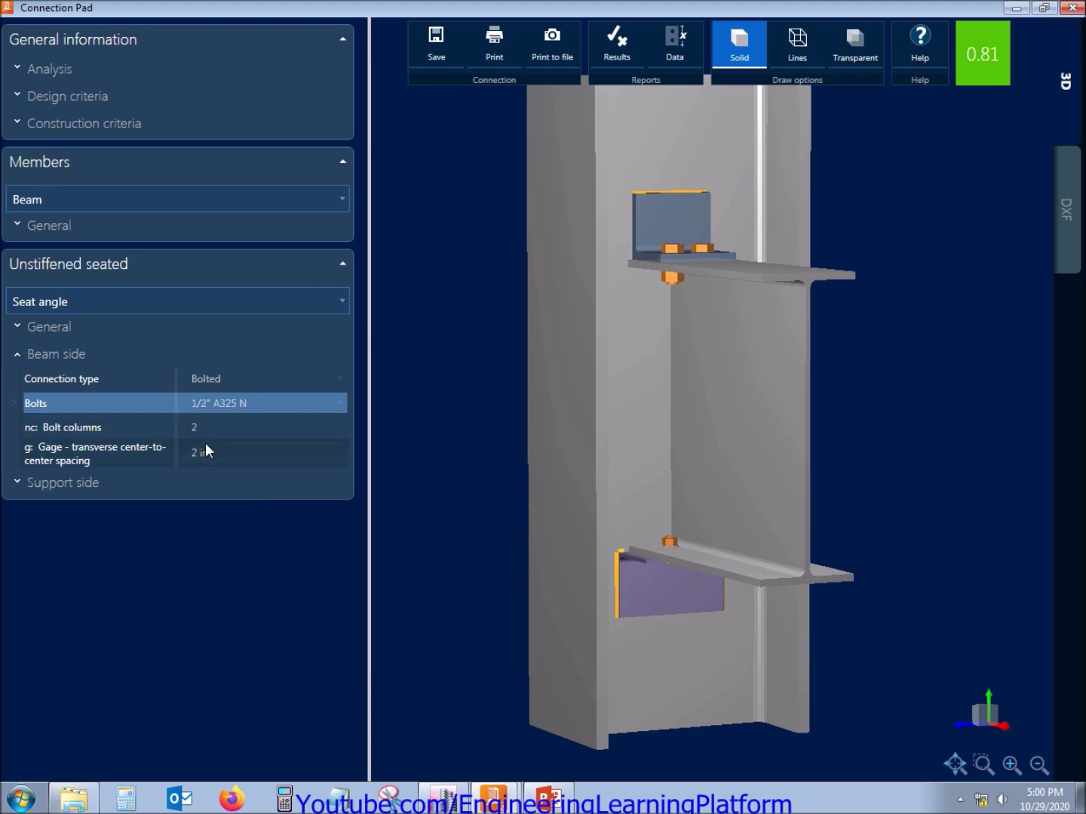
pyautogui.click(62, 354)
# Set the seat angle's weld size to the support to 4 sixteenths of an inch
pyautogui.click(65, 381)
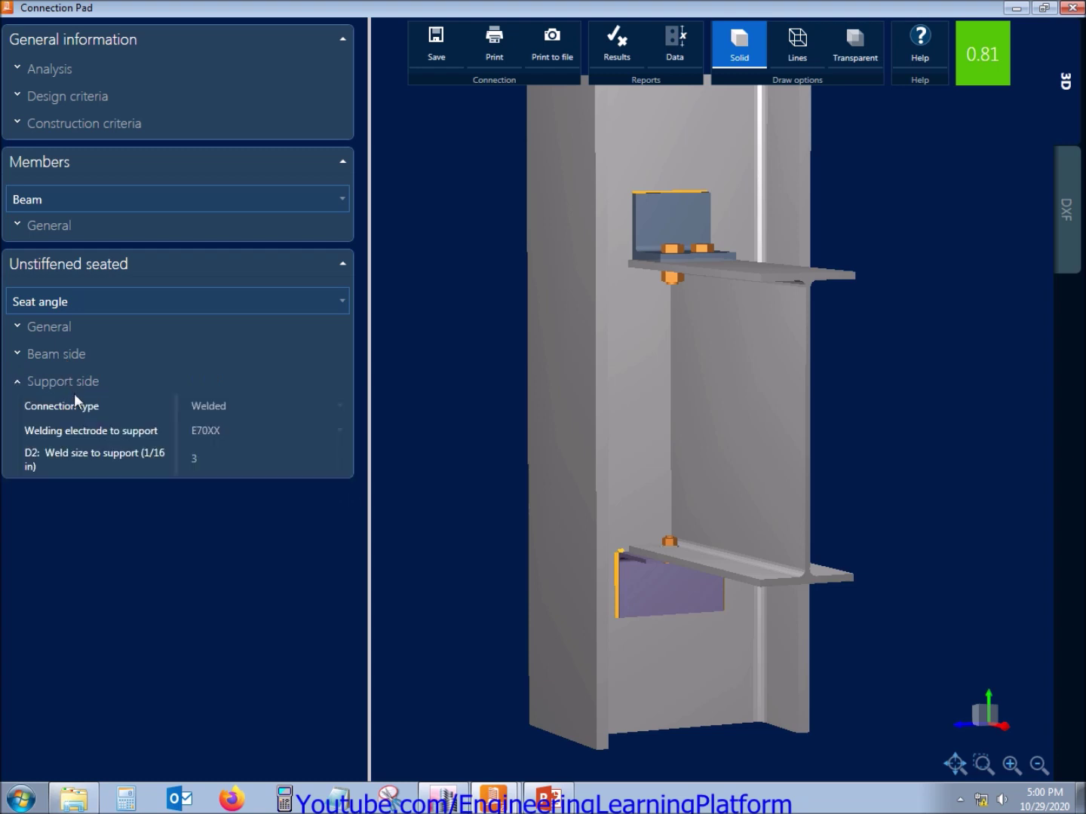
pyautogui.click(194, 462)
pyautogui.write('4')
pyautogui.press('Return')
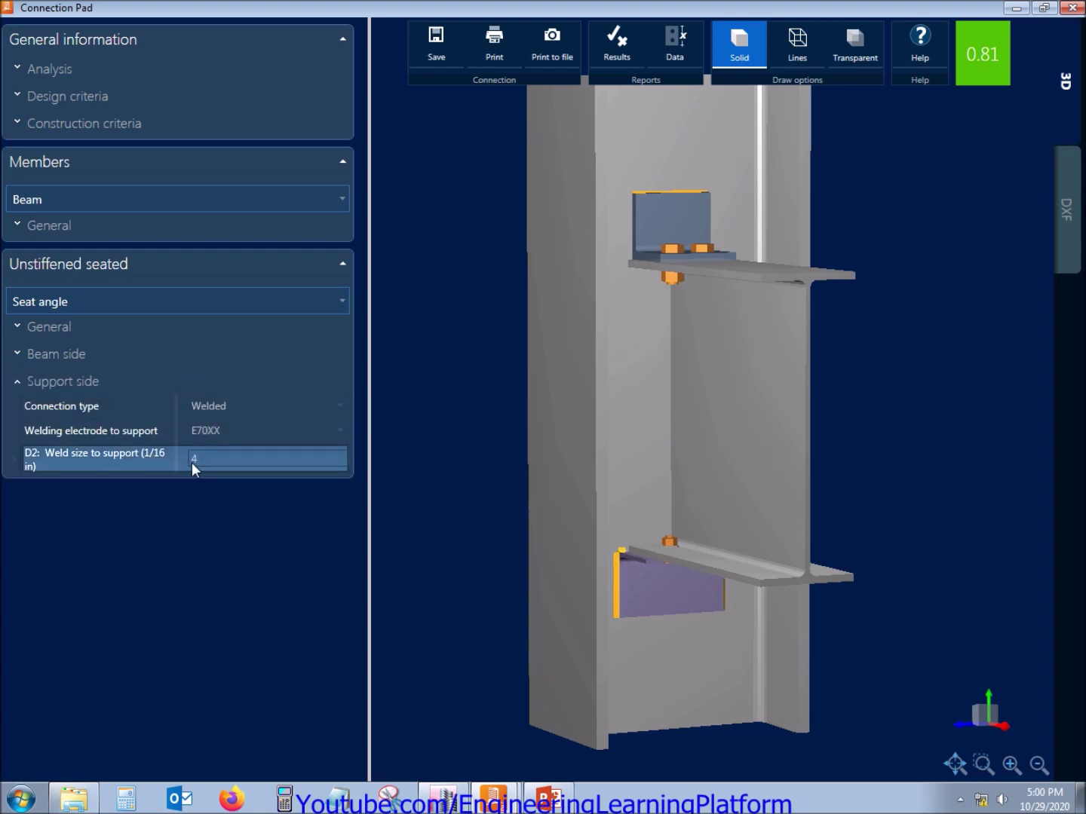
pyautogui.click(73, 379)
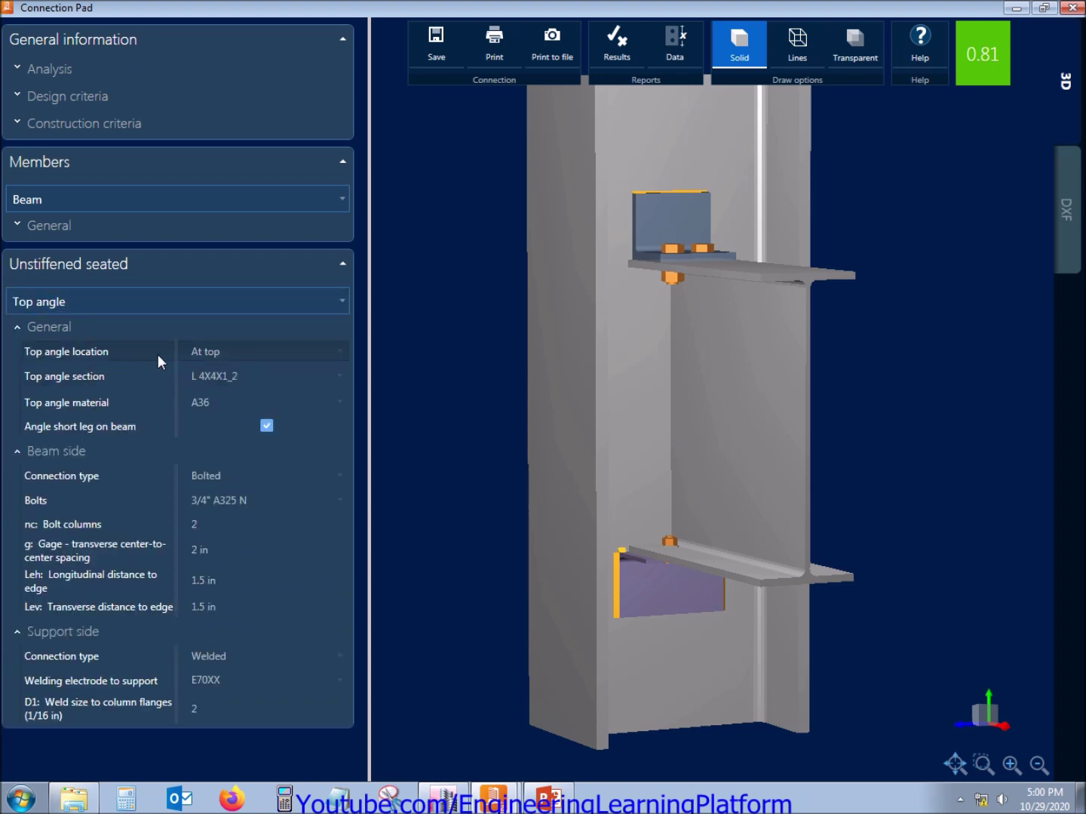
# Try the Side location for the top angle and return it to At top
pyautogui.click(224, 350)
pyautogui.click(224, 350)
pyautogui.click(228, 381)
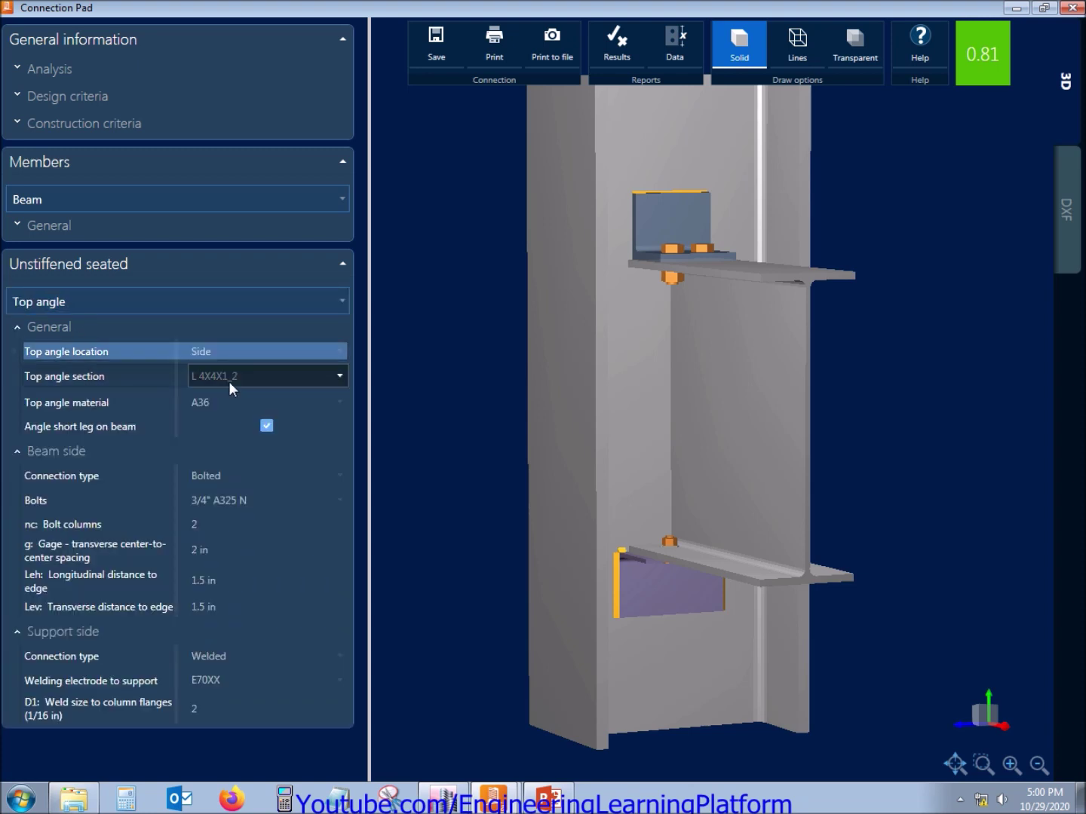
pyautogui.click(248, 349)
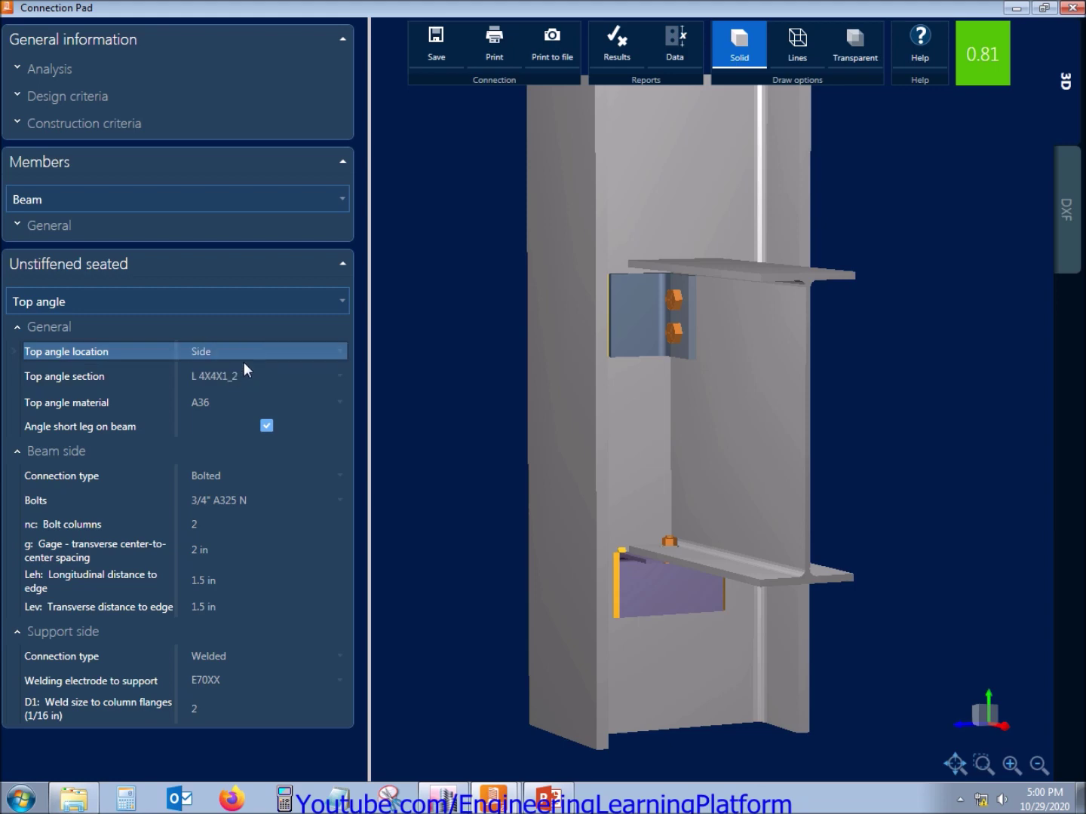
pyautogui.click(237, 370)
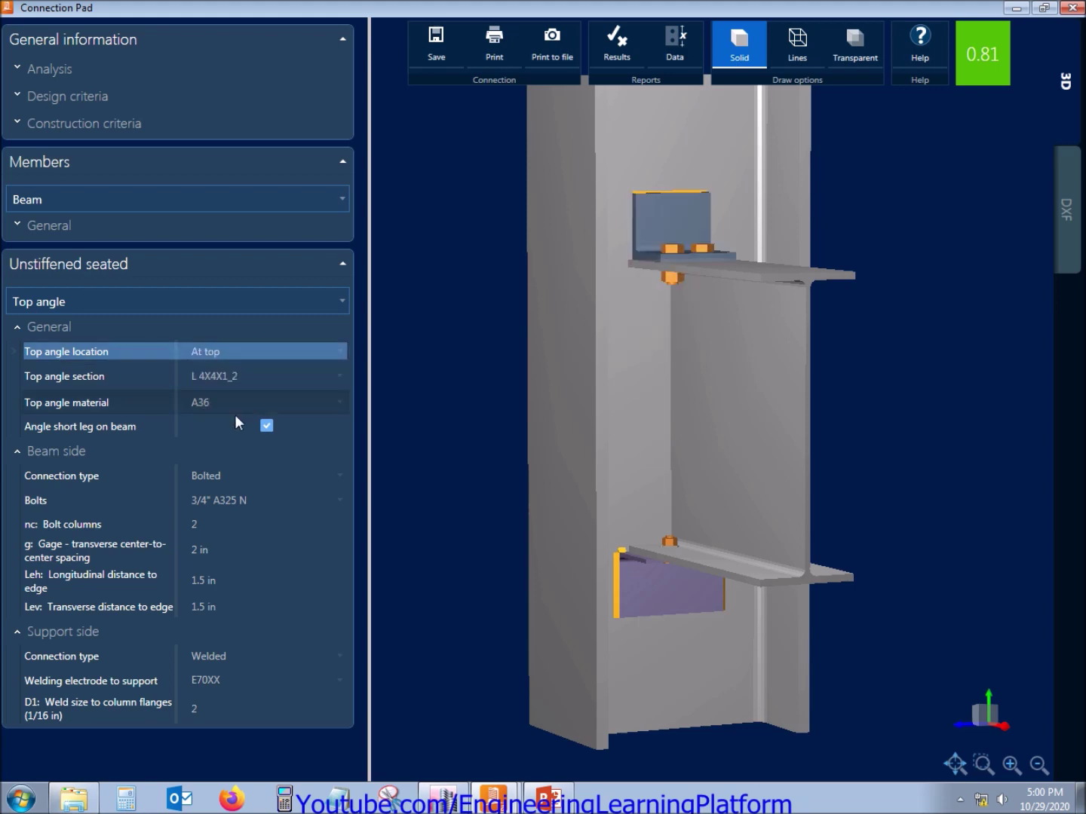
# Change the top angle's beam-side bolts to 1/2" A325 N
pyautogui.click(255, 497)
pyautogui.click(329, 582)
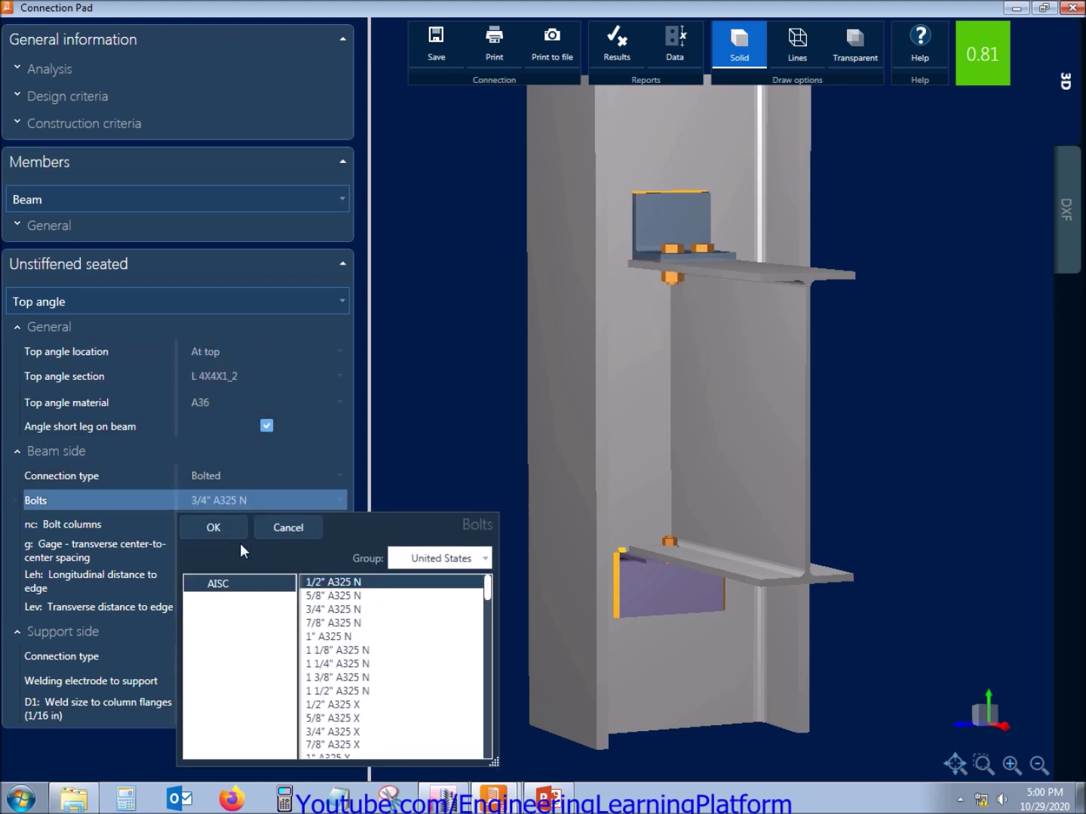
pyautogui.click(221, 529)
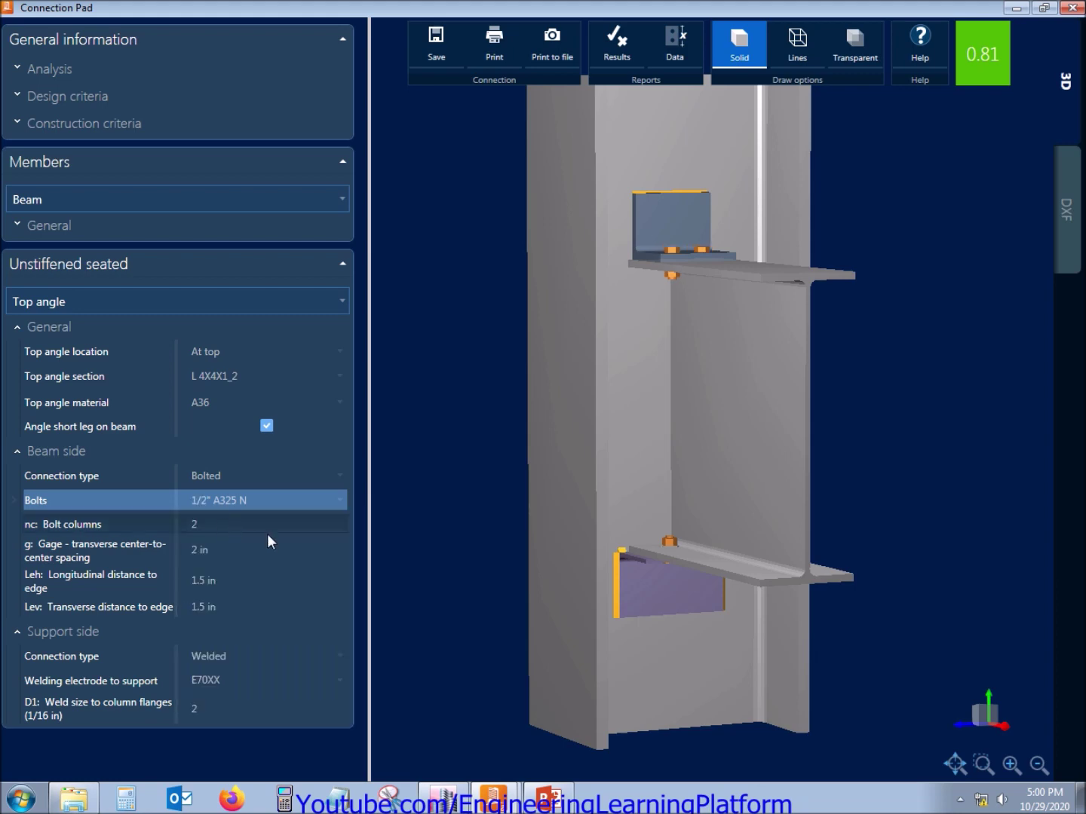
# Set the top angle's weld size to the column flanges to 4 sixteenths of an inch and collapse its parameter groups
pyautogui.click(230, 709)
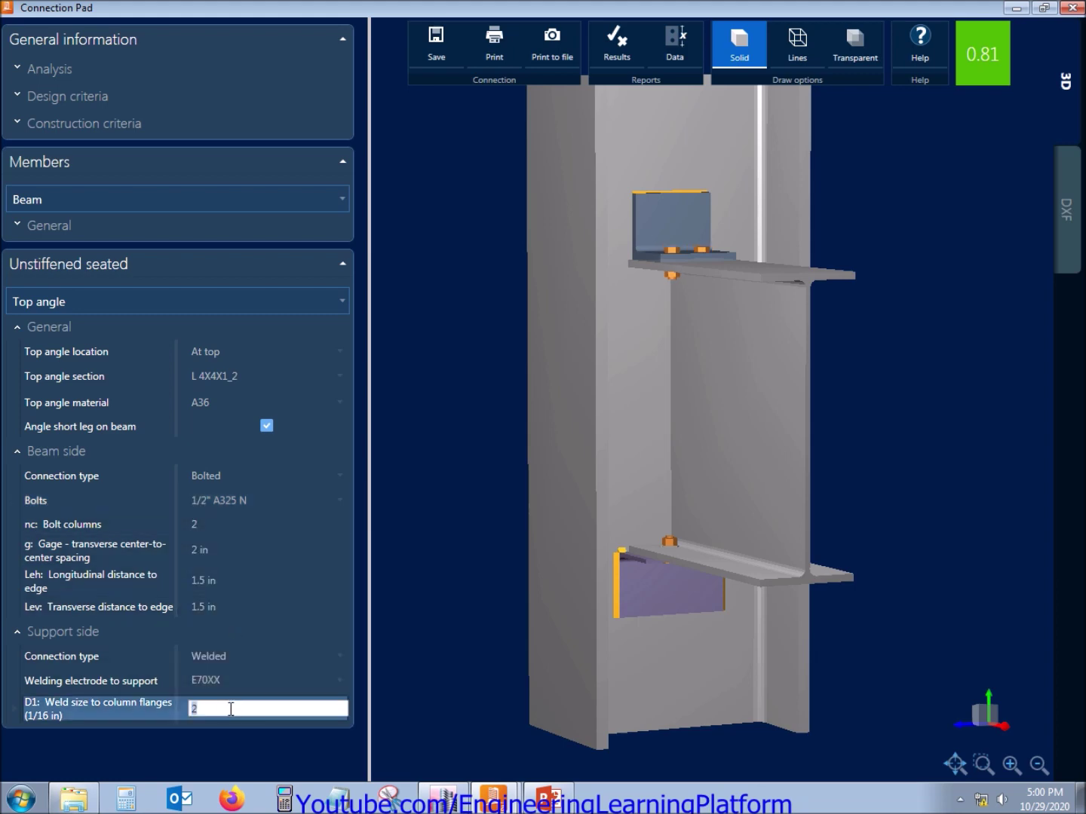
pyautogui.write('4')
pyautogui.press('Return')
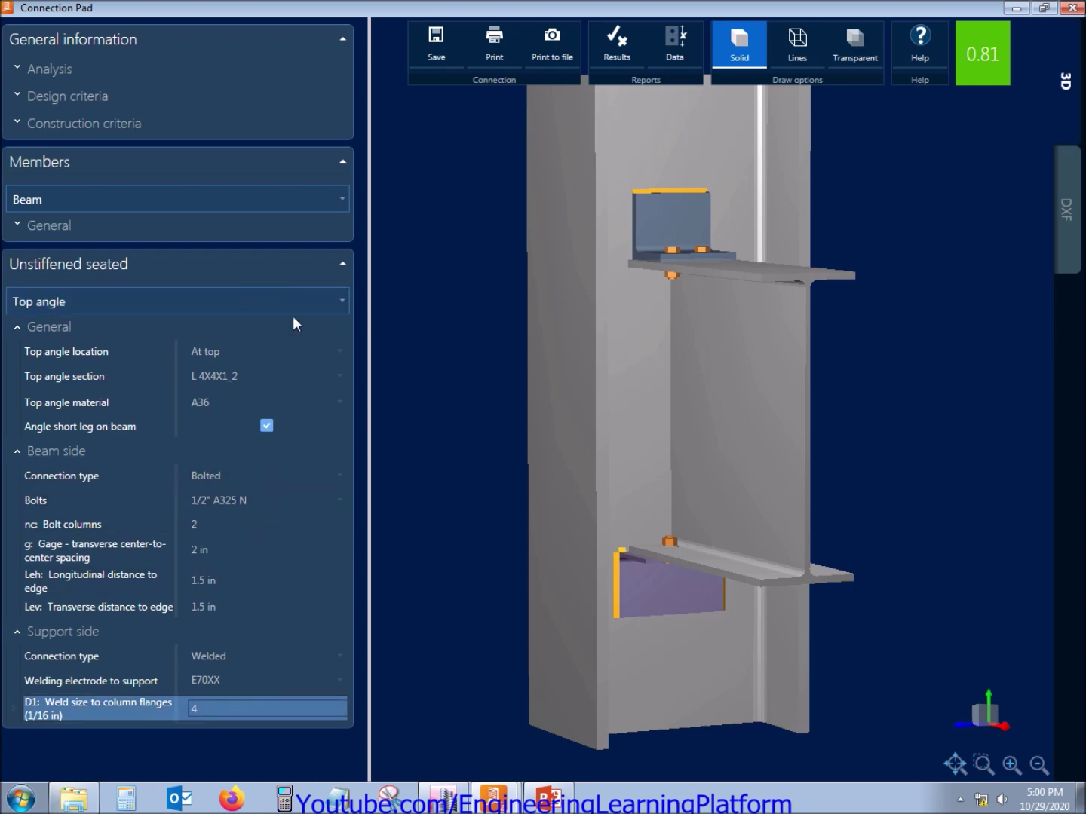
pyautogui.click(50, 327)
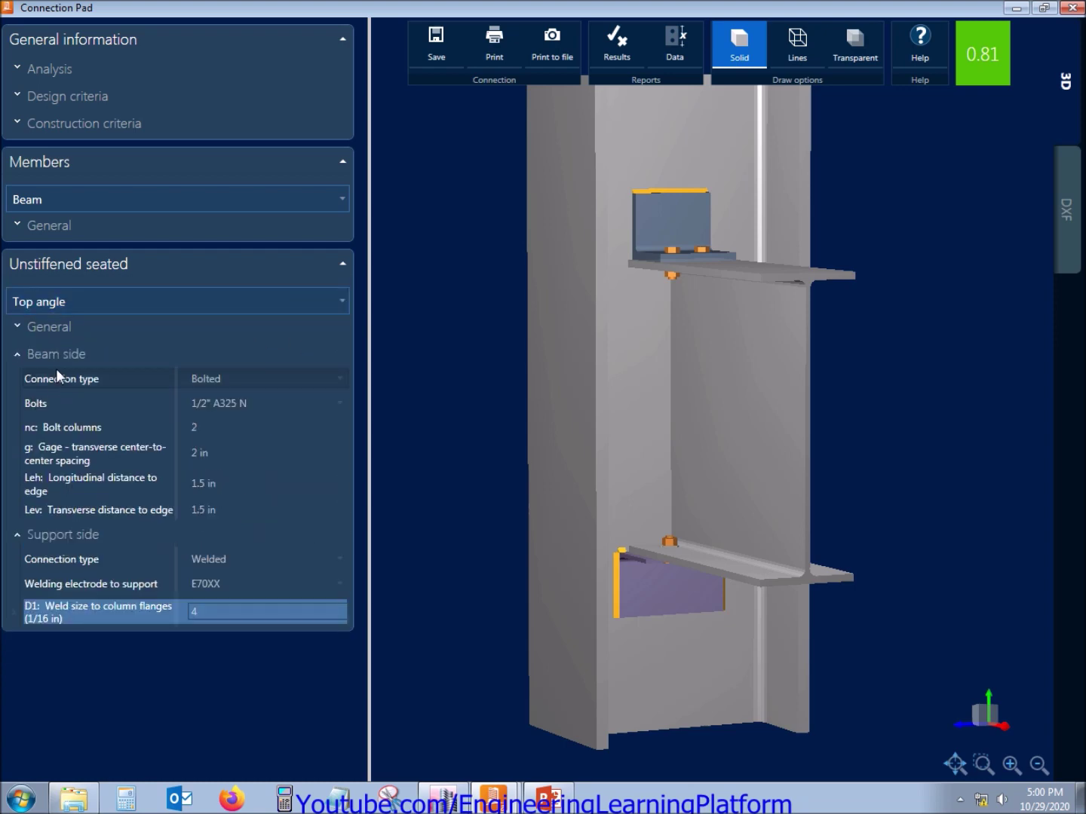
pyautogui.click(56, 363)
pyautogui.click(66, 383)
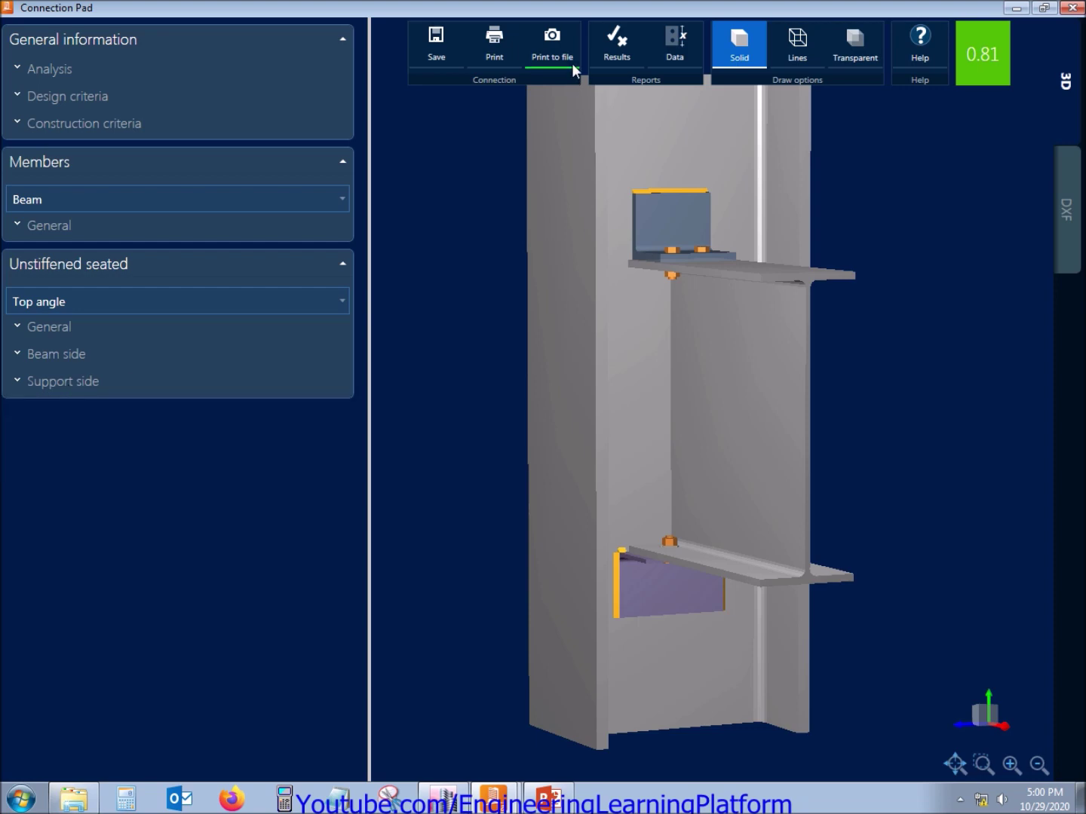
# Review the demands, geometric considerations and design check ratios in the connection's results report
pyautogui.click(616, 41)
pyautogui.scroll(-5, 578, 295)
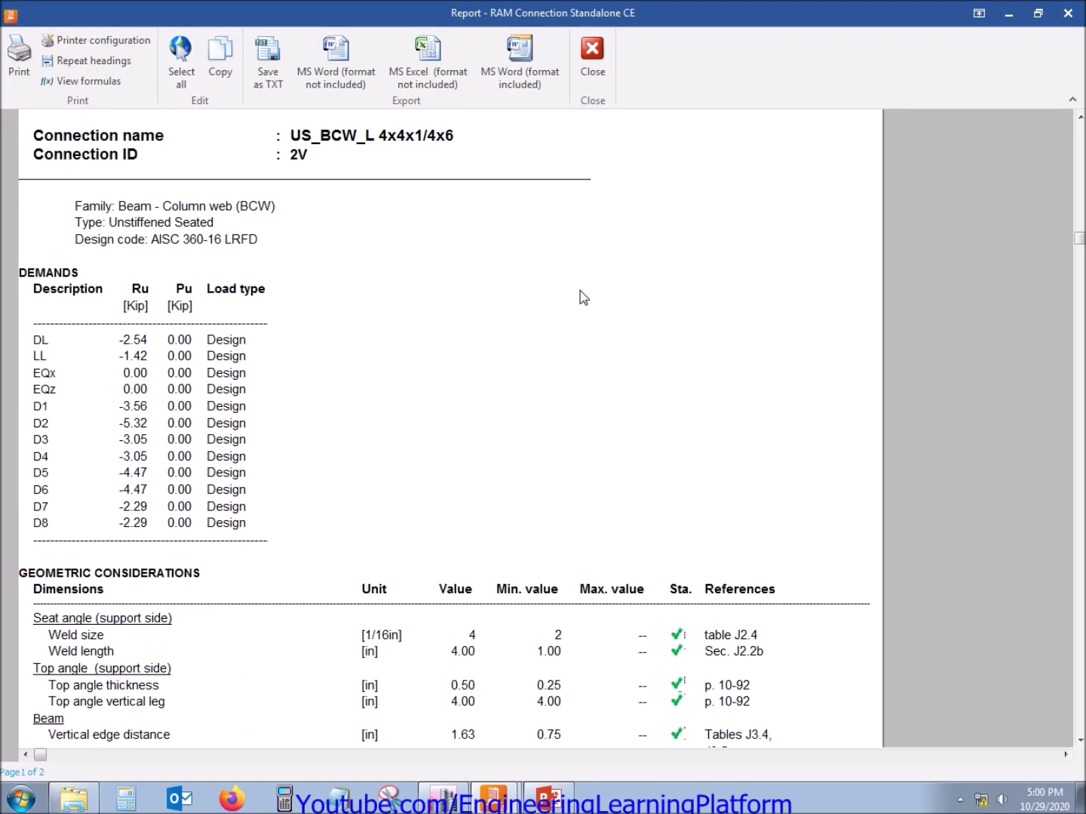
pyautogui.scroll(-3, 580, 290)
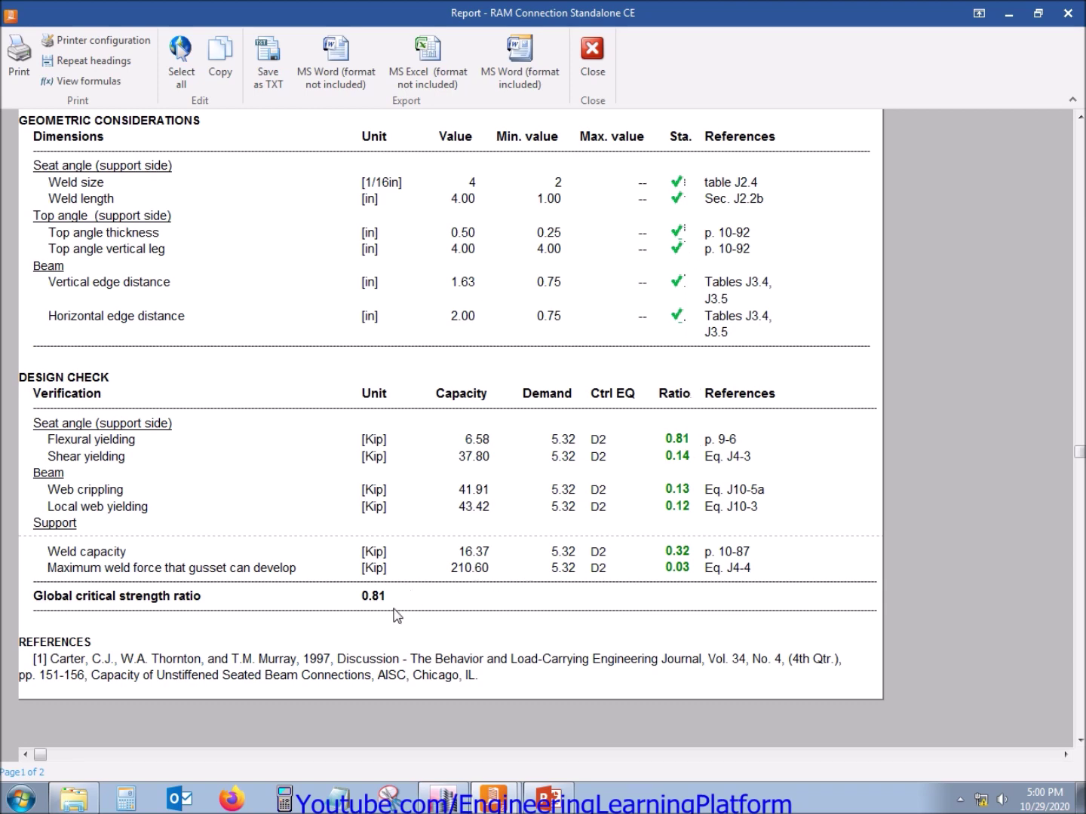
pyautogui.click(1068, 13)
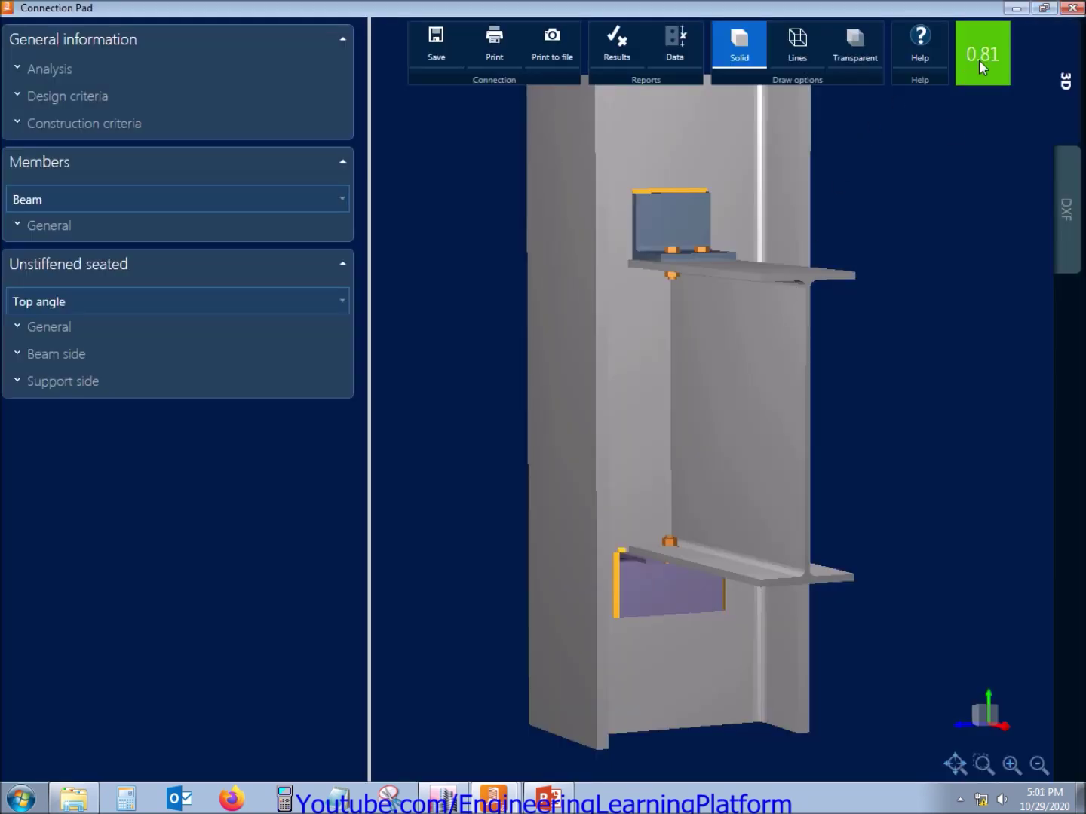
# View the top, lateral and front DXF drawings of the connection
pyautogui.click(1067, 207)
pyautogui.scroll(-2, 644, 408)
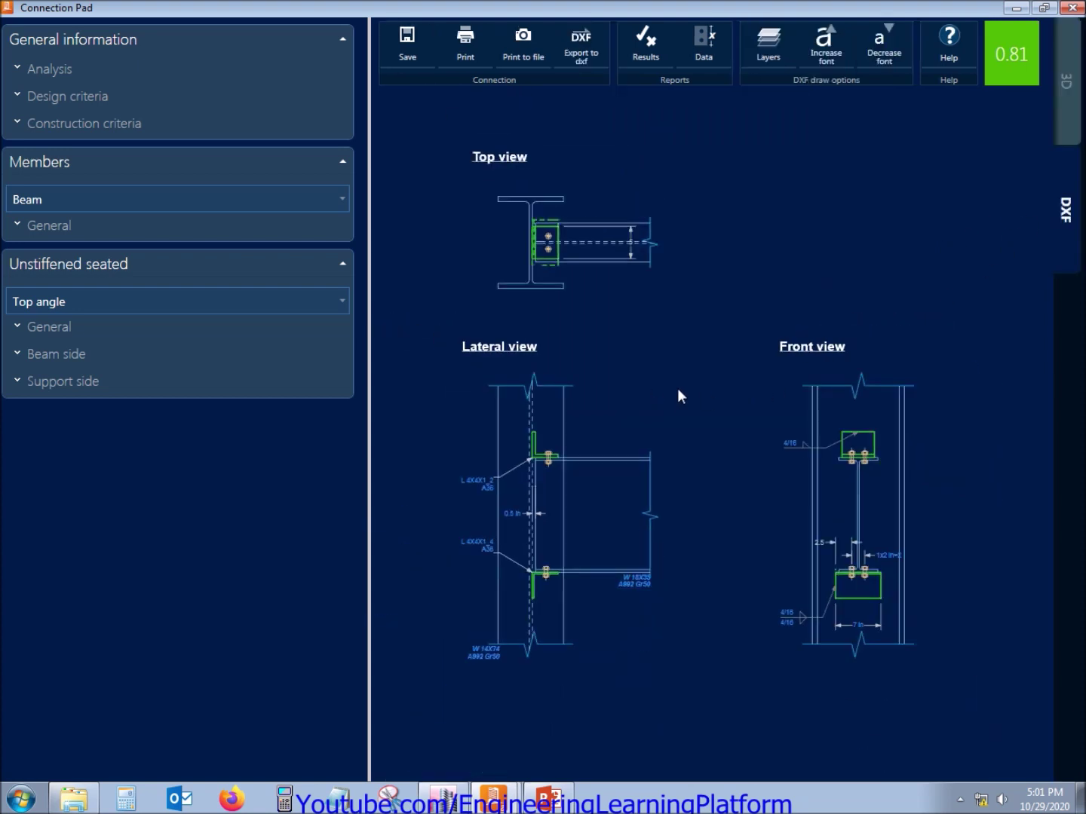
pyautogui.moveTo(689, 402); pyautogui.dragTo(706, 404, button='middle')
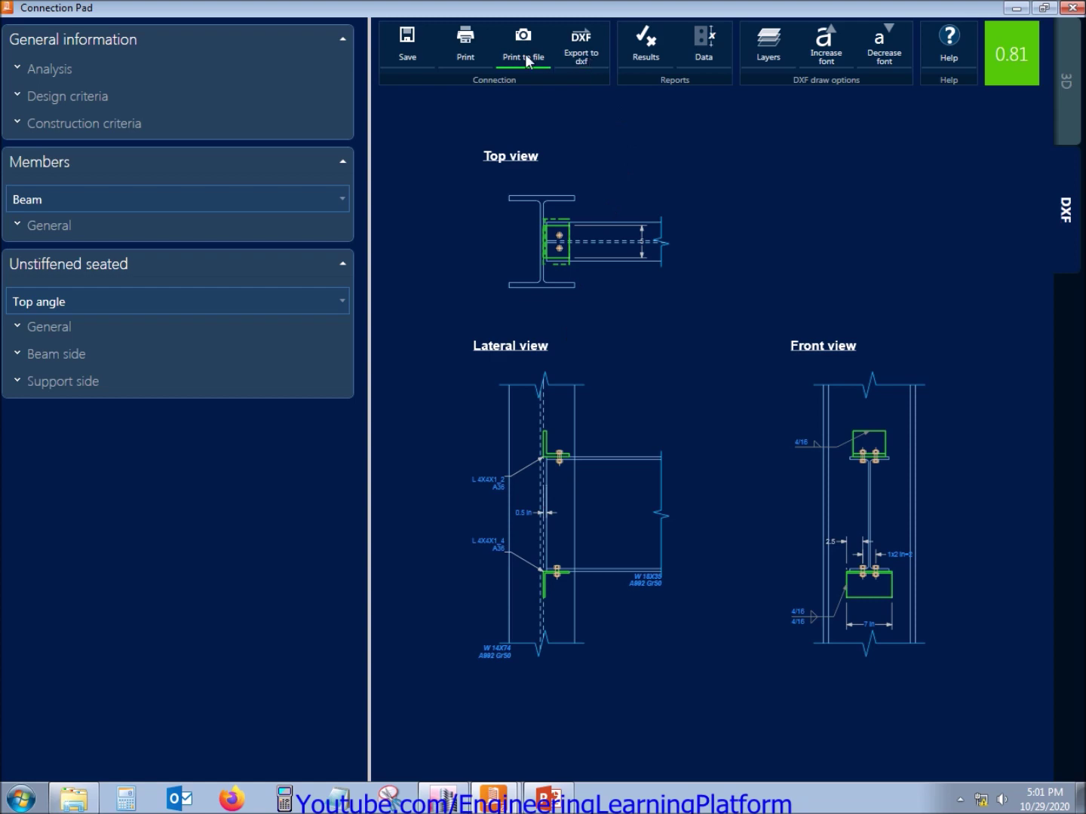
# Reopen the results report, close it, and exit the connection editor with the changes to joint 2 saved
pyautogui.click(636, 53)
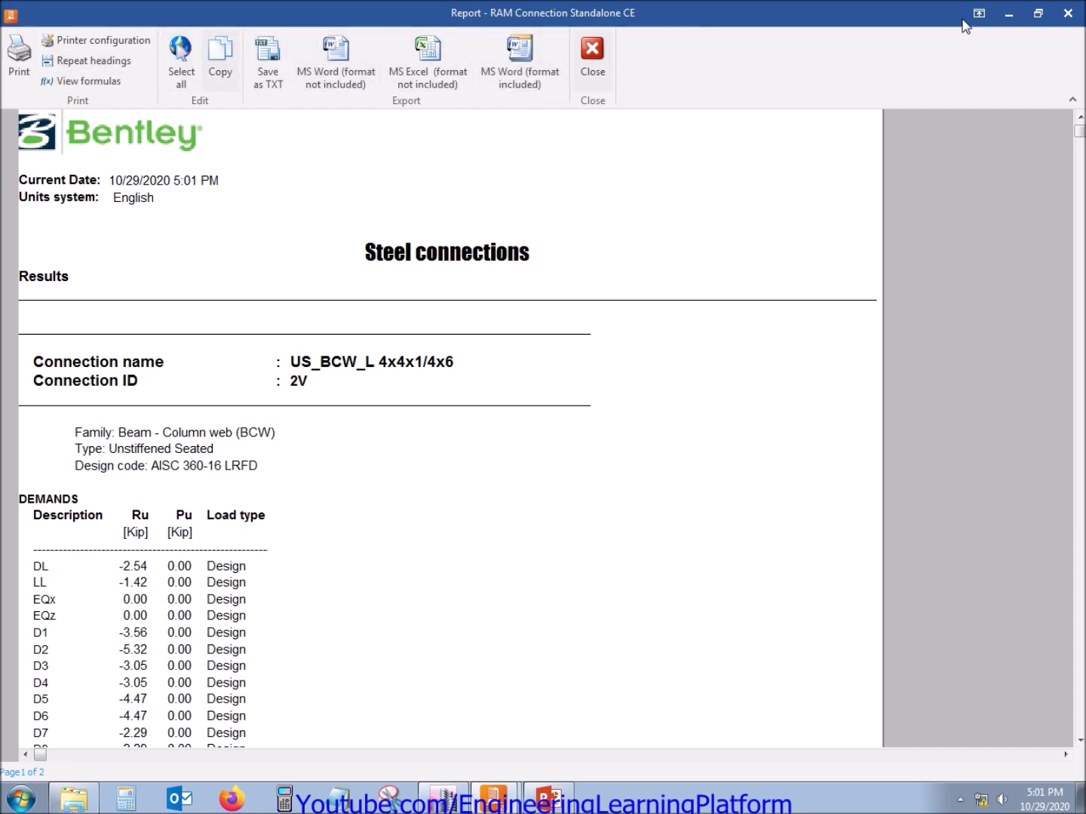
pyautogui.click(1080, 20)
pyautogui.click(1071, 8)
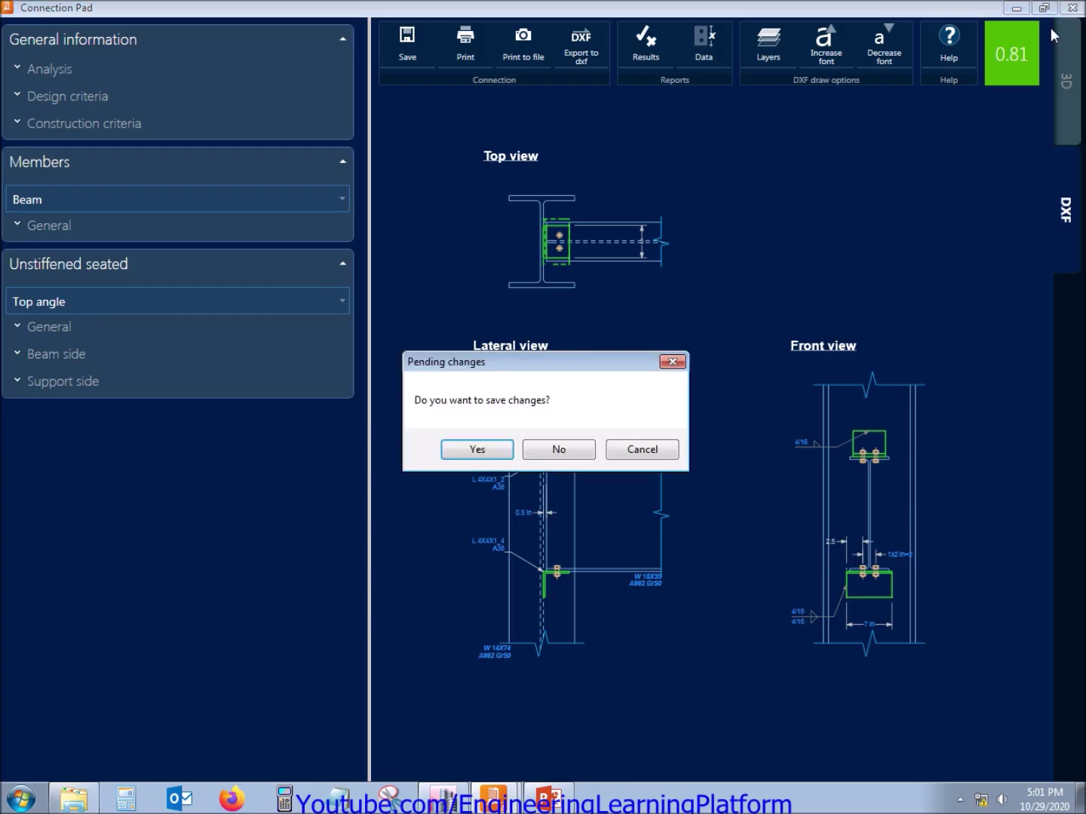
pyautogui.click(504, 442)
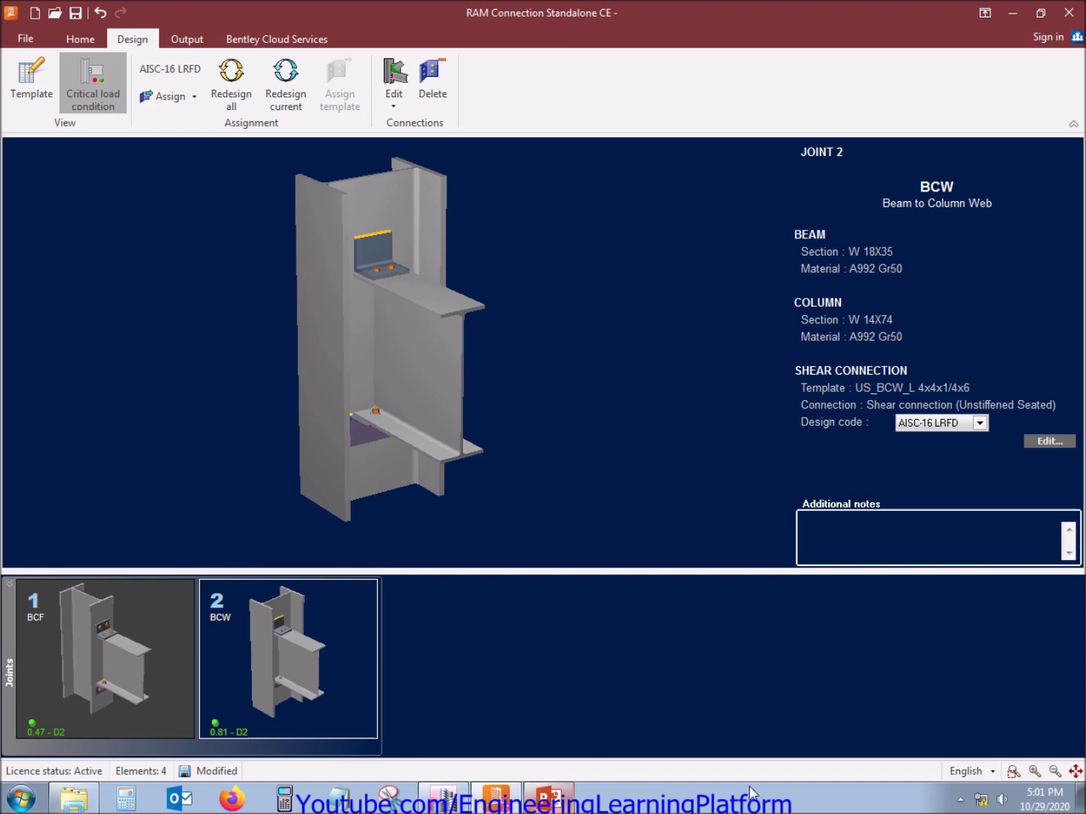
pyautogui.click(959, 799)
pyautogui.rightClick(940, 727)
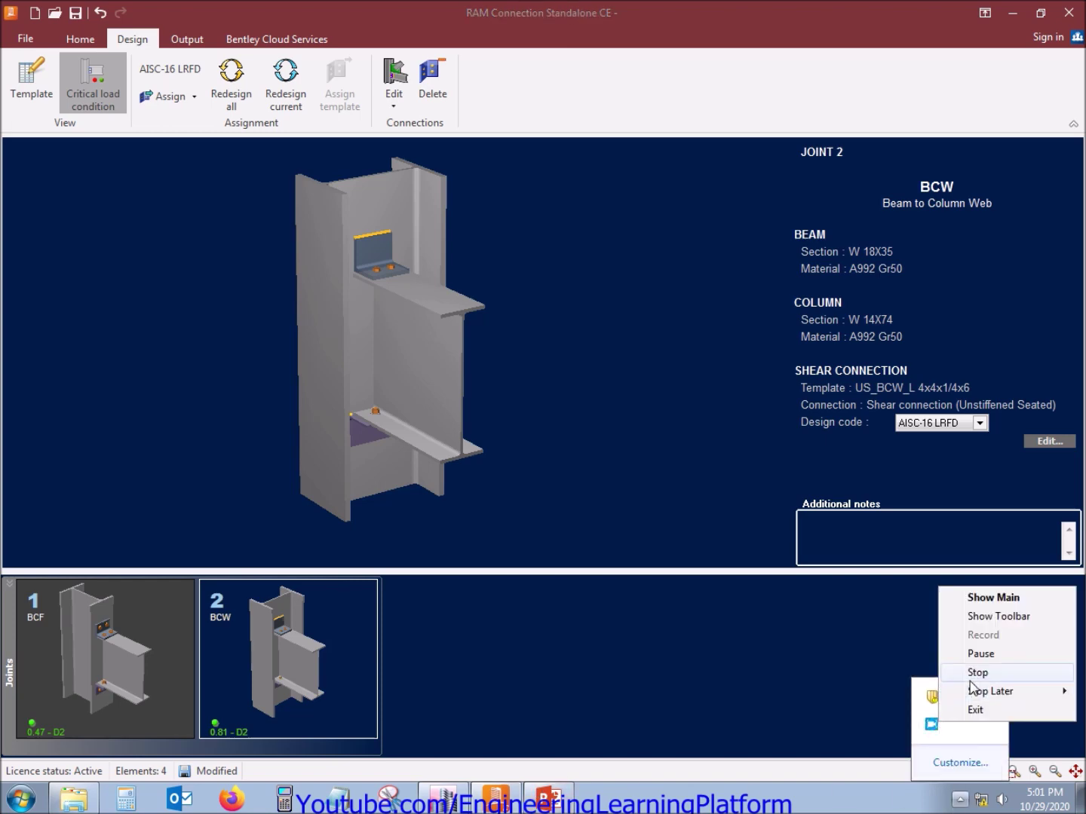